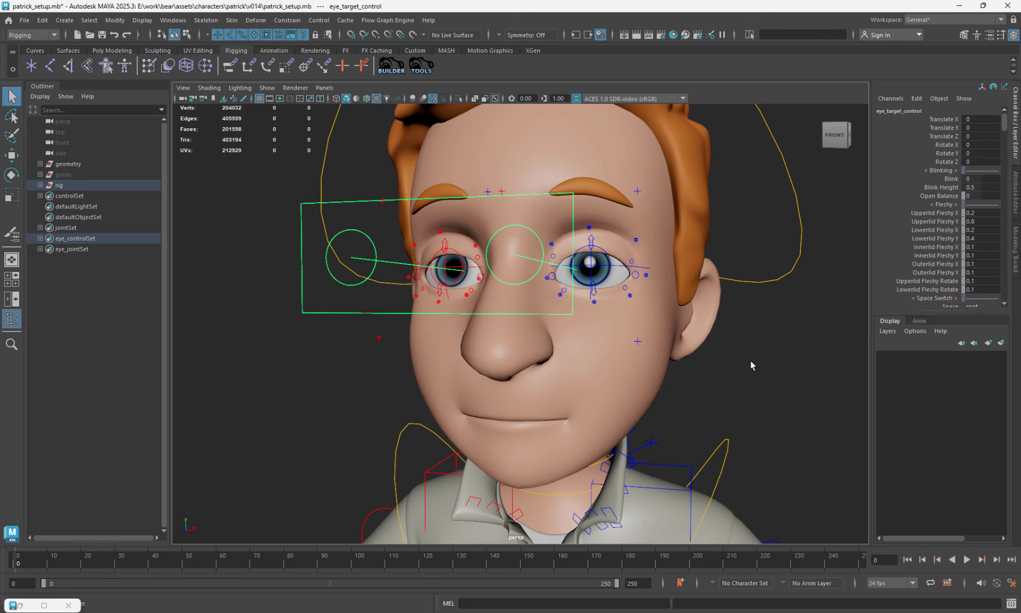
# - Examine the eye target control's Translate and Rotate channels and its Fleshy attributes, and deselect the control
pyautogui.moveTo(948, 121); pyautogui.dragTo(947, 164)
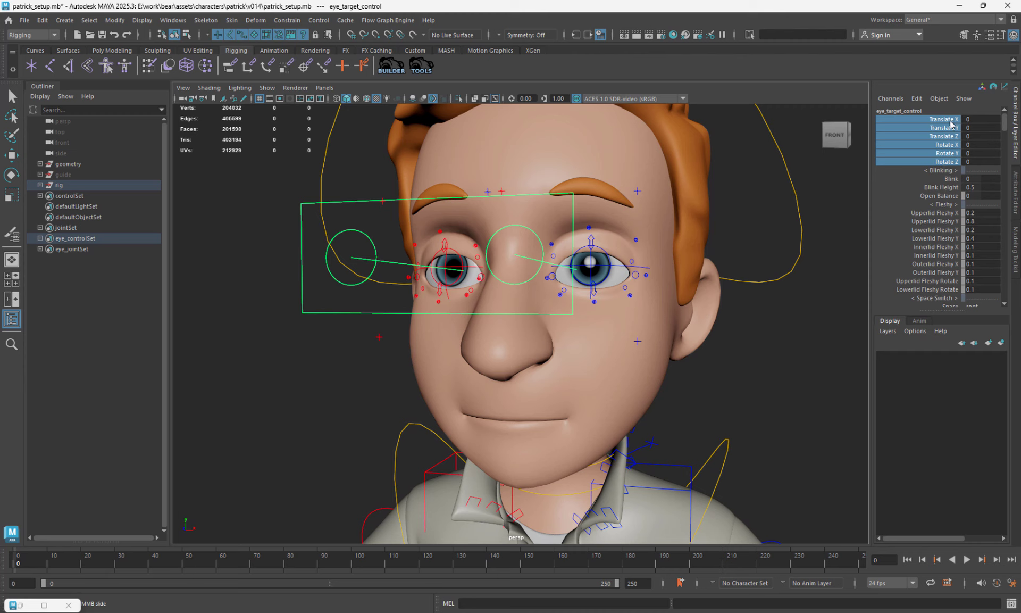
pyautogui.moveTo(950, 214); pyautogui.dragTo(947, 292)
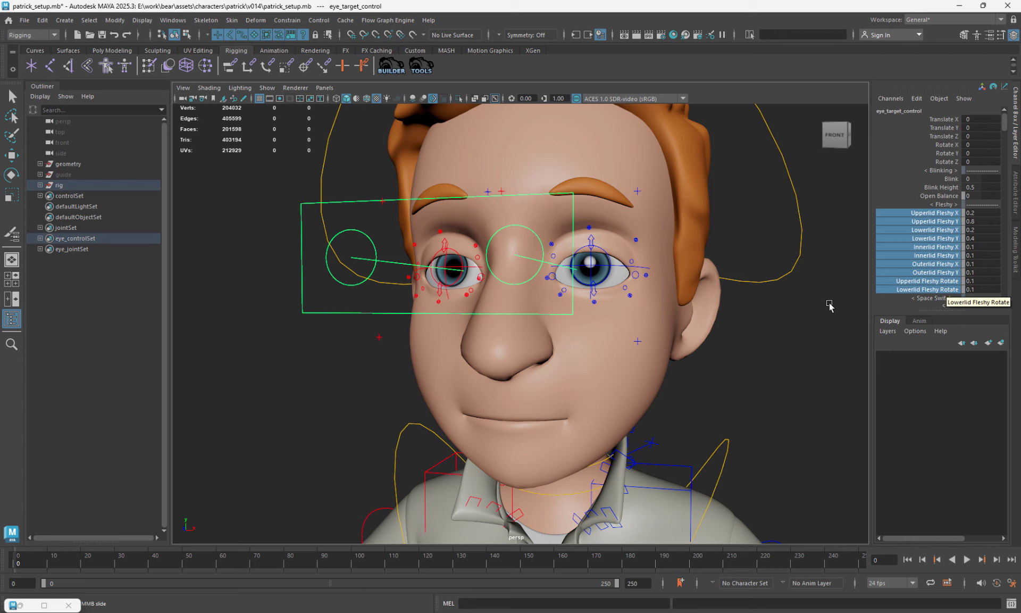
pyautogui.press('q')
pyautogui.click(791, 364)
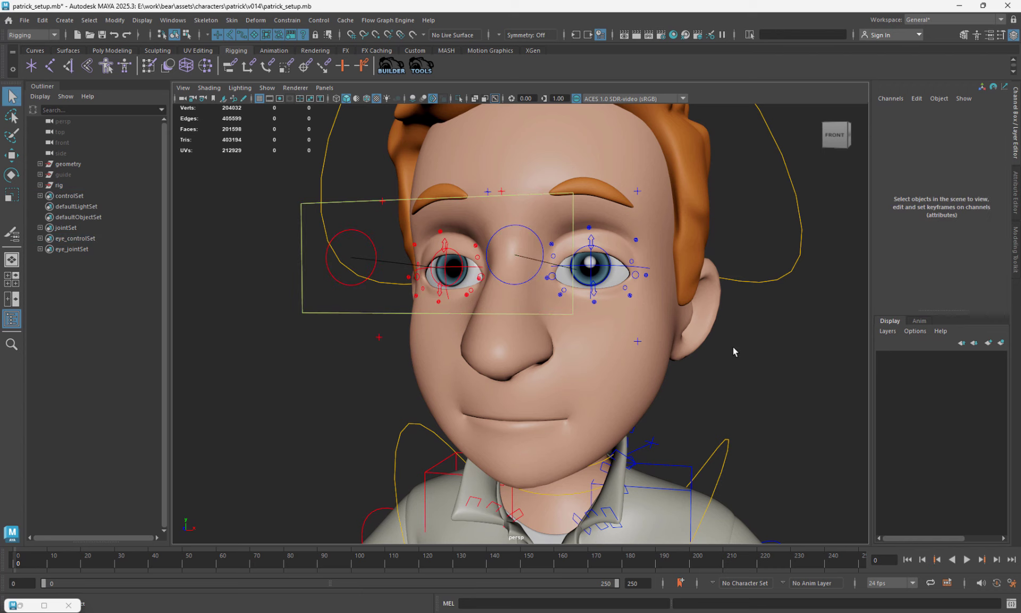
# - Reselect the eye target control, examine its Blink Height and lid Fleshy X and Y attributes, and clear the selection
pyautogui.click(573, 313)
pyautogui.click(946, 187)
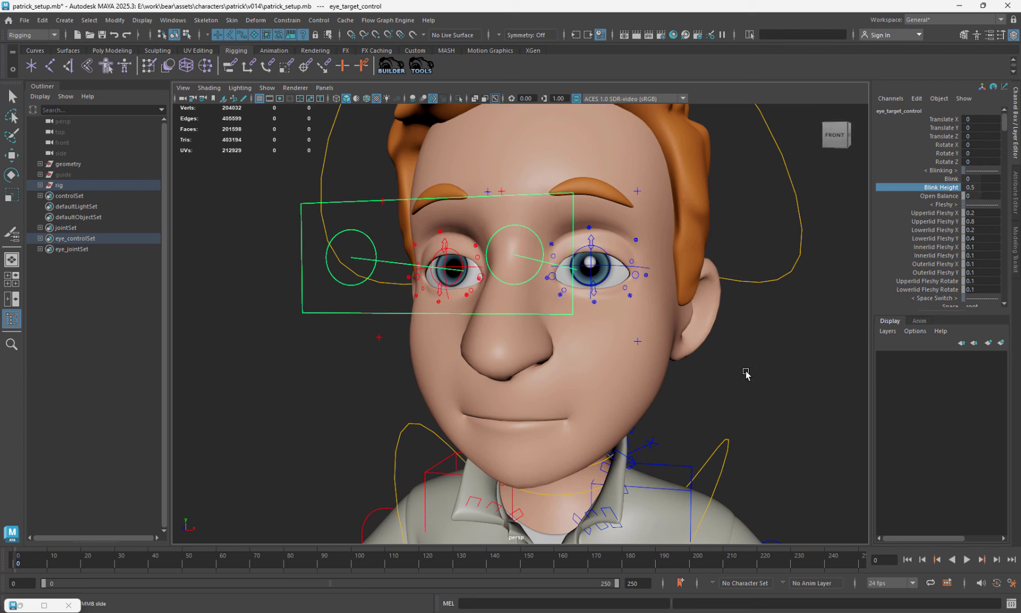
pyautogui.moveTo(946, 213); pyautogui.dragTo(946, 272)
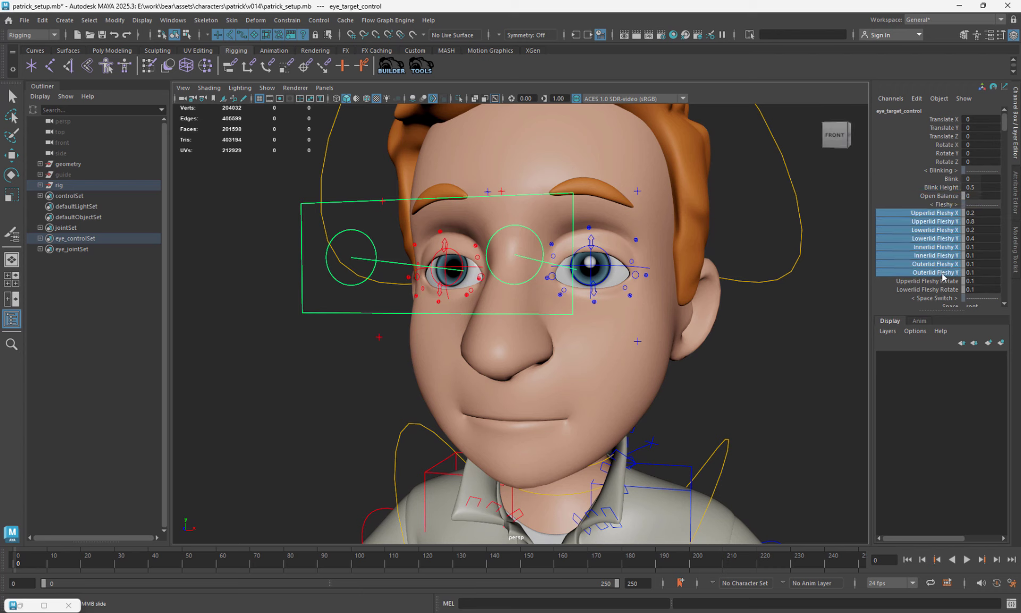
pyautogui.press('q')
pyautogui.click(722, 413)
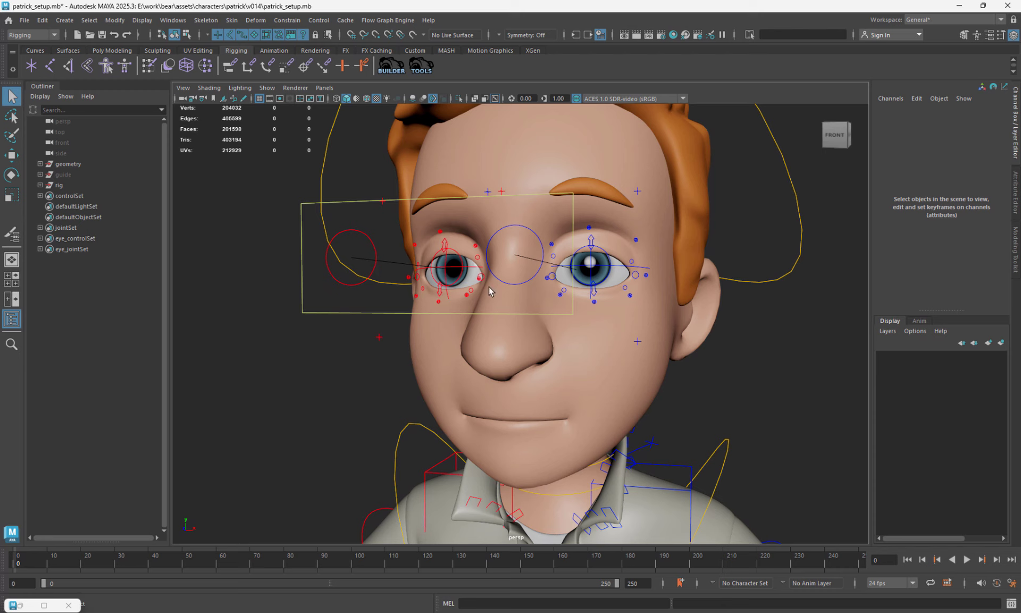
# - Open BEAR Builder's build steps and toggle Guide, Guide Settings and Rig on and back off
pyautogui.click(382, 73)
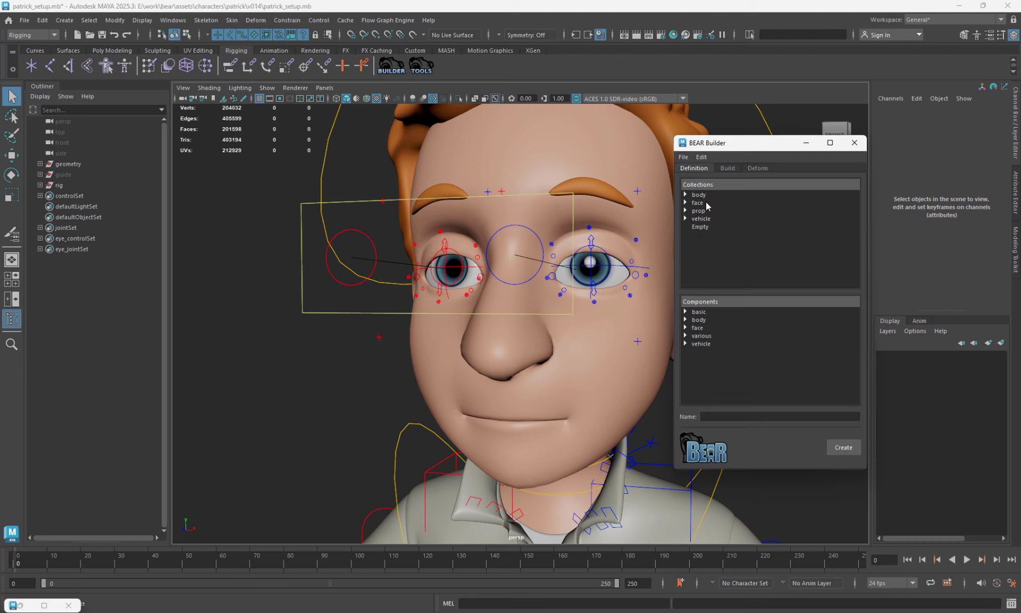
pyautogui.click(732, 169)
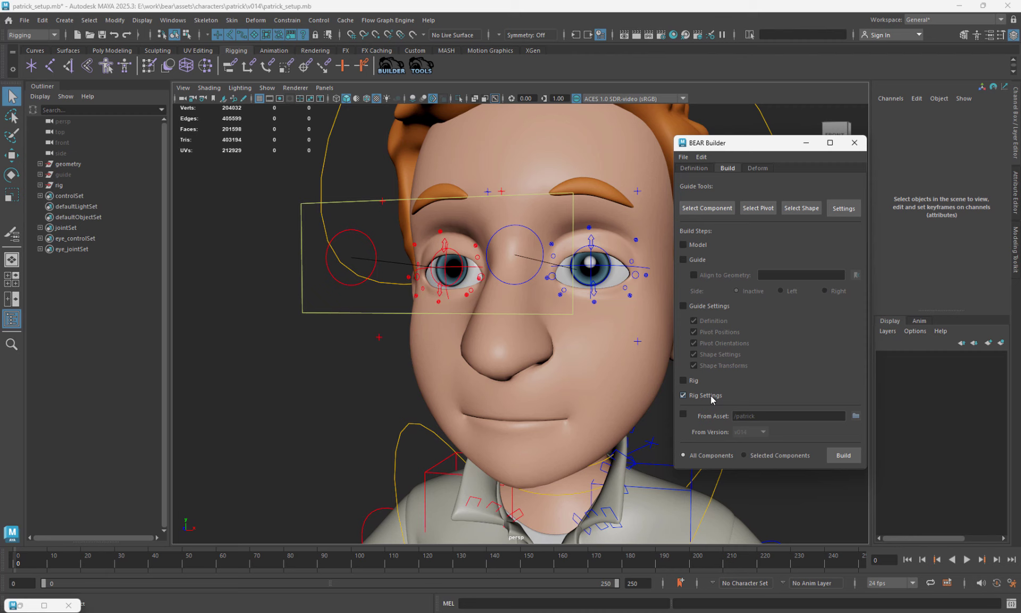
pyautogui.click(694, 260)
pyautogui.click(697, 306)
pyautogui.click(695, 380)
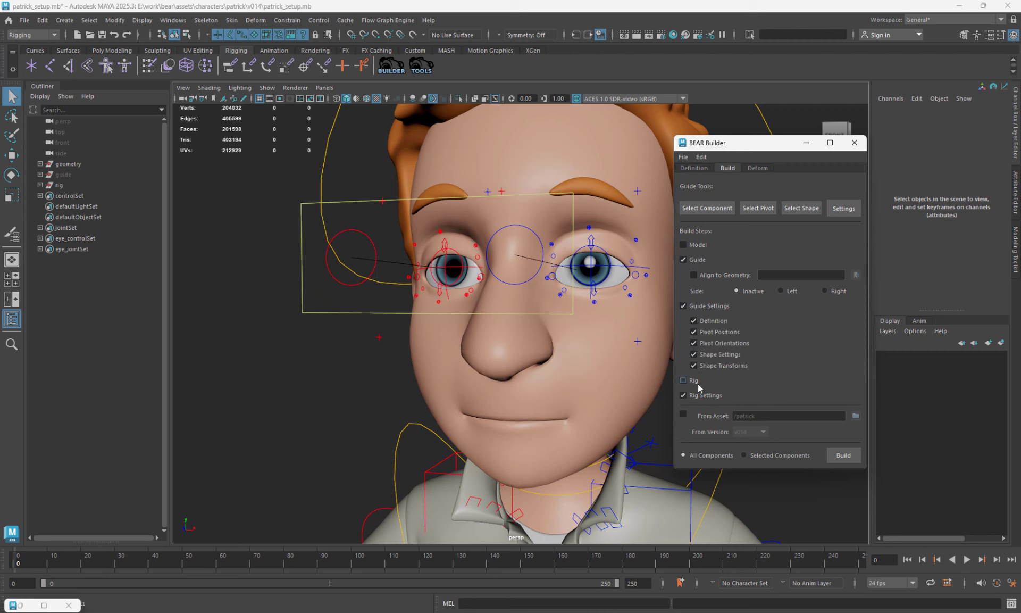
pyautogui.click(699, 260)
pyautogui.click(703, 306)
pyautogui.click(694, 379)
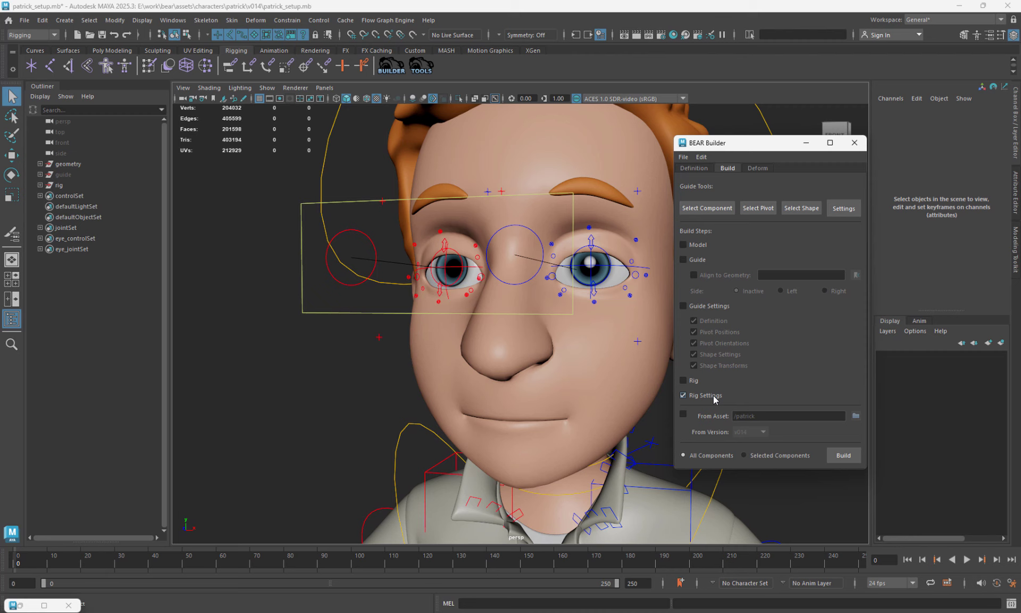
# - Save the rig settings from BEAR Builder and minimise its window
pyautogui.click(683, 158)
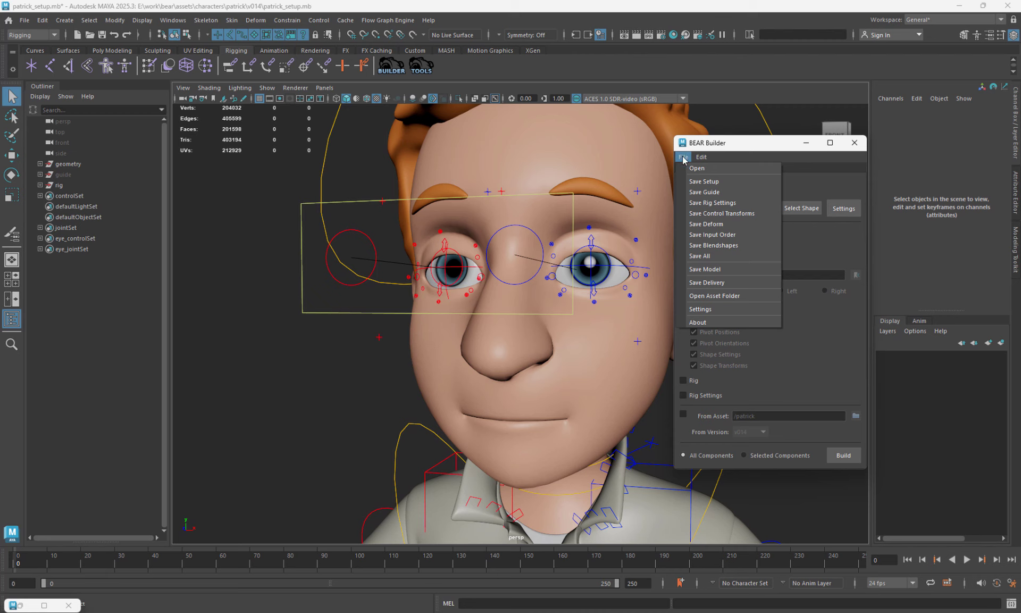
pyautogui.click(727, 205)
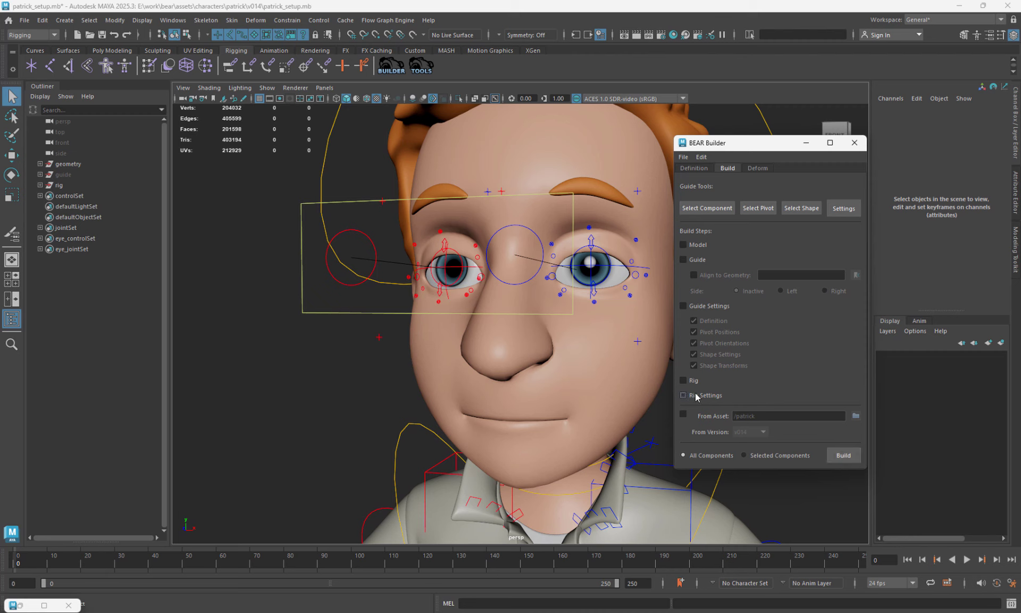
pyautogui.click(806, 142)
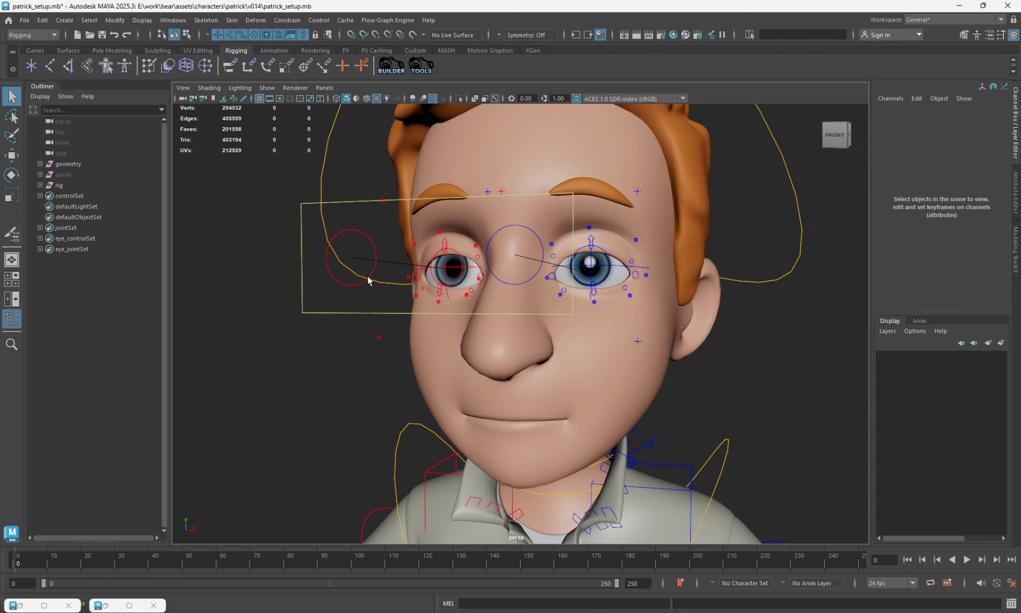
# - Select the eye target control, raise its Blink to 1 and lower its Blink Height to 0.29
pyautogui.moveTo(374, 323); pyautogui.dragTo(373, 323)
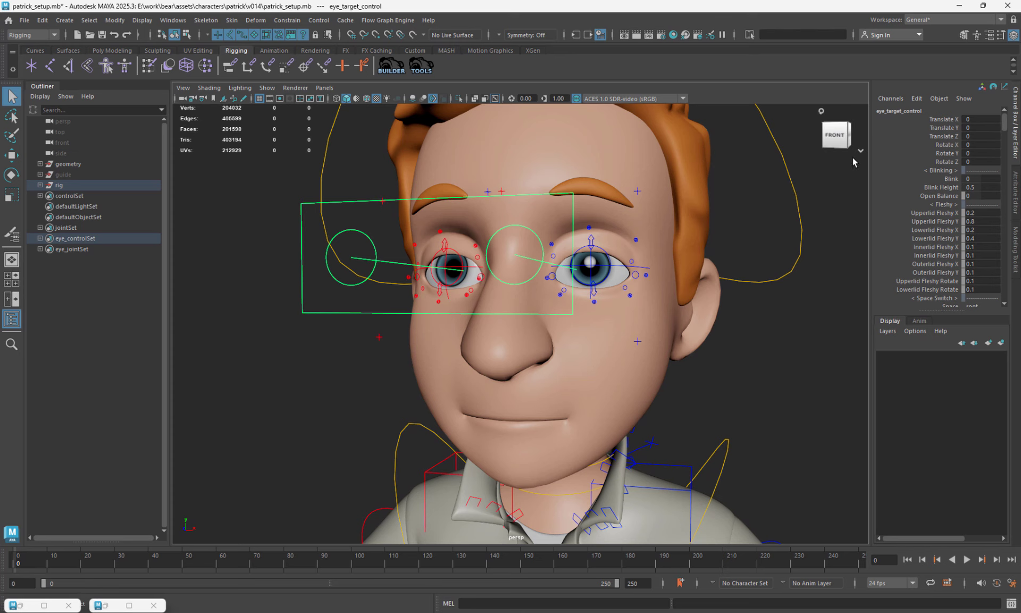
pyautogui.click(950, 179)
pyautogui.moveTo(705, 258); pyautogui.dragTo(766, 270, button='middle')
pyautogui.keyDown('alt'); pyautogui.moveTo(640, 260); pyautogui.dragTo(700, 287, button='right'); pyautogui.keyUp('alt')
pyautogui.keyDown('alt'); pyautogui.moveTo(700, 288); pyautogui.dragTo(634, 264); pyautogui.keyUp('alt')
pyautogui.click(946, 187)
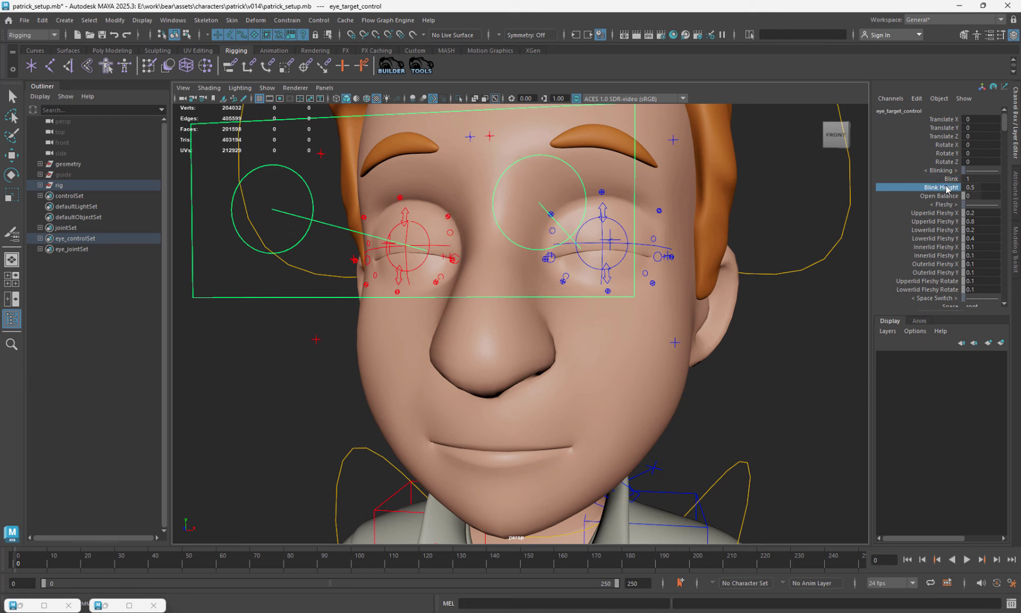
pyautogui.moveTo(740, 251); pyautogui.dragTo(728, 252, button='middle')
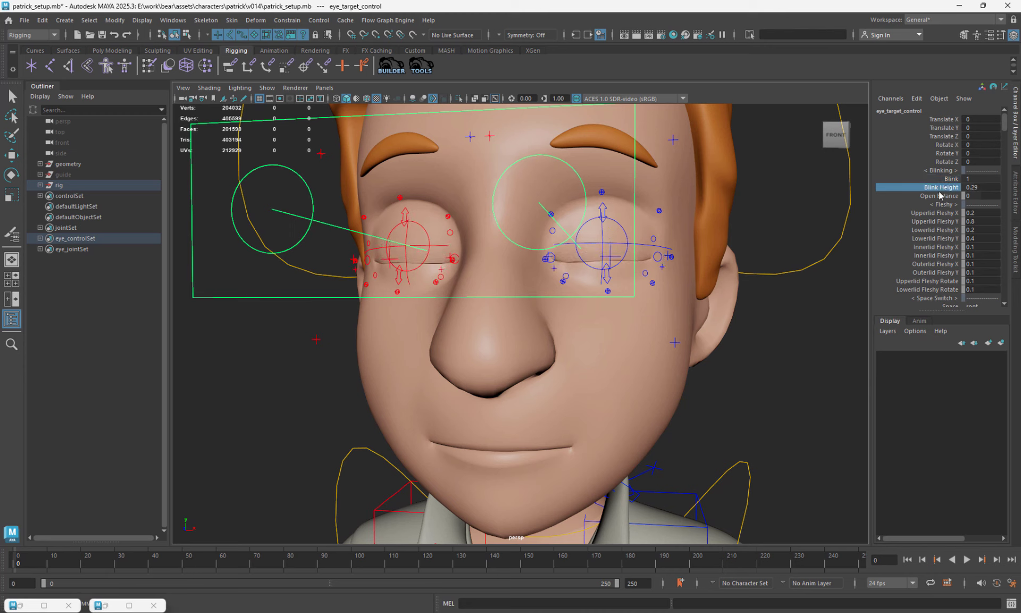
# - Try adjusting the Blink amount on the eye target control and undo back to the fully closed eyelids
pyautogui.click(950, 179)
pyautogui.moveTo(741, 211)
pyautogui.mouseDown(button='middle')
pyautogui.moveTo(705, 212)
pyautogui.moveTo(750, 223)
pyautogui.mouseUp(button='middle')
pyautogui.hotkey('ctrl', 'z')
pyautogui.hotkey('ctrl', 'z')
pyautogui.hotkey('ctrl', 'z')
pyautogui.hotkey('ctrl', 'z')
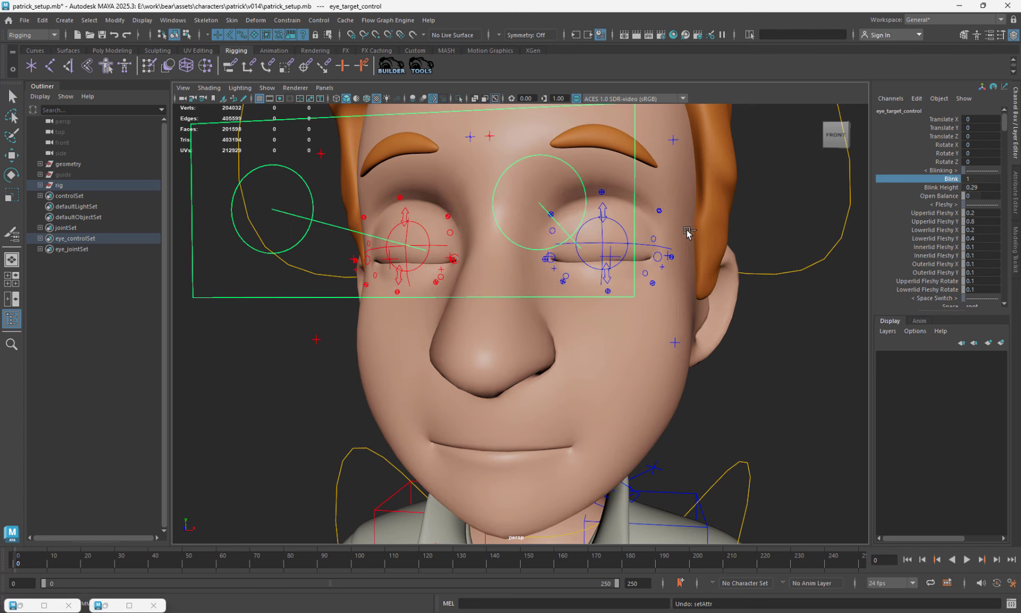
pyautogui.hotkey('shift', 'z')
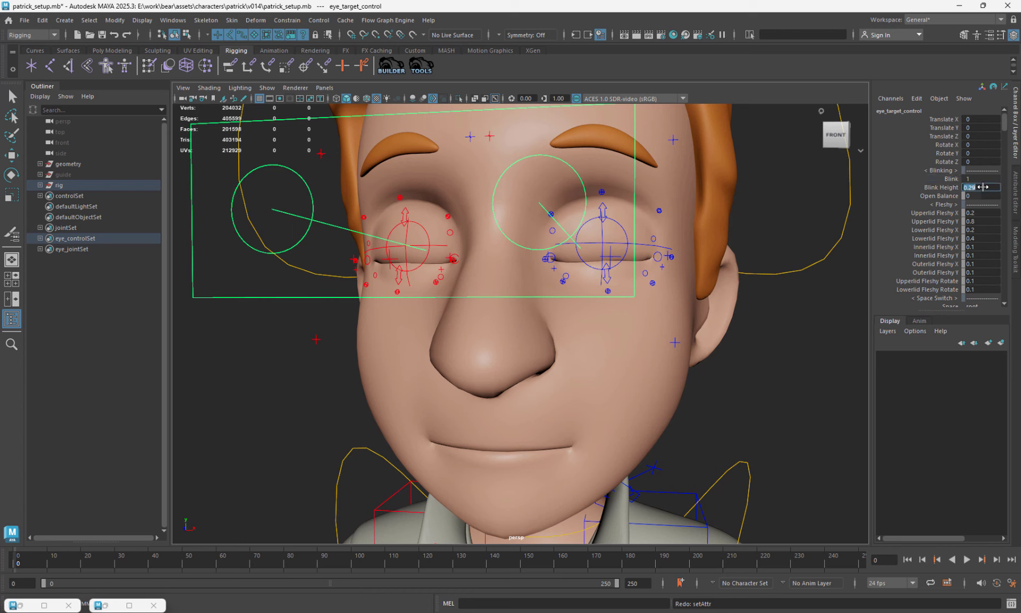
# - Try a Blink Height of 0 on the closed eyelids, and set it to 0.25
pyautogui.click(982, 187)
pyautogui.write('0')
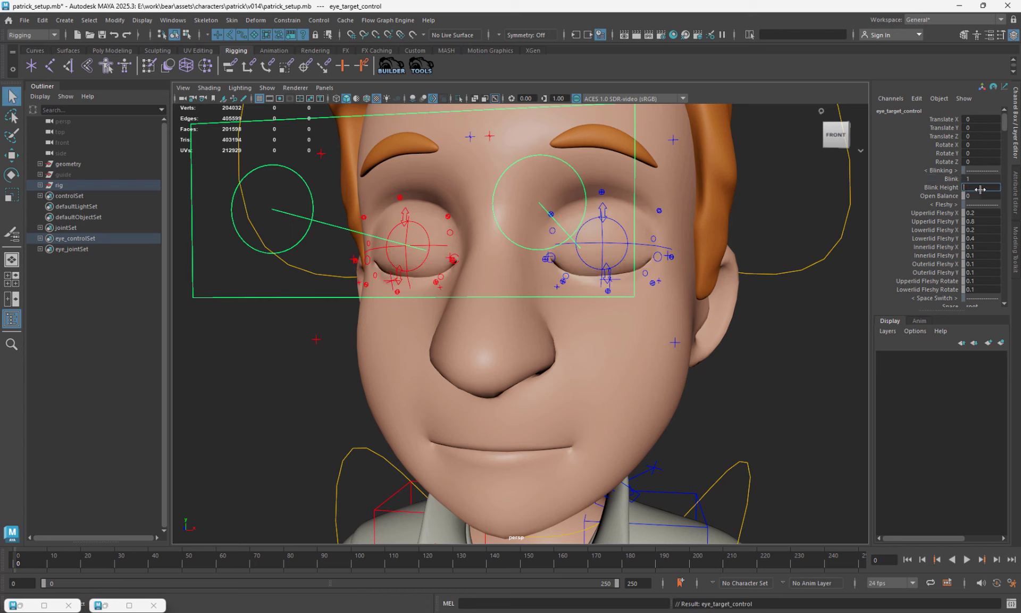
pyautogui.press('Tab')
pyautogui.click(980, 188)
pyautogui.write('.25')
pyautogui.press('Return')
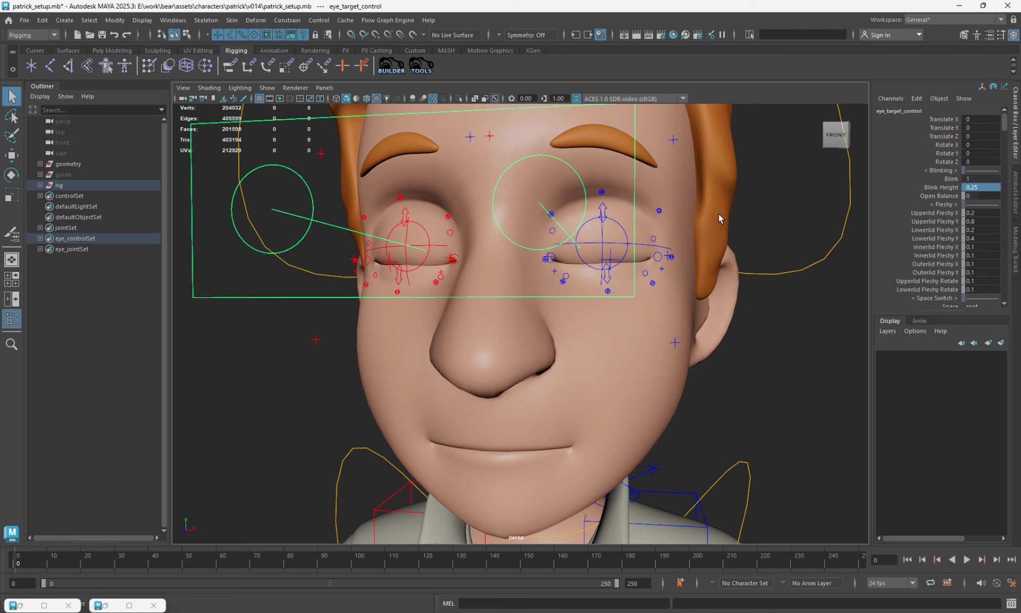
# - Try moving the eye target across the face with the eyelids closed, and undo the move
pyautogui.keyDown('alt'); pyautogui.moveTo(720, 213); pyautogui.dragTo(710, 217); pyautogui.keyUp('alt')
pyautogui.keyDown('alt'); pyautogui.moveTo(709, 217); pyautogui.dragTo(693, 219, button='right'); pyautogui.keyUp('alt')
pyautogui.keyDown('alt'); pyautogui.moveTo(650, 255); pyautogui.dragTo(628, 249, button='right'); pyautogui.keyUp('alt')
pyautogui.press('w')
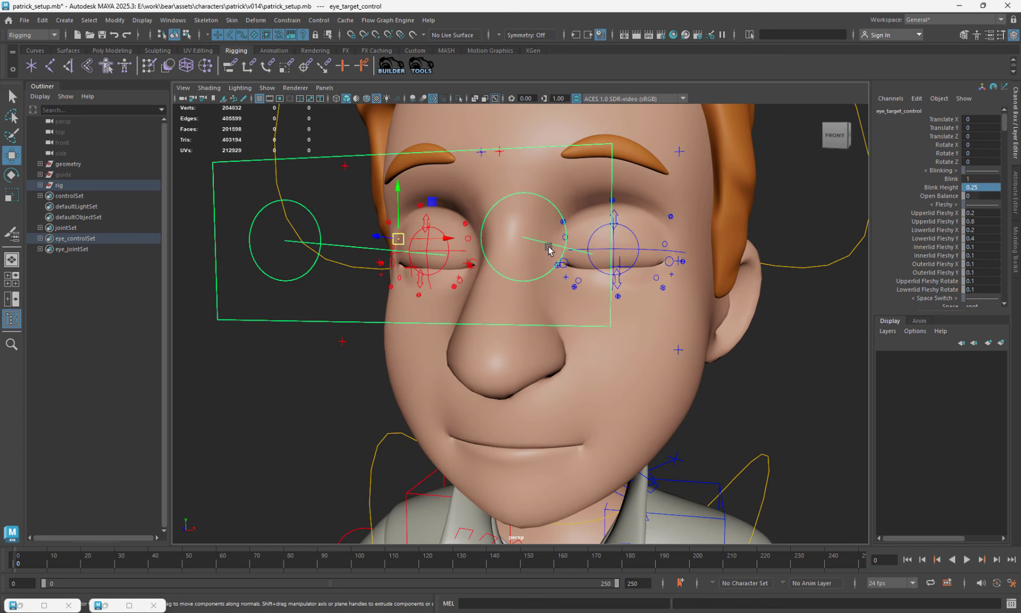
pyautogui.keyDown('alt'); pyautogui.moveTo(550, 247); pyautogui.dragTo(477, 265, button='right'); pyautogui.keyUp('alt')
pyautogui.moveTo(445, 260); pyautogui.dragTo(624, 305)
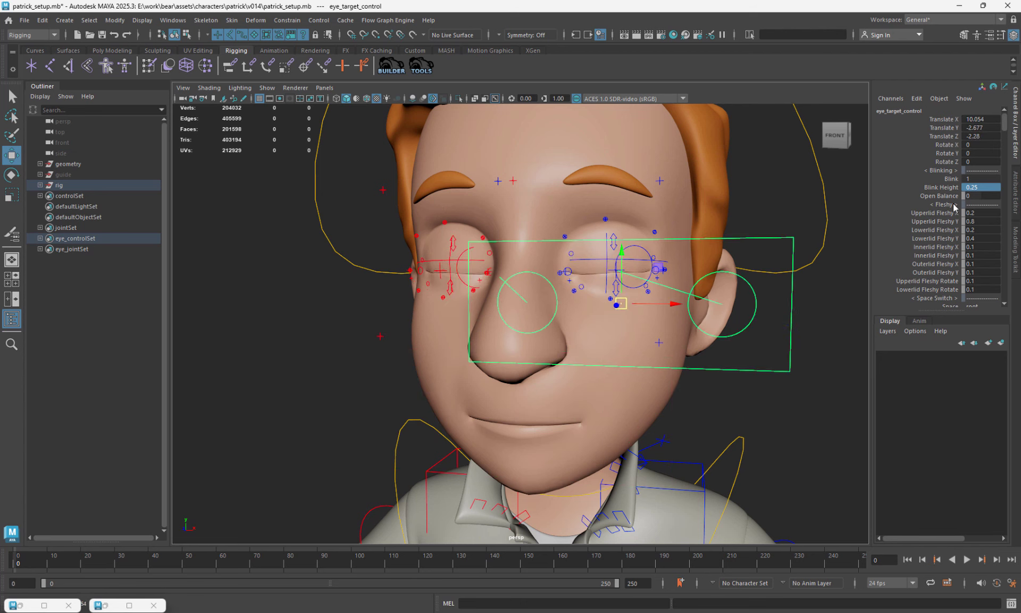
pyautogui.hotkey('ctrl', 'z')
# - Set Blink to 0 and move the eye target sideways to about 12.3, -0.5, -3.0
pyautogui.click(981, 180)
pyautogui.write('0')
pyautogui.press('Return')
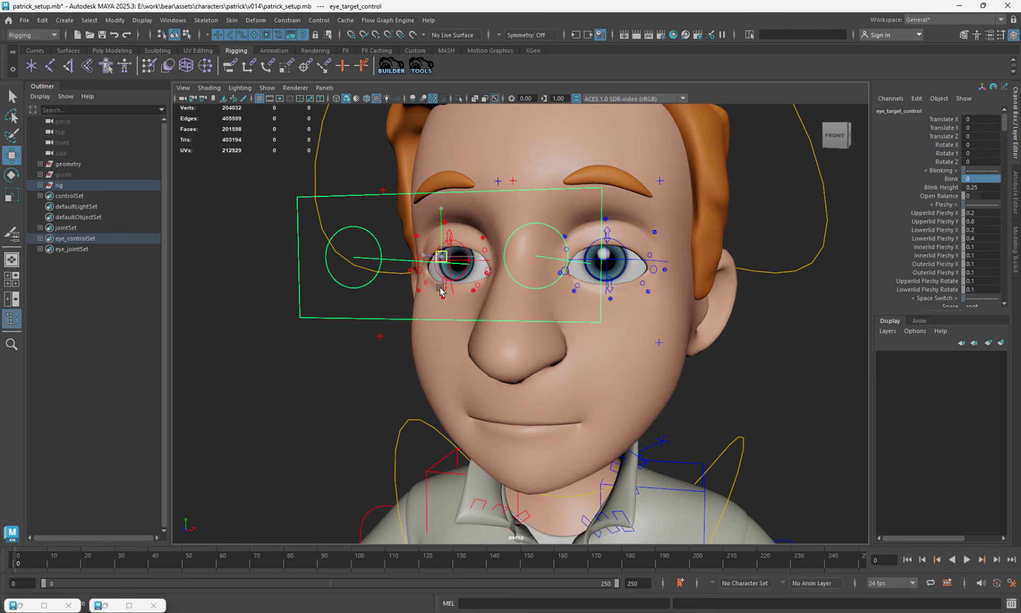
pyautogui.moveTo(442, 257); pyautogui.dragTo(663, 266)
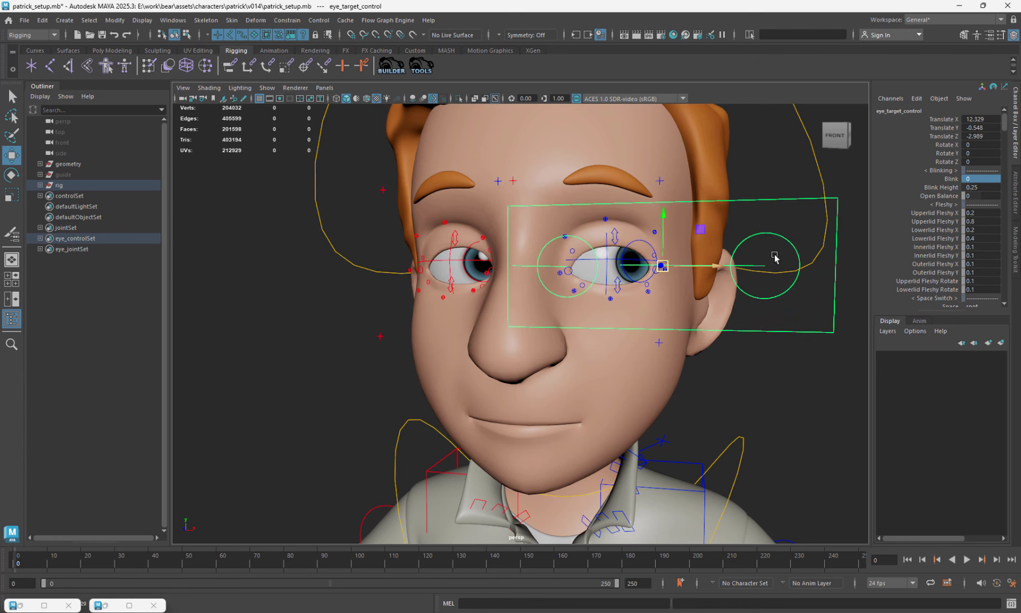
# - Examine the Fleshy attributes for the upper, lower, inner and outer lids, ending with the Fleshy Rotate pair
pyautogui.moveTo(949, 216); pyautogui.dragTo(950, 277)
pyautogui.click(950, 213)
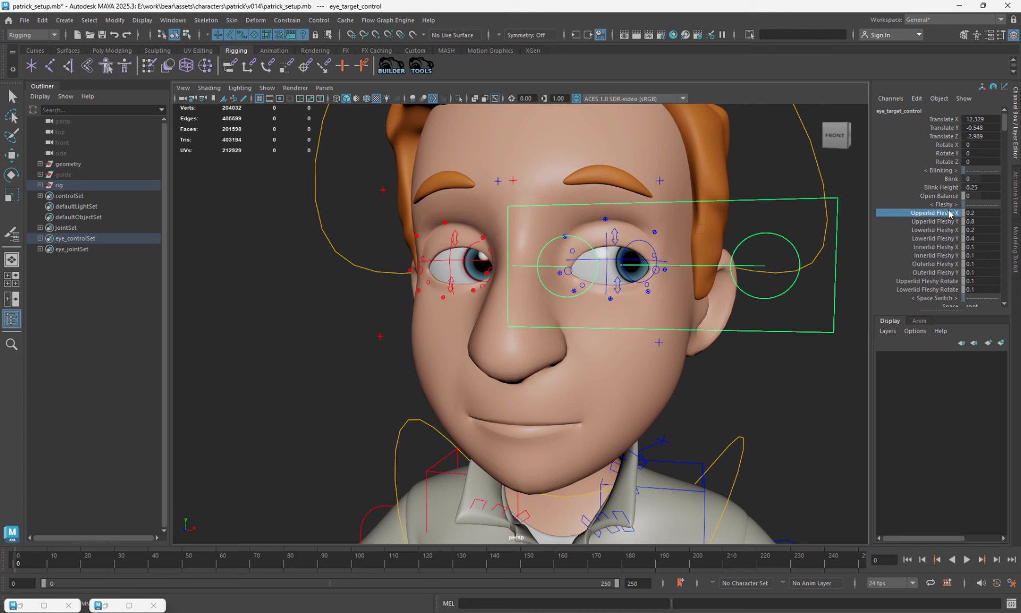
pyautogui.click(952, 221)
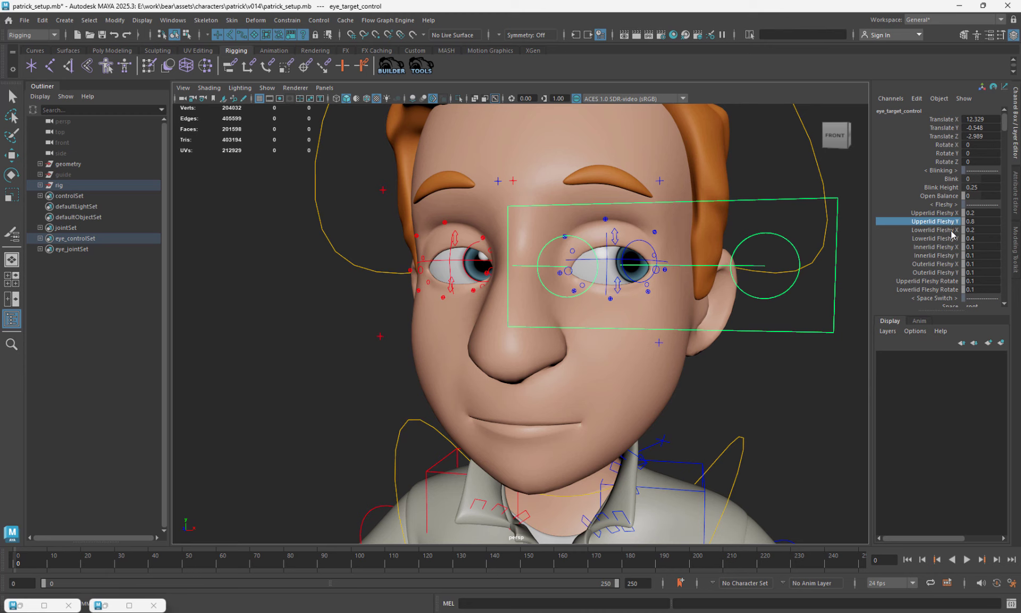
pyautogui.click(950, 213)
pyautogui.keyDown('shift'); pyautogui.click(947, 221); pyautogui.keyUp('shift')
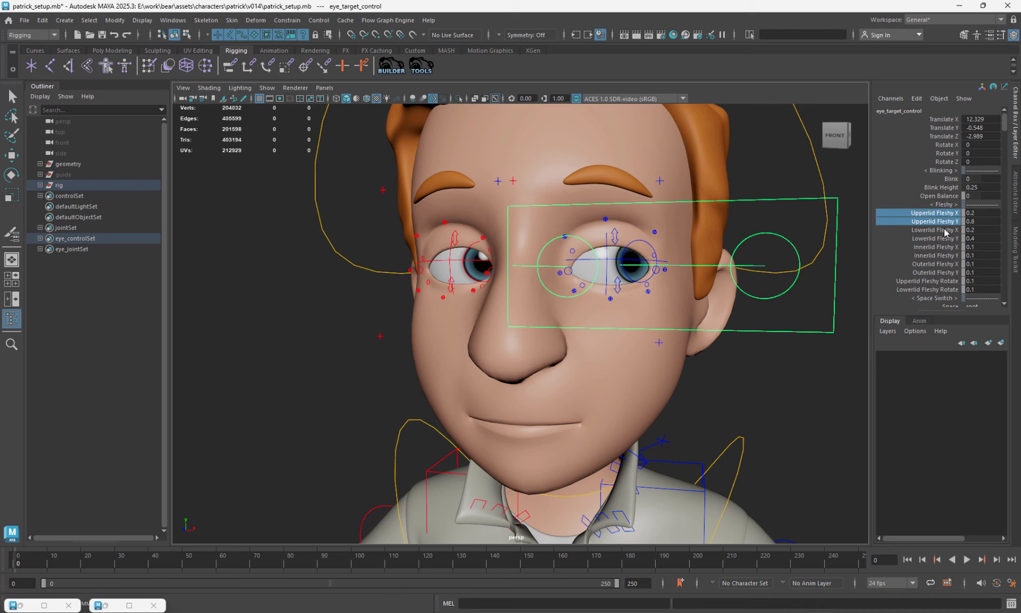
pyautogui.moveTo(945, 230); pyautogui.dragTo(945, 290)
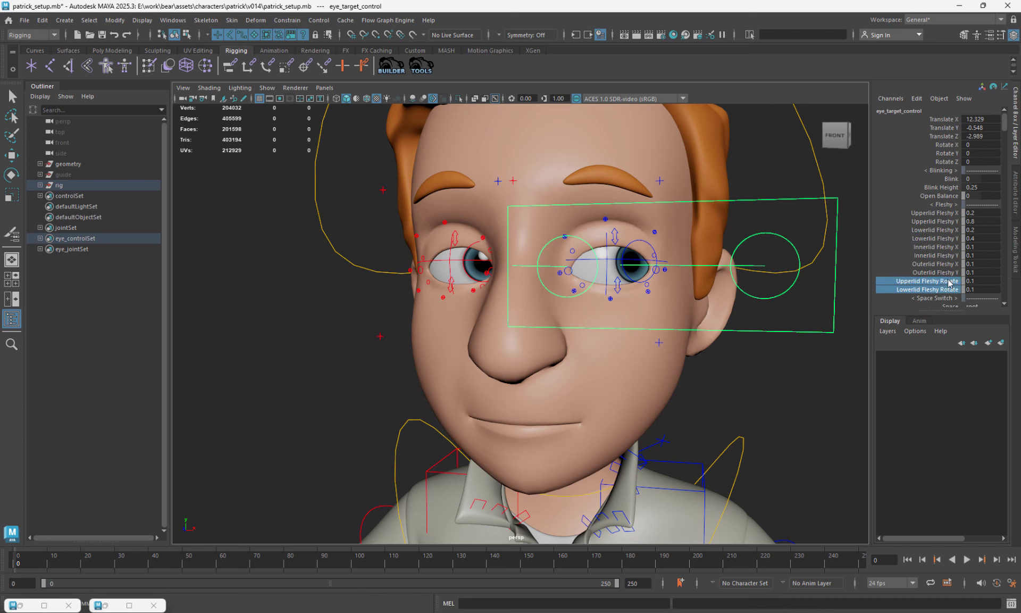
# - Raise Upperlid and Lowerlid Fleshy Rotate to 0.88 and move the eye target to test the lids
pyautogui.moveTo(699, 274); pyautogui.dragTo(740, 291, button='middle')
pyautogui.keyDown('alt'); pyautogui.moveTo(740, 292); pyautogui.dragTo(714, 237); pyautogui.keyUp('alt')
pyautogui.press('w')
pyautogui.moveTo(242, 254); pyautogui.dragTo(677, 284, button='middle')
# - Set Upperlid and Lowerlid Fleshy Rotate to 0 and move the eye target to compare the lid motion
pyautogui.moveTo(985, 282); pyautogui.dragTo(985, 290)
pyautogui.write('0')
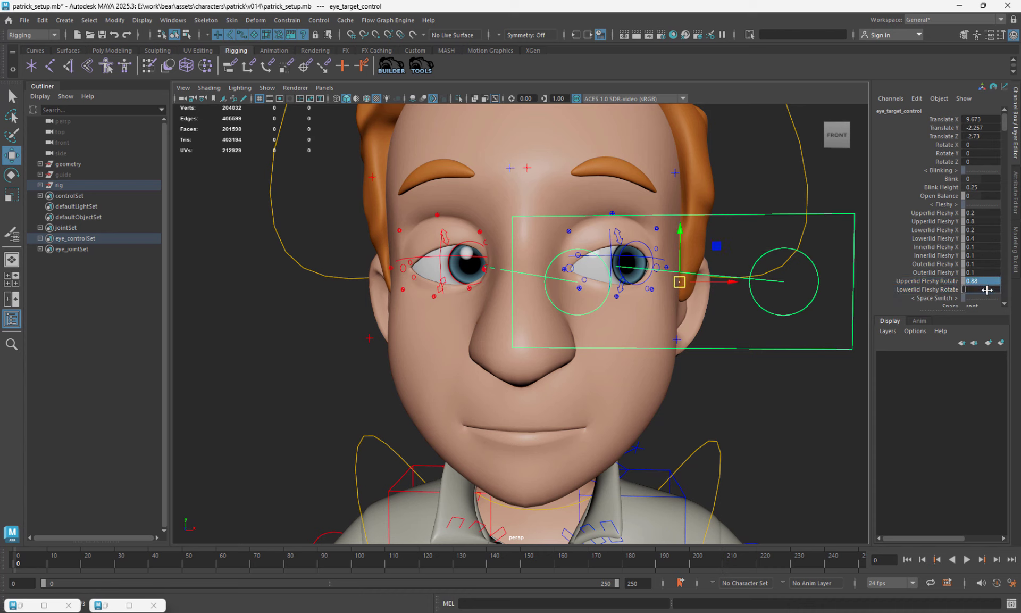
pyautogui.press('Return')
pyautogui.write('0')
pyautogui.press('Return')
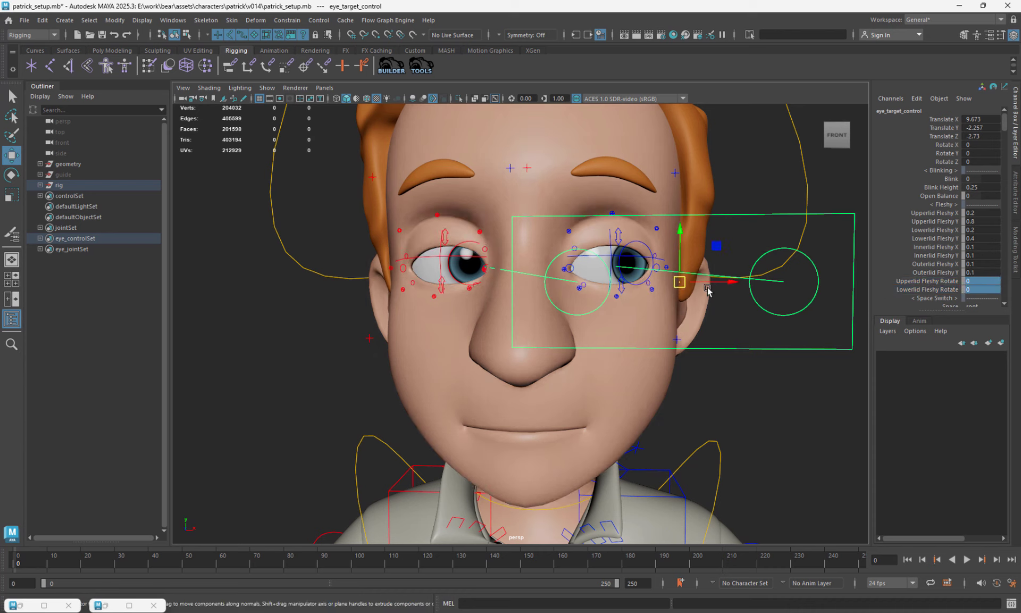
pyautogui.moveTo(681, 285)
pyautogui.mouseDown(button='middle')
pyautogui.moveTo(313, 280)
pyautogui.moveTo(794, 276)
pyautogui.moveTo(308, 278)
pyautogui.moveTo(807, 273)
pyautogui.moveTo(372, 276)
pyautogui.moveTo(689, 272)
pyautogui.mouseUp(button='middle')
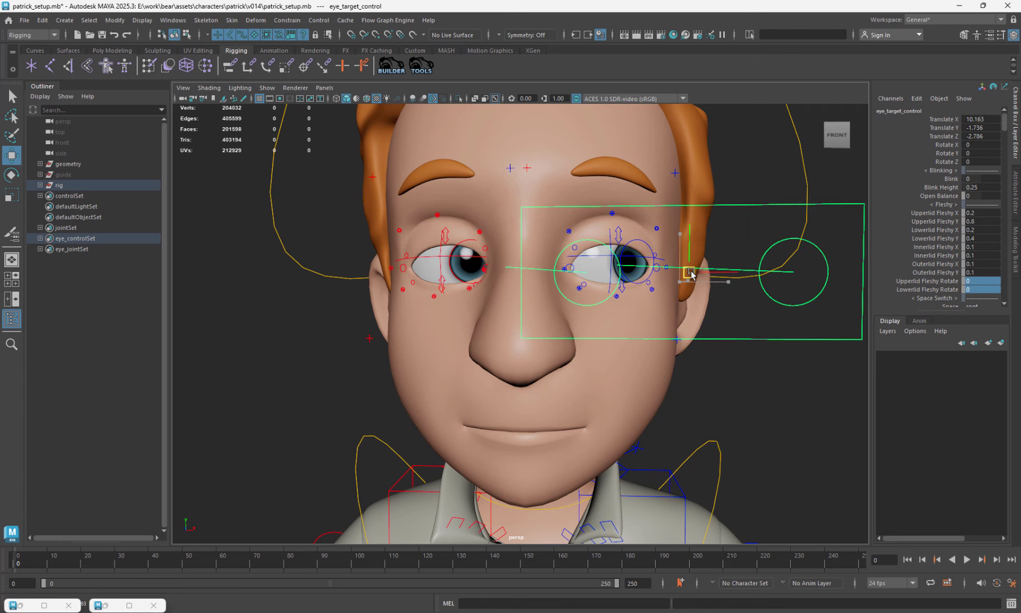
# - Try Upperlid and Lowerlid Fleshy Rotate at 1 and at 0.5, moving the eye target to compare
pyautogui.write('1')
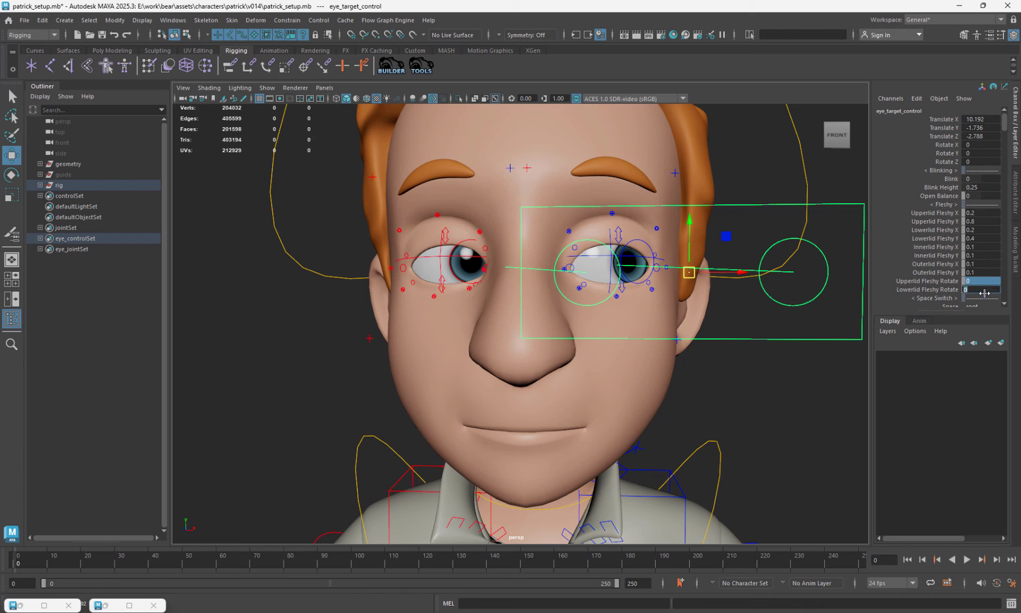
pyautogui.press('Return')
pyautogui.moveTo(622, 273)
pyautogui.mouseDown(button='middle')
pyautogui.moveTo(372, 266)
pyautogui.moveTo(745, 271)
pyautogui.moveTo(325, 259)
pyautogui.moveTo(700, 269)
pyautogui.moveTo(467, 183)
pyautogui.moveTo(654, 270)
pyautogui.moveTo(708, 266)
pyautogui.moveTo(408, 271)
pyautogui.moveTo(641, 277)
pyautogui.mouseUp(button='middle')
pyautogui.write('0.5')
pyautogui.press('Return')
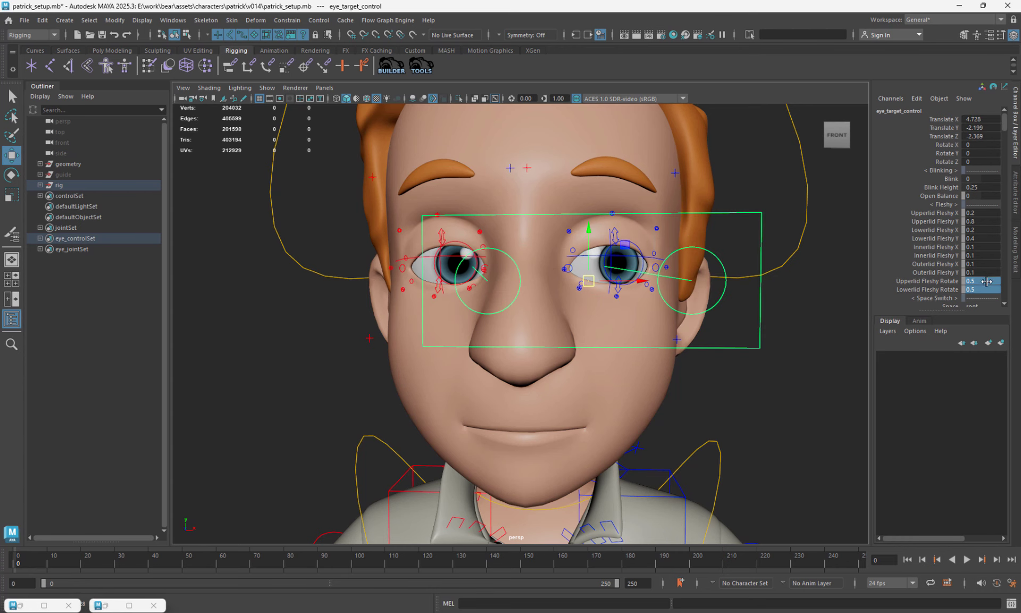
# - Set Upperlid and Lowerlid Fleshy Rotate to 0.1 and move the eye target to check the lids
pyautogui.doubleClick(988, 290)
pyautogui.press('Return')
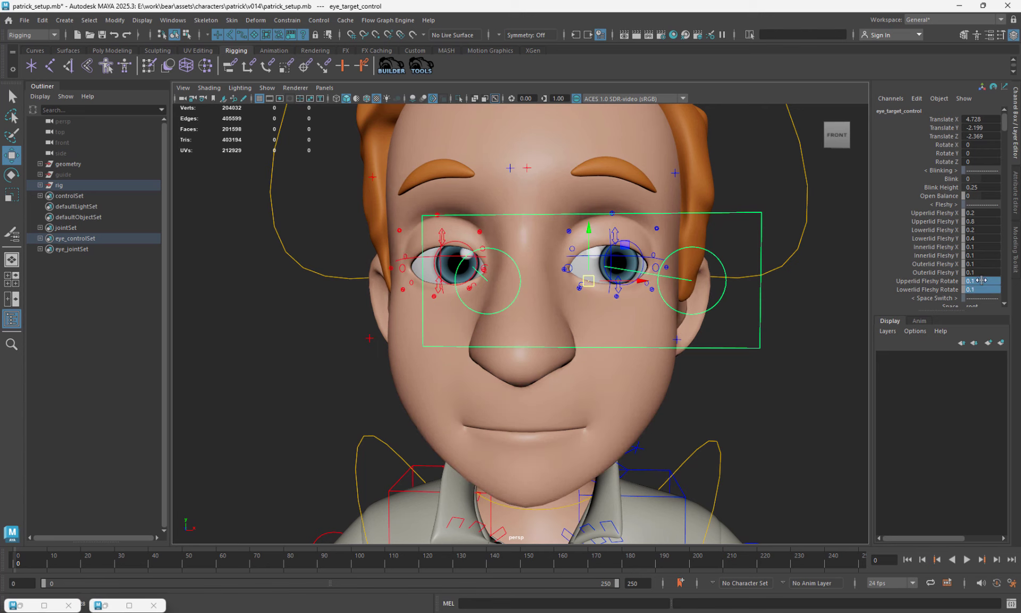
pyautogui.moveTo(585, 287); pyautogui.dragTo(551, 274, button='middle')
# - Reset the eye target control's Translate X, Y and Z to 0
pyautogui.keyDown('alt'); pyautogui.moveTo(723, 226); pyautogui.dragTo(673, 246); pyautogui.keyUp('alt')
pyautogui.scroll(-1, 672, 246)
pyautogui.moveTo(986, 121); pyautogui.dragTo(991, 136)
pyautogui.write('0')
pyautogui.press('Return')
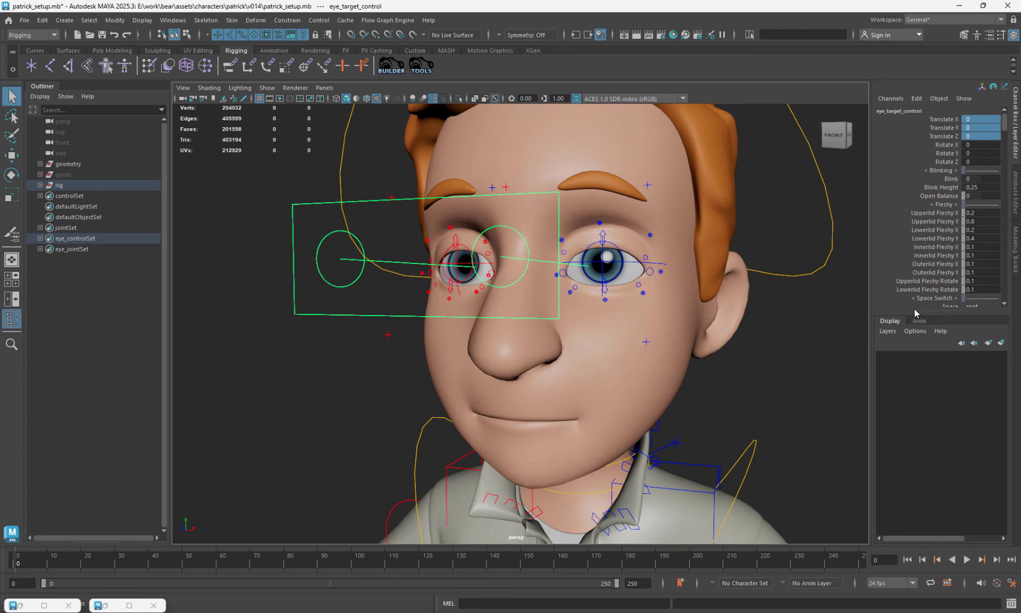
# - Deselect the eye target control and save the rig settings from BEAR Builder, overwriting the v014 version
pyautogui.click(767, 367)
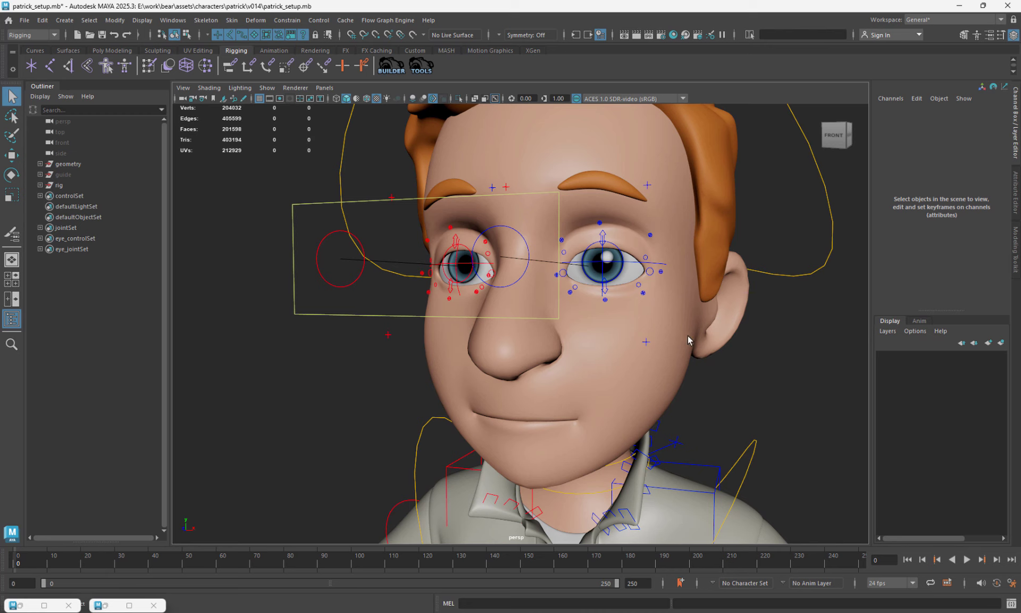
pyautogui.click(101, 605)
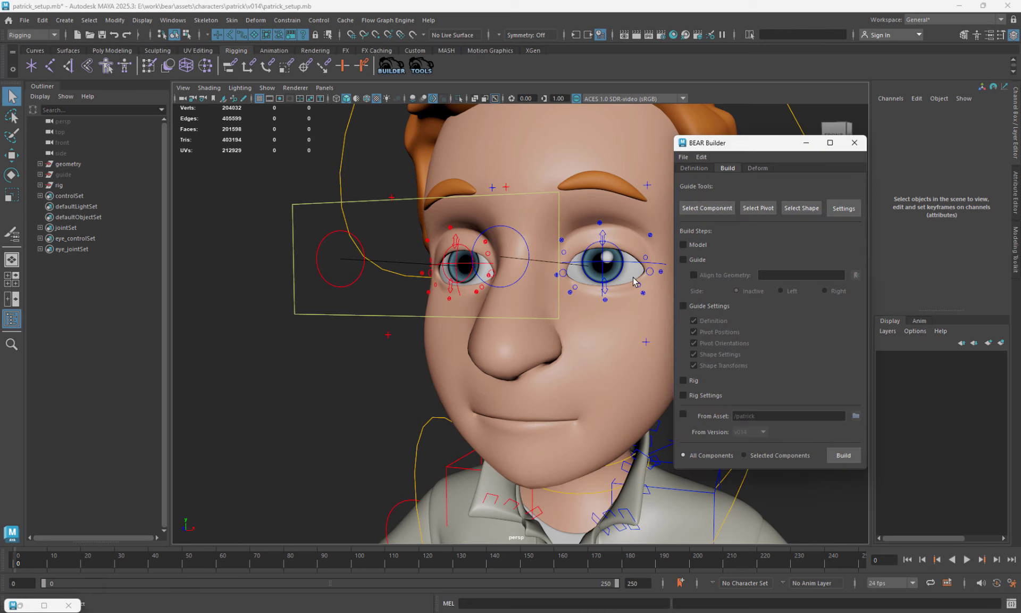
pyautogui.click(683, 157)
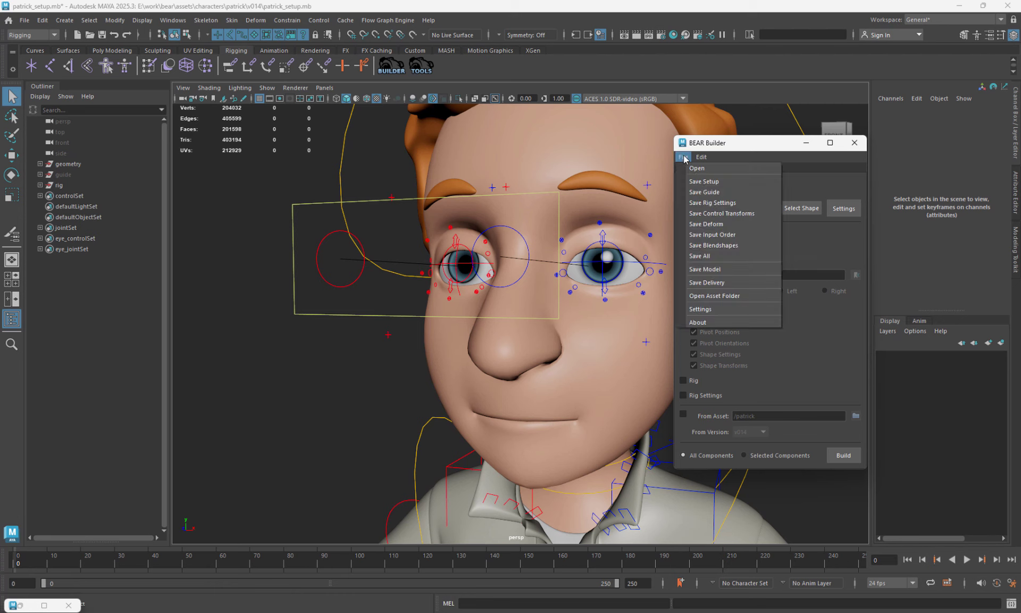
pyautogui.click(707, 205)
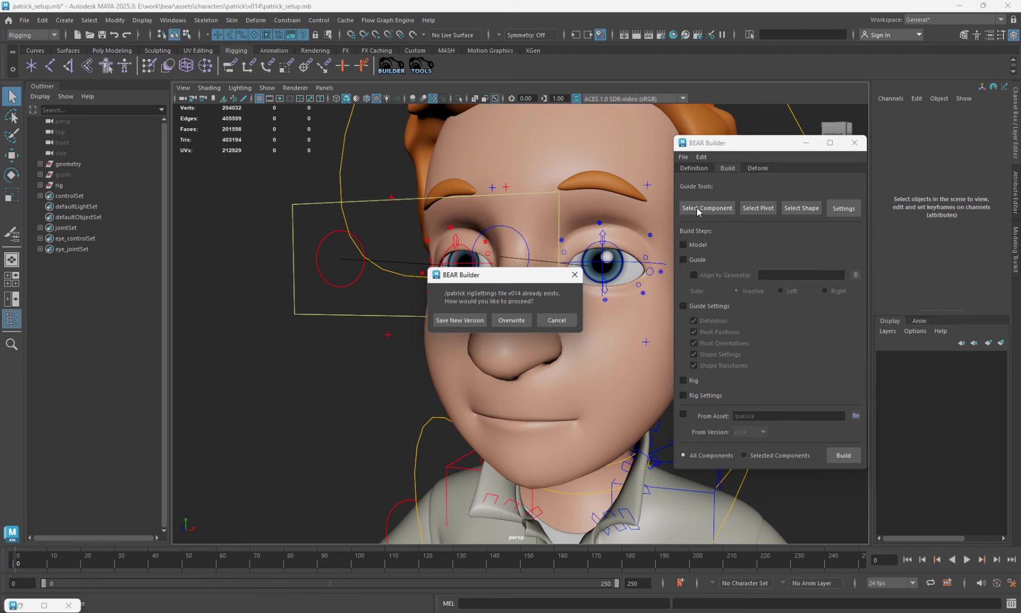
pyautogui.click(510, 319)
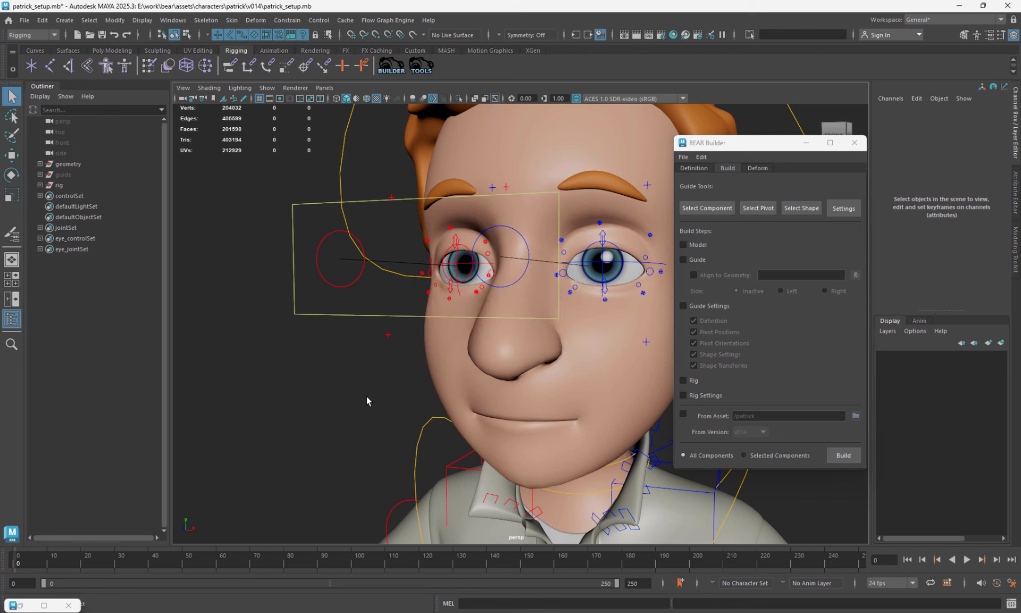
# - Open the asset folder from BEAR Builder and go into the v014 rigSettings folder
pyautogui.click(684, 157)
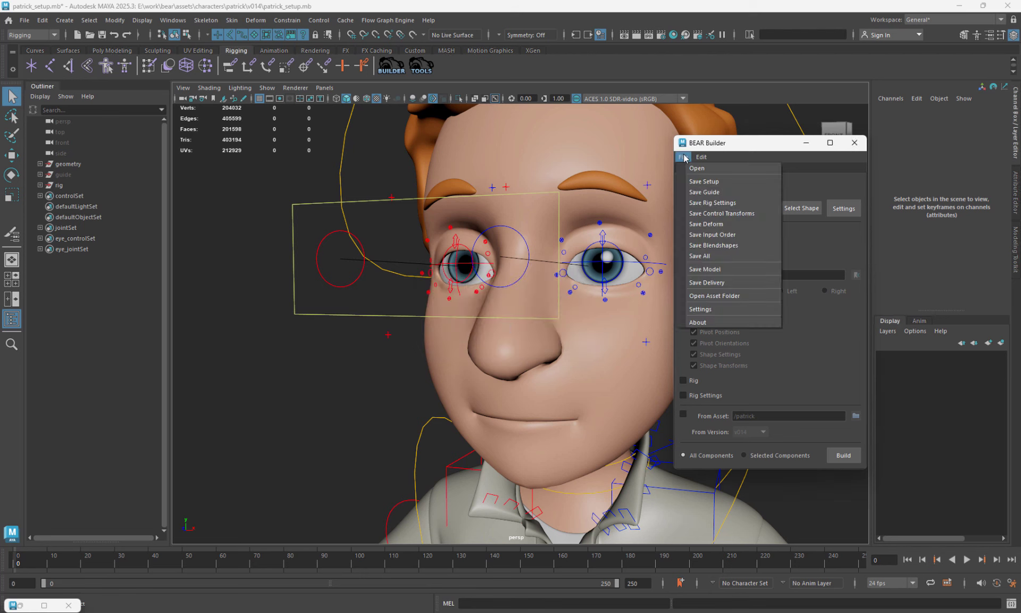
pyautogui.click(711, 296)
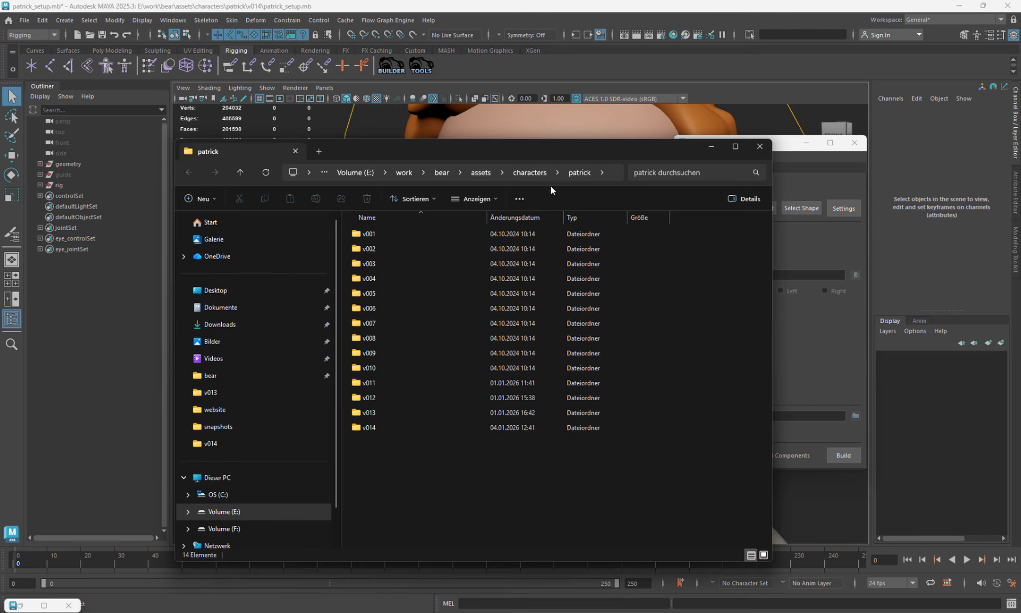
pyautogui.doubleClick(381, 427)
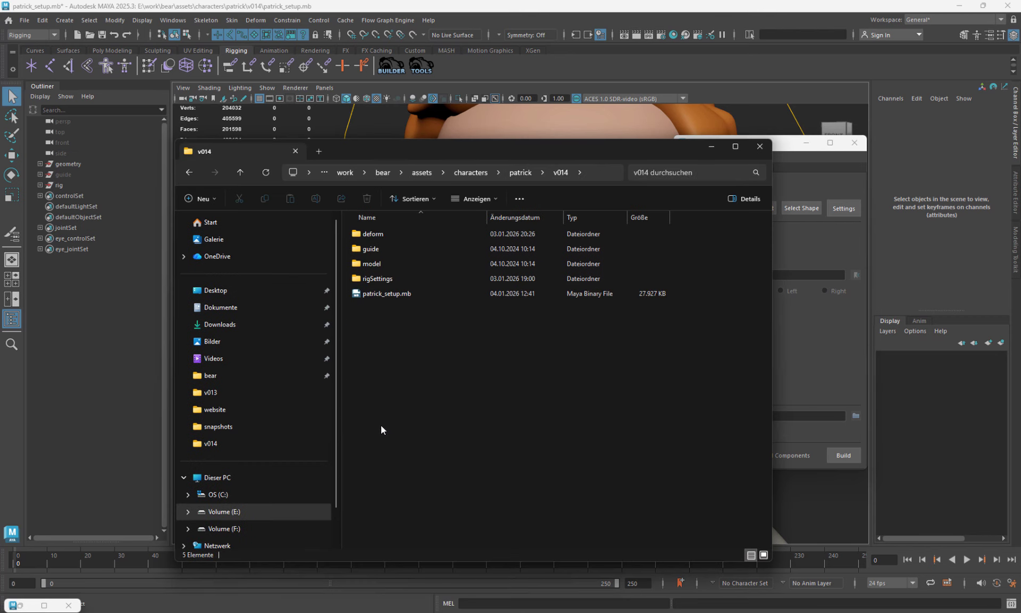
pyautogui.doubleClick(386, 280)
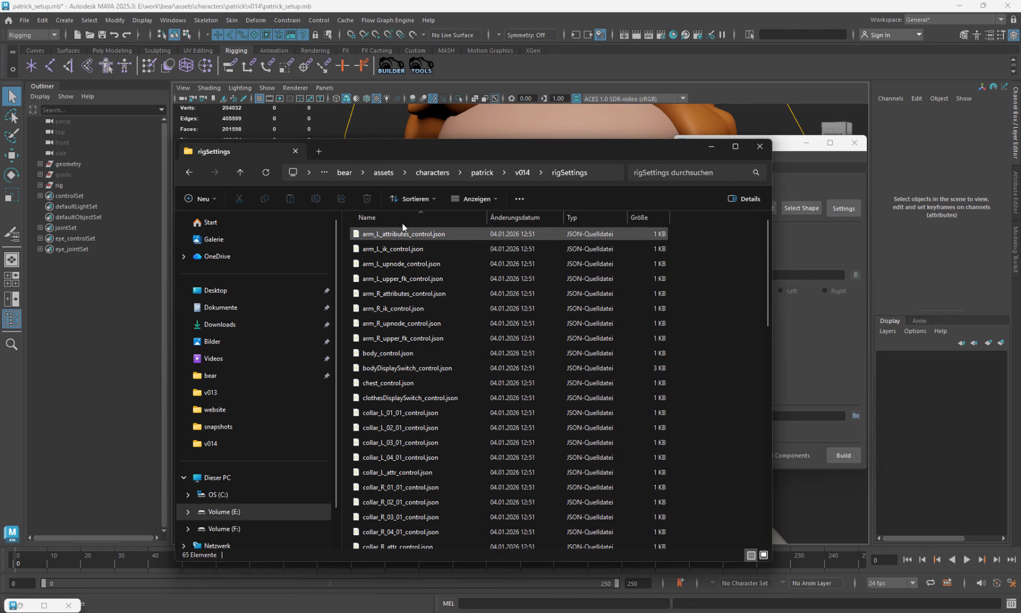
# - Look through the saved control files, open eye_target_control.json to check its stored values, and return to Maya
pyautogui.scroll(-14, 408, 407)
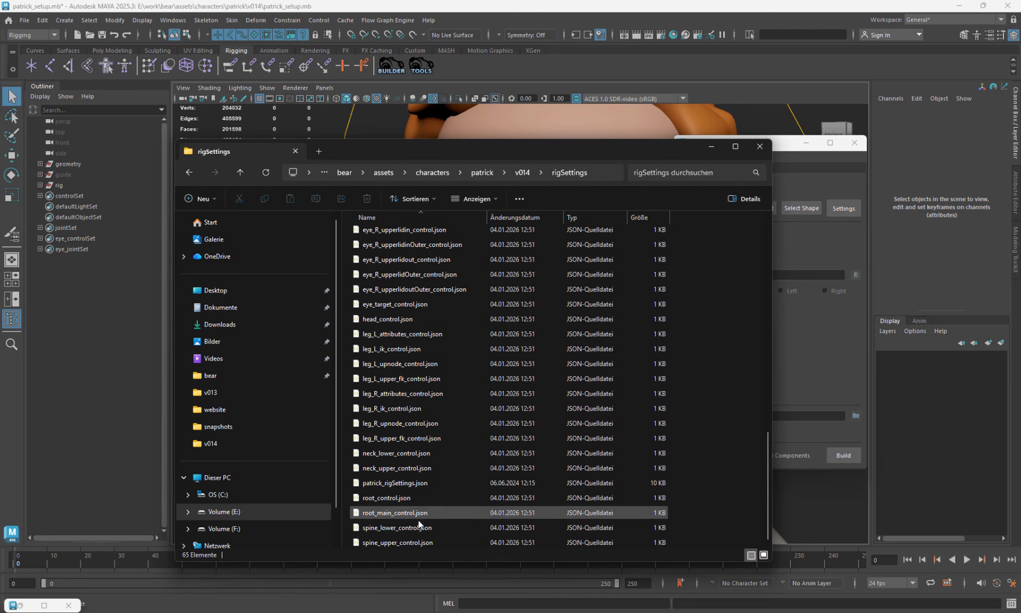
pyautogui.scroll(14, 411, 390)
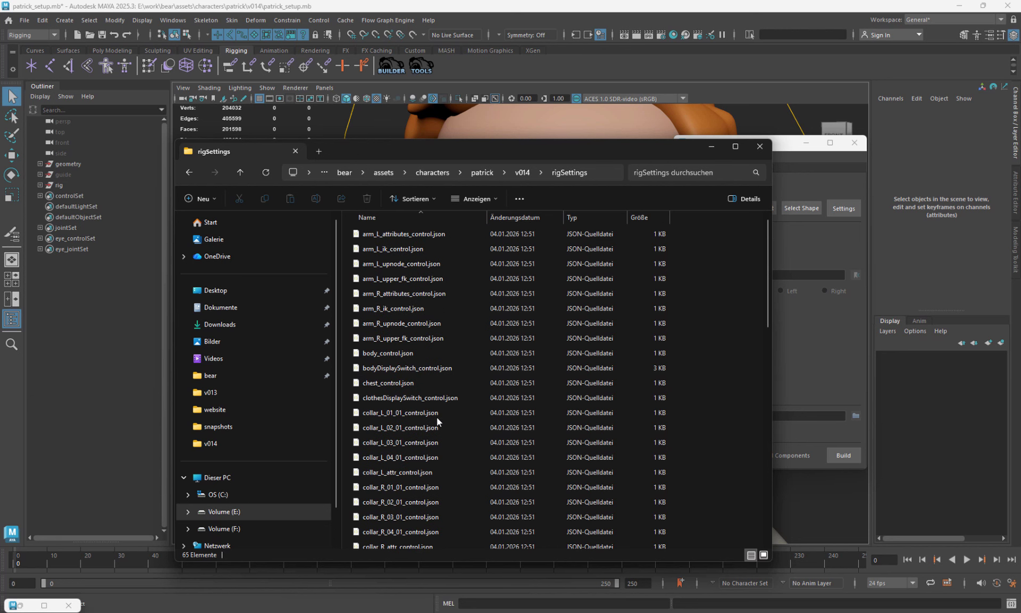
pyautogui.scroll(-14, 417, 393)
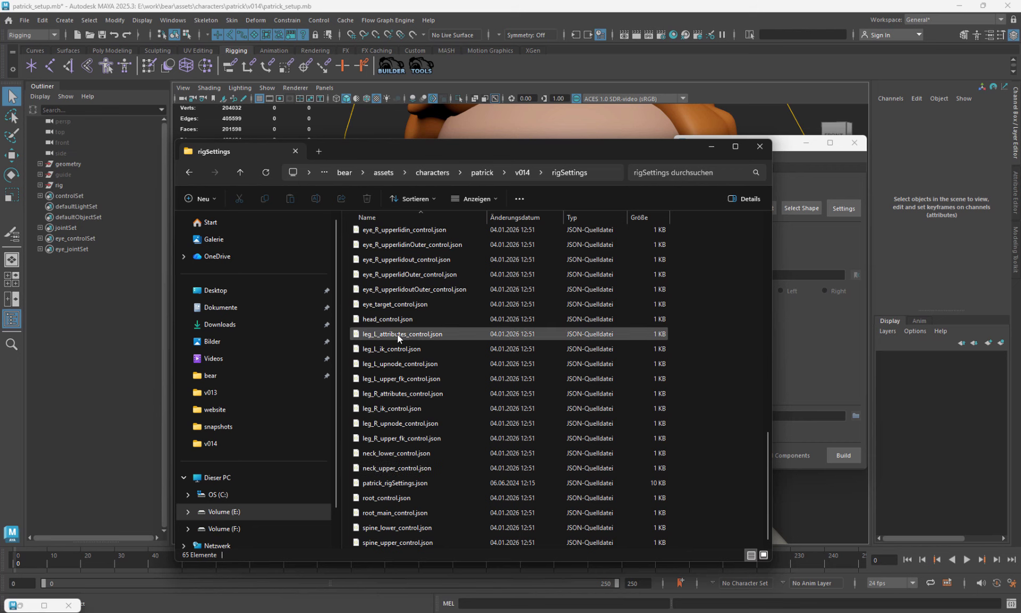
pyautogui.click(401, 306)
pyautogui.doubleClick(401, 306)
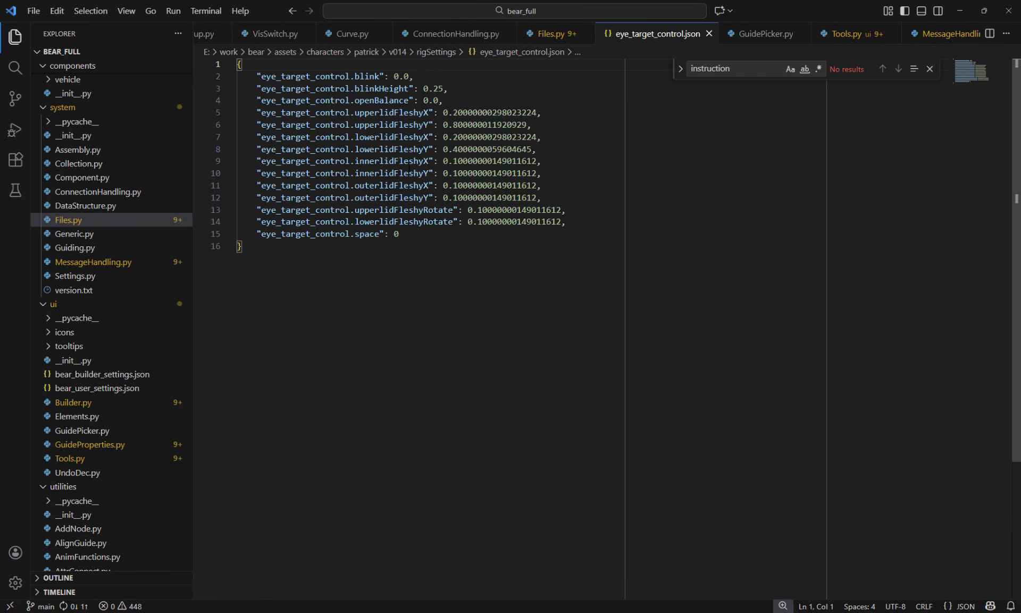
pyautogui.click(956, 14)
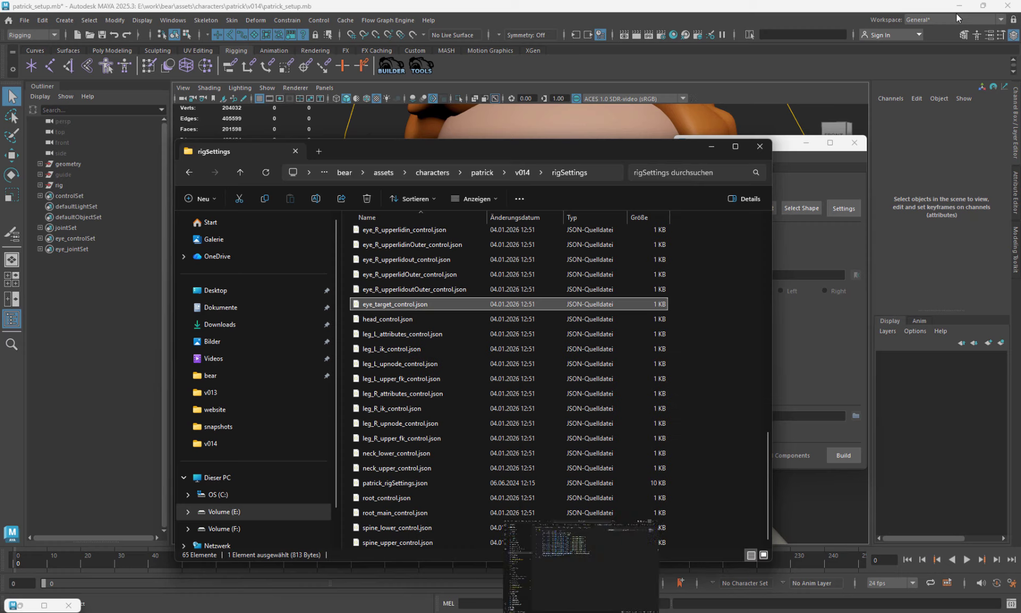
pyautogui.click(711, 147)
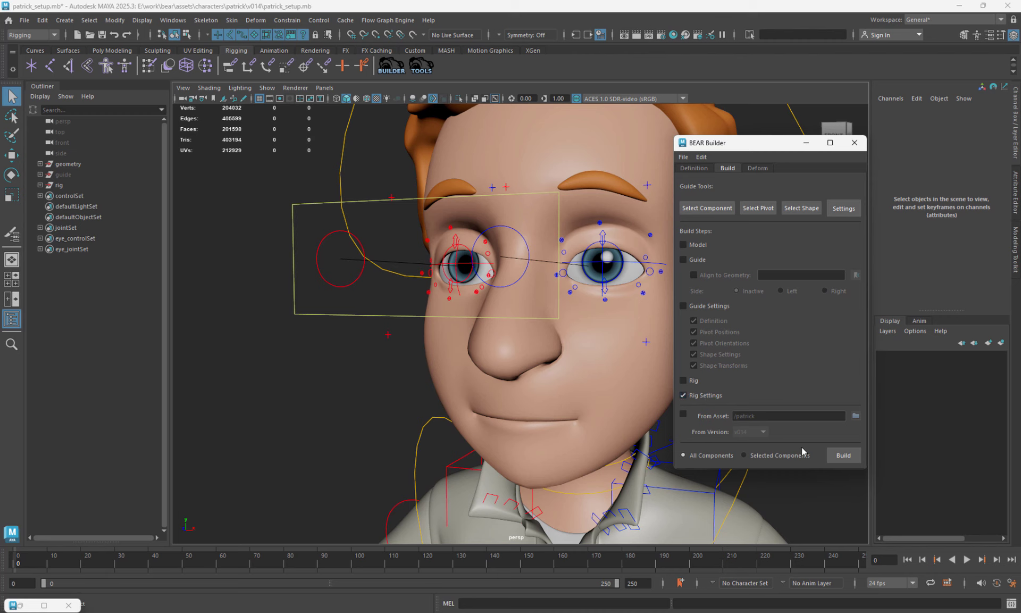
# - Build only the Rig Settings for all components and check the build log in the Script Editor
pyautogui.click(851, 457)
pyautogui.click(25, 608)
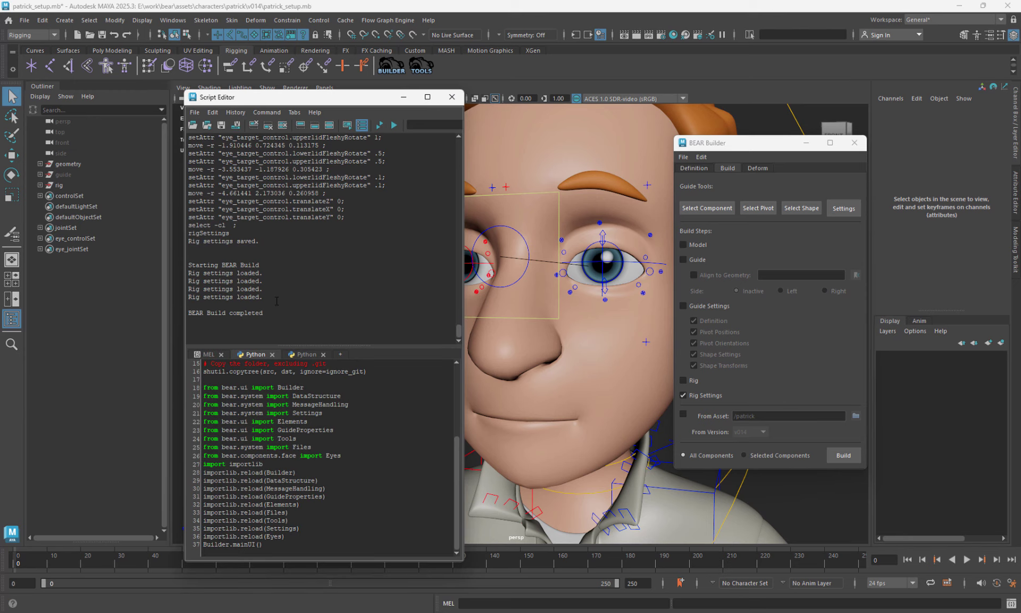
pyautogui.click(404, 97)
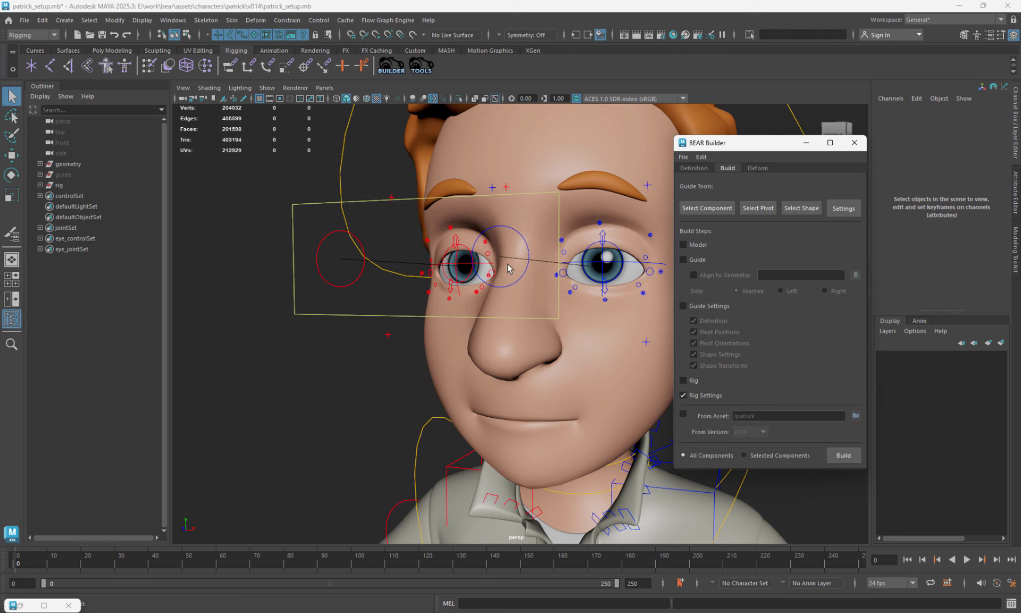
# - Select the eye target control and set its Space to body
pyautogui.moveTo(389, 310); pyautogui.dragTo(472, 292)
pyautogui.keyDown('alt'); pyautogui.moveTo(472, 292); pyautogui.dragTo(488, 287, button='middle'); pyautogui.keyUp('alt')
pyautogui.keyDown('alt'); pyautogui.moveTo(488, 287); pyautogui.dragTo(499, 294, button='right'); pyautogui.keyUp('alt')
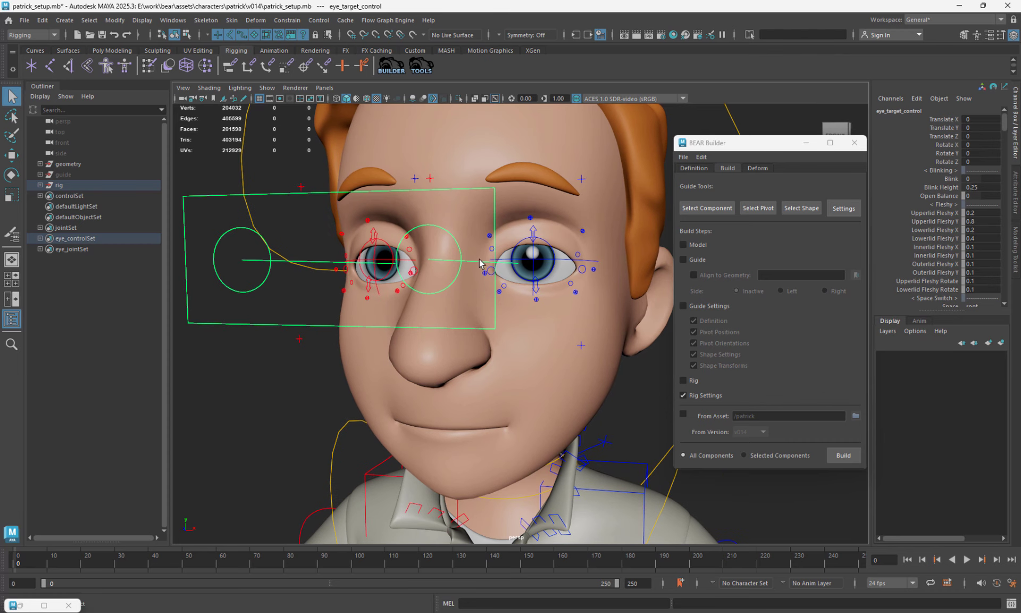
pyautogui.keyDown('alt'); pyautogui.moveTo(499, 293); pyautogui.dragTo(500, 284); pyautogui.keyUp('alt')
pyautogui.keyDown('alt'); pyautogui.moveTo(500, 285); pyautogui.dragTo(508, 304, button='right'); pyautogui.keyUp('alt')
pyautogui.keyDown('alt'); pyautogui.moveTo(508, 304); pyautogui.dragTo(496, 258); pyautogui.keyUp('alt')
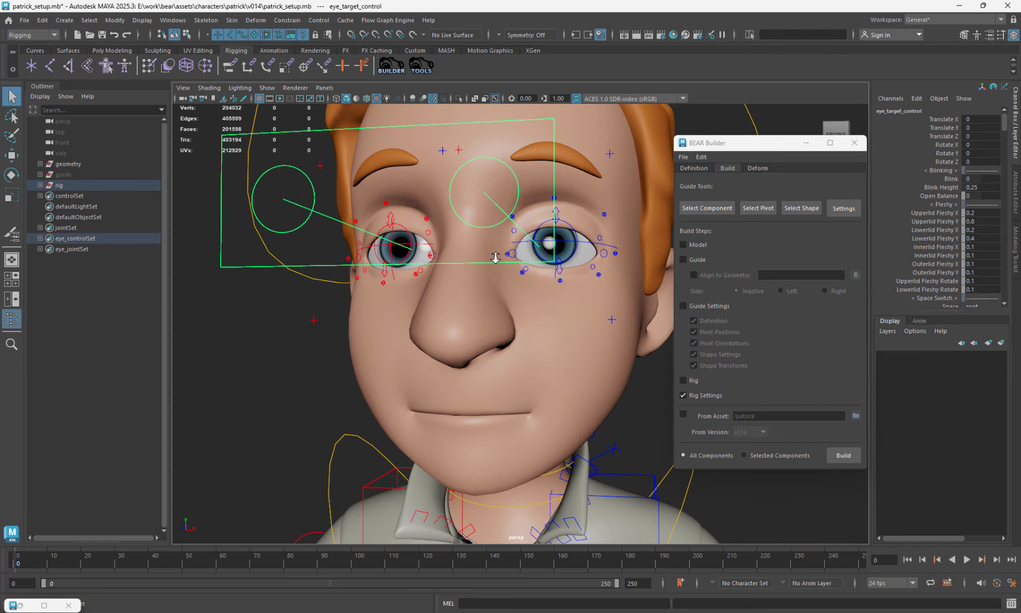
pyautogui.scroll(-3, 989, 272)
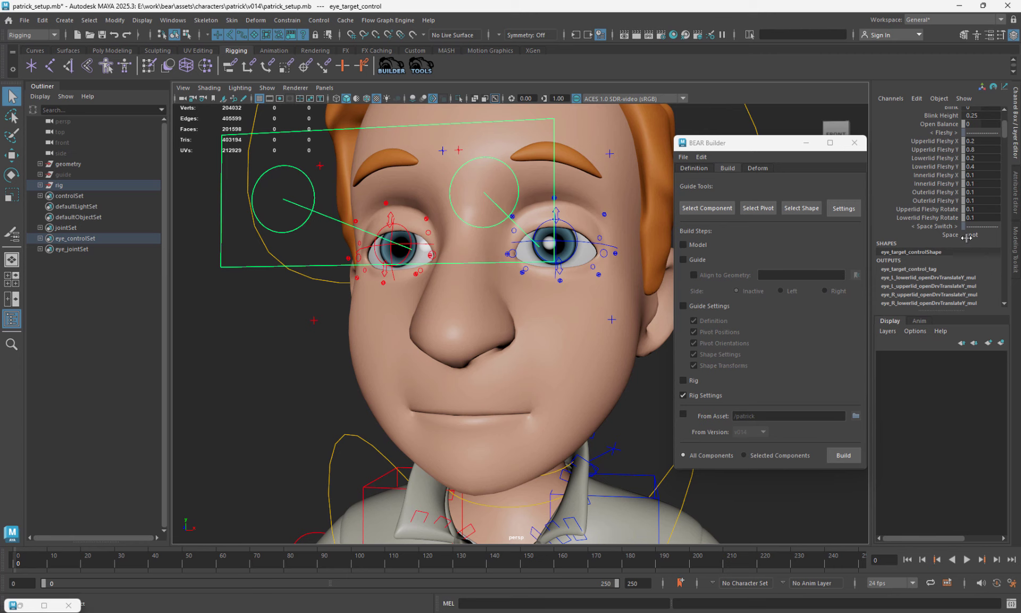
pyautogui.click(974, 235)
pyautogui.click(986, 280)
# - Set the eye target control's Space to chest
pyautogui.scroll(3, 978, 218)
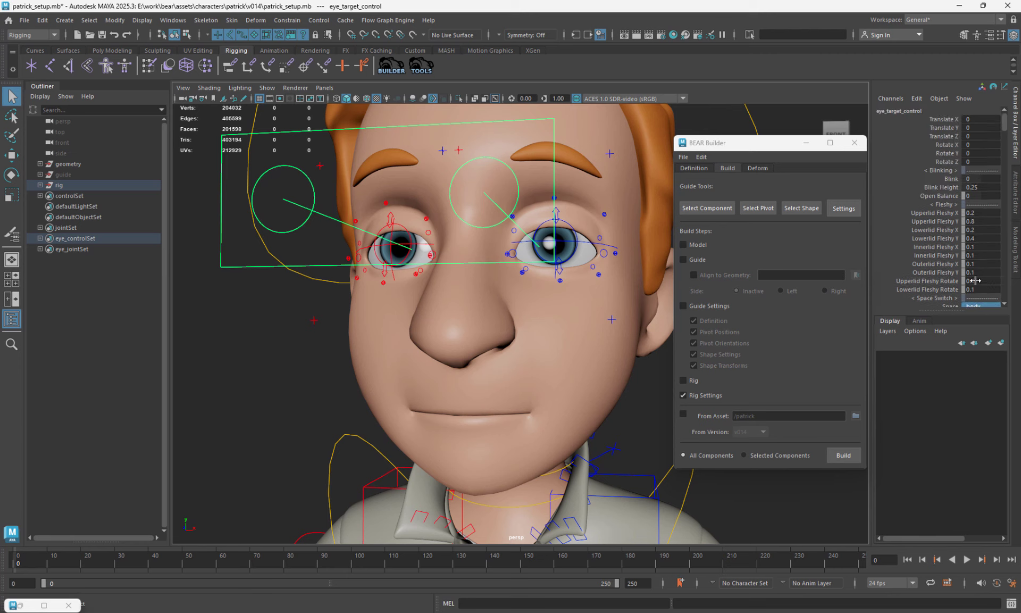
pyautogui.scroll(-3, 976, 280)
pyautogui.click(979, 259)
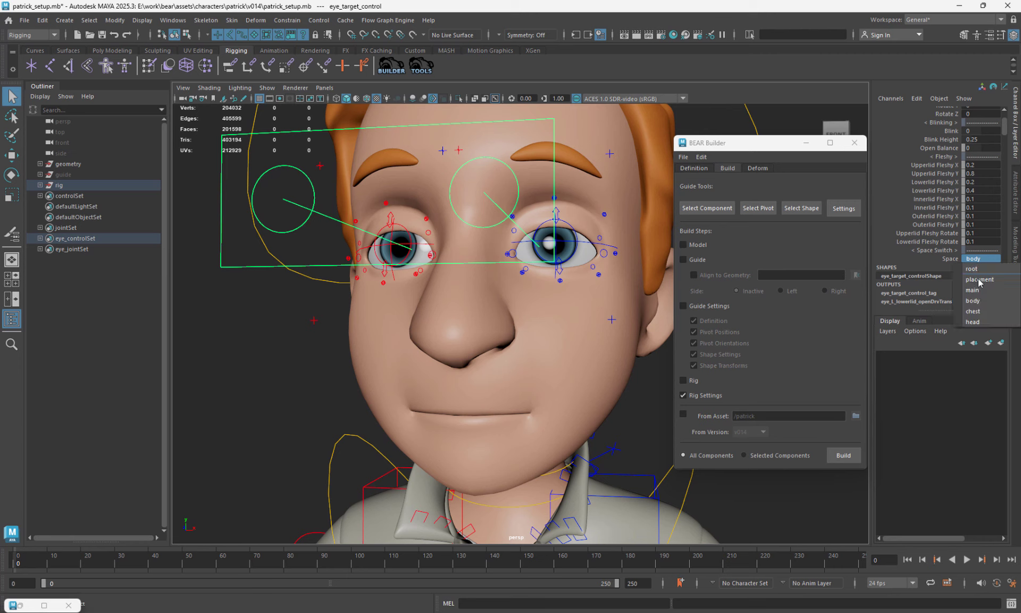
pyautogui.click(919, 225)
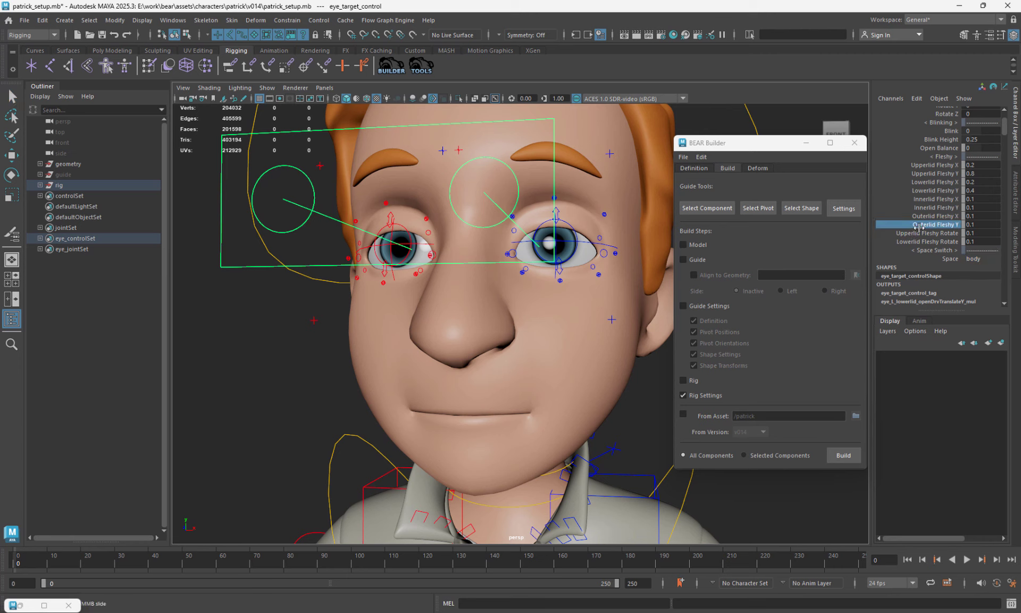
pyautogui.click(980, 258)
pyautogui.click(984, 309)
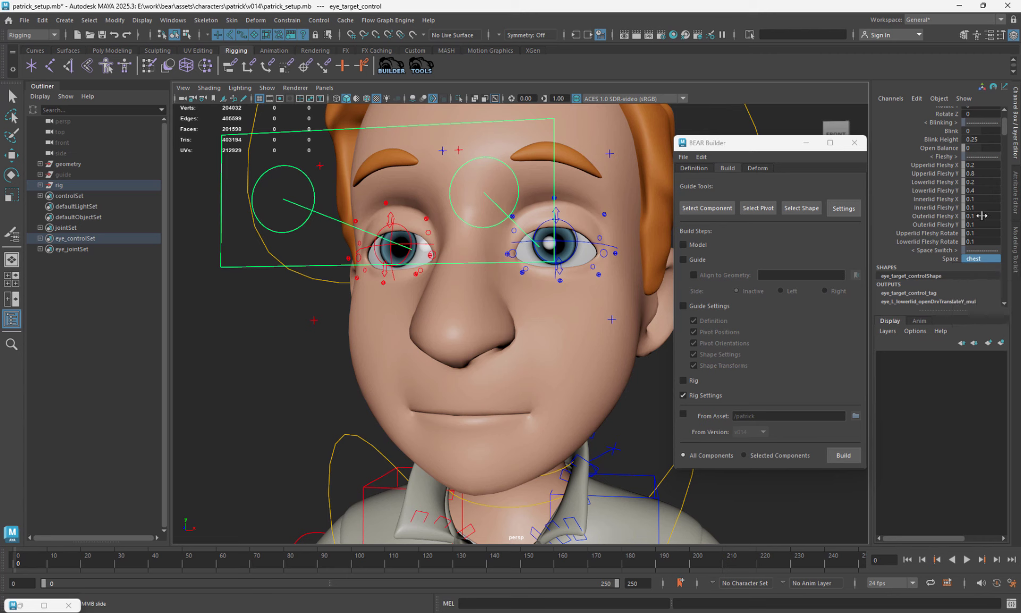
# - Set all of the eye target control's Fleshy values, from Upperlid Fleshy X to Lowerlid Fleshy Rotate, to 0
pyautogui.moveTo(988, 167); pyautogui.dragTo(979, 243)
pyautogui.write('0')
pyautogui.press('Return')
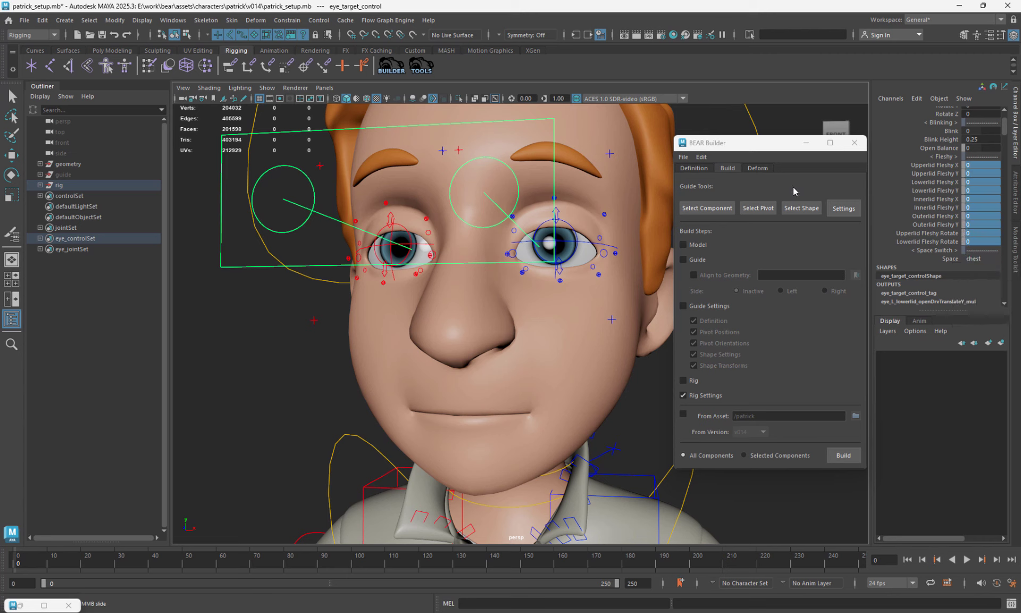
# - Build the Rig Settings again to reload the stored values, then reselect the eye target control and minimize BEAR Builder
pyautogui.click(844, 455)
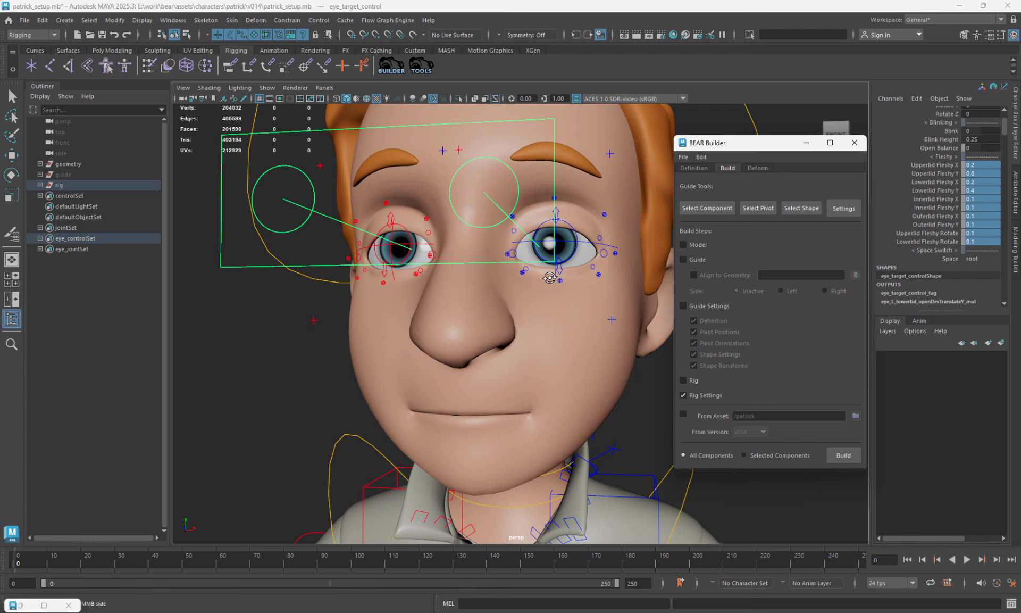
pyautogui.keyDown('alt'); pyautogui.moveTo(550, 277); pyautogui.dragTo(515, 297); pyautogui.keyUp('alt')
pyautogui.keyDown('alt'); pyautogui.moveTo(515, 297); pyautogui.dragTo(535, 299, button='middle'); pyautogui.keyUp('alt')
pyautogui.press('q')
pyautogui.click(356, 352)
pyautogui.keyDown('alt'); pyautogui.moveTo(479, 331); pyautogui.dragTo(486, 341); pyautogui.keyUp('alt')
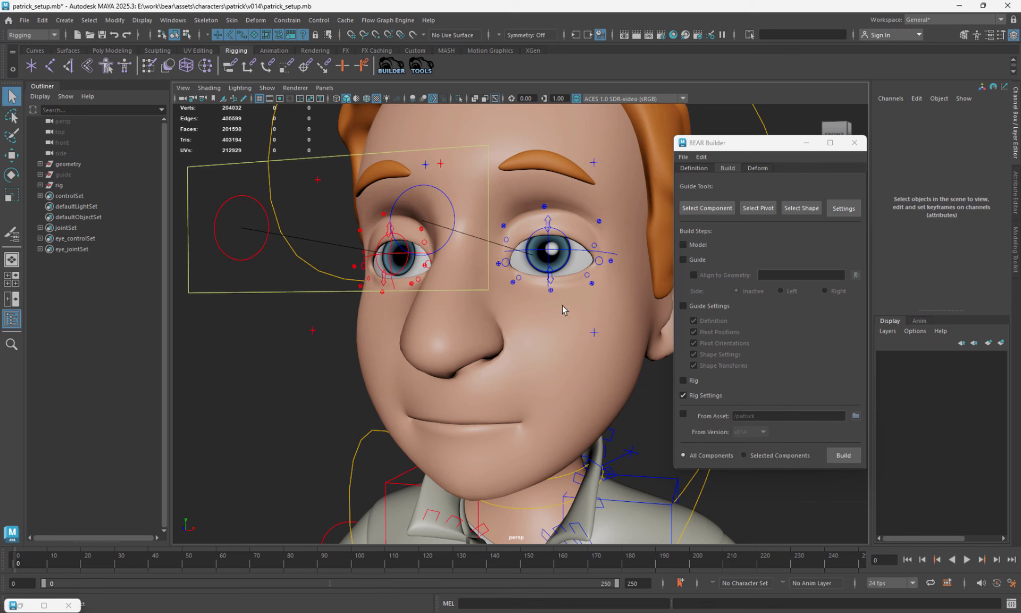
pyautogui.click(301, 292)
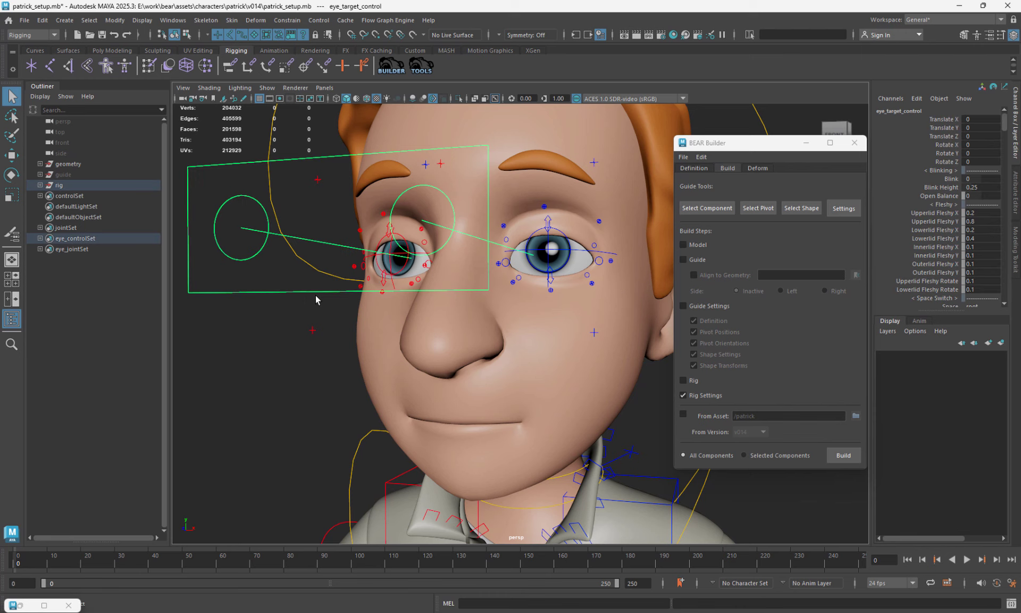
pyautogui.click(806, 143)
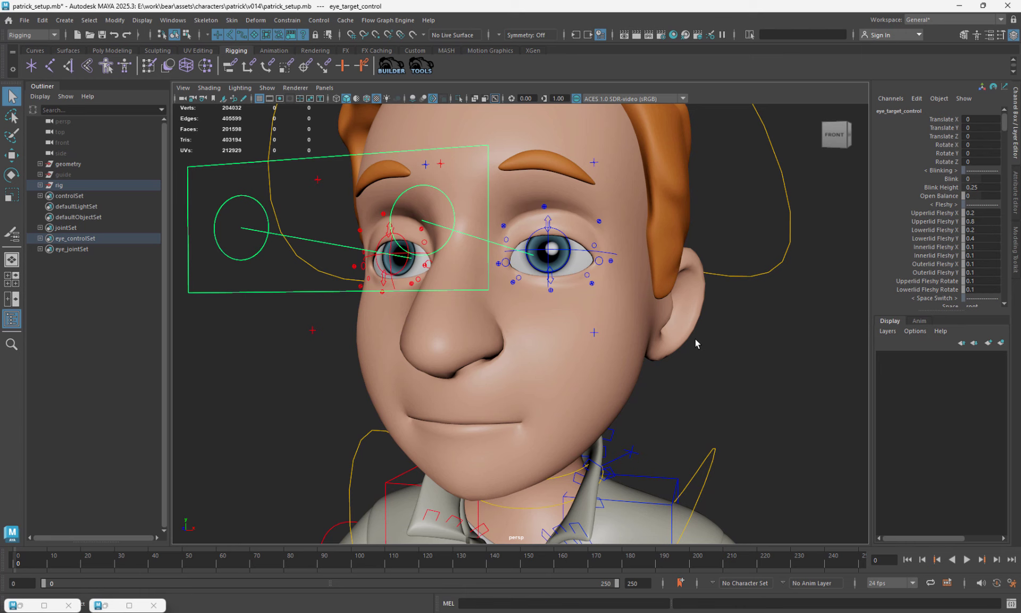
# - Select the left eye's main upper lid control and examine it up close with the Move tool active
pyautogui.scroll(3, 626, 298)
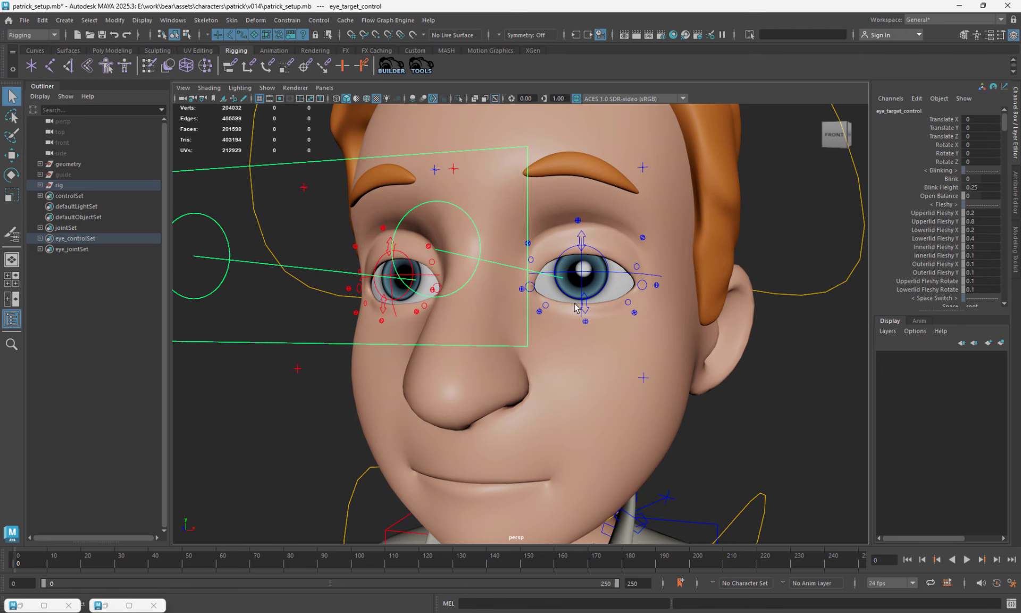
pyautogui.scroll(-2, 966, 190)
pyautogui.scroll(3, 551, 254)
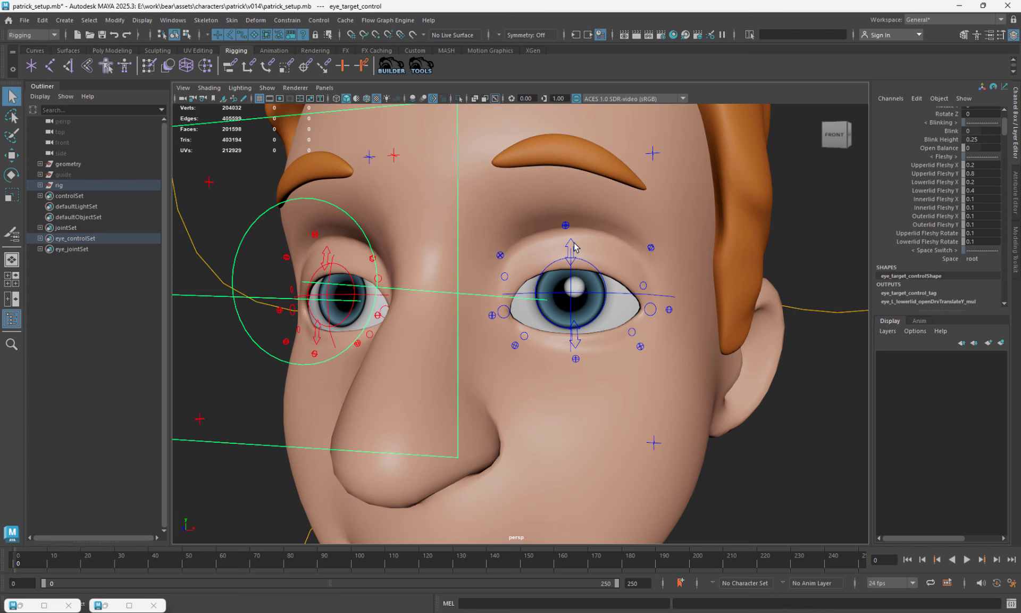
pyautogui.click(573, 246)
pyautogui.scroll(4, 580, 266)
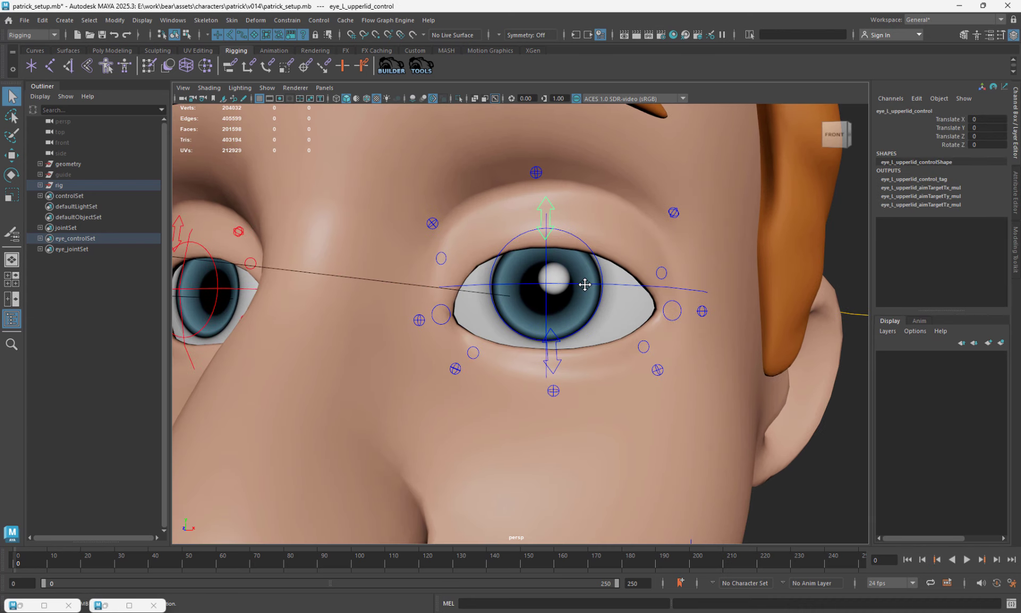
pyautogui.scroll(-2, 585, 285)
pyautogui.press('w')
pyautogui.scroll(-2, 545, 235)
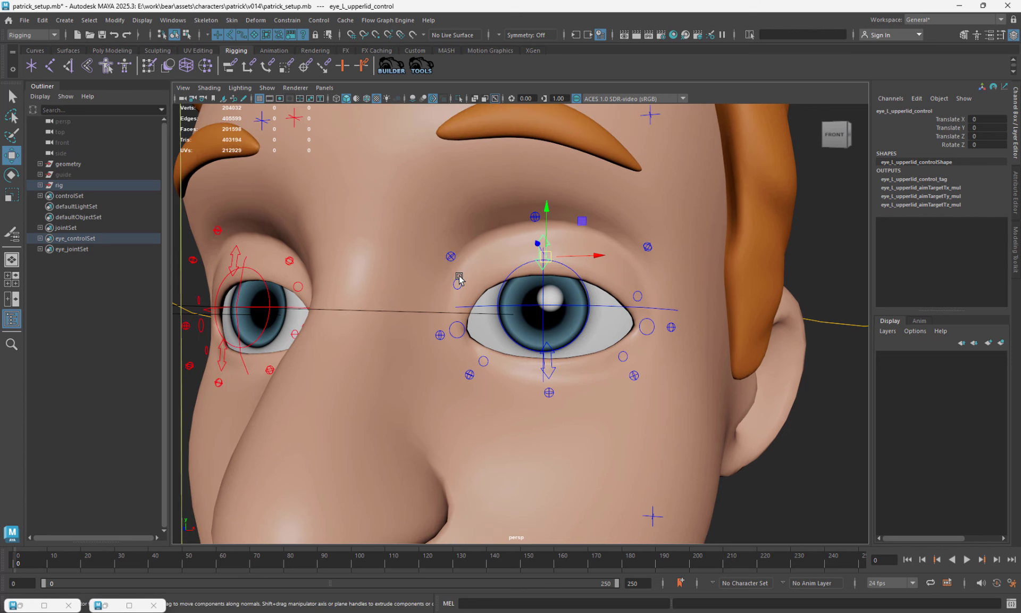
# - Select the left eye's inner and outer upper lid controls in turn to examine their Influence attributes
pyautogui.click(458, 281)
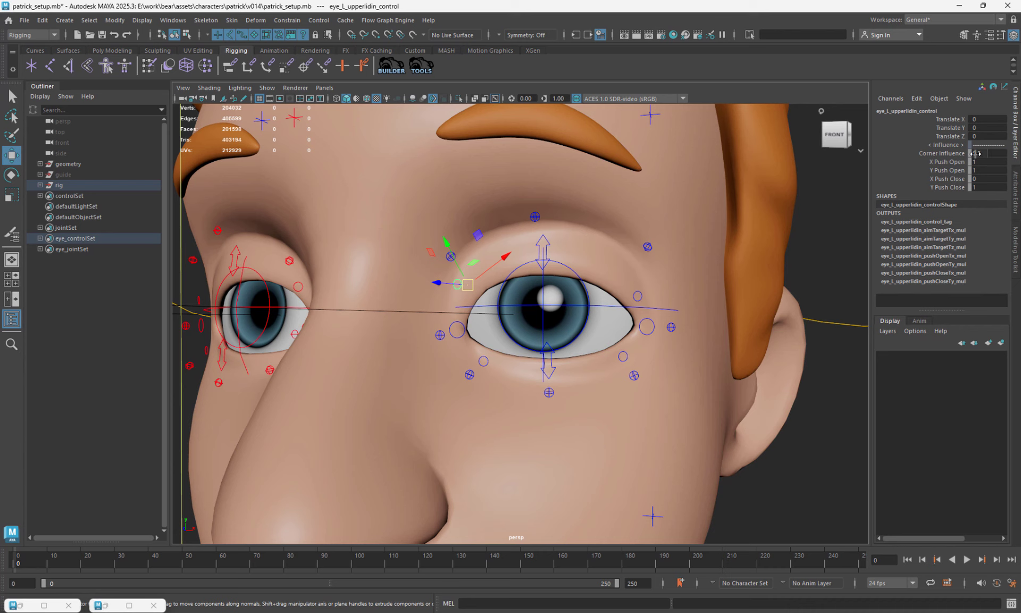
pyautogui.click(459, 327)
pyautogui.press('q')
pyautogui.click(638, 296)
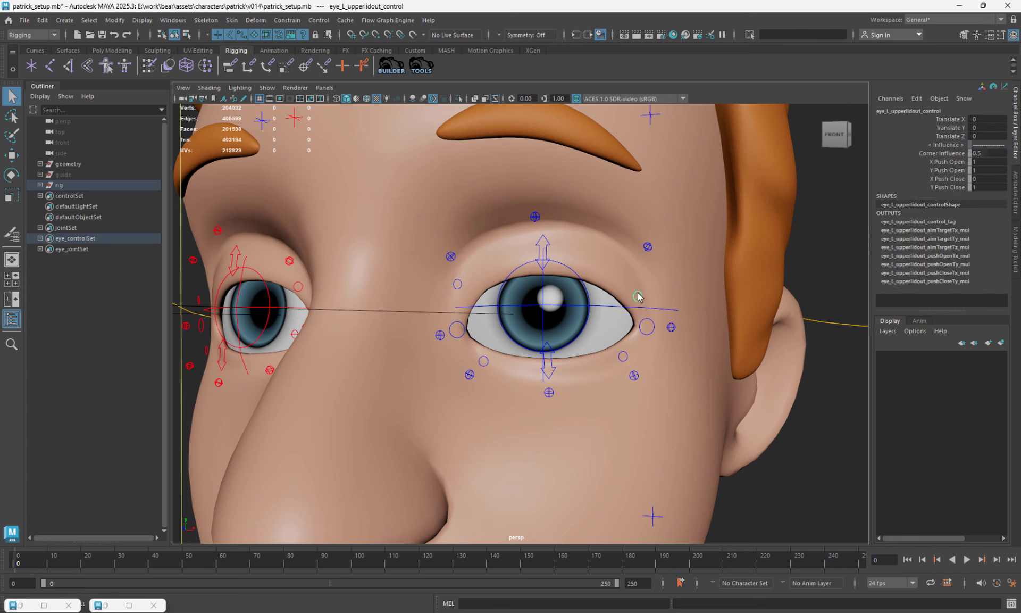
# - Select the left eye's upper lid outer-ring control and inner upper lid control in turn to examine their Influence attributes
pyautogui.press('w')
pyautogui.press('q')
pyautogui.click(535, 217)
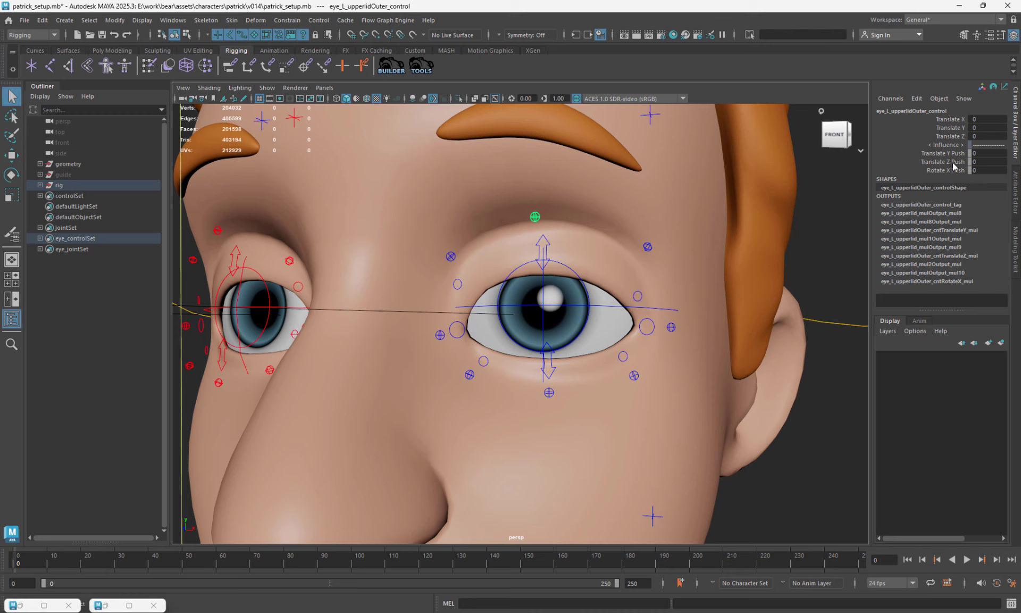
pyautogui.click(459, 286)
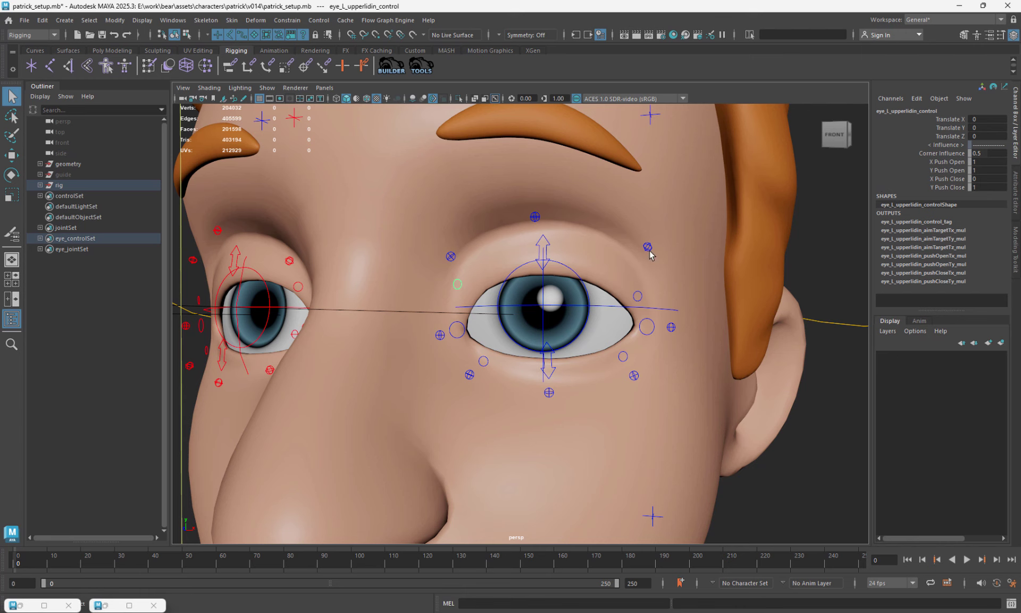
# - Lower the left eye's main upper lid control to about Translate Y -2.62 so the lid partly closes
pyautogui.click(551, 245)
pyautogui.click(547, 242)
pyautogui.press('w')
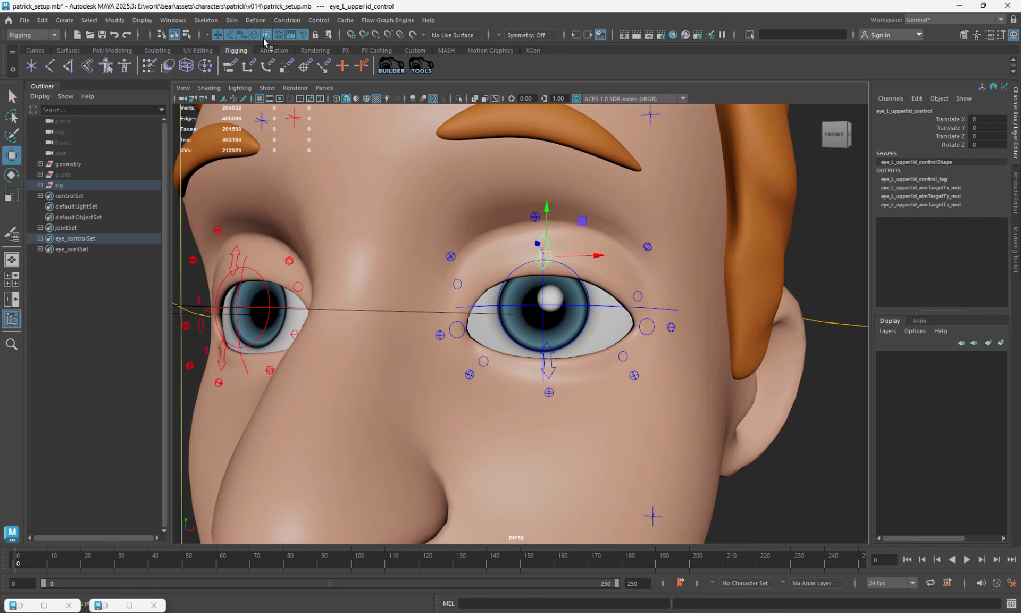
pyautogui.keyDown('alt'); pyautogui.moveTo(543, 268); pyautogui.dragTo(598, 294); pyautogui.keyUp('alt')
pyautogui.moveTo(553, 248); pyautogui.dragTo(554, 321)
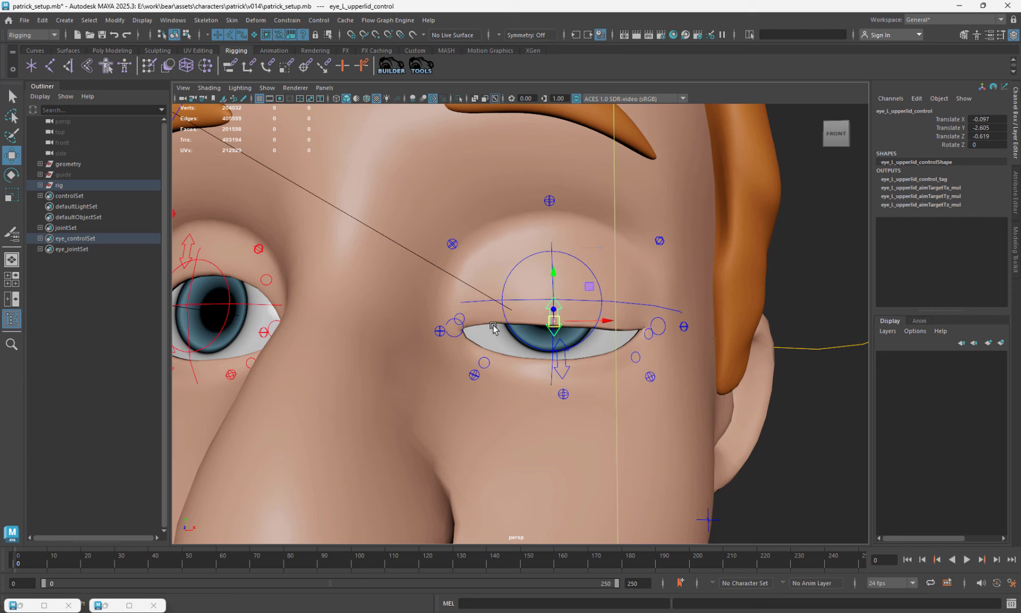
pyautogui.click(461, 316)
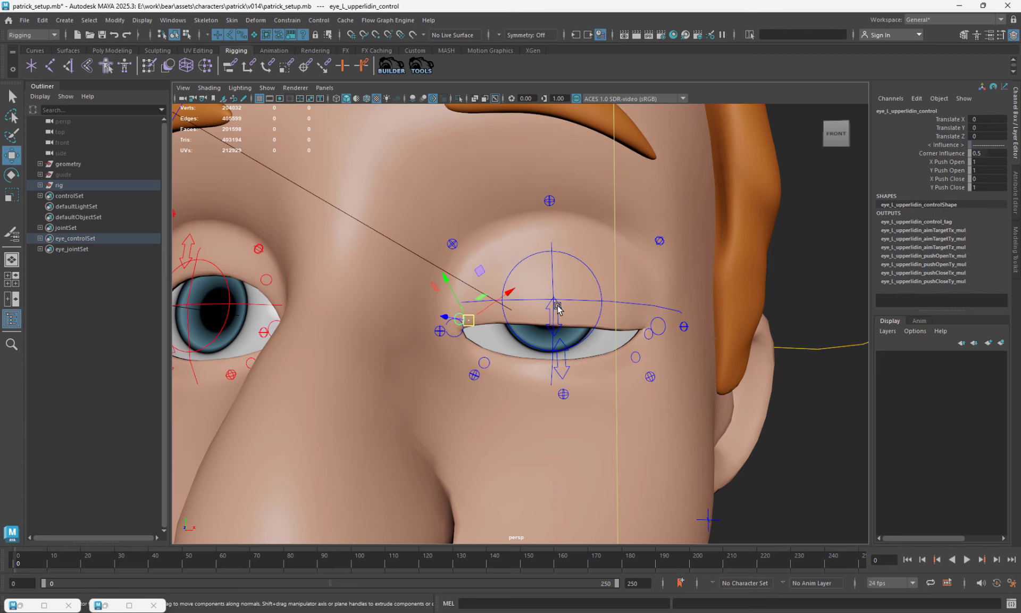
pyautogui.click(556, 305)
pyautogui.moveTo(559, 318)
pyautogui.mouseDown()
pyautogui.moveTo(555, 226)
pyautogui.moveTo(556, 340)
pyautogui.moveTo(552, 307)
pyautogui.mouseUp()
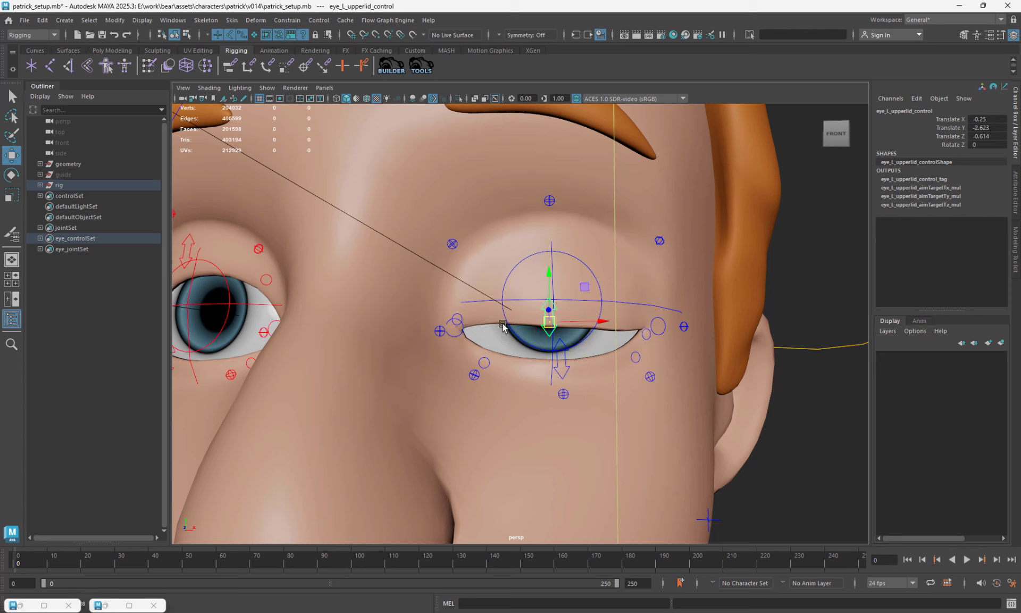
# - Set the left eye's inner upper lid control's Corner Influence to 0.37
pyautogui.press('q')
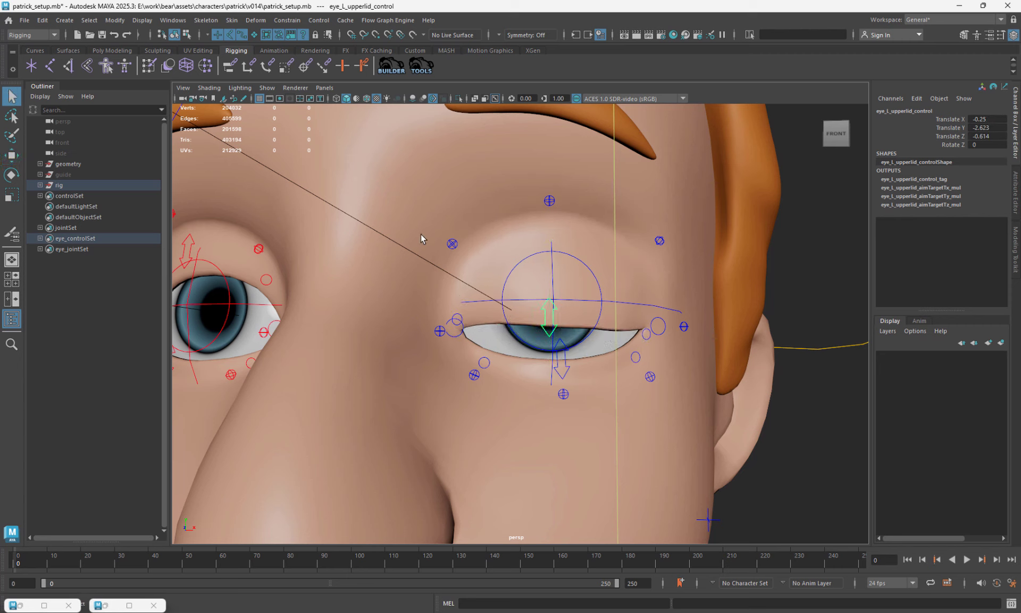
pyautogui.click(360, 314)
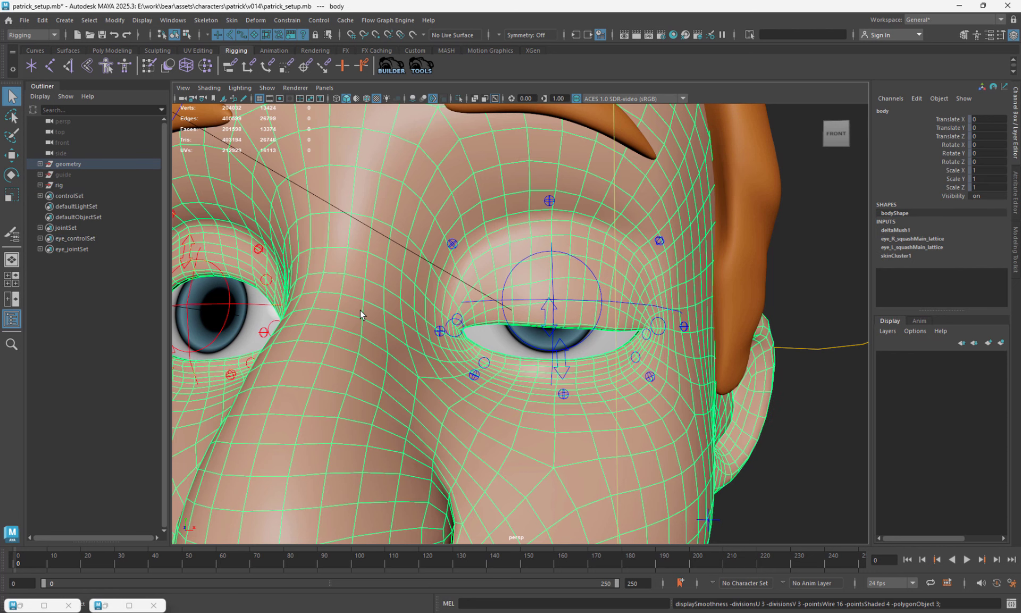
pyautogui.click(818, 330)
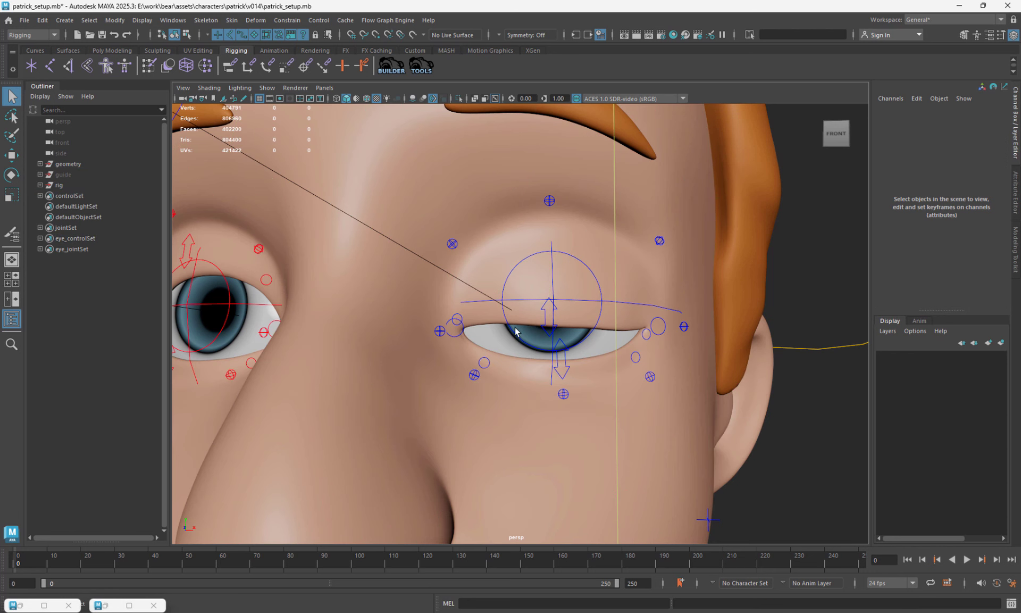
pyautogui.click(458, 318)
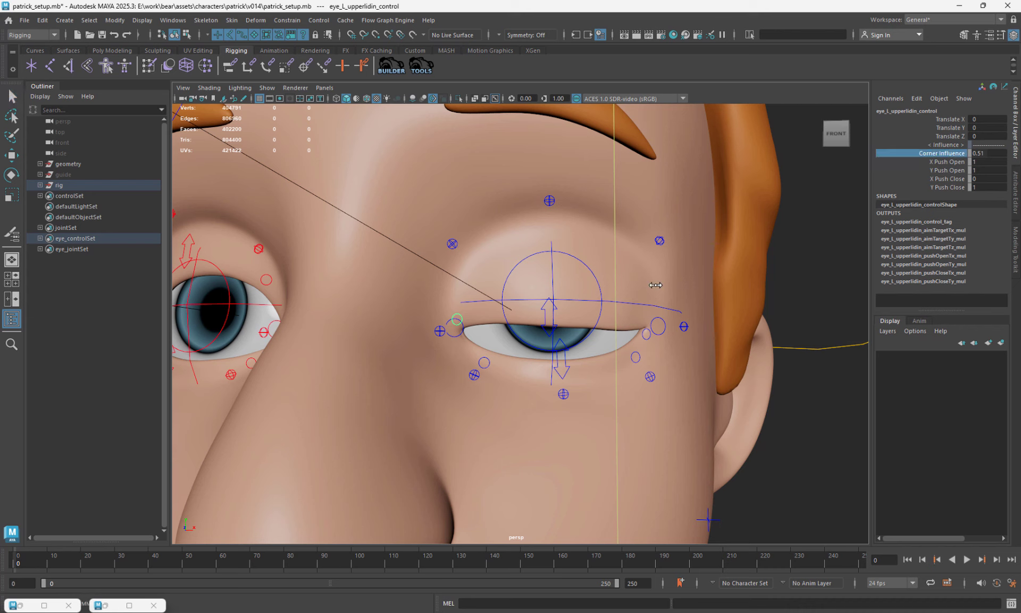
pyautogui.moveTo(655, 285); pyautogui.dragTo(650, 284, button='middle')
pyautogui.moveTo(642, 284); pyautogui.dragTo(648, 287, button='middle')
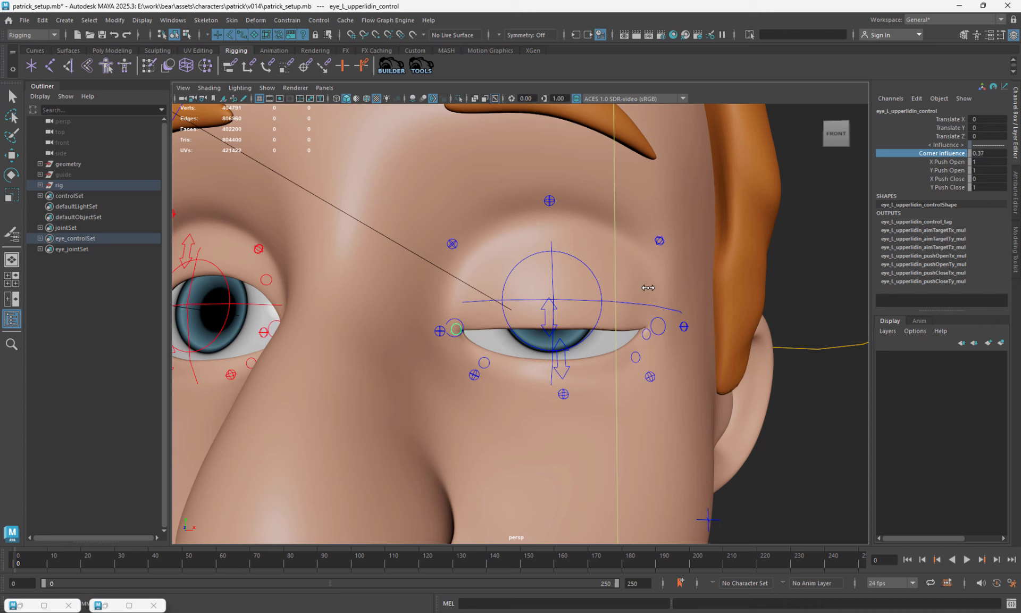
# - Nudge the left main upper lid control to about Translate Y -2.55 and set the outer upper lid control's Corner Influence to 0.54
pyautogui.click(557, 313)
pyautogui.press('w')
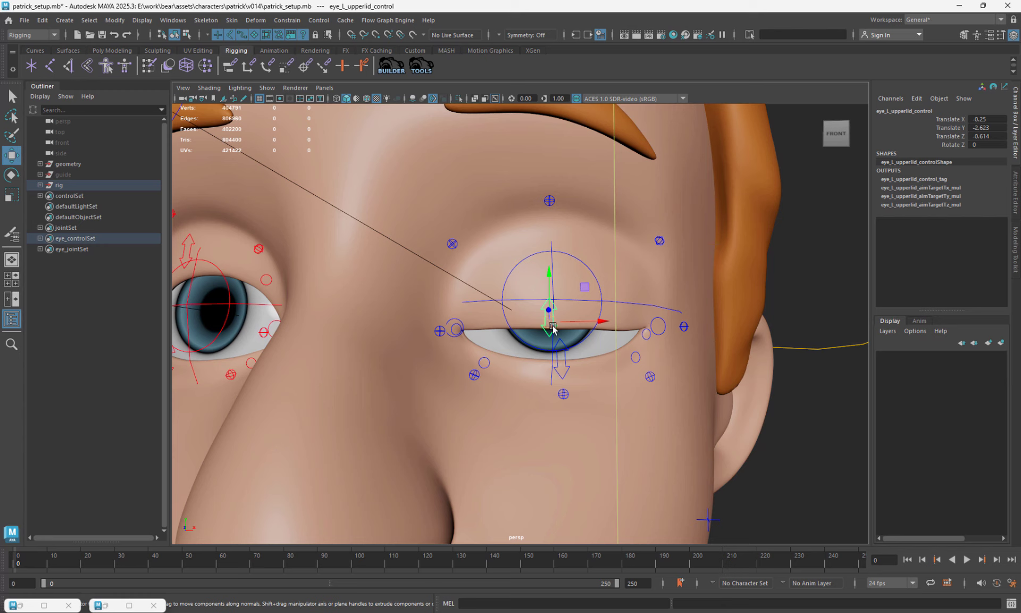
pyautogui.moveTo(552, 327)
pyautogui.mouseDown()
pyautogui.moveTo(551, 344)
pyautogui.moveTo(552, 326)
pyautogui.mouseUp()
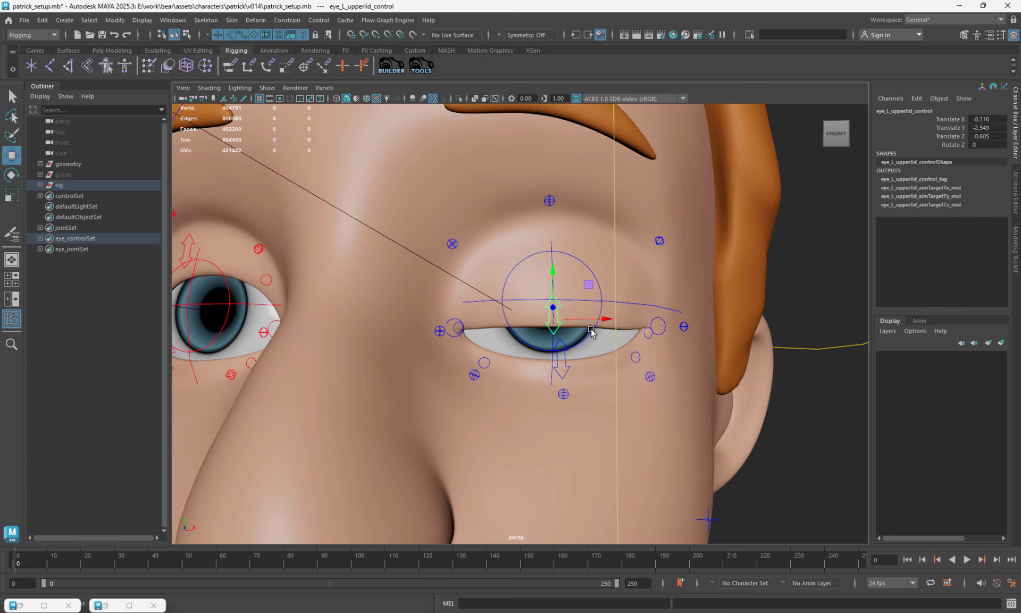
pyautogui.press('q')
pyautogui.click(646, 332)
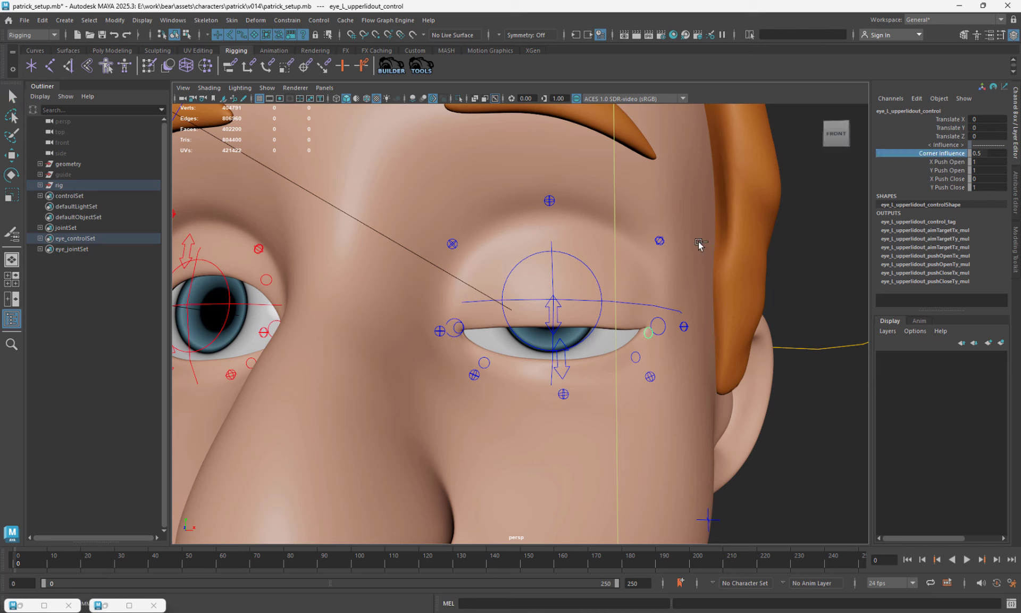
pyautogui.moveTo(699, 242); pyautogui.dragTo(697, 244, button='middle')
# - Raise the left main upper lid control to about Translate Y 0.3 and move the main lower lid control to about Translate Y -1.58
pyautogui.click(551, 327)
pyautogui.press('w')
pyautogui.moveTo(549, 327); pyautogui.dragTo(555, 242)
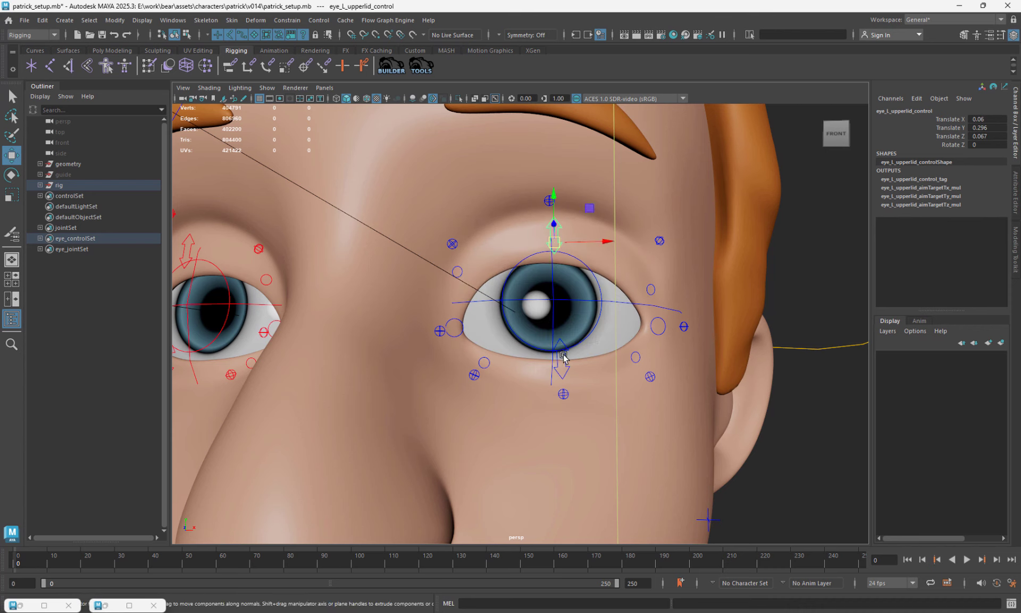
pyautogui.click(564, 357)
pyautogui.moveTo(557, 365); pyautogui.dragTo(552, 316)
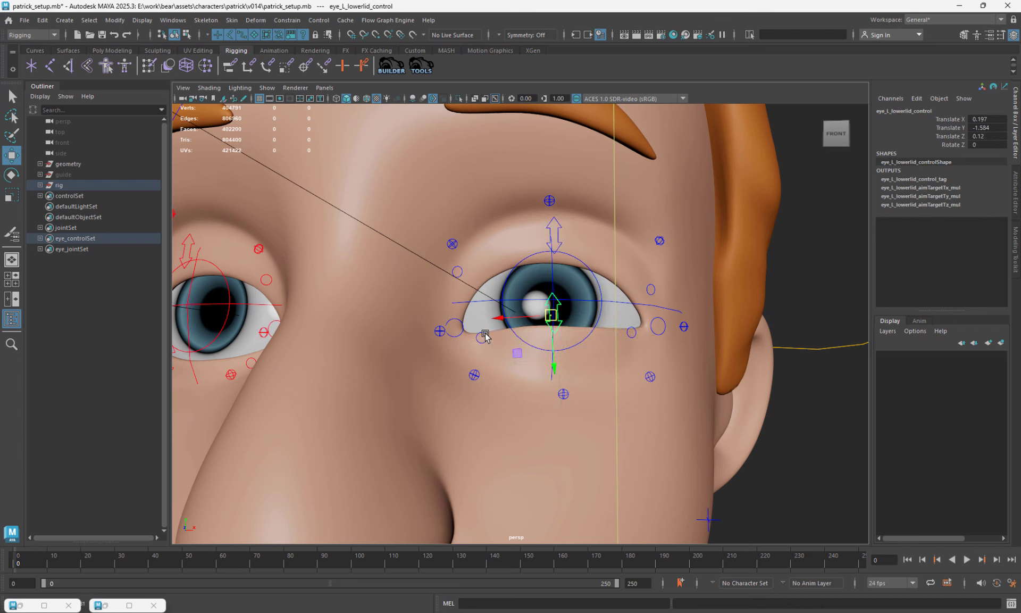
# - Set Corner Influence to 0.33 on both the inner and outer lower lid controls of the left eye
pyautogui.click(482, 336)
pyautogui.click(947, 153)
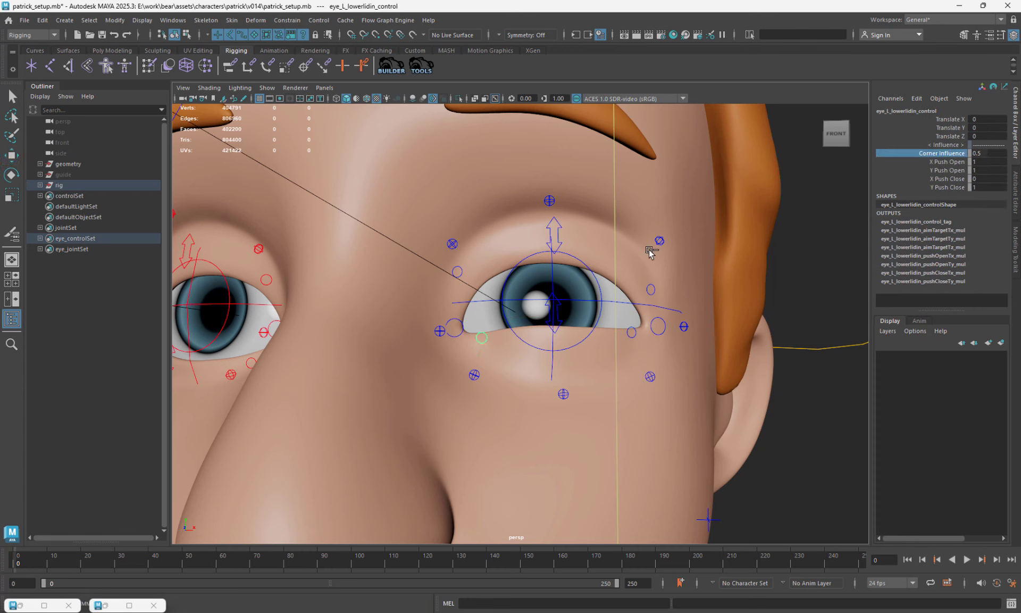
pyautogui.moveTo(652, 248); pyautogui.dragTo(640, 248, button='middle')
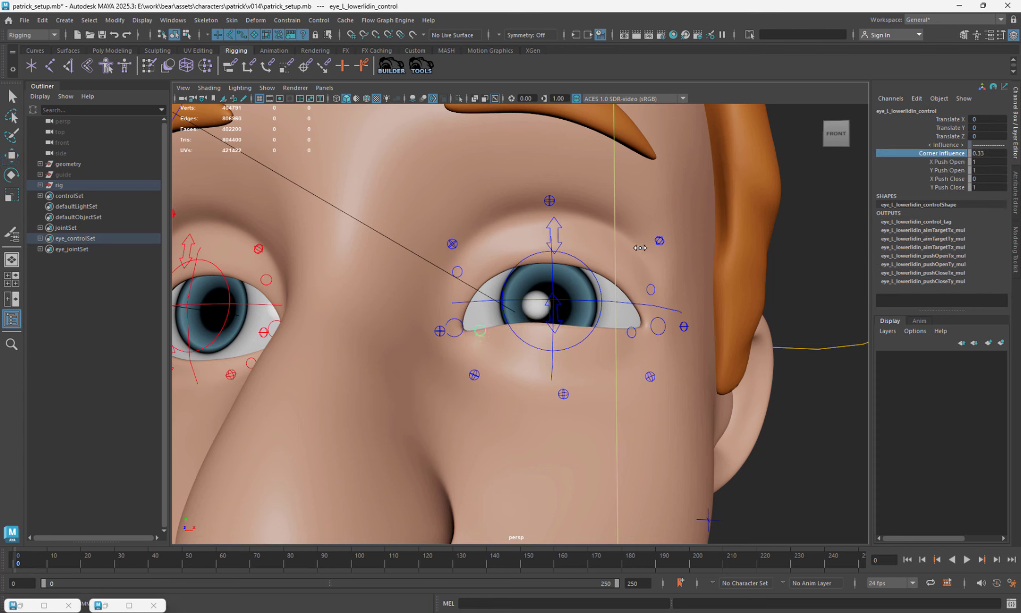
pyautogui.click(634, 330)
pyautogui.click(946, 153)
pyautogui.moveTo(713, 233); pyautogui.dragTo(707, 231, button='middle')
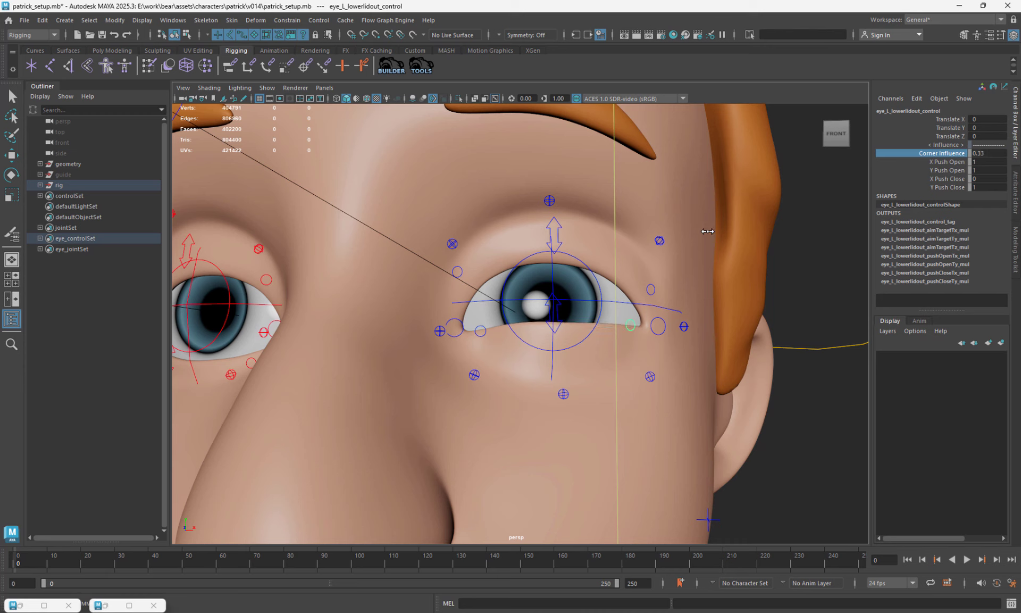
# - Move the left eye's main lower lid control to about Translate Y -1.55 to test the lid shape
pyautogui.press('q')
pyautogui.click(557, 309)
pyautogui.press('w')
pyautogui.moveTo(551, 313)
pyautogui.mouseDown()
pyautogui.moveTo(549, 375)
pyautogui.moveTo(550, 318)
pyautogui.mouseUp()
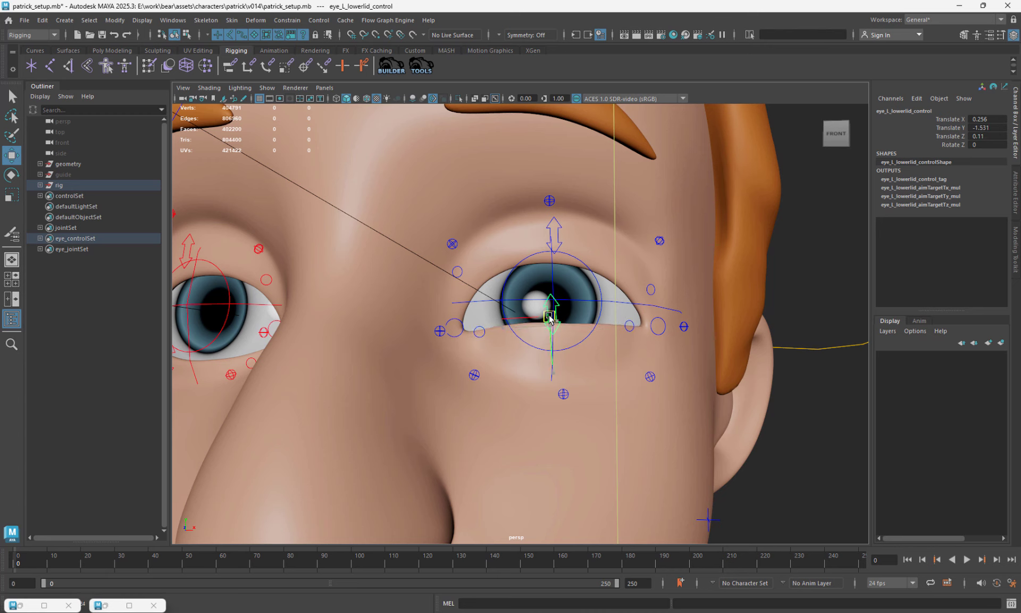
# - Try other X Push Open, X Push Close and Y Push Close values on the left outer lower lid control, undoing each change
pyautogui.click(628, 323)
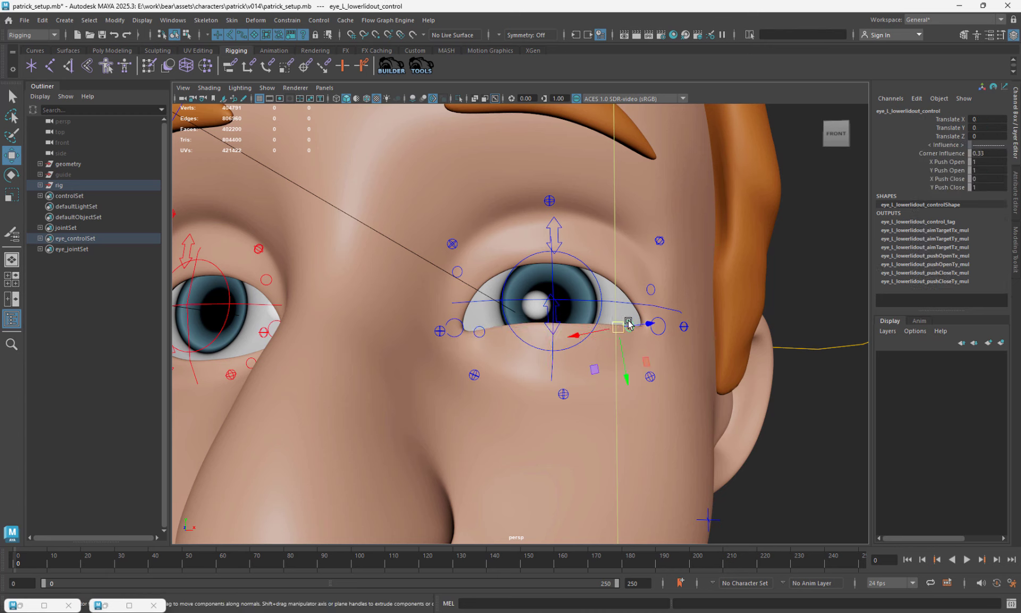
pyautogui.click(952, 161)
pyautogui.moveTo(696, 255); pyautogui.dragTo(685, 255, button='middle')
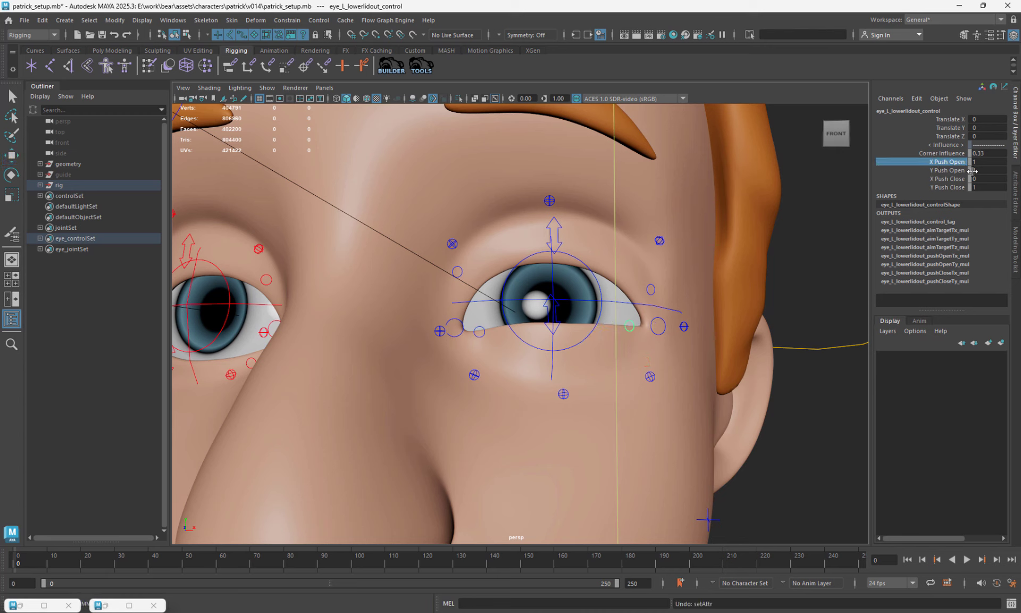
pyautogui.hotkey('ctrl', 'z')
pyautogui.moveTo(745, 245); pyautogui.dragTo(693, 247, button='middle')
pyautogui.hotkey('ctrl', 'z')
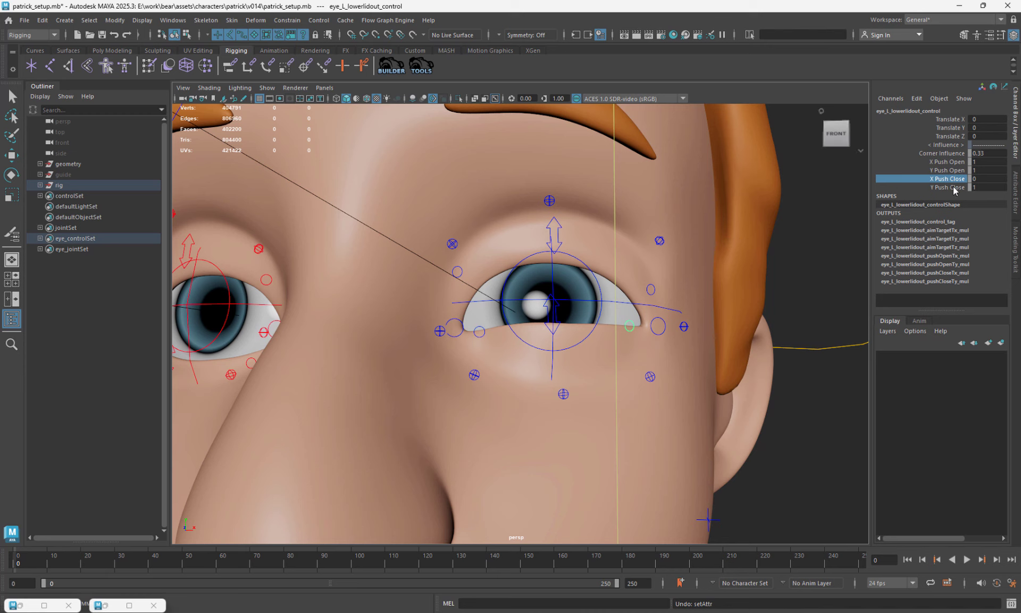
pyautogui.click(952, 188)
pyautogui.moveTo(772, 278); pyautogui.dragTo(818, 288, button='middle')
pyautogui.hotkey('ctrl', 'z')
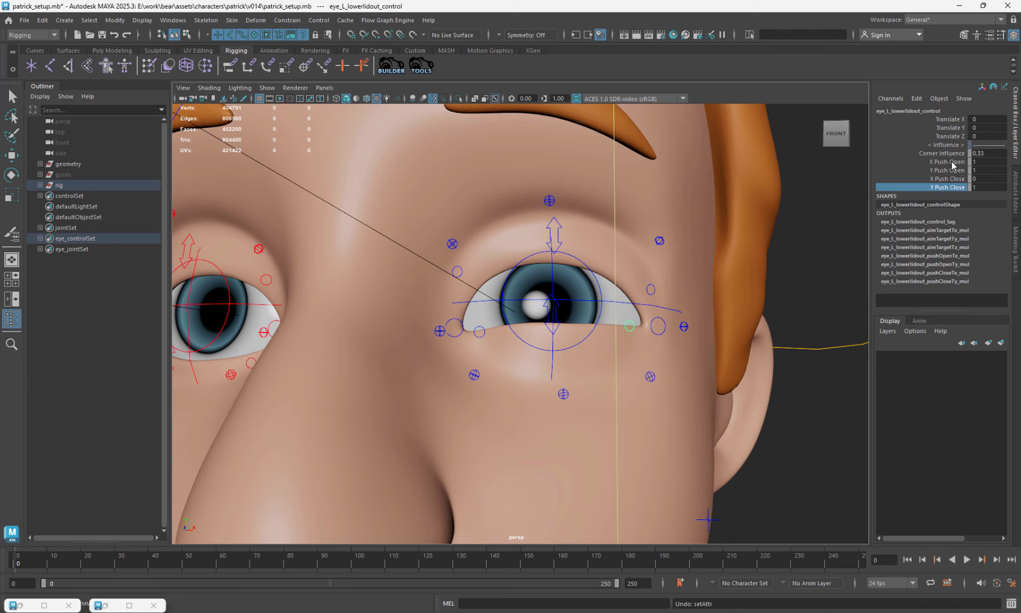
# - Open the left eye's lower lid by moving its main control to about Translate Y 0.31
pyautogui.keyDown('alt'); pyautogui.moveTo(565, 319); pyautogui.dragTo(481, 330); pyautogui.keyUp('alt')
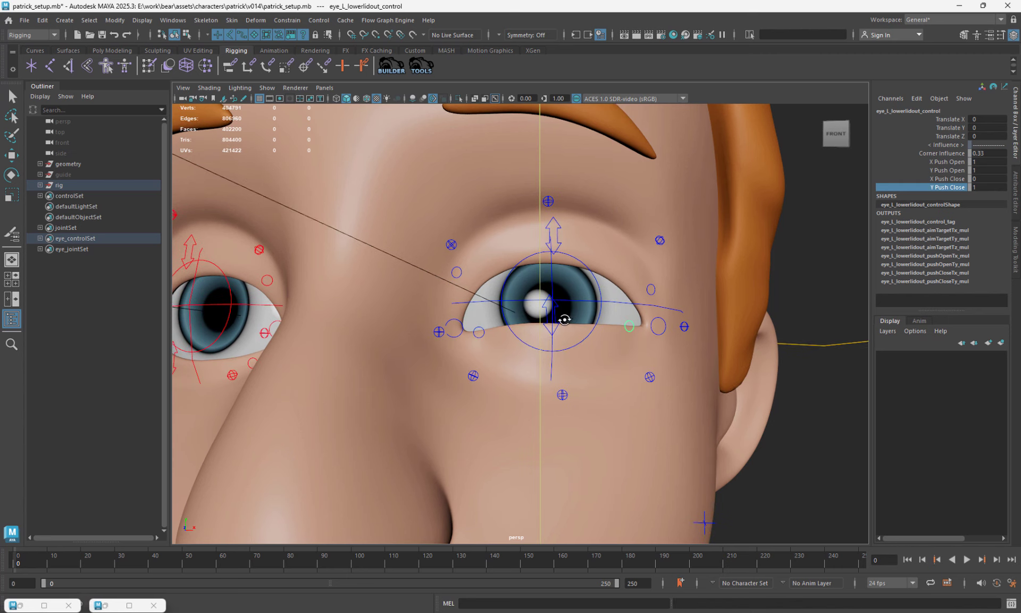
pyautogui.keyDown('alt'); pyautogui.moveTo(481, 330); pyautogui.dragTo(577, 333, button='right'); pyautogui.keyUp('alt')
pyautogui.click(561, 305)
pyautogui.press('w')
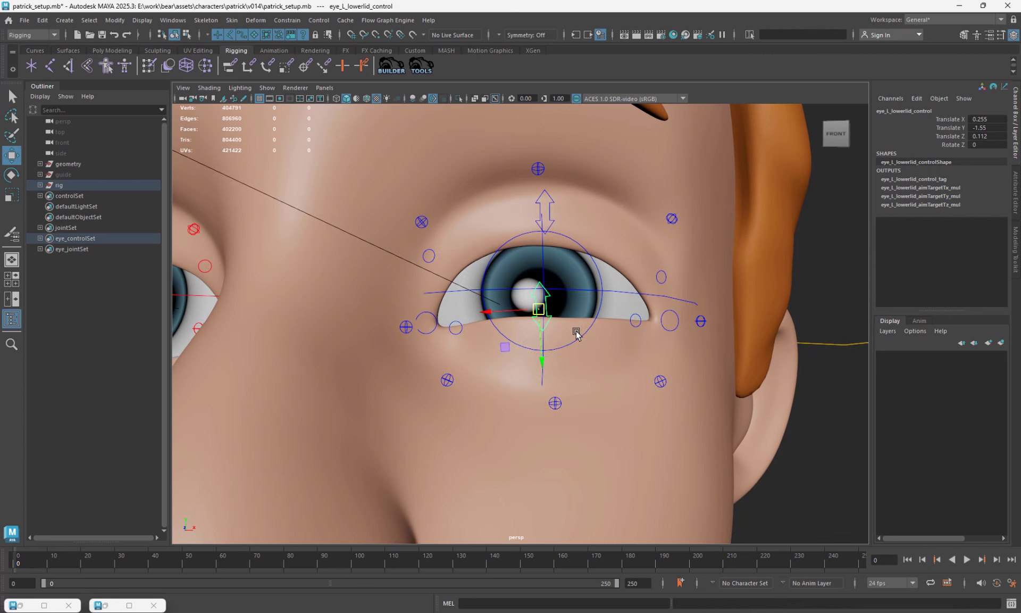
pyautogui.moveTo(540, 311); pyautogui.dragTo(545, 372)
pyautogui.press('q')
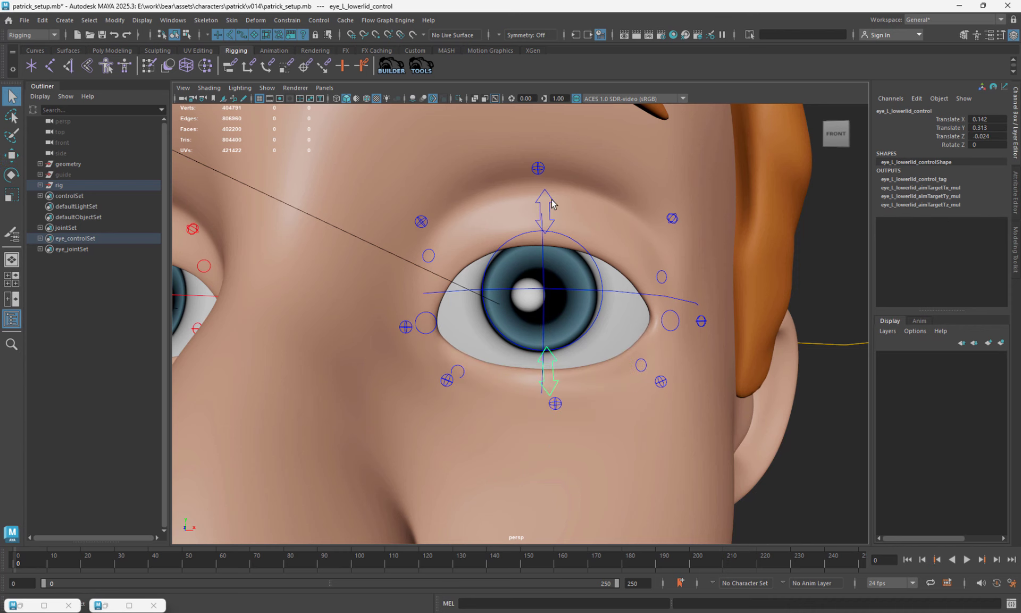
# - Raise the left eye's main upper lid control to about Translate Y 1.96 to open the eye wide
pyautogui.click(550, 201)
pyautogui.press('w')
pyautogui.keyDown('alt'); pyautogui.moveTo(549, 257); pyautogui.dragTo(549, 288, button='middle'); pyautogui.keyUp('alt')
pyautogui.moveTo(544, 253); pyautogui.dragTo(553, 213)
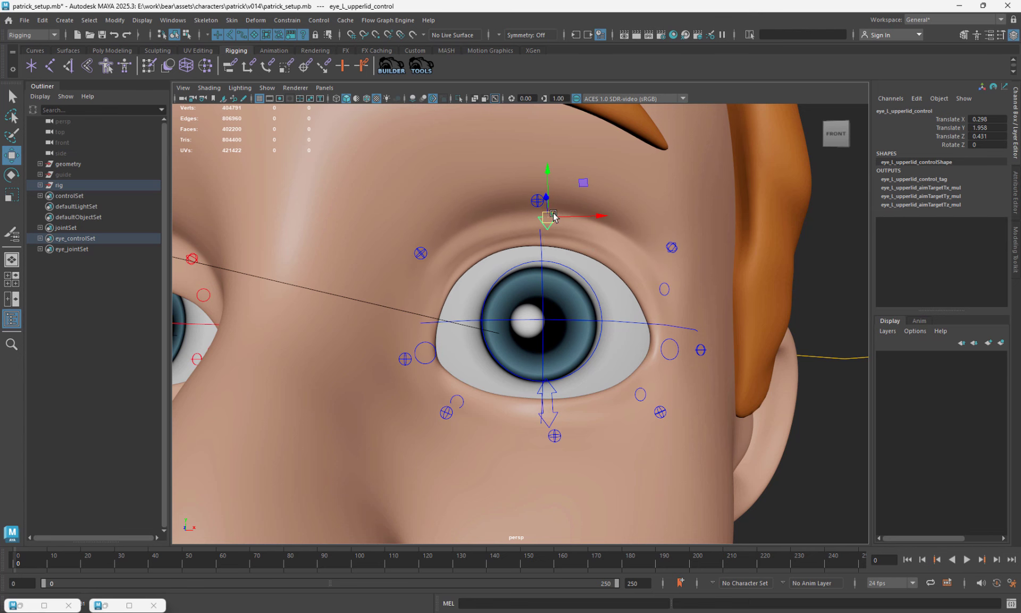
# - Locate the left eye's inner upper lid control in wireframe display, select it, and return to shaded display
pyautogui.keyDown('alt'); pyautogui.moveTo(548, 223); pyautogui.dragTo(448, 272, button='right'); pyautogui.keyUp('alt')
pyautogui.press('q')
pyautogui.press('4')
pyautogui.click(441, 268)
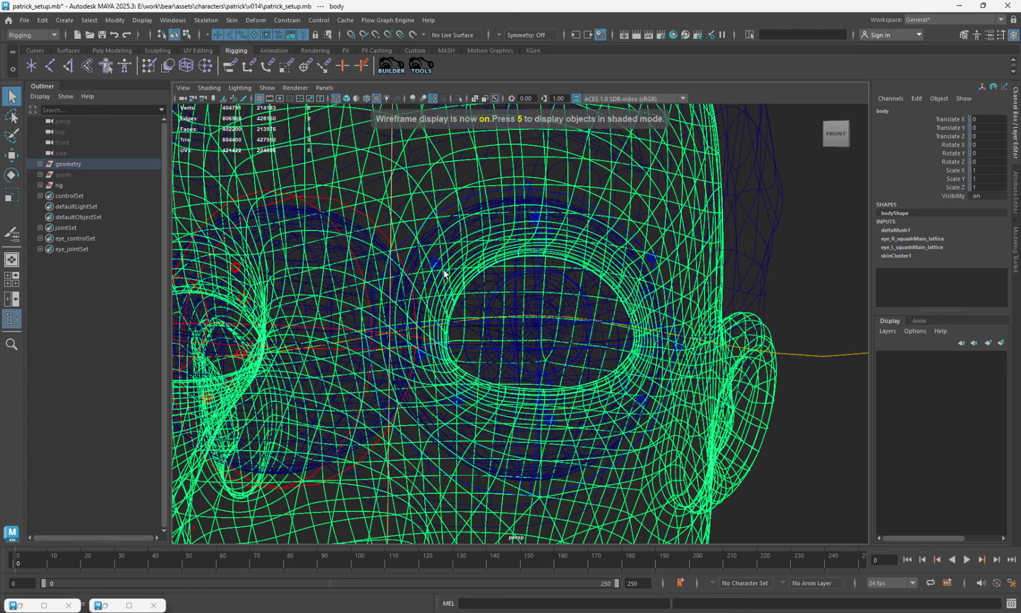
pyautogui.press('5')
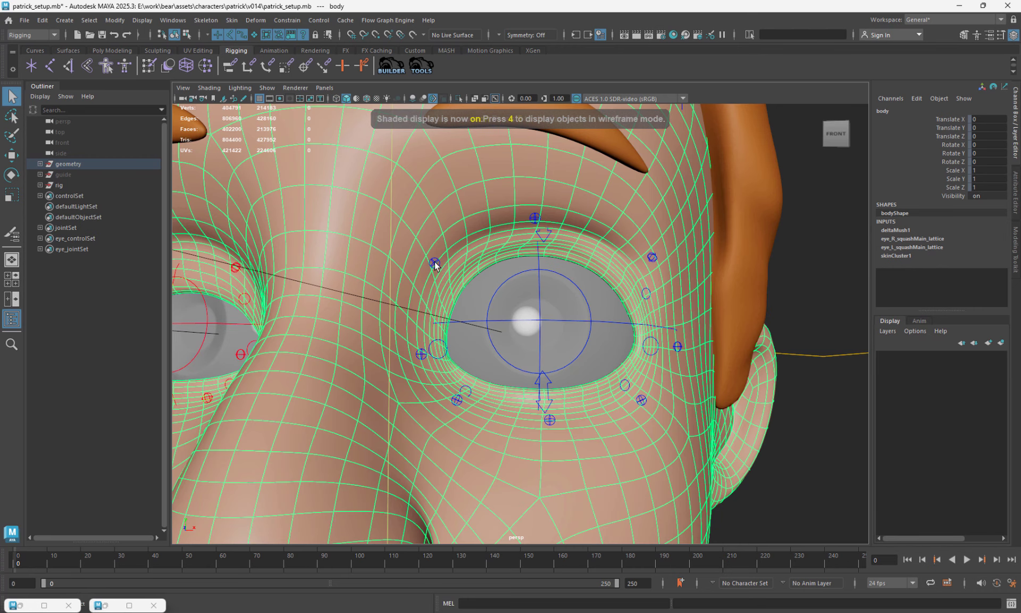
pyautogui.click(440, 271)
pyautogui.press('4')
pyautogui.press('5')
pyautogui.press('w')
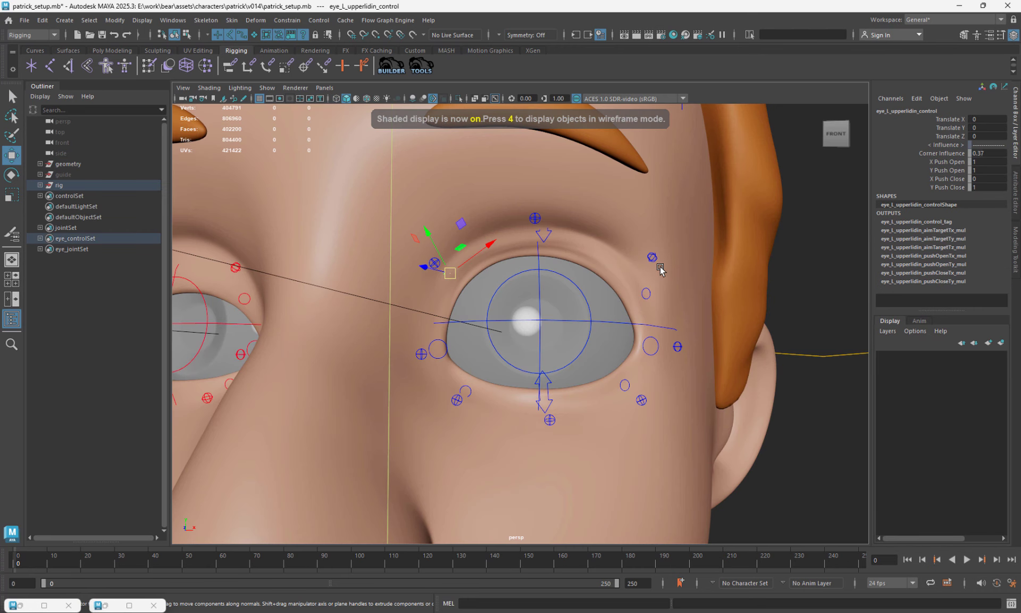
# - Adjust the X Push Open and Y Push Open values of the left eye's inner upper lid control
pyautogui.click(960, 163)
pyautogui.press('4')
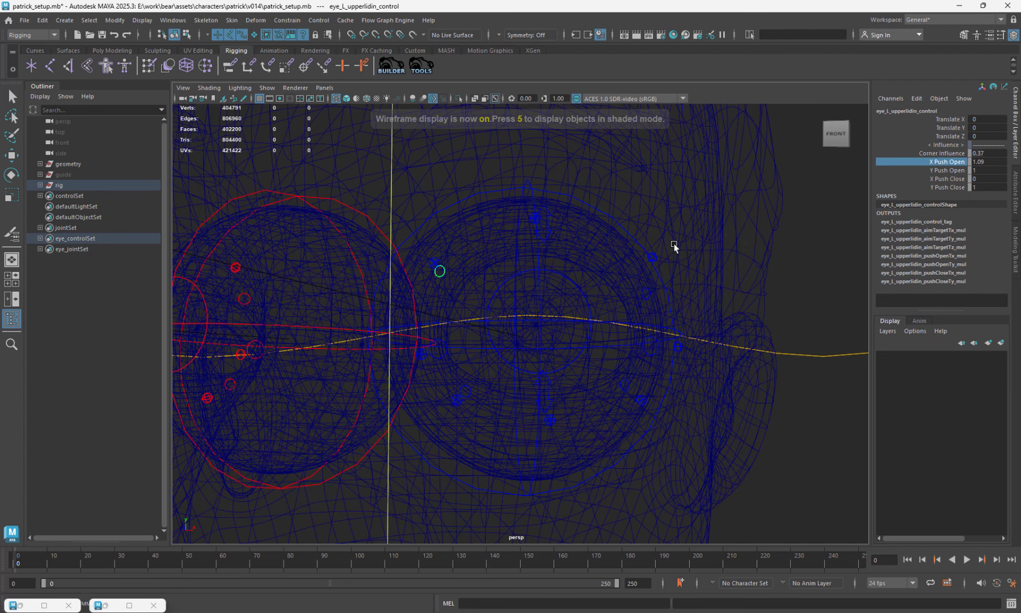
pyautogui.moveTo(673, 242); pyautogui.dragTo(841, 267, button='middle')
pyautogui.click(961, 170)
pyautogui.press('5')
pyautogui.moveTo(620, 278)
pyautogui.mouseDown(button='middle')
pyautogui.moveTo(704, 300)
pyautogui.moveTo(622, 298)
pyautogui.moveTo(633, 298)
pyautogui.mouseUp(button='middle')
# - Select the left eye's outer upper lid control in wireframe display, then restore shaded display with textures and the Move tool
pyautogui.press('q')
pyautogui.press('4')
pyautogui.click(647, 284)
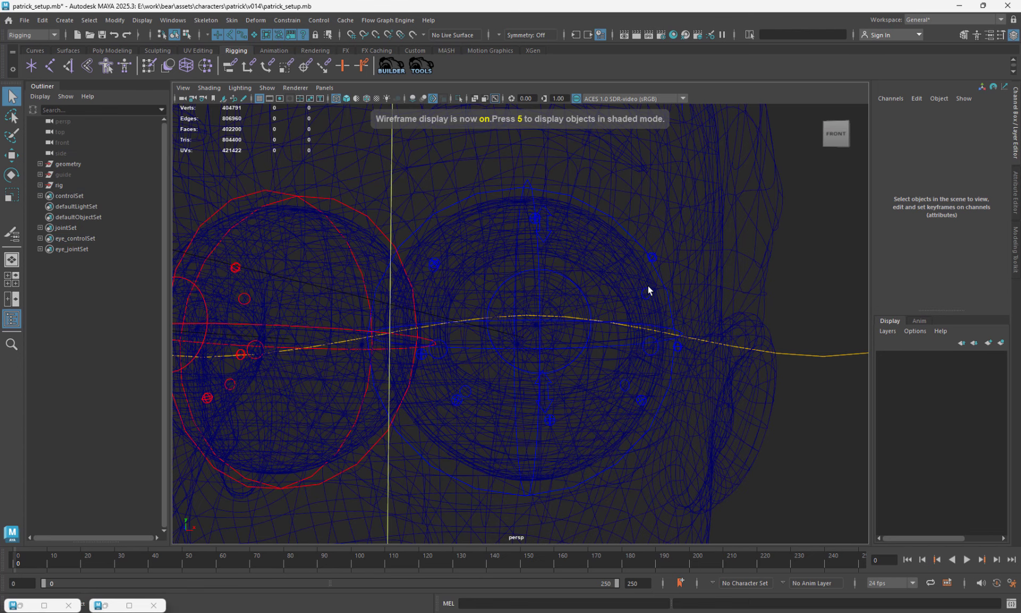
pyautogui.click(648, 285)
pyautogui.press('5')
pyautogui.press('w')
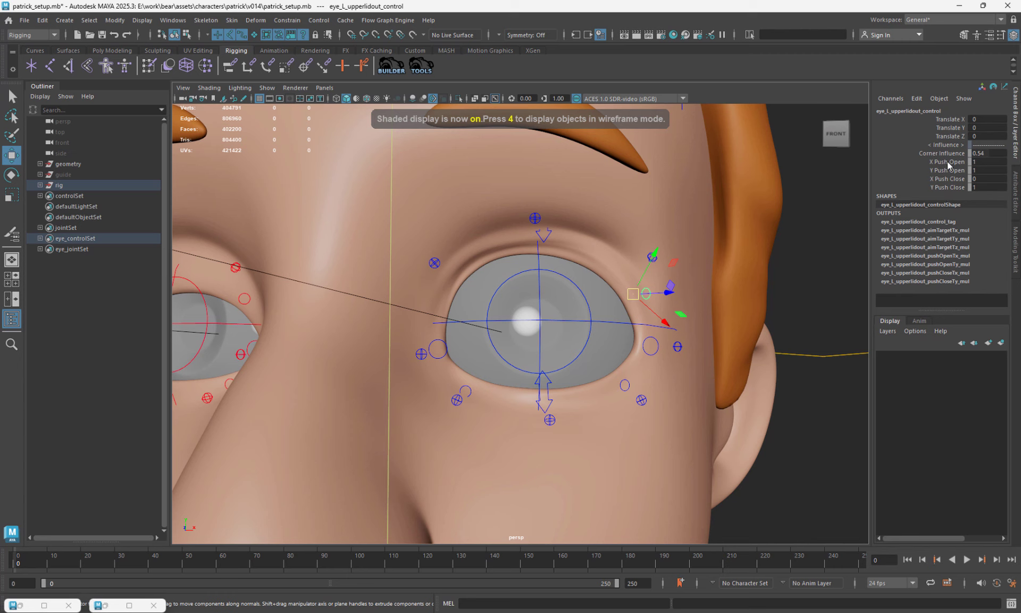
pyautogui.press('6')
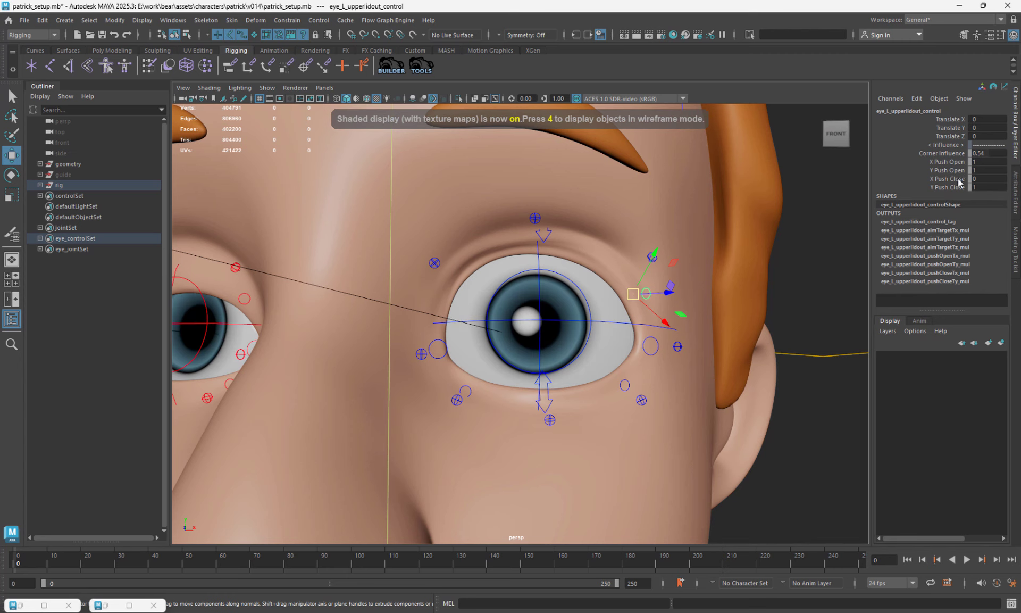
# - Set the left eye's outer upper lid control to about Y Push Open 2.42 and X Push Open 1.33
pyautogui.click(952, 170)
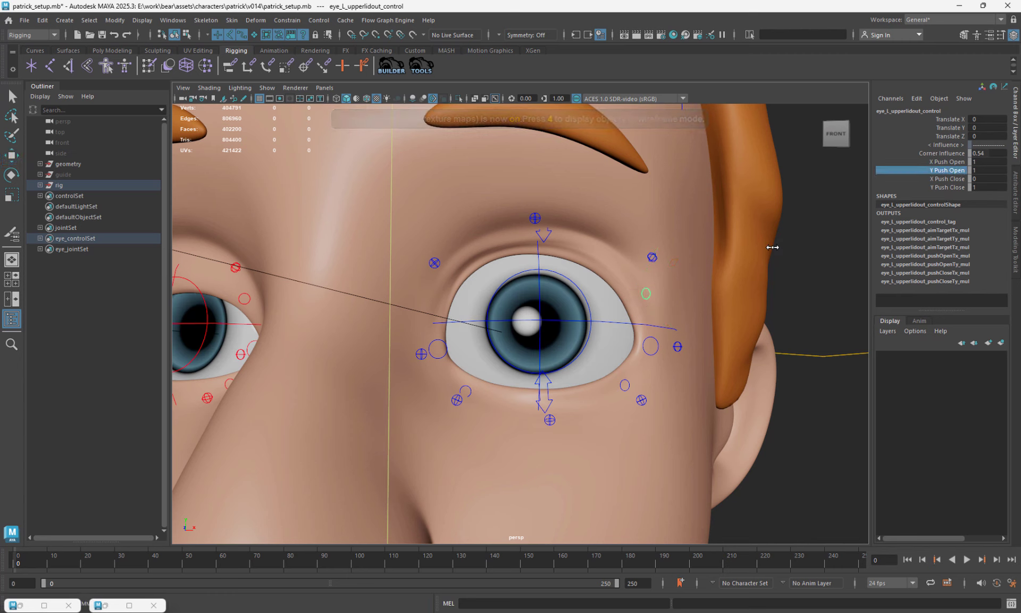
pyautogui.moveTo(798, 259); pyautogui.dragTo(824, 259, button='middle')
pyautogui.click(957, 162)
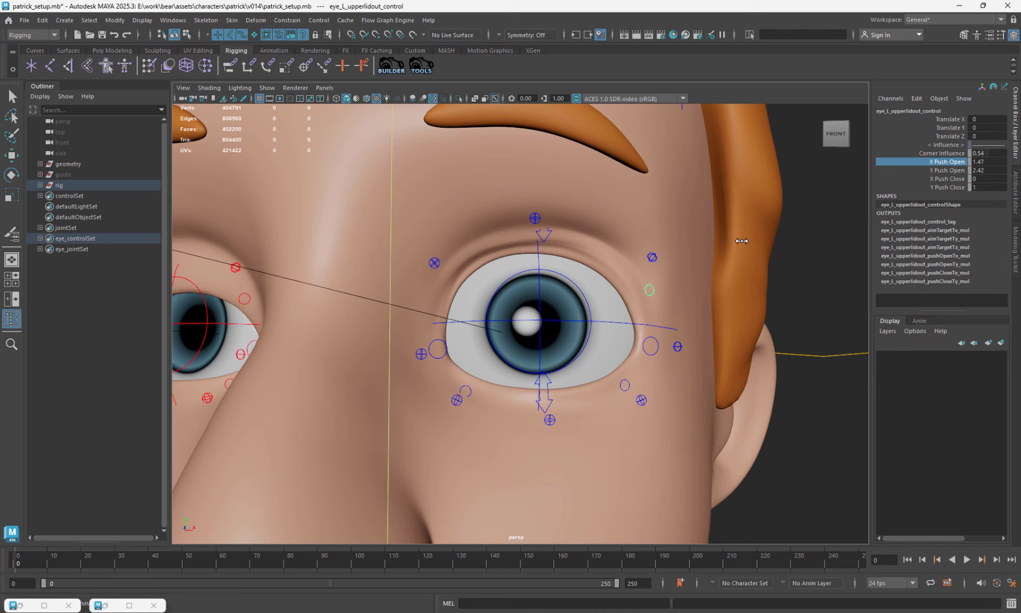
# - Lower the left eye's main upper lid control to about Translate Y -3.1 to nearly close the eye
pyautogui.click(550, 229)
pyautogui.press('w')
pyautogui.moveTo(550, 230); pyautogui.dragTo(551, 375)
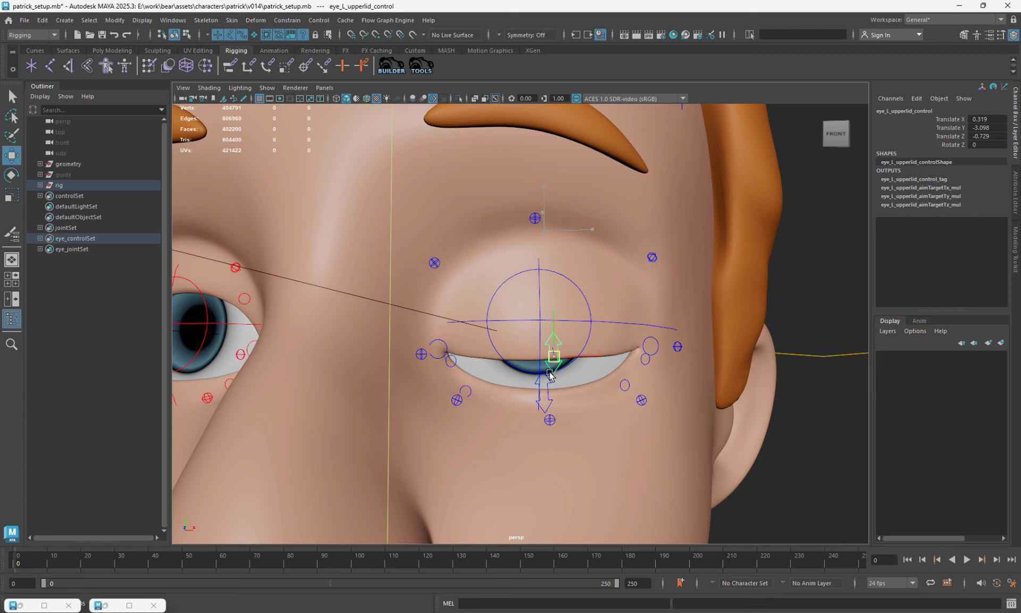
# - Set the left eye's inner upper lid control to about X Push Close 1.55 and Y Push Close 1.76
pyautogui.click(452, 363)
pyautogui.click(949, 179)
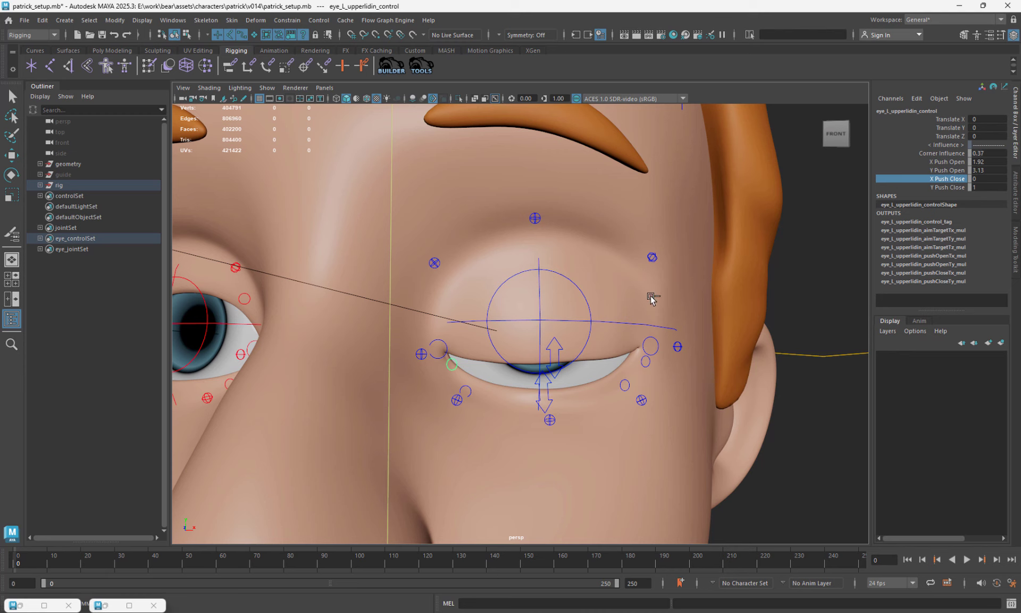
pyautogui.moveTo(653, 299); pyautogui.dragTo(734, 315, button='middle')
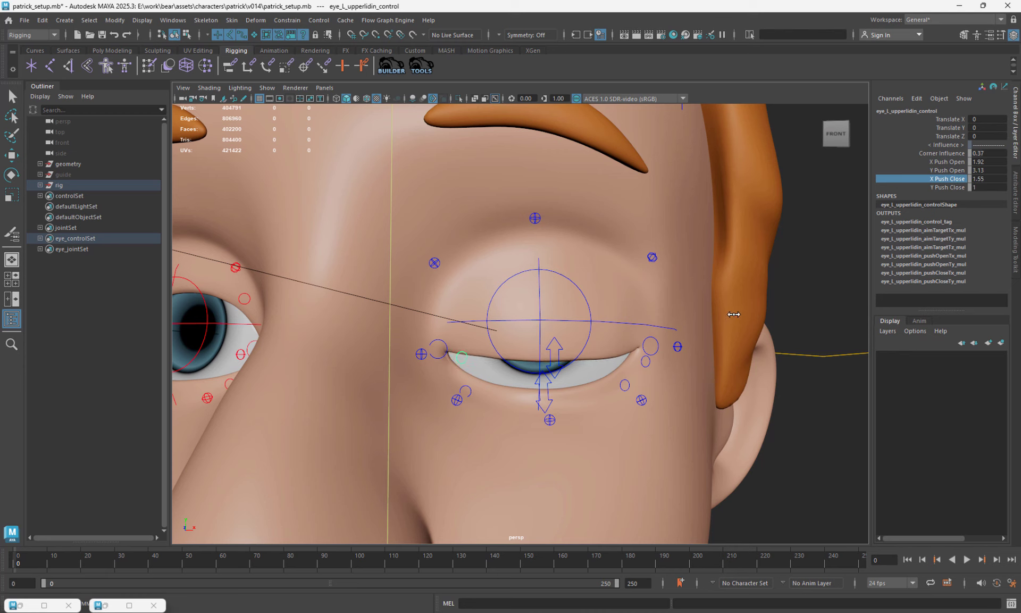
pyautogui.click(950, 187)
pyautogui.moveTo(634, 283); pyautogui.dragTo(665, 289, button='middle')
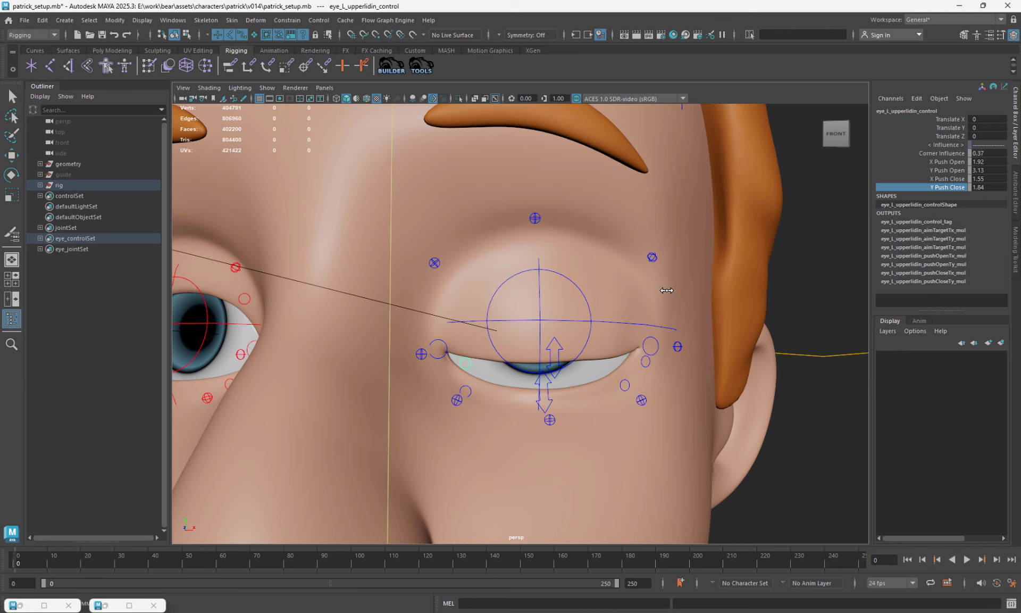
# - Adjust the left eye's outer upper lid control to about X Push Close 2.13 and Y Push Close 2.53
pyautogui.scroll(2, 685, 362)
pyautogui.click(677, 366)
pyautogui.press('w')
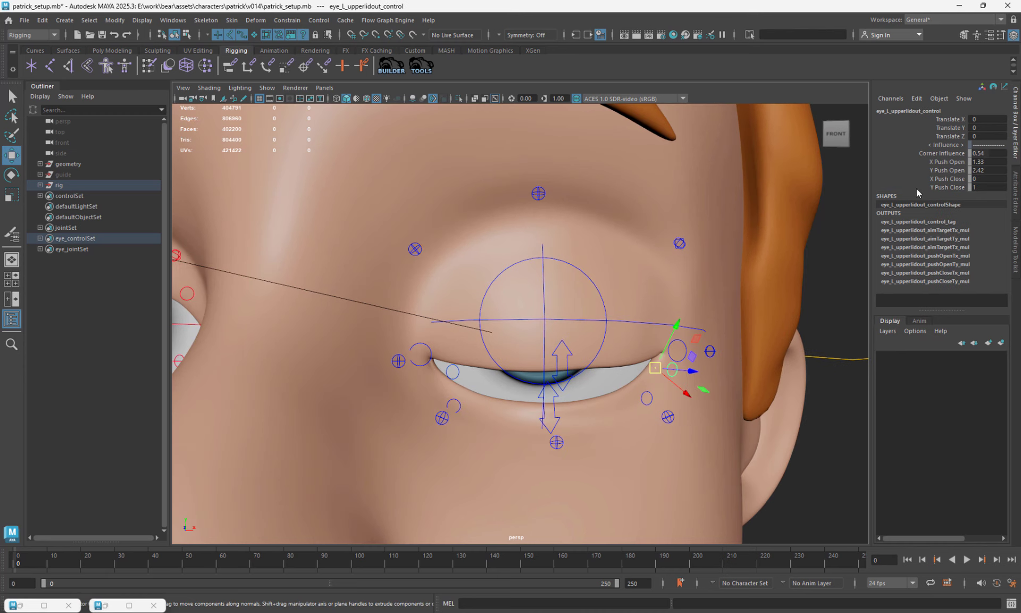
pyautogui.click(948, 186)
pyautogui.moveTo(947, 187); pyautogui.dragTo(961, 184, button='middle')
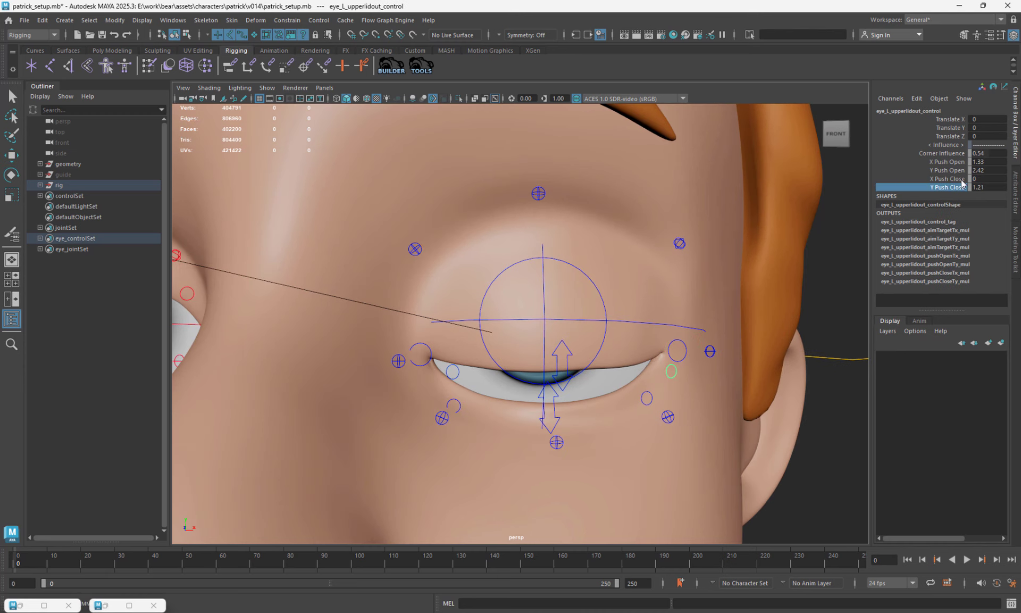
pyautogui.click(950, 180)
pyautogui.moveTo(762, 255); pyautogui.dragTo(900, 304, button='middle')
pyautogui.keyDown('alt'); pyautogui.moveTo(722, 301); pyautogui.dragTo(691, 303); pyautogui.keyUp('alt')
pyautogui.moveTo(691, 303); pyautogui.dragTo(691, 346, button='middle')
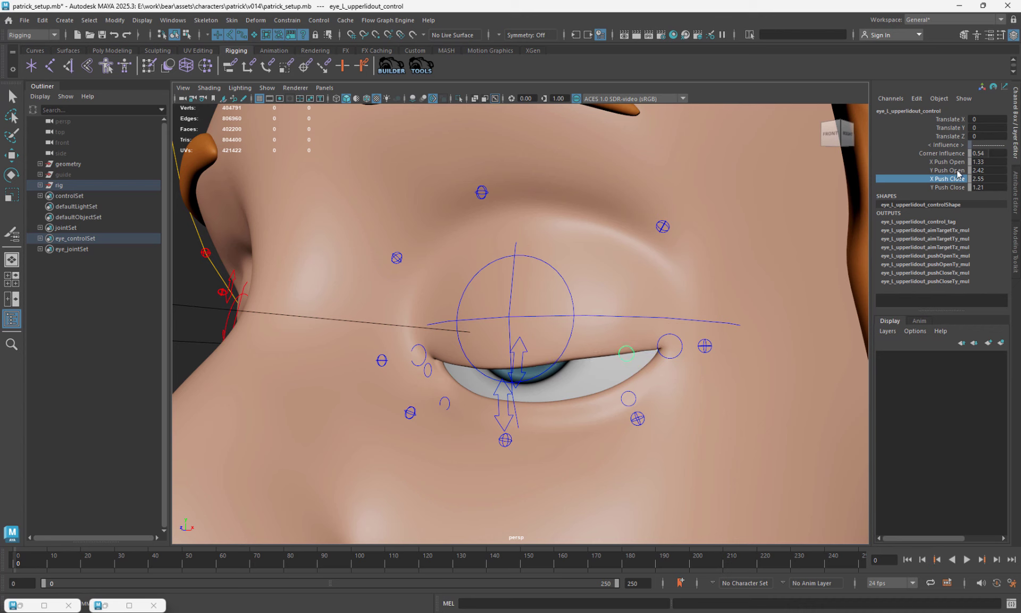
pyautogui.click(946, 187)
pyautogui.moveTo(795, 272); pyautogui.dragTo(870, 285, button='middle')
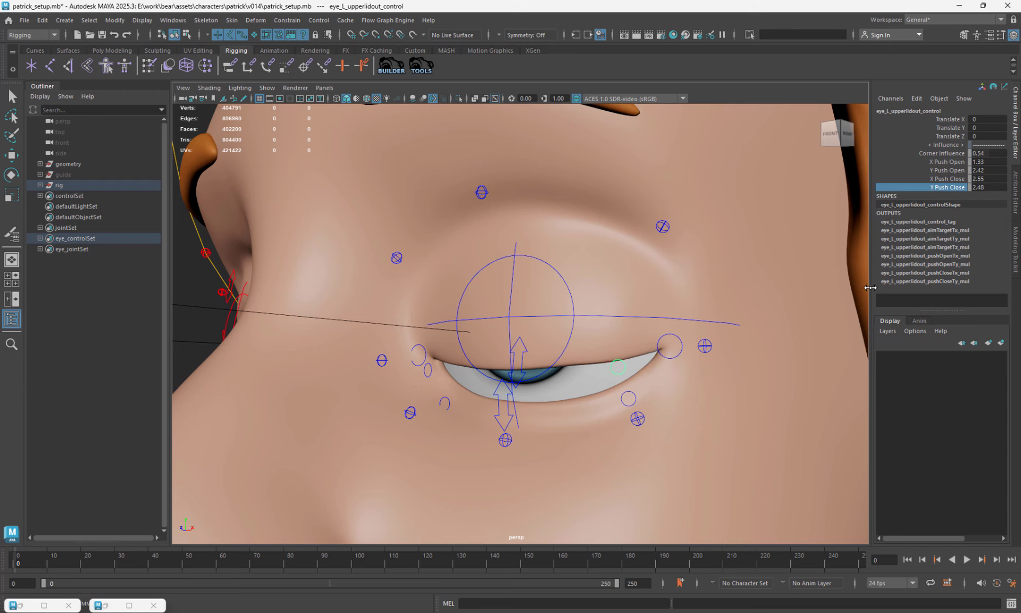
pyautogui.click(959, 179)
pyautogui.moveTo(725, 235); pyautogui.dragTo(712, 235, button='middle')
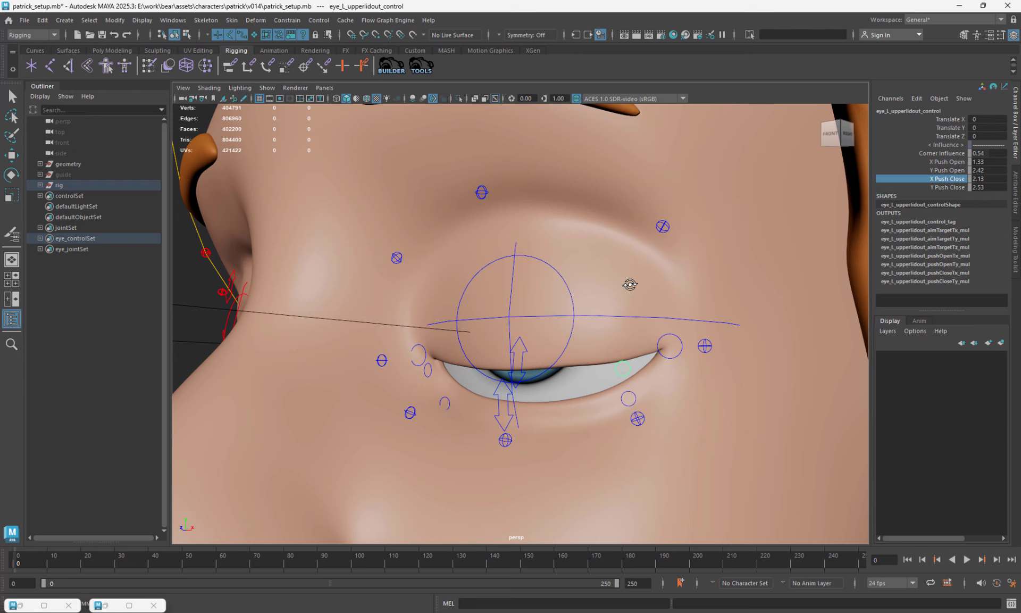
# - Reopen the left eye by raising its main upper lid control to about Translate Y 0.95, and select the main lower lid control
pyautogui.keyDown('alt'); pyautogui.moveTo(629, 285); pyautogui.dragTo(553, 267); pyautogui.keyUp('alt')
pyautogui.click(547, 360)
pyautogui.press('w')
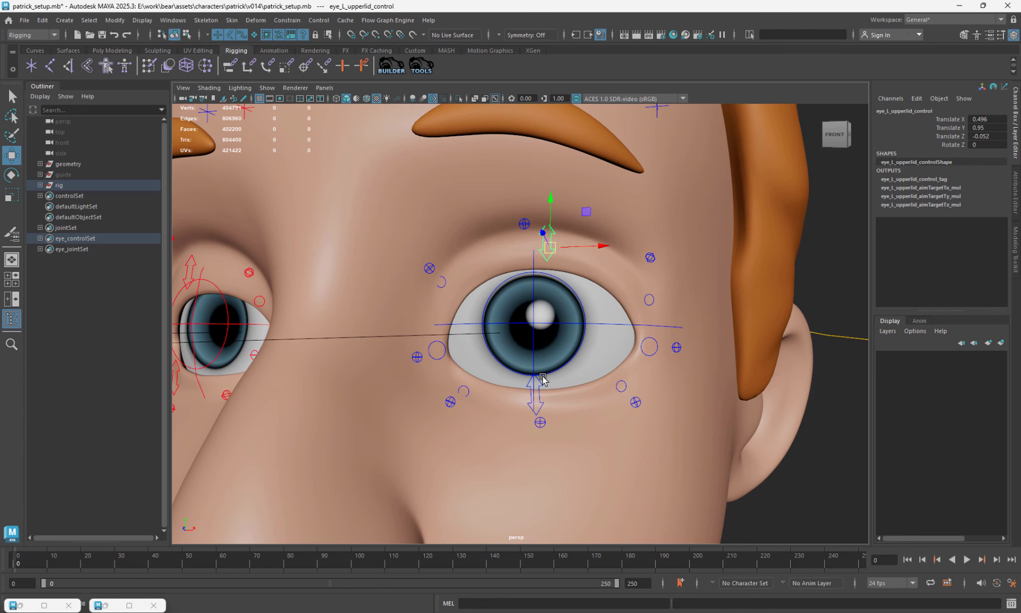
pyautogui.click(541, 379)
pyautogui.scroll(-3, 585, 360)
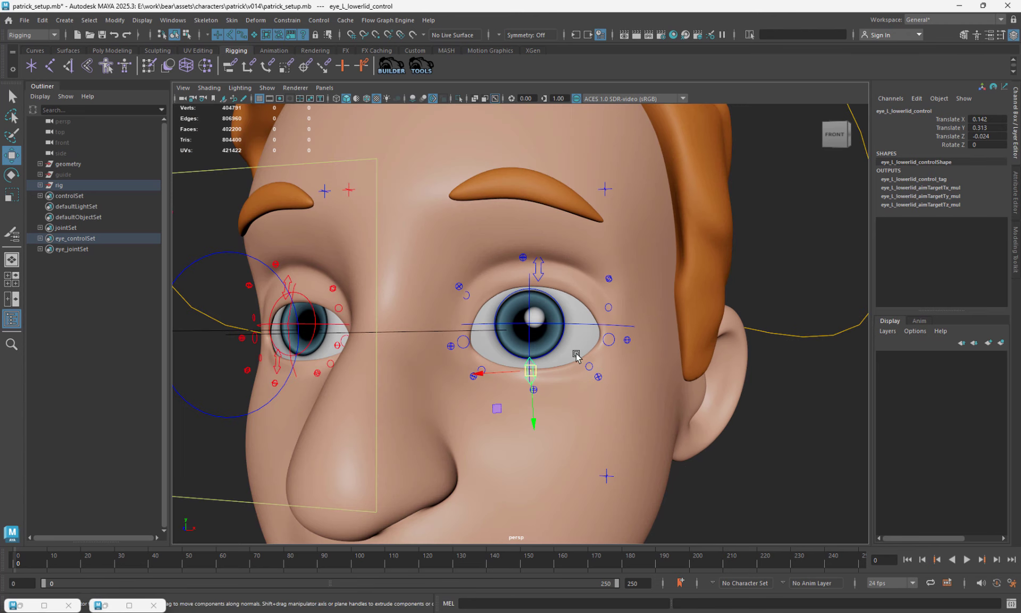
pyautogui.scroll(-3, 576, 356)
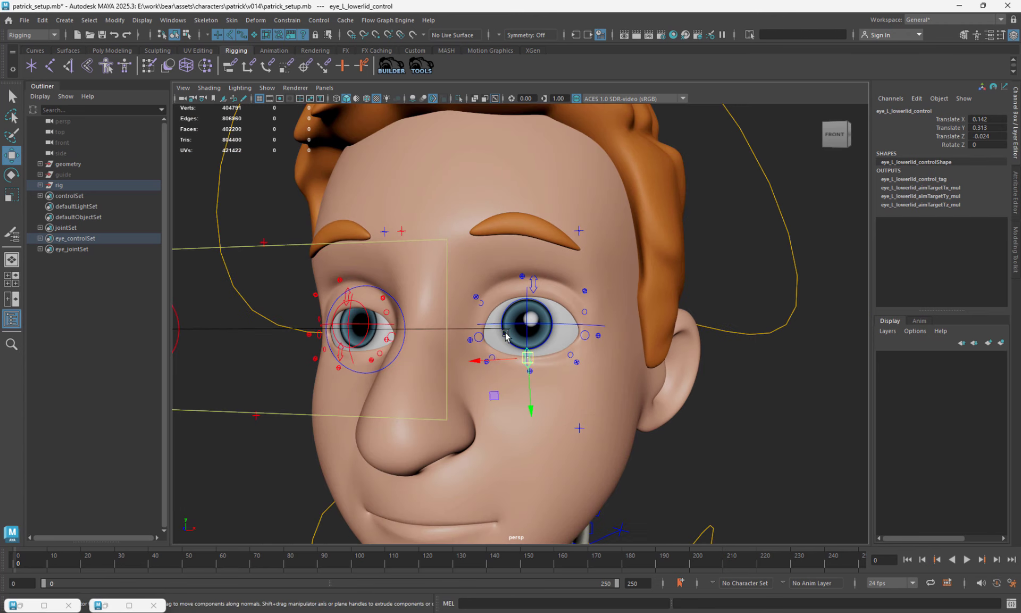
pyautogui.press('q')
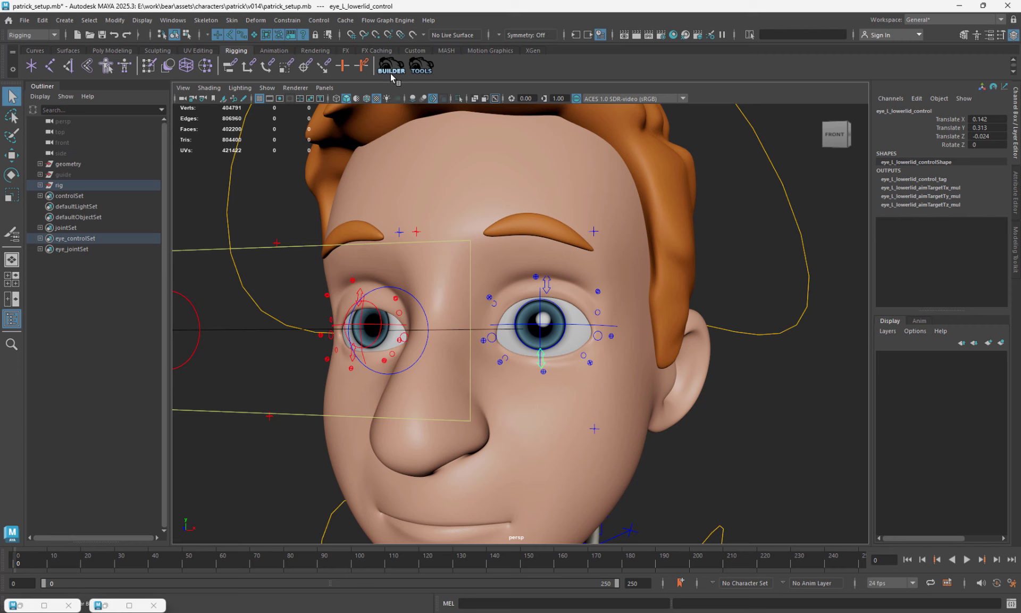
# - Save the rig settings from BEAR Builder, overwriting the existing v014 rigSettings file
pyautogui.click(392, 67)
pyautogui.click(684, 157)
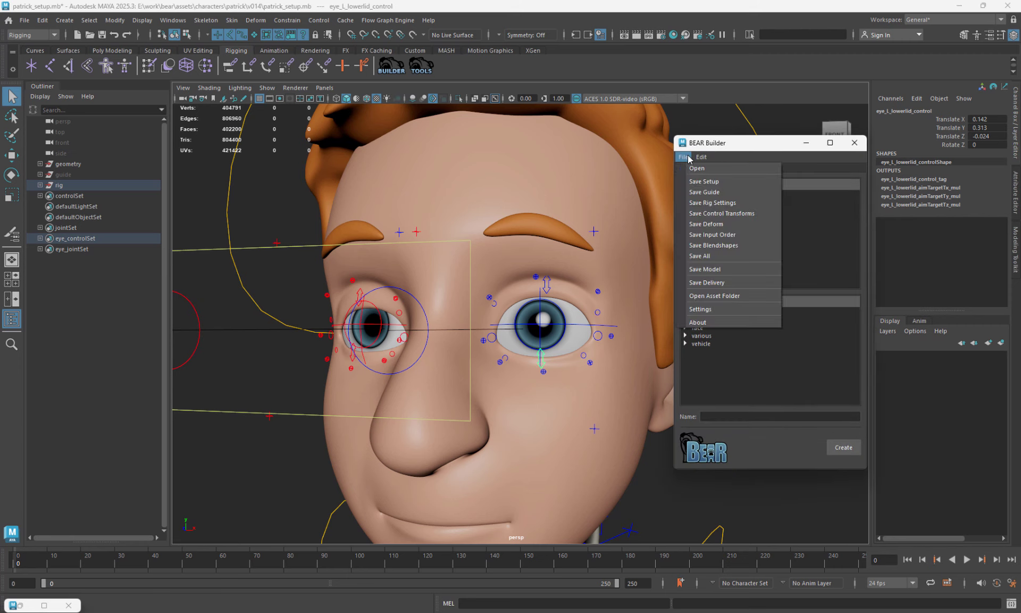
pyautogui.click(700, 205)
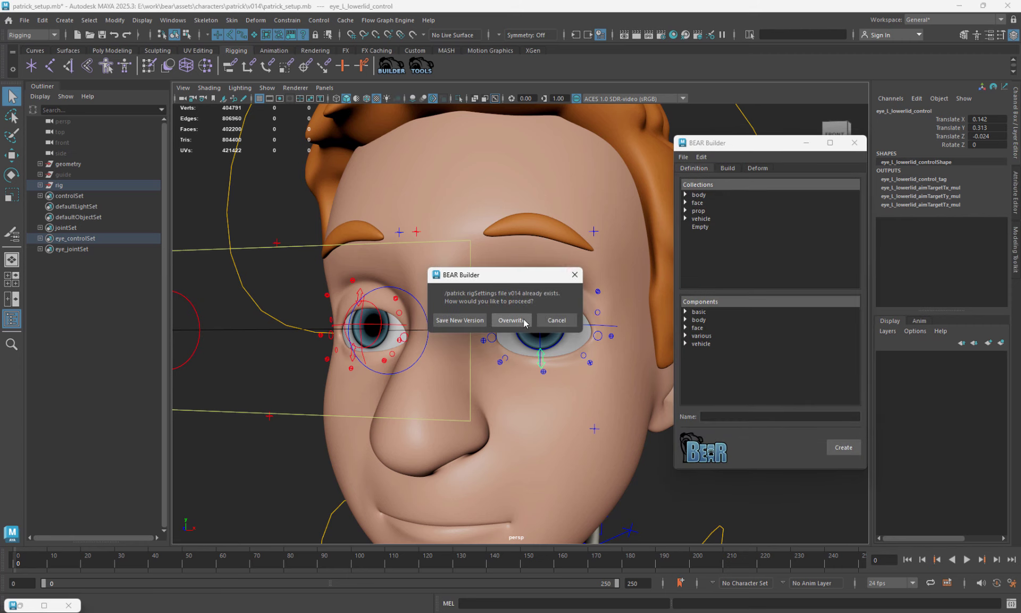
pyautogui.click(524, 320)
# - Mirror the rig settings to the character's right side and check the right eye's main upper lid control
pyautogui.keyDown('alt'); pyautogui.moveTo(527, 304); pyautogui.dragTo(518, 275); pyautogui.keyUp('alt')
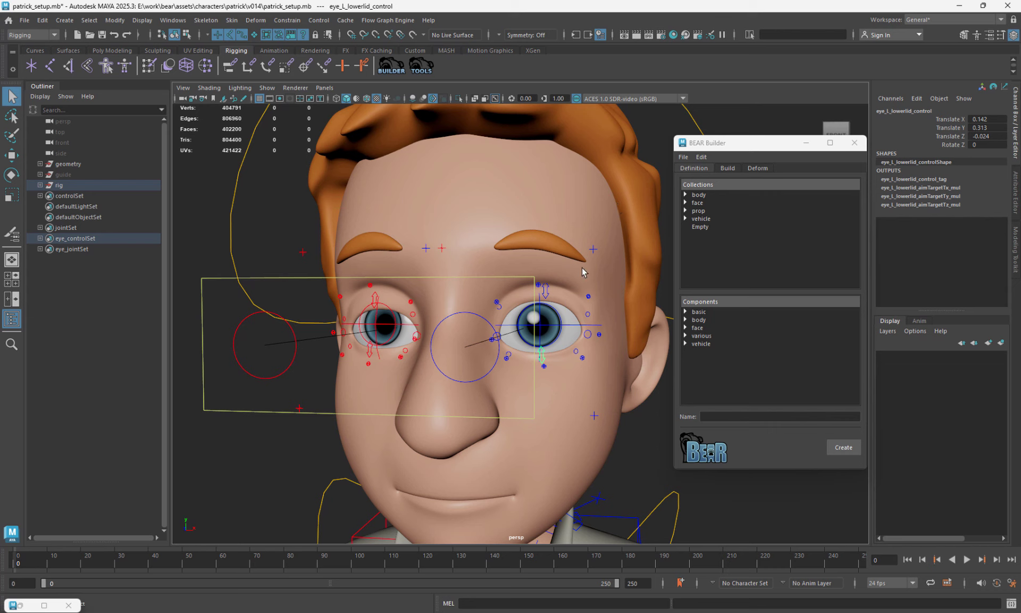
pyautogui.click(701, 157)
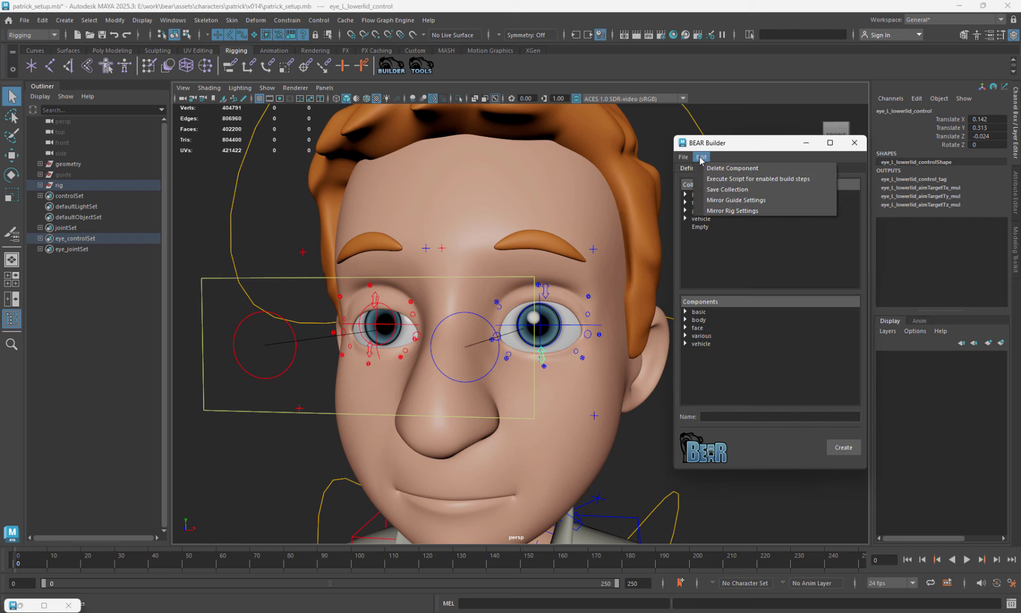
pyautogui.click(722, 212)
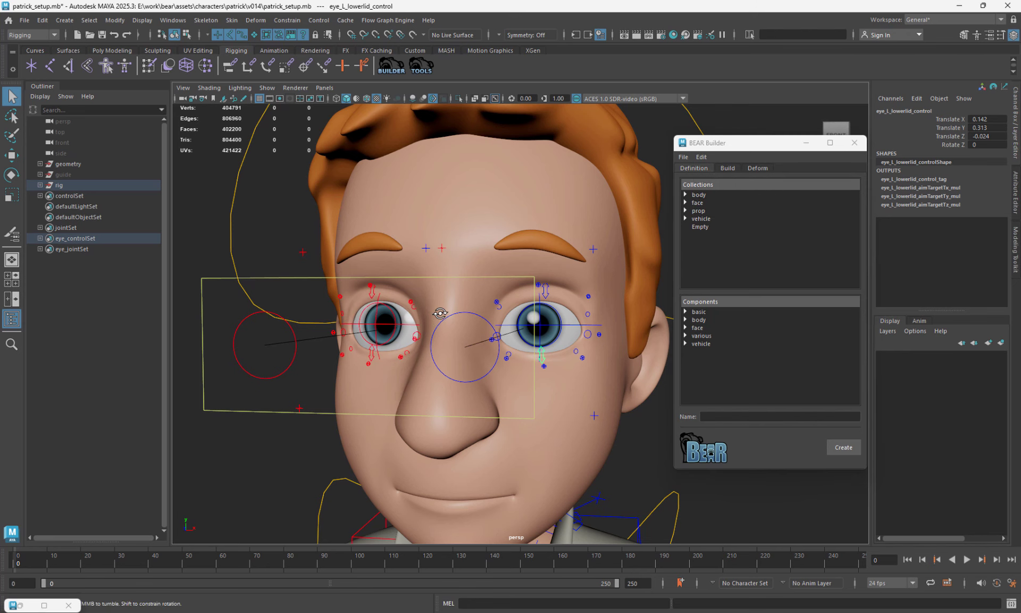
pyautogui.moveTo(429, 328)
pyautogui.keyDown('alt'); pyautogui.mouseDown()
pyautogui.moveTo(445, 314)
pyautogui.moveTo(426, 308)
pyautogui.mouseUp(); pyautogui.keyUp('alt')
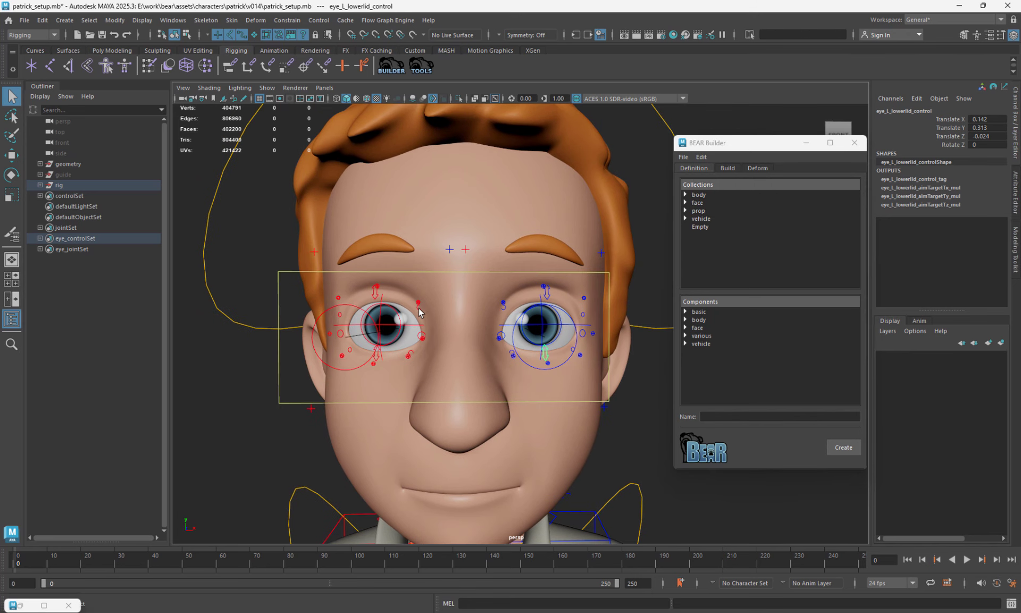
pyautogui.click(378, 292)
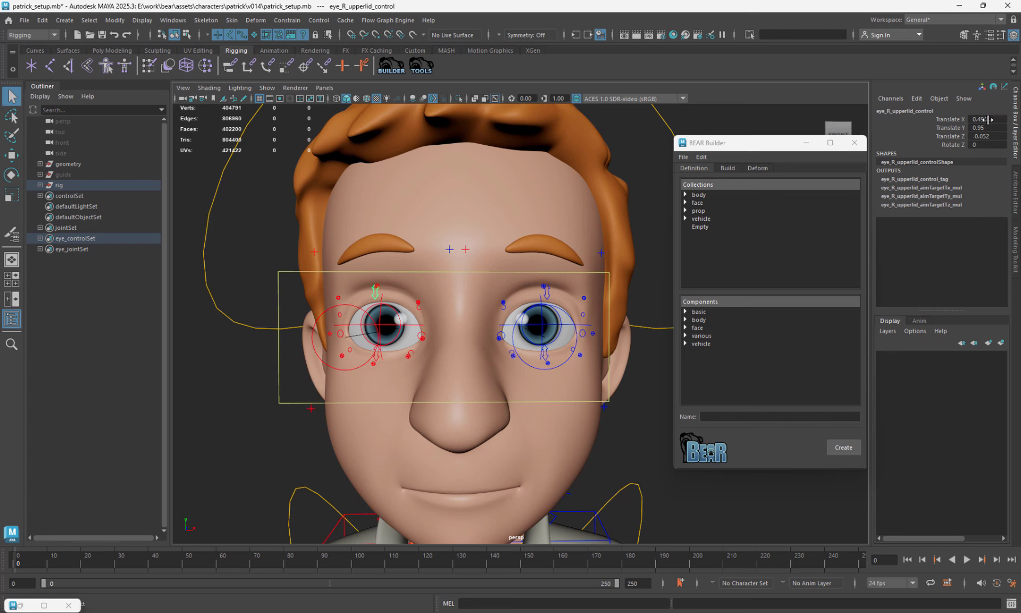
pyautogui.keyDown('alt'); pyautogui.moveTo(551, 291); pyautogui.dragTo(540, 287); pyautogui.keyUp('alt')
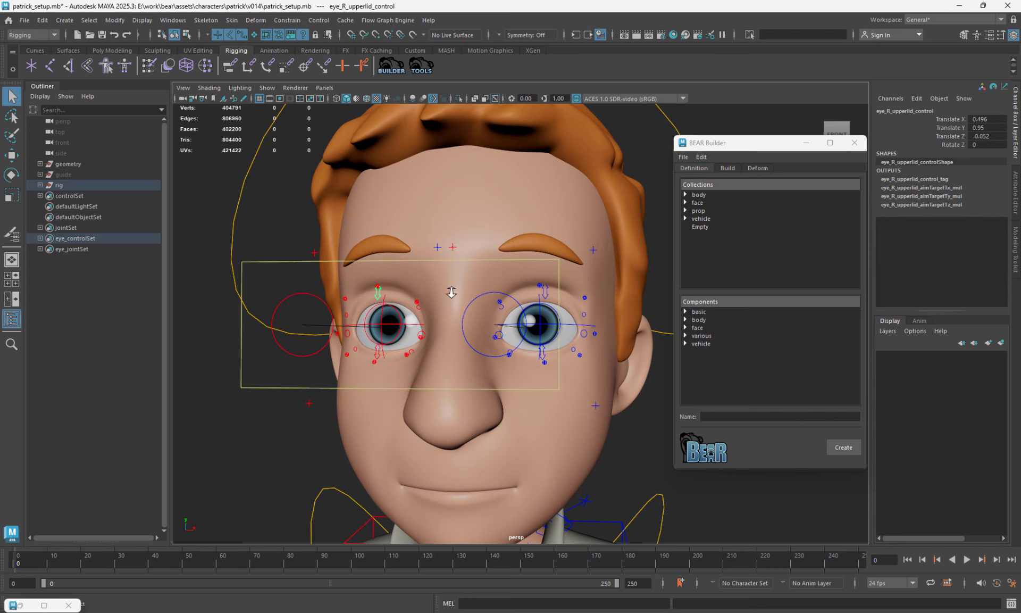
pyautogui.keyDown('alt'); pyautogui.moveTo(451, 292); pyautogui.dragTo(466, 289); pyautogui.keyUp('alt')
# - Test how the eyes and lids follow by moving the eye target control freely, and undo the move
pyautogui.click(484, 269)
pyautogui.press('w')
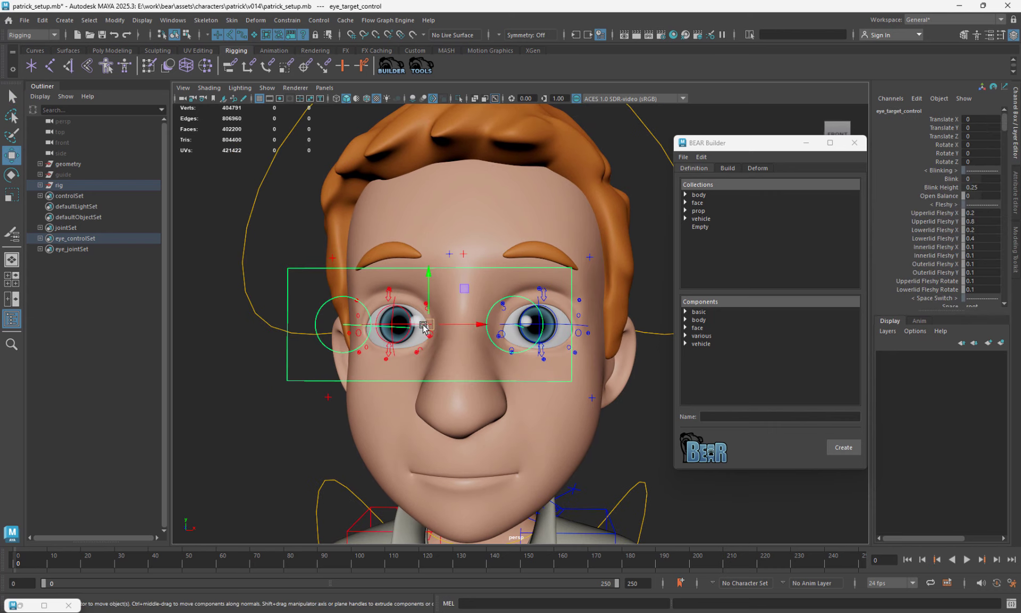
pyautogui.moveTo(484, 266); pyautogui.dragTo(627, 415, button='middle')
pyautogui.hotkey('ctrl', 'z')
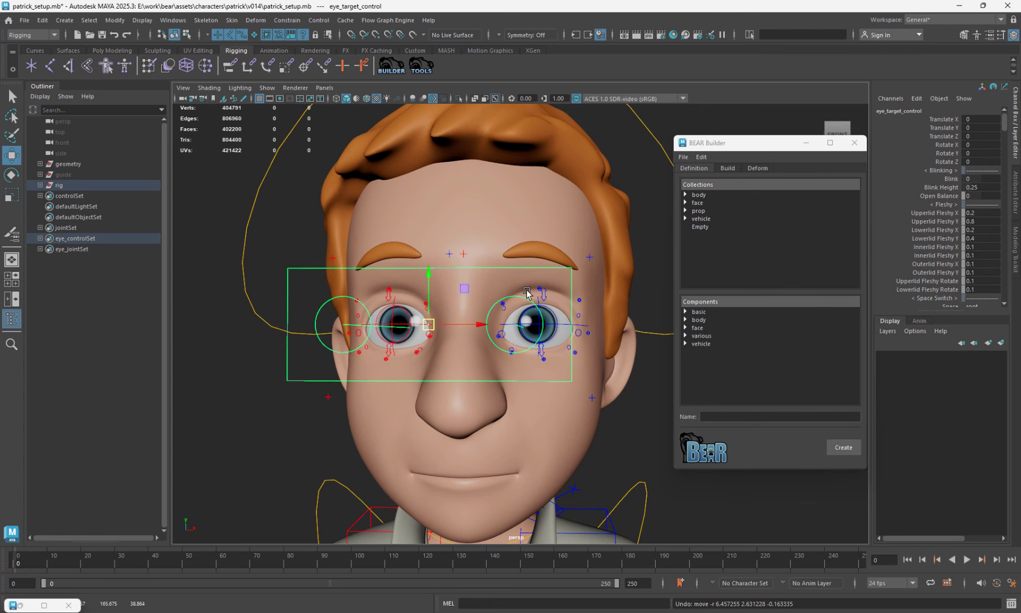
pyautogui.keyDown('alt'); pyautogui.moveTo(542, 318); pyautogui.dragTo(501, 351); pyautogui.keyUp('alt')
pyautogui.keyDown('alt'); pyautogui.moveTo(501, 351); pyautogui.dragTo(519, 330, button='middle'); pyautogui.keyUp('alt')
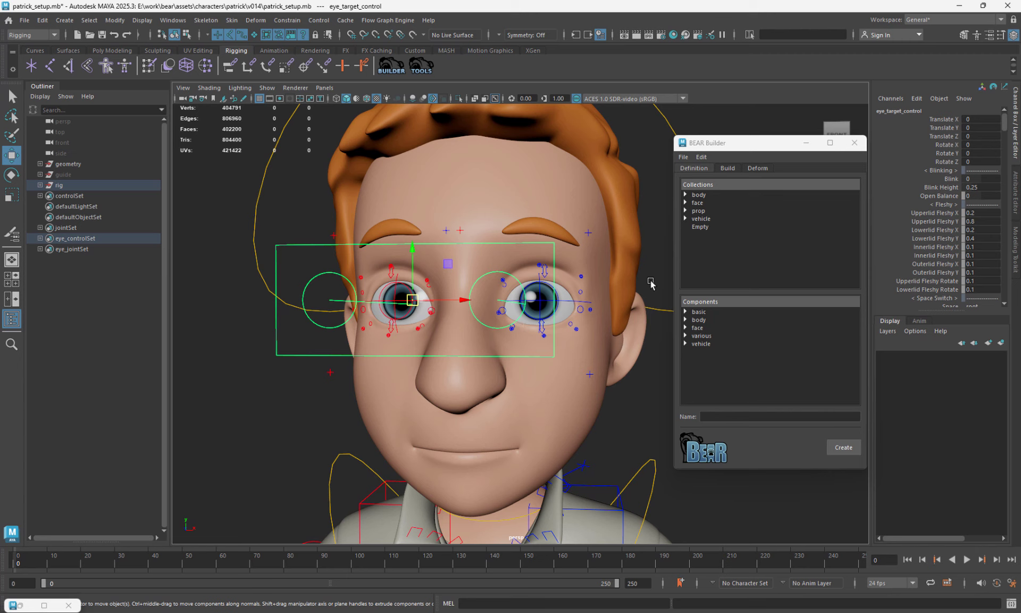
pyautogui.click(684, 157)
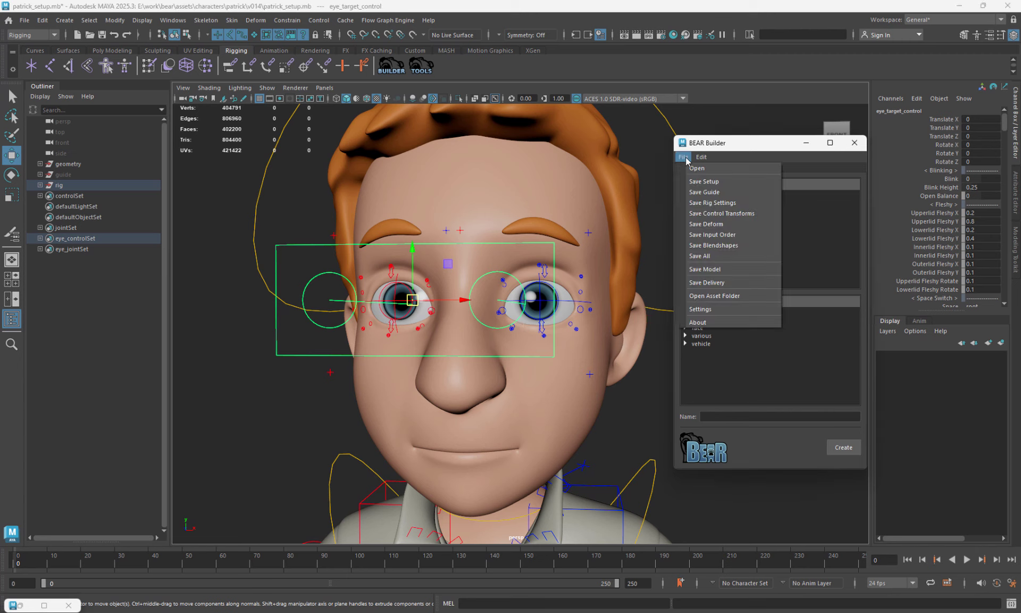
pyautogui.click(686, 158)
pyautogui.scroll(2, 503, 247)
pyautogui.keyDown('alt'); pyautogui.moveTo(504, 247); pyautogui.dragTo(507, 226, button='middle'); pyautogui.keyUp('alt')
pyautogui.press('q')
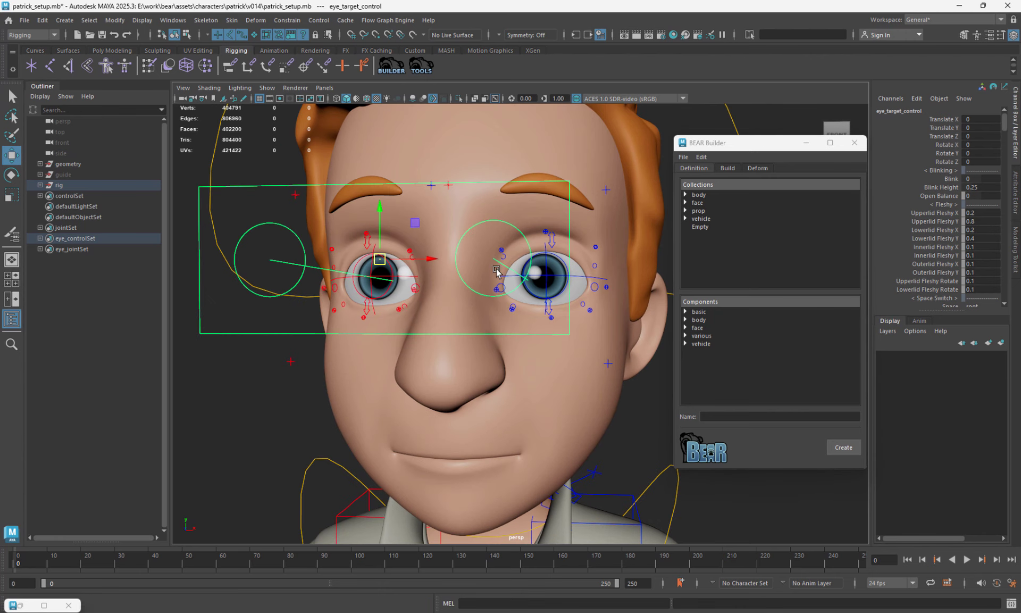
pyautogui.scroll(-1, 482, 236)
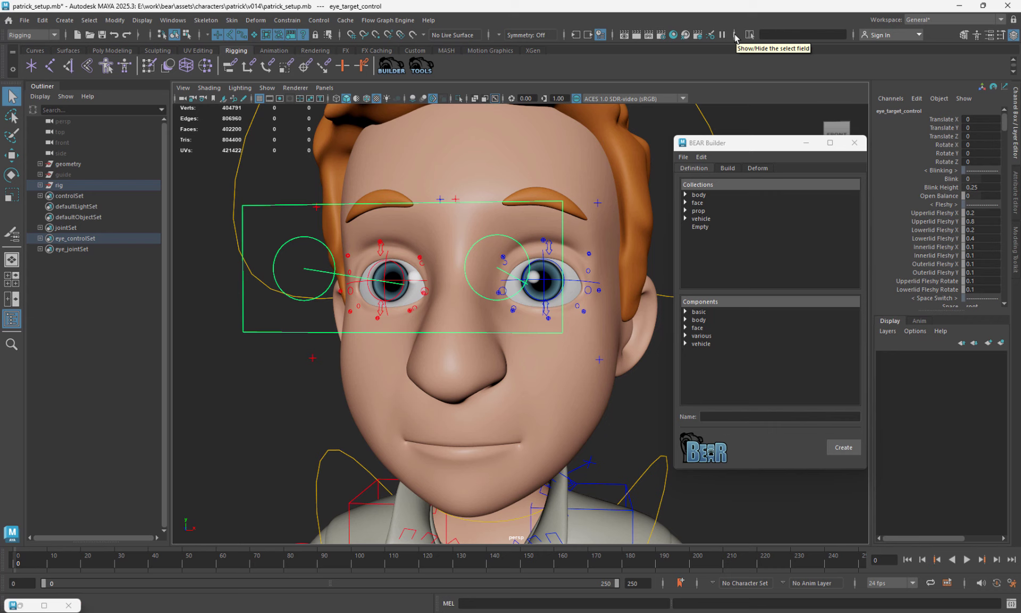
# - Select all the rig controls by a name pattern and reset their Translate and Rotate values to 0
pyautogui.click(778, 33)
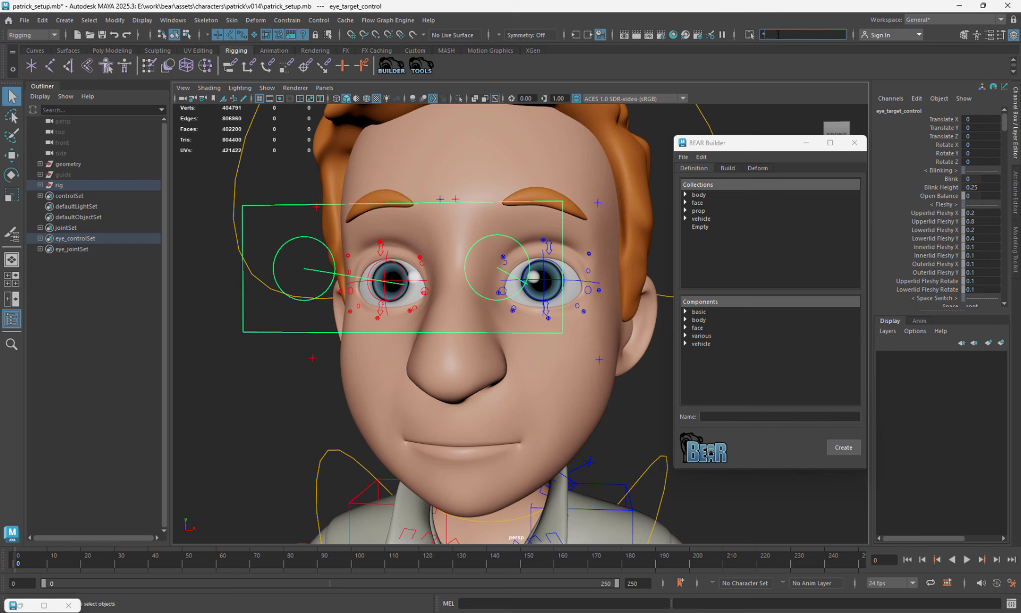
pyautogui.write('*cont')
pyautogui.press('Return')
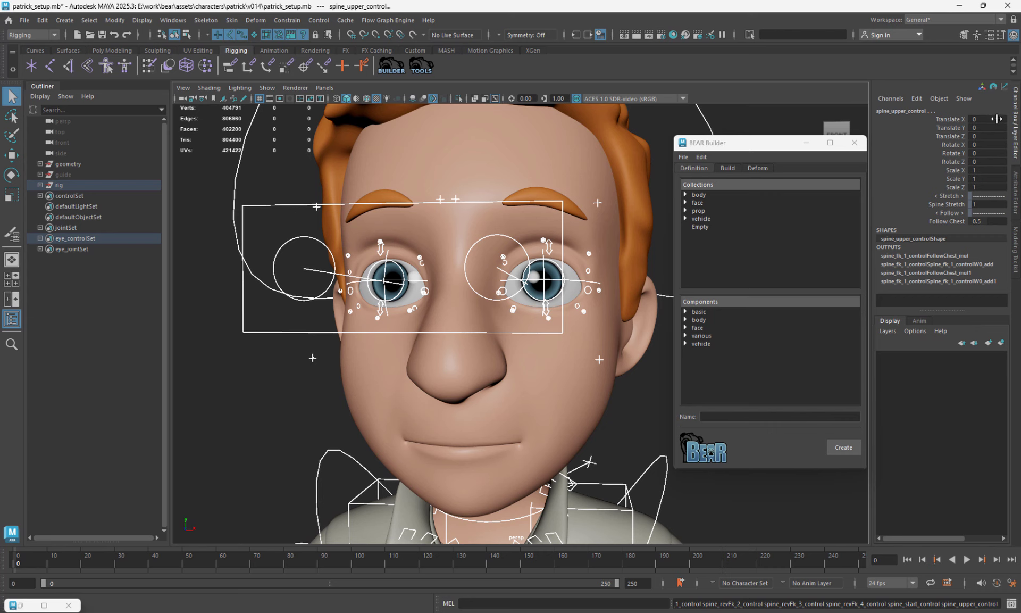
pyautogui.moveTo(996, 118); pyautogui.dragTo(988, 162)
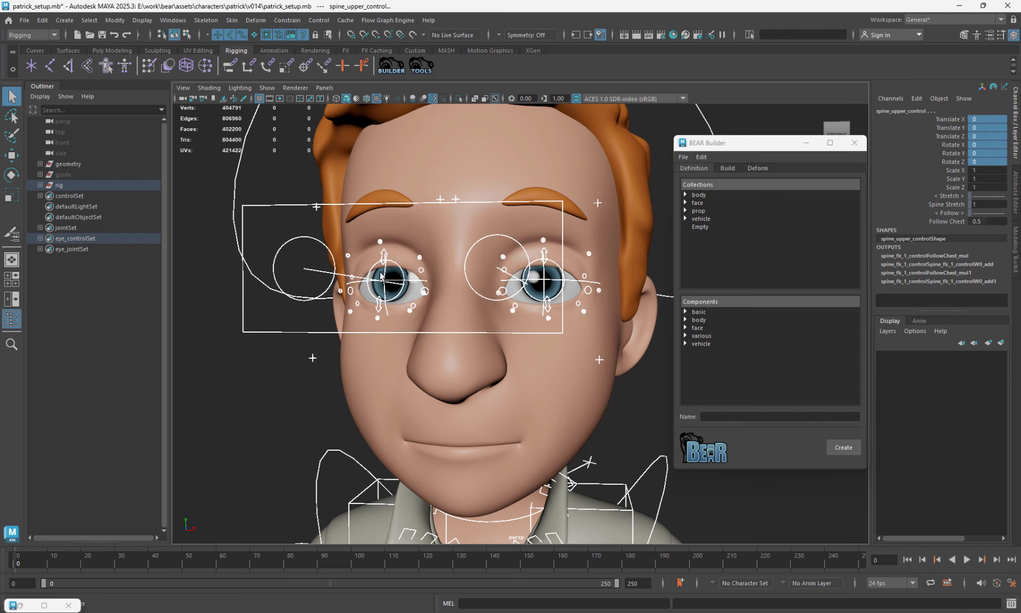
# - Select the right eye's inner upper lid control and examine its mirrored Corner Influence and push values and the eye's shape
pyautogui.press('w')
pyautogui.click(375, 331)
pyautogui.moveTo(401, 276); pyautogui.dragTo(636, 256)
pyautogui.moveTo(491, 211); pyautogui.dragTo(444, 269)
pyautogui.press('q')
pyautogui.click(422, 271)
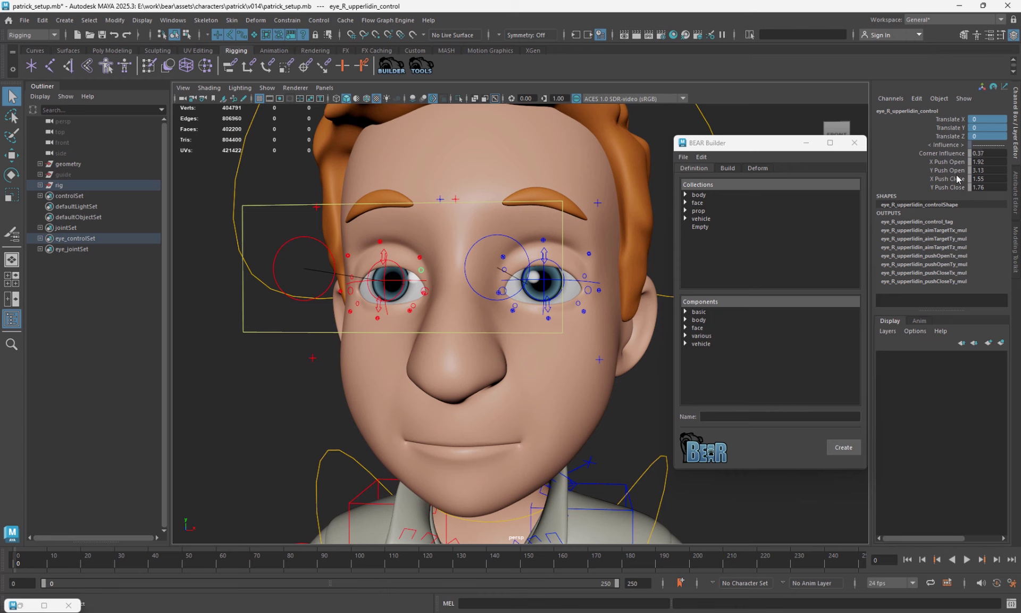
pyautogui.keyDown('alt'); pyautogui.moveTo(519, 277); pyautogui.dragTo(520, 292); pyautogui.keyUp('alt')
pyautogui.keyDown('alt'); pyautogui.moveTo(521, 292); pyautogui.dragTo(535, 281, button='middle'); pyautogui.keyUp('alt')
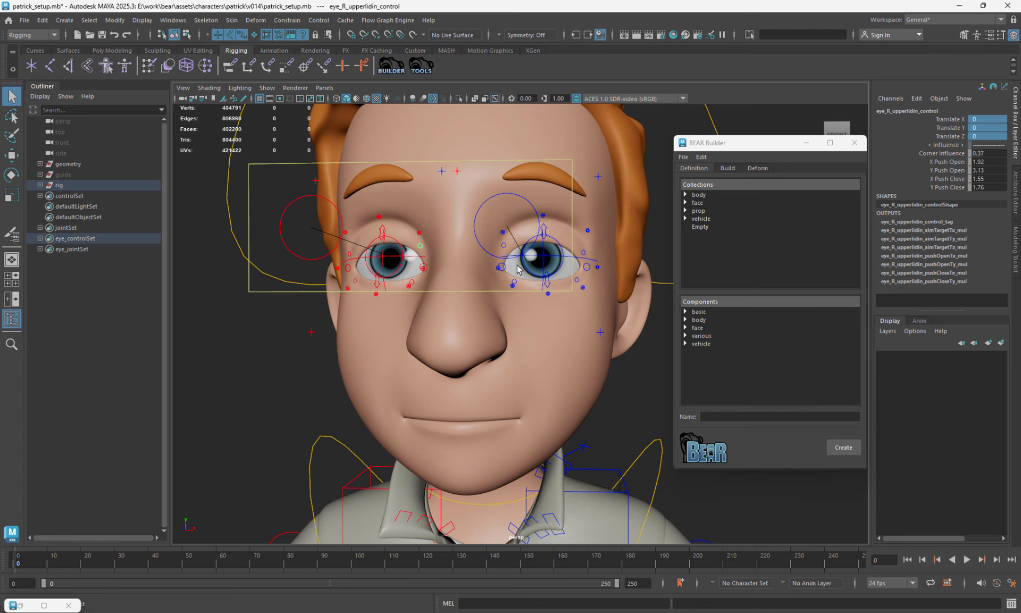
pyautogui.keyDown('alt'); pyautogui.moveTo(521, 269); pyautogui.dragTo(526, 276, button='right'); pyautogui.keyUp('alt')
pyautogui.moveTo(520, 277)
pyautogui.keyDown('alt'); pyautogui.mouseDown(button='middle')
pyautogui.moveTo(503, 281)
pyautogui.moveTo(513, 284)
pyautogui.mouseUp(button='middle'); pyautogui.keyUp('alt')
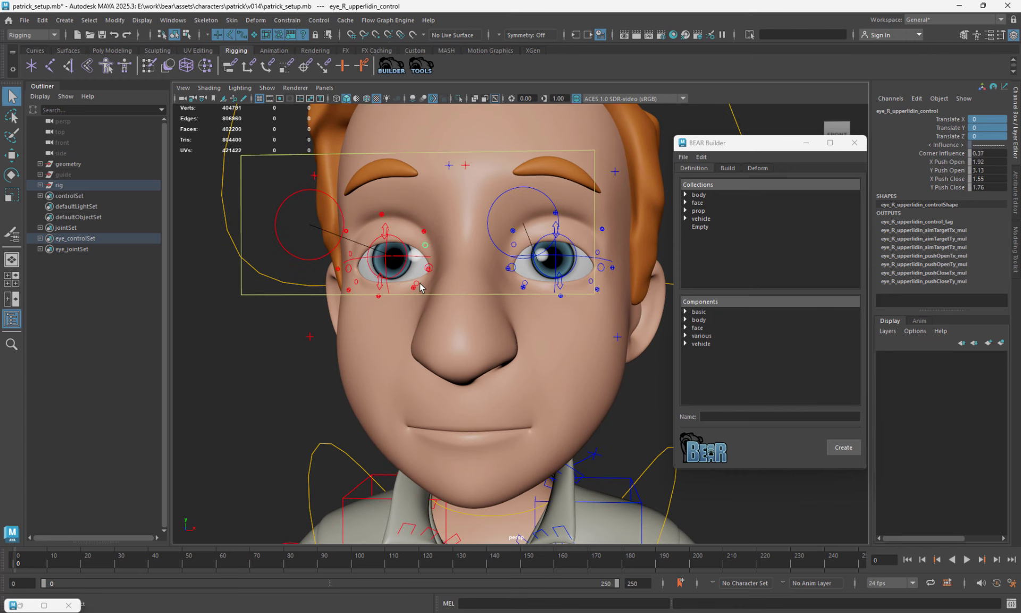
# - Test the closing of the eyelids by varying the Blink attribute of the eye target control
pyautogui.click(512, 152)
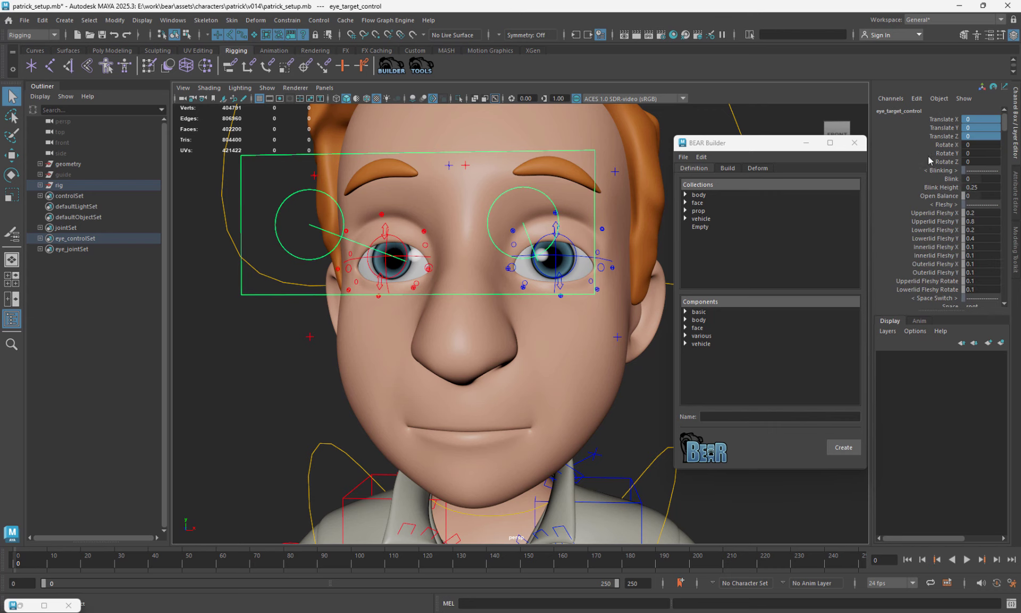
pyautogui.click(941, 179)
pyautogui.moveTo(556, 263); pyautogui.dragTo(590, 253, button='middle')
# - Raise the left eye's main upper lid control about 2.16 in Y and set the middle outer upper lid control's Translate Y Push to 0.98
pyautogui.keyDown('alt'); pyautogui.moveTo(590, 253); pyautogui.dragTo(722, 340, button='right'); pyautogui.keyUp('alt')
pyautogui.press('w')
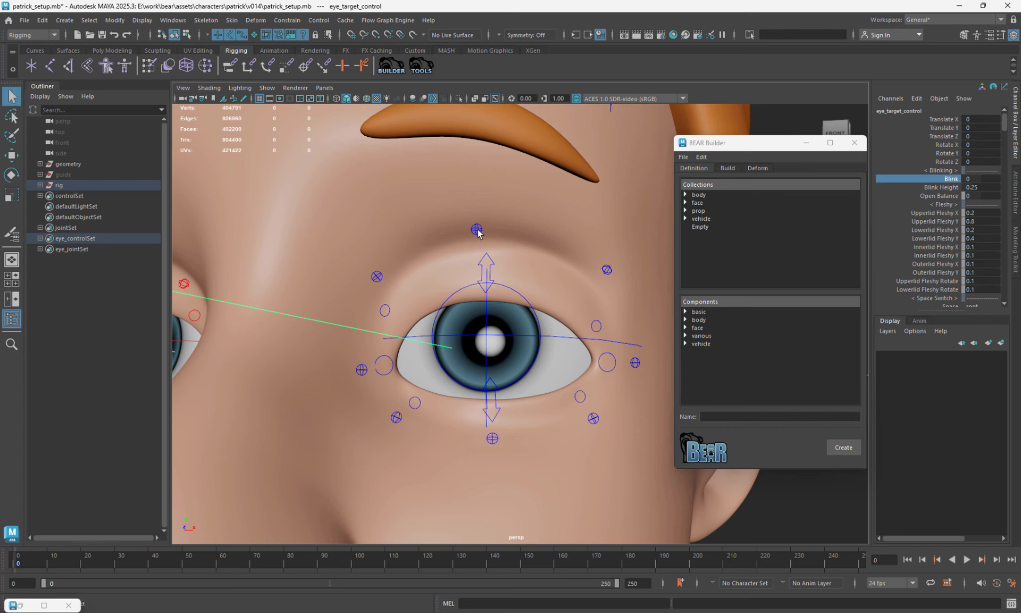
pyautogui.click(477, 229)
pyautogui.keyDown('alt'); pyautogui.moveTo(529, 289); pyautogui.dragTo(496, 229); pyautogui.keyUp('alt')
pyautogui.click(495, 290)
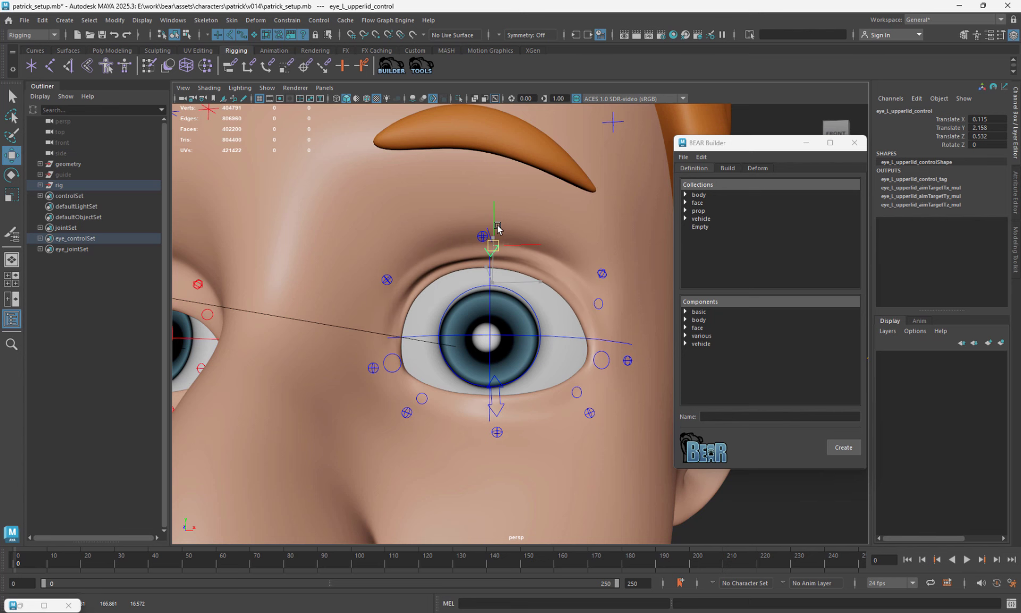
pyautogui.press('q')
pyautogui.click(483, 236)
pyautogui.press('w')
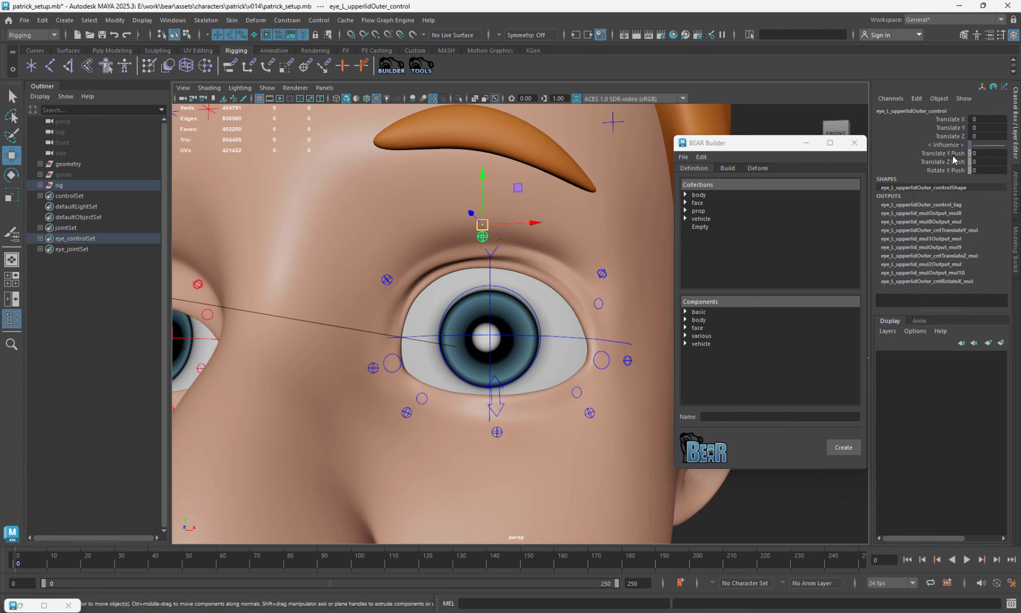
pyautogui.click(952, 154)
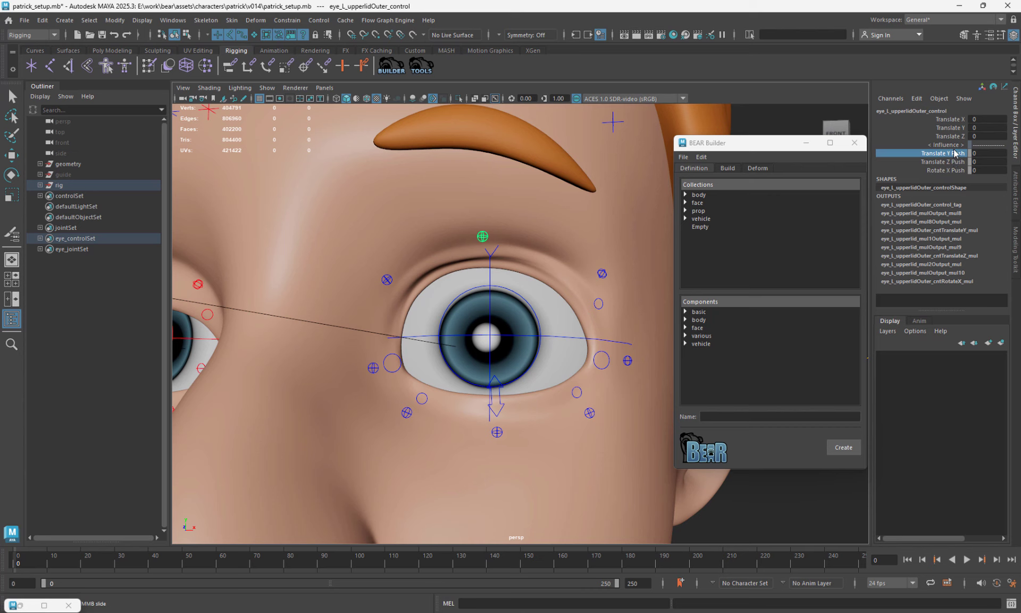
pyautogui.moveTo(612, 280); pyautogui.dragTo(645, 291, button='middle')
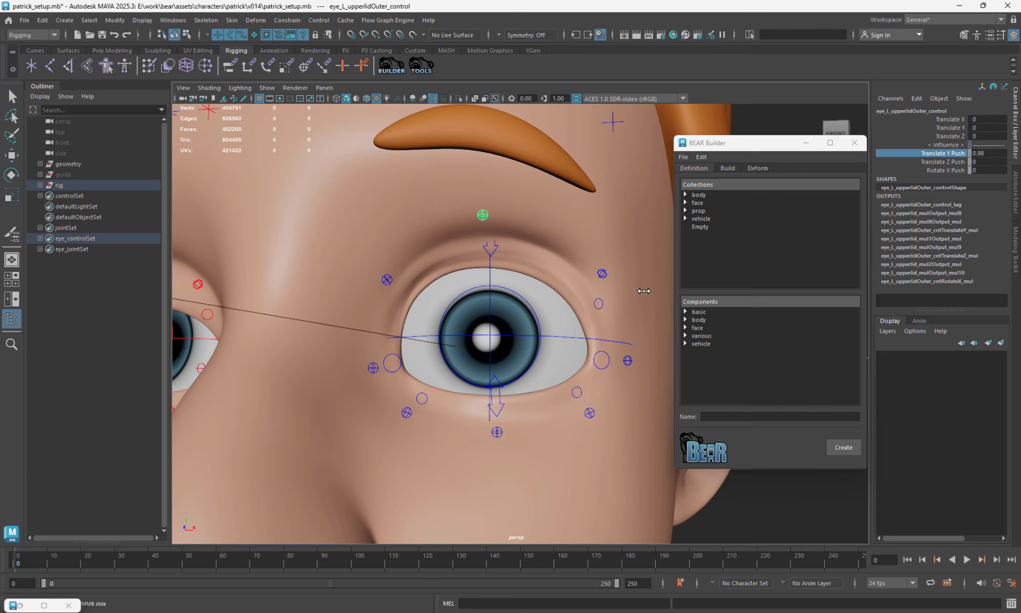
# - Set Translate Y Push to 0.67 on both the inner-side and outer-side outer upper lid controls of the left eye
pyautogui.scroll(2, 633, 288)
pyautogui.click(619, 263)
pyautogui.press('q')
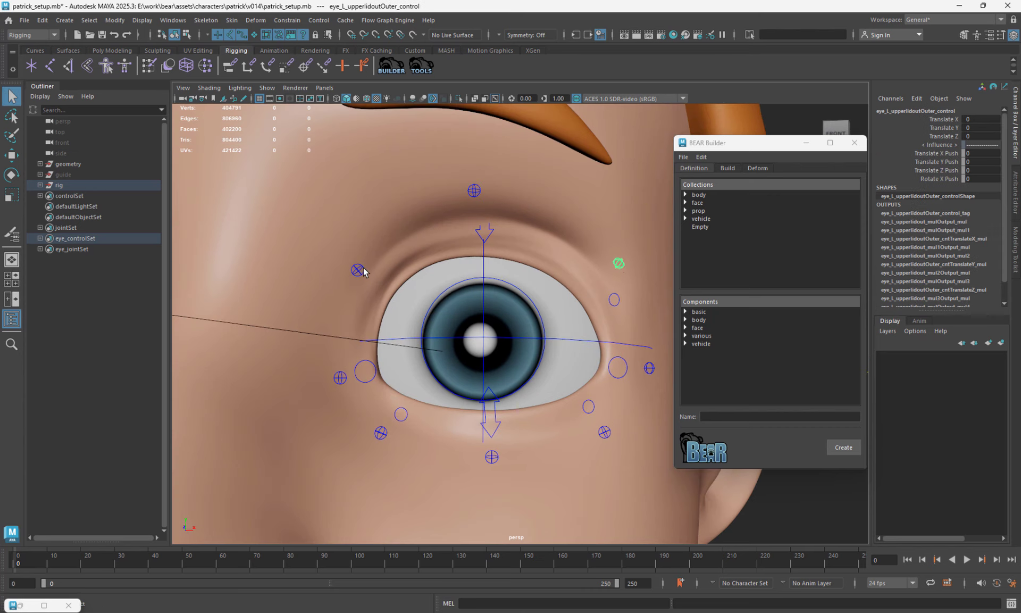
pyautogui.keyDown('shift'); pyautogui.click(363, 270); pyautogui.keyUp('shift')
pyautogui.click(946, 156)
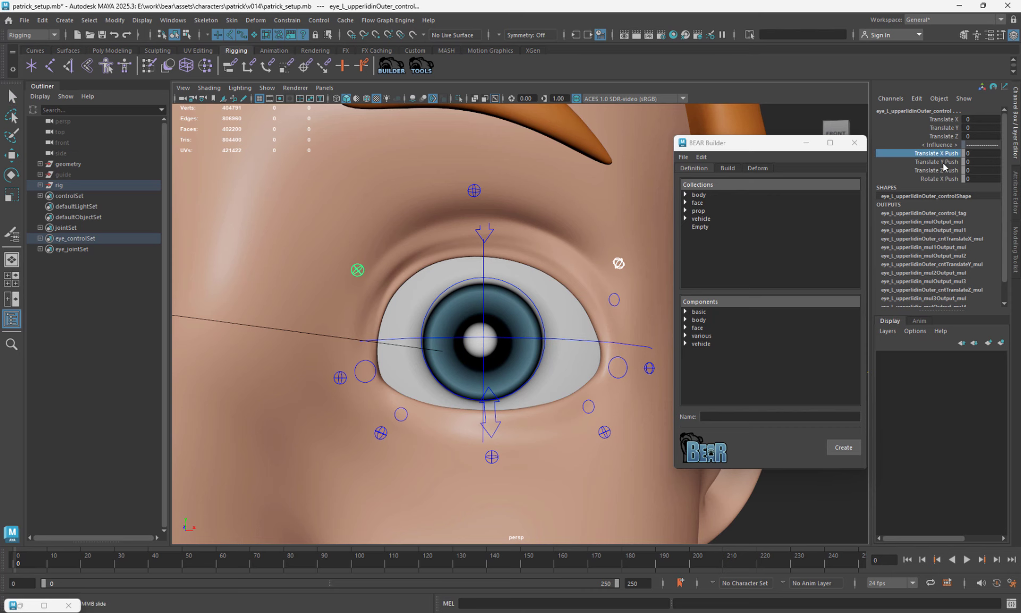
pyautogui.click(943, 163)
pyautogui.moveTo(556, 262); pyautogui.dragTo(588, 274, button='middle')
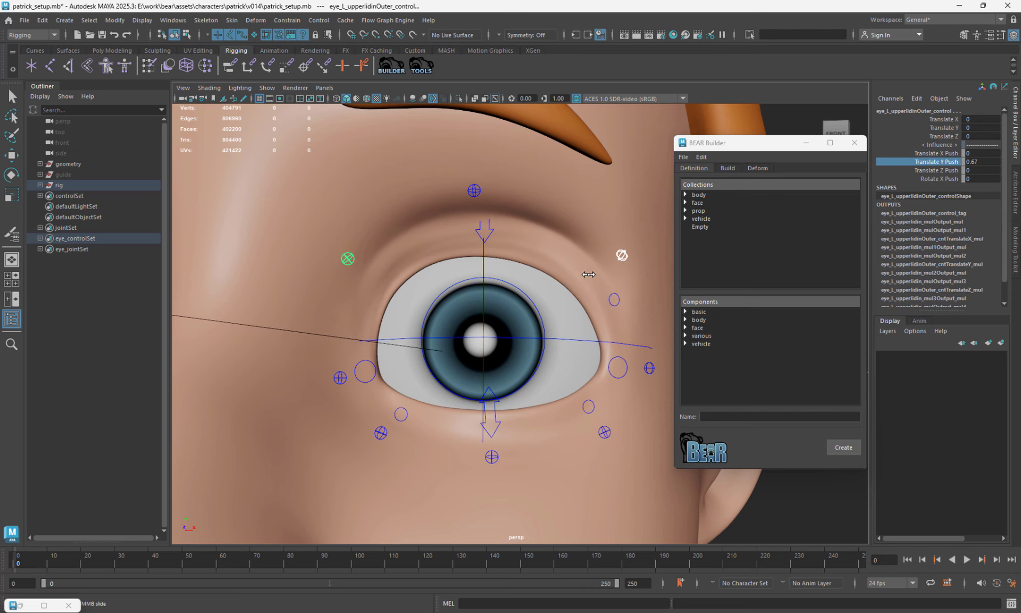
# - Test the left upper lid by lowering its main control, and reset the control's Translate X, Y and Z to 0
pyautogui.scroll(1, 588, 278)
pyautogui.scroll(-1, 587, 278)
pyautogui.click(489, 230)
pyautogui.scroll(-1, 490, 234)
pyautogui.press('w')
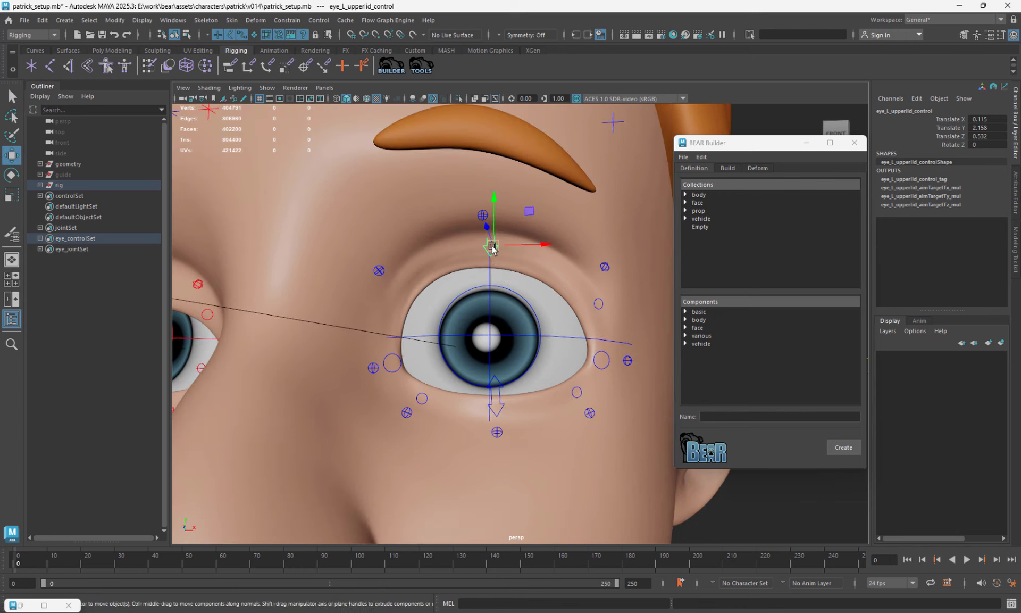
pyautogui.moveTo(492, 249); pyautogui.dragTo(497, 321)
pyautogui.moveTo(988, 119); pyautogui.dragTo(988, 136)
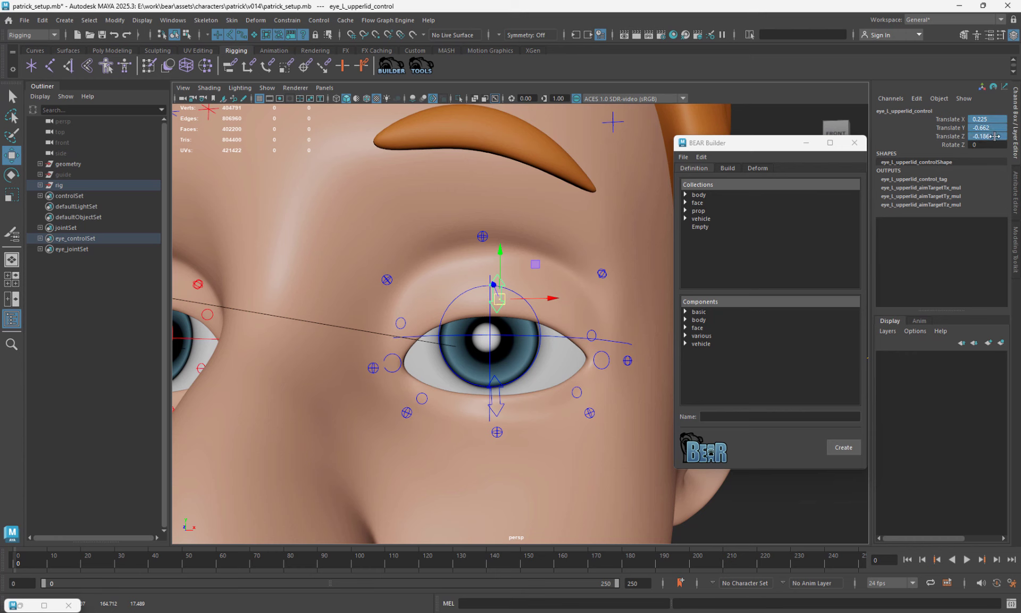
pyautogui.write('0')
pyautogui.press('Return')
# - Mirror the rig settings to the other side and save them in BEAR Builder, overwriting the existing v014 file
pyautogui.click(497, 430)
pyautogui.keyDown('alt'); pyautogui.moveTo(496, 426); pyautogui.dragTo(422, 337, button='right'); pyautogui.keyUp('alt')
pyautogui.keyDown('alt'); pyautogui.moveTo(421, 337); pyautogui.dragTo(439, 326, button='middle'); pyautogui.keyUp('alt')
pyautogui.press('q')
pyautogui.click(639, 309)
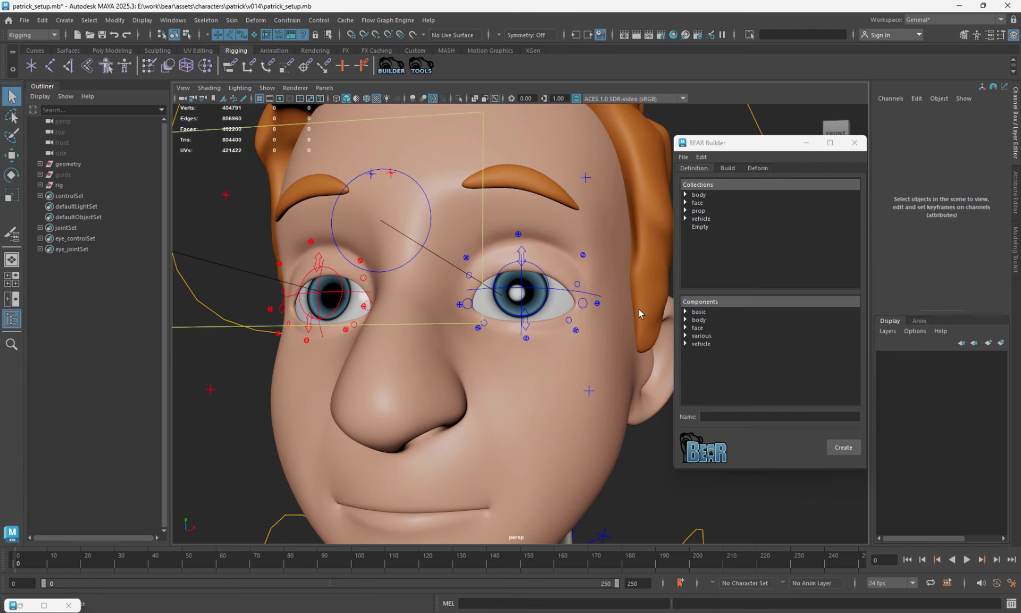
pyautogui.click(701, 157)
pyautogui.click(730, 213)
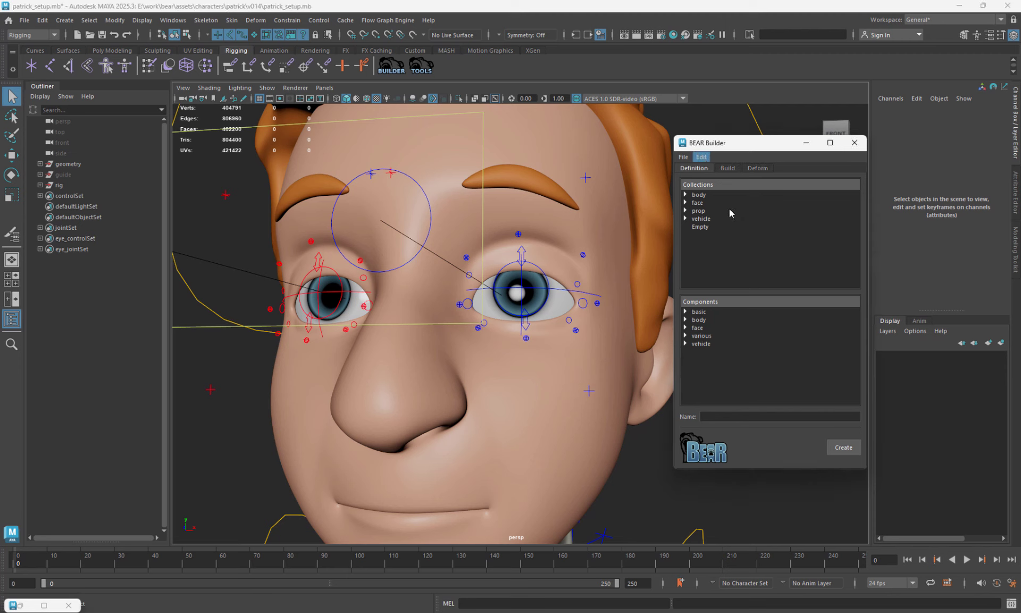
pyautogui.click(690, 158)
pyautogui.click(711, 202)
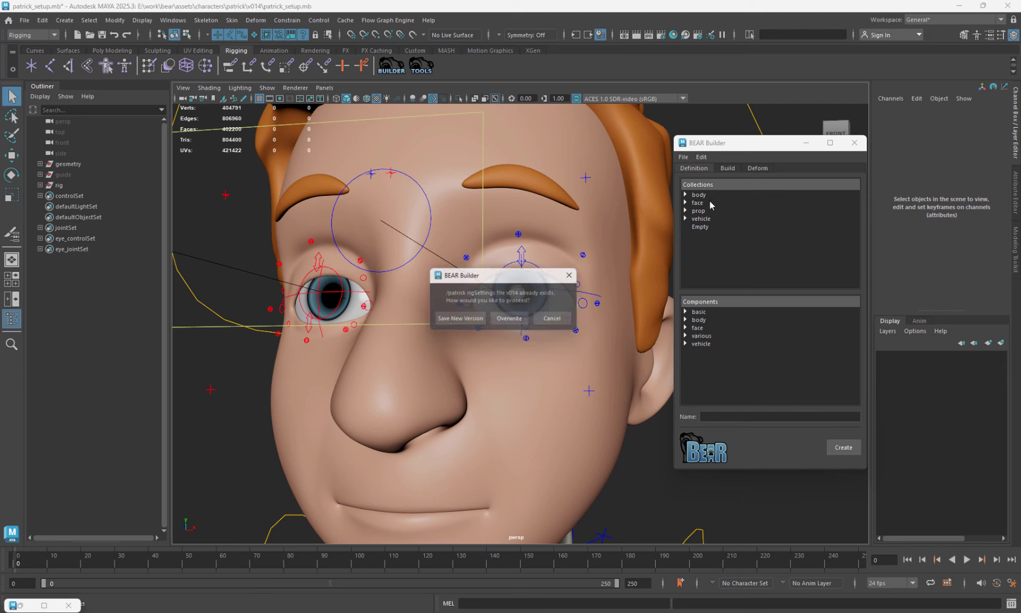
pyautogui.click(502, 322)
# - Pull the left eye's main lower lid control downward to open the lower lid
pyautogui.keyDown('alt'); pyautogui.moveTo(502, 322); pyautogui.dragTo(488, 249, button='right'); pyautogui.keyUp('alt')
pyautogui.keyDown('alt'); pyautogui.moveTo(535, 302); pyautogui.dragTo(537, 310); pyautogui.keyUp('alt')
pyautogui.keyDown('alt'); pyautogui.moveTo(538, 310); pyautogui.dragTo(862, 361, button='right'); pyautogui.keyUp('alt')
pyautogui.click(579, 254)
pyautogui.press('w')
pyautogui.keyDown('alt'); pyautogui.moveTo(579, 254); pyautogui.dragTo(559, 263, button='middle'); pyautogui.keyUp('alt')
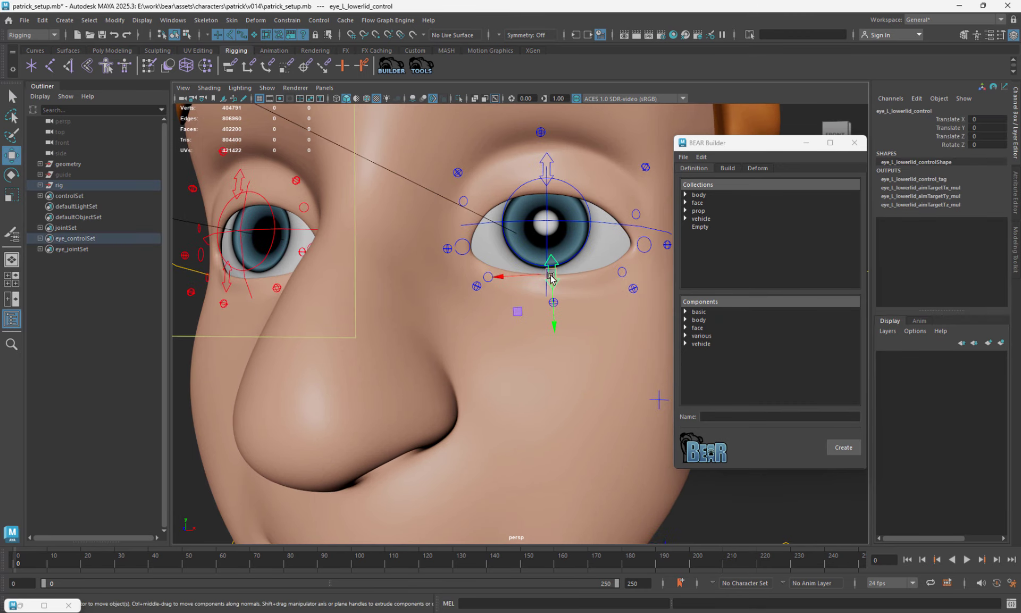
pyautogui.moveTo(554, 277); pyautogui.dragTo(558, 311)
pyautogui.keyDown('alt'); pyautogui.moveTo(558, 311); pyautogui.dragTo(513, 326, button='middle'); pyautogui.keyUp('alt')
pyautogui.keyDown('alt'); pyautogui.moveTo(514, 326); pyautogui.dragTo(597, 362, button='right'); pyautogui.keyUp('alt')
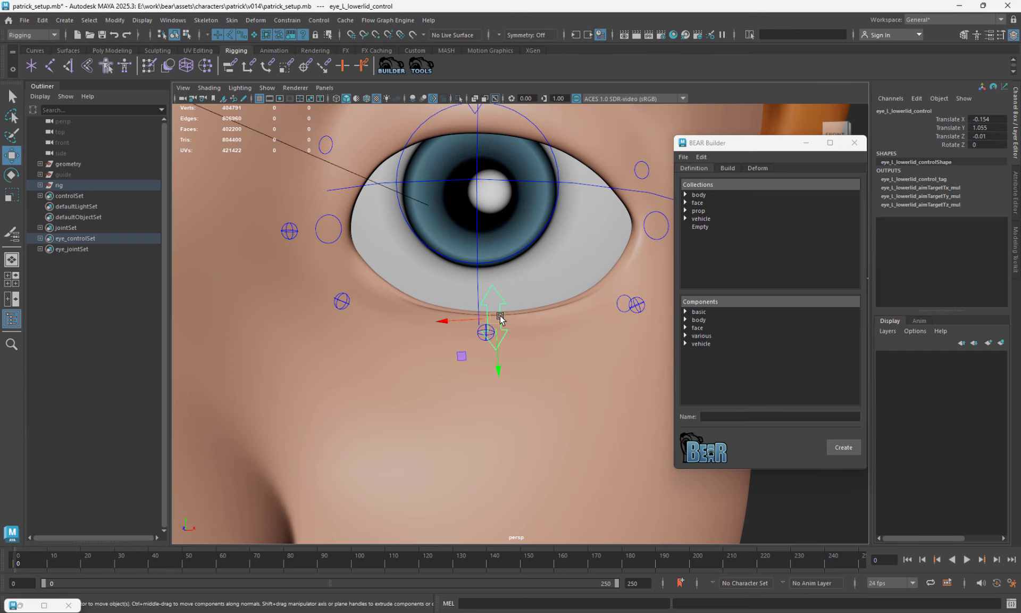
pyautogui.moveTo(499, 320)
pyautogui.mouseDown()
pyautogui.moveTo(495, 263)
pyautogui.moveTo(498, 328)
pyautogui.moveTo(540, 326)
pyautogui.moveTo(505, 325)
pyautogui.moveTo(497, 340)
pyautogui.mouseUp()
# - Set Translate Y Push to 0.53 on the left eye's three outer lower lid controls, with 0.69 on the middle one
pyautogui.press('q')
pyautogui.click(486, 340)
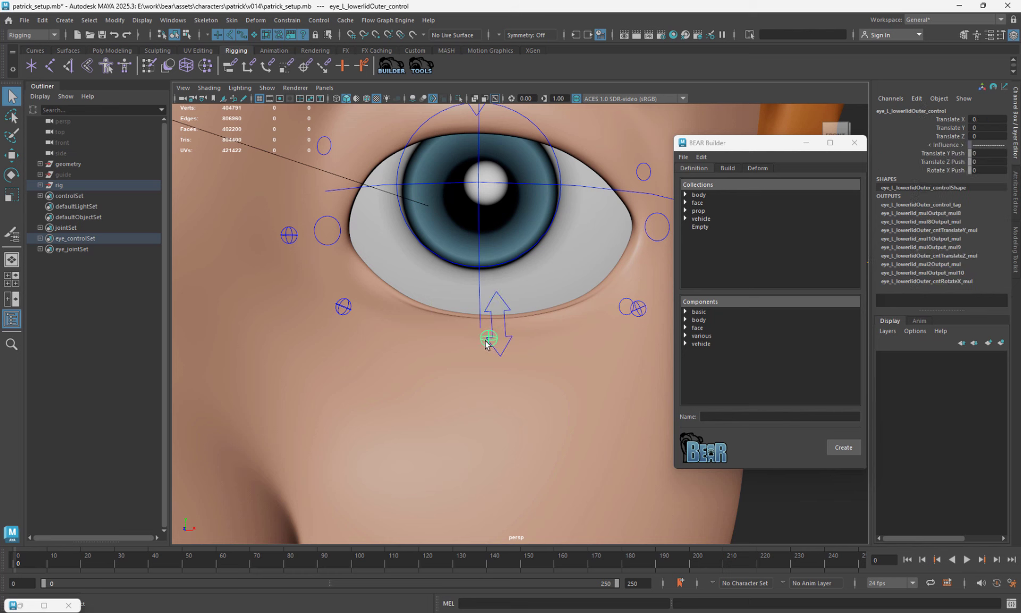
pyautogui.keyDown('shift'); pyautogui.click(638, 308); pyautogui.keyUp('shift')
pyautogui.keyDown('shift'); pyautogui.click(344, 307); pyautogui.keyUp('shift')
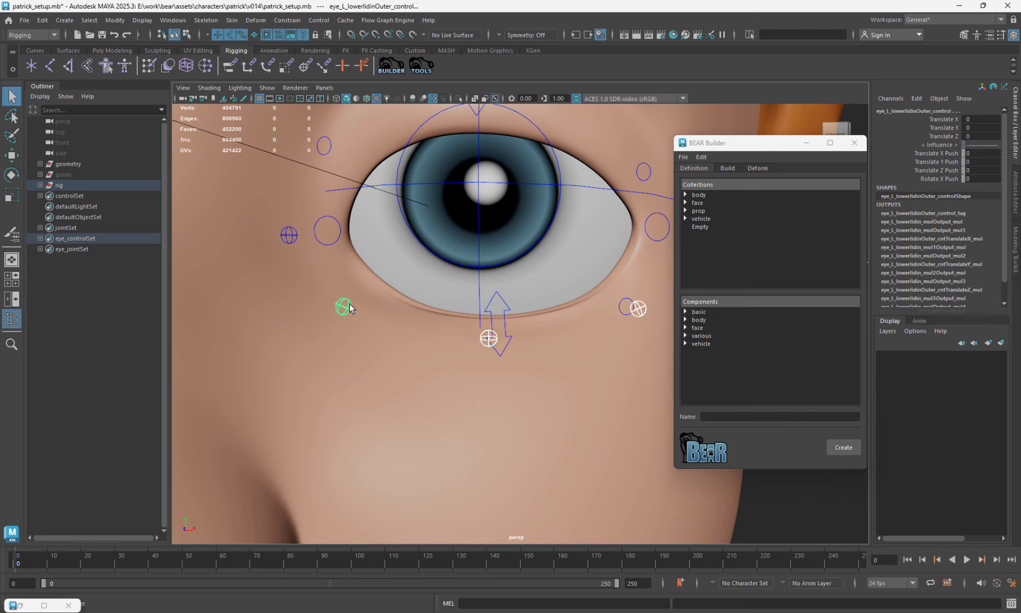
pyautogui.click(937, 162)
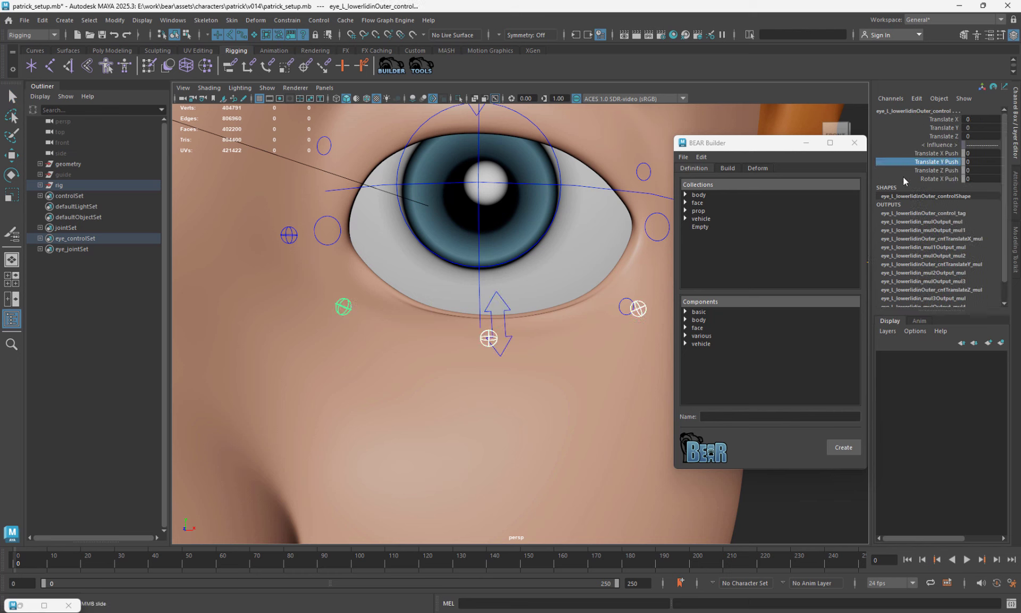
pyautogui.moveTo(591, 328); pyautogui.dragTo(617, 349, button='middle')
pyautogui.click(489, 349)
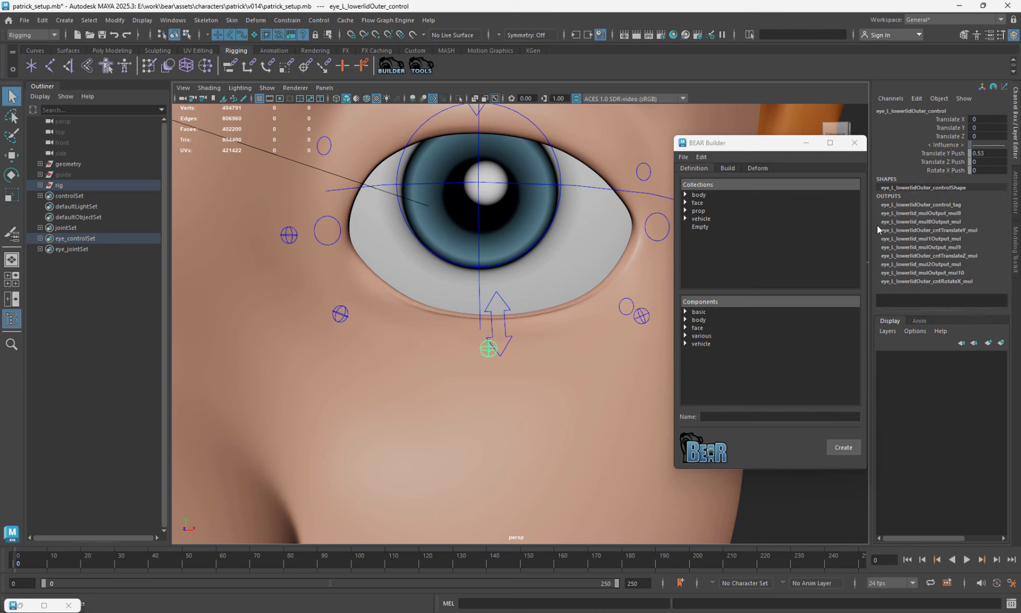
pyautogui.click(944, 153)
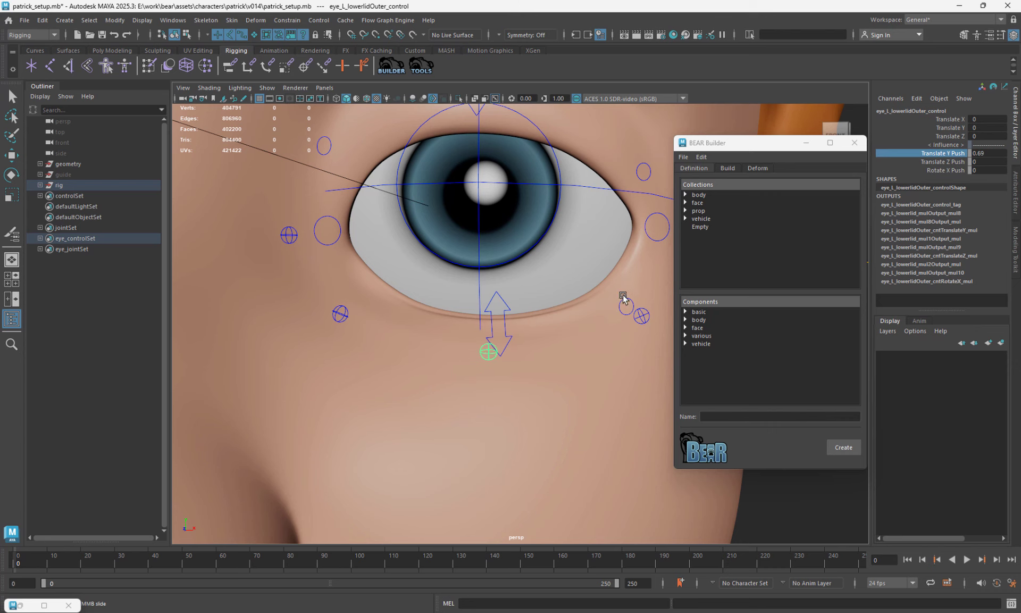
pyautogui.scroll(-15, 623, 298)
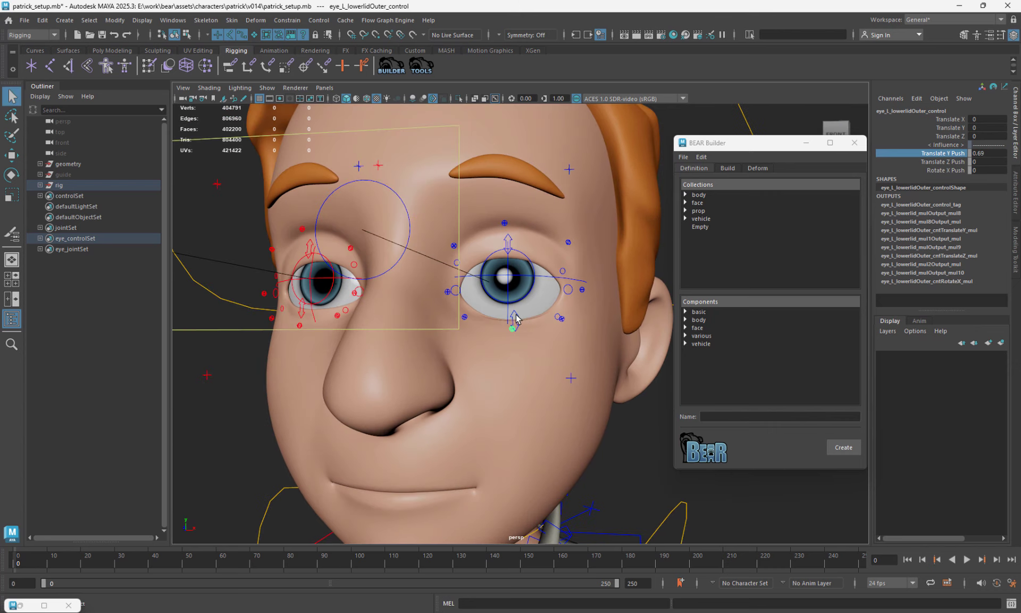
# - Pull the left eye's main lower lid control down to about 1.55 in Y and check the lid from the side
pyautogui.click(515, 316)
pyautogui.press('w')
pyautogui.moveTo(514, 323)
pyautogui.mouseDown()
pyautogui.moveTo(515, 287)
pyautogui.moveTo(515, 332)
pyautogui.mouseUp()
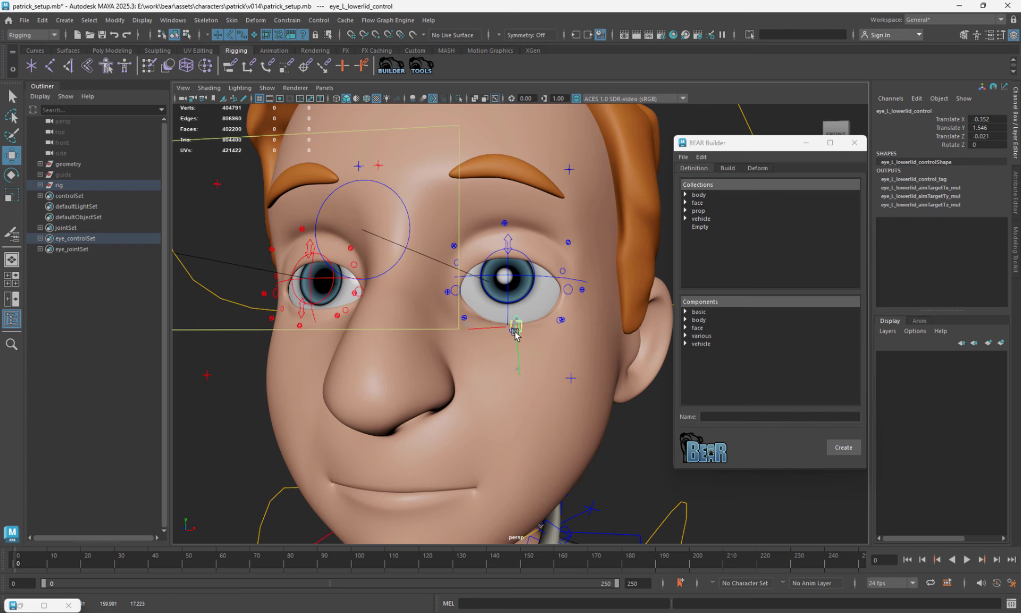
pyautogui.keyDown('alt'); pyautogui.moveTo(463, 335); pyautogui.dragTo(561, 341, button='right'); pyautogui.keyUp('alt')
pyautogui.keyDown('alt'); pyautogui.moveTo(561, 340); pyautogui.dragTo(432, 359); pyautogui.keyUp('alt')
pyautogui.keyDown('alt'); pyautogui.moveTo(428, 358); pyautogui.dragTo(440, 359, button='right'); pyautogui.keyUp('alt')
# - Try moving the left eye's middle outer lower lid control downward, and undo the move
pyautogui.press('q')
pyautogui.click(469, 329)
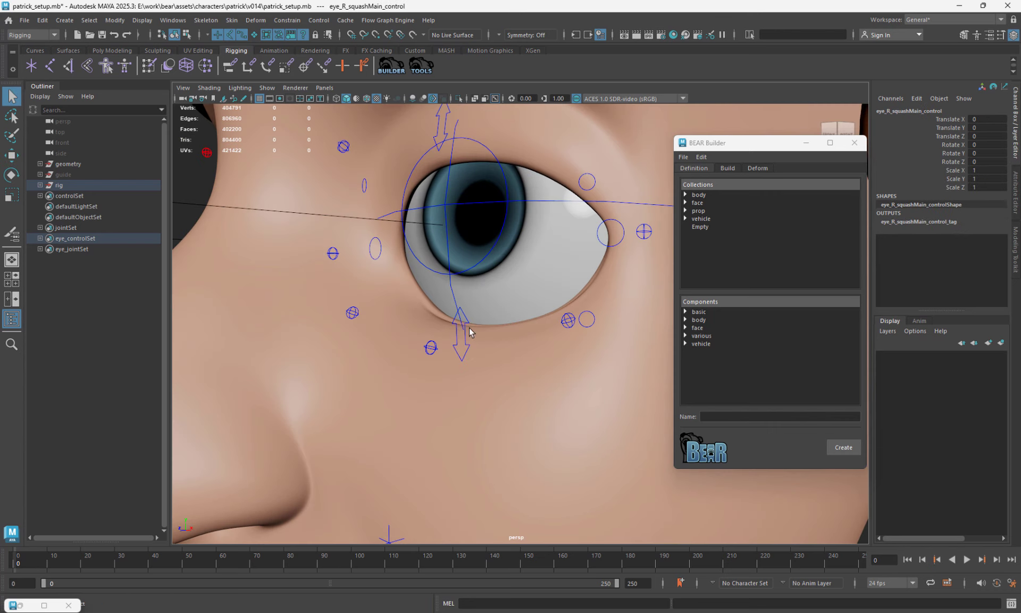
pyautogui.click(432, 349)
pyautogui.press('w')
pyautogui.moveTo(437, 351); pyautogui.dragTo(427, 412)
pyautogui.hotkey('ctrl', 'z')
pyautogui.hotkey('ctrl', 'z')
pyautogui.hotkey('ctrl', 'z')
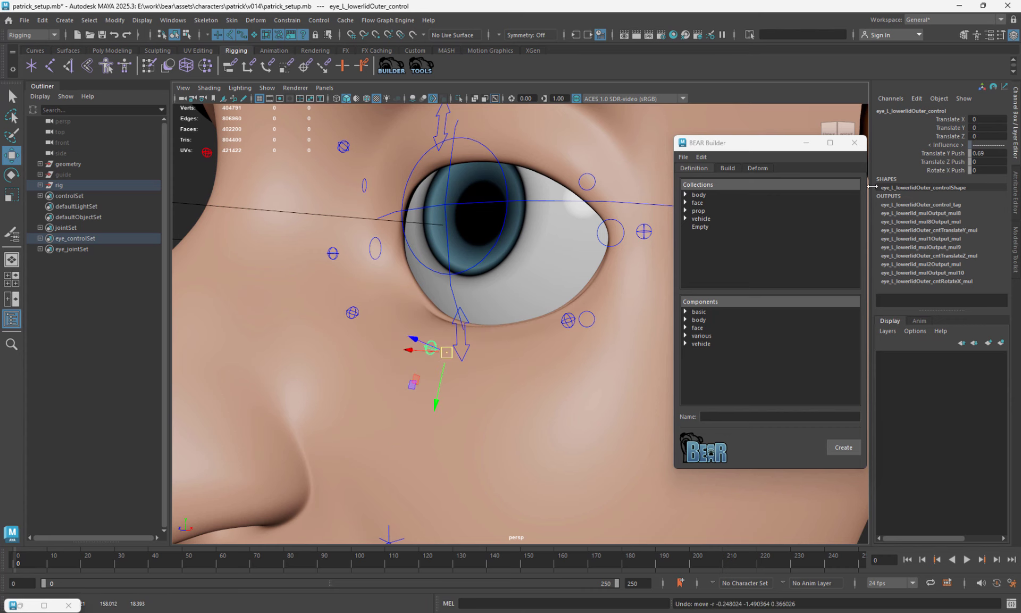
# - Set the left eye's middle outer lower lid control's Translate Y Push to 0.98
pyautogui.click(961, 153)
pyautogui.moveTo(552, 291); pyautogui.dragTo(586, 302, button='middle')
pyautogui.scroll(-10, 564, 299)
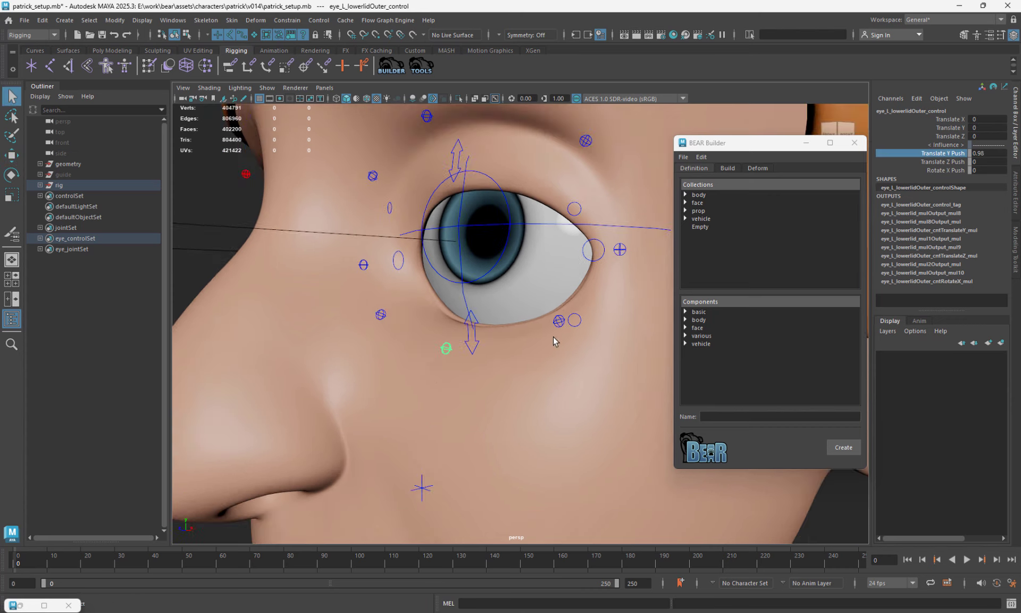
# - Reset the left eye's main lower lid control's Translate X, Y and Z to 0
pyautogui.click(513, 331)
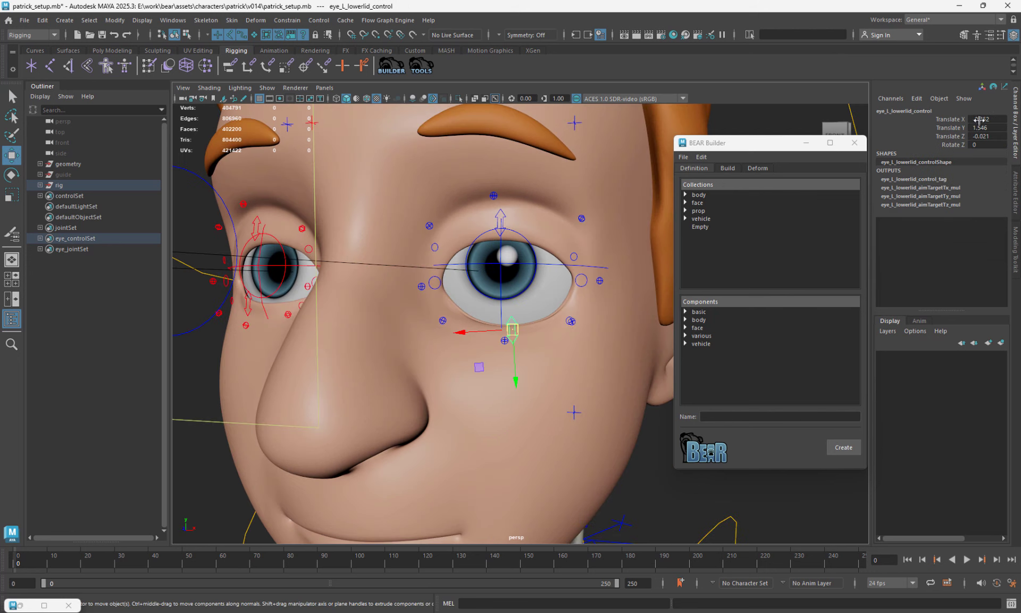
pyautogui.moveTo(980, 120); pyautogui.dragTo(980, 137)
pyautogui.write('0')
pyautogui.press('Return')
# - Mirror the updated lower lid settings to the other side and save the rig settings, overwriting the existing file
pyautogui.scroll(-5, 597, 285)
pyautogui.press('q')
pyautogui.click(633, 344)
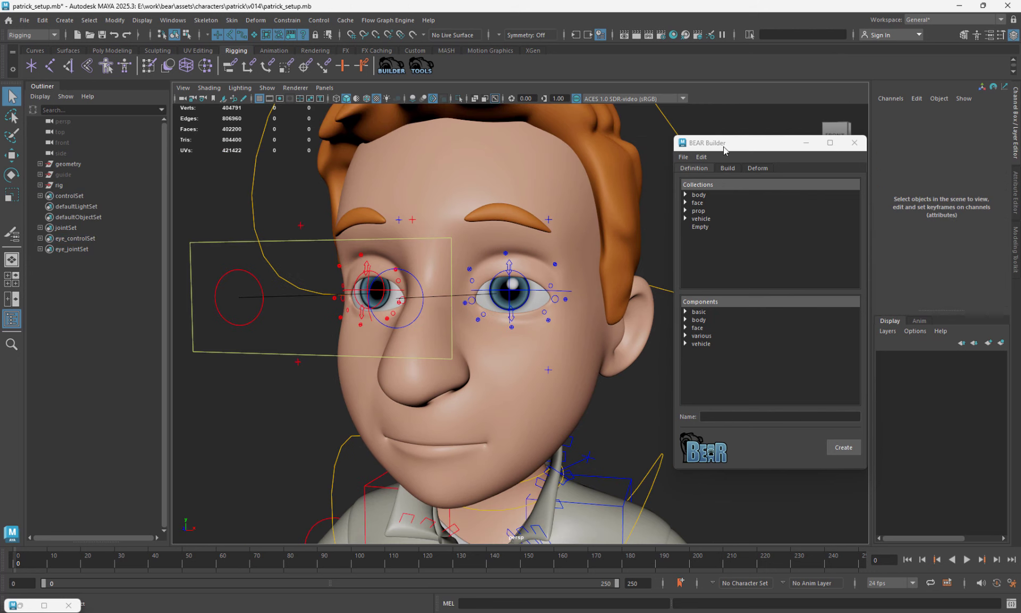
pyautogui.click(702, 157)
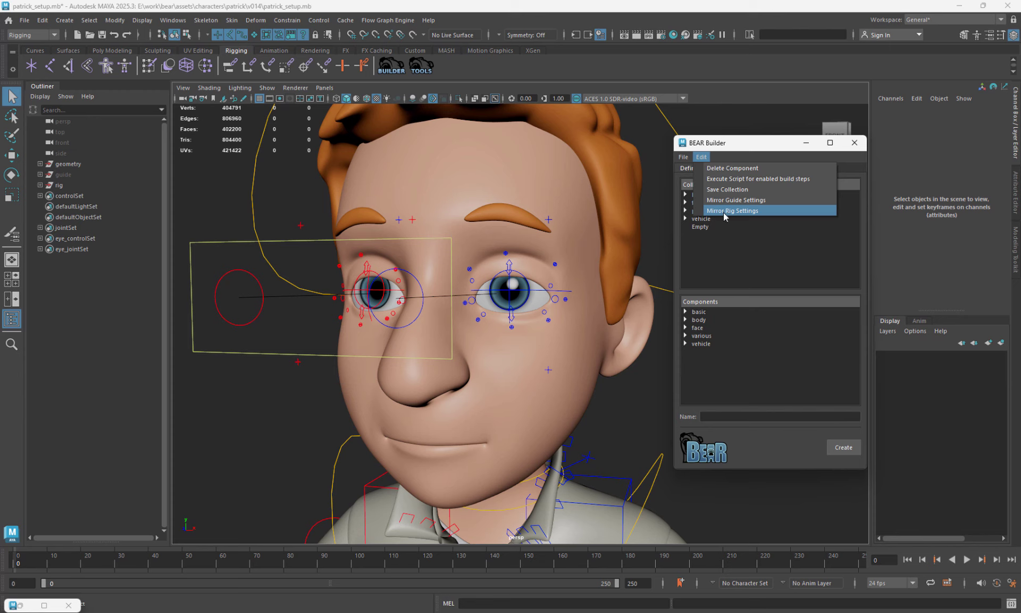
pyautogui.click(724, 212)
pyautogui.click(687, 159)
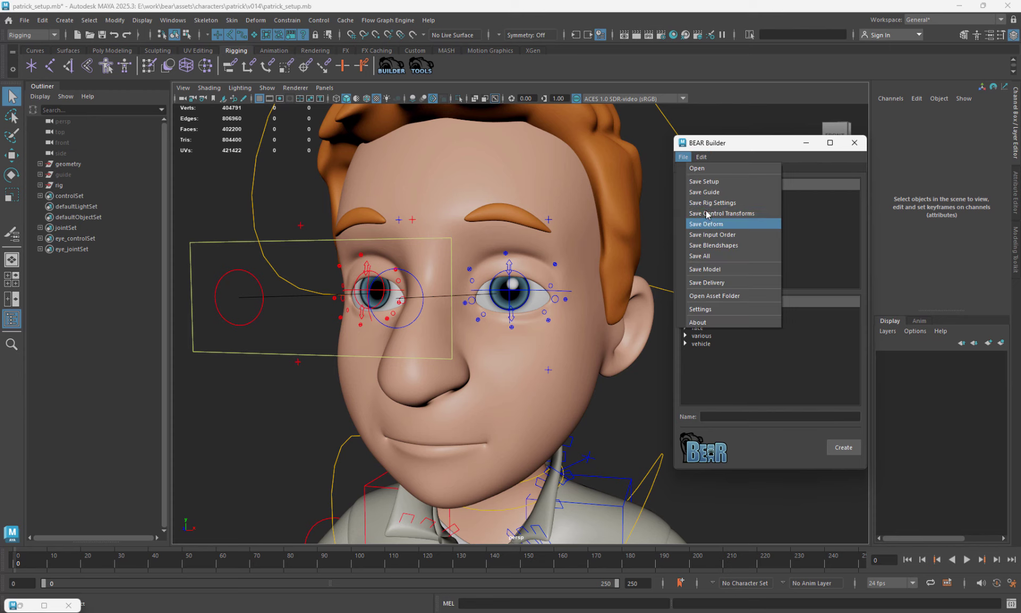
pyautogui.click(709, 213)
pyautogui.click(510, 320)
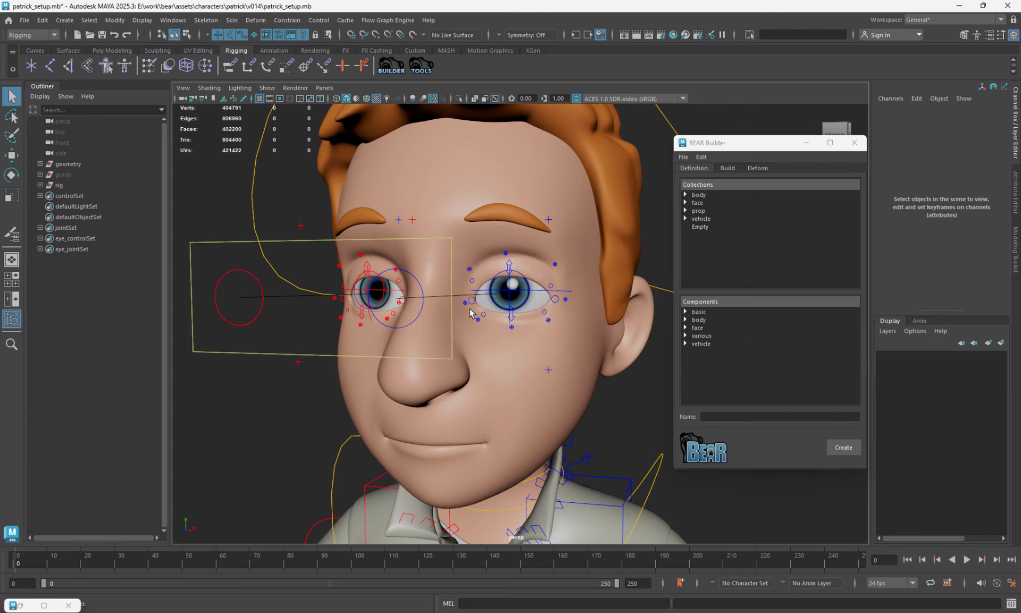
# - Test how both eyes' lids follow an upward look by raising the eye target control, and undo the move
pyautogui.click(483, 234)
pyautogui.press('w')
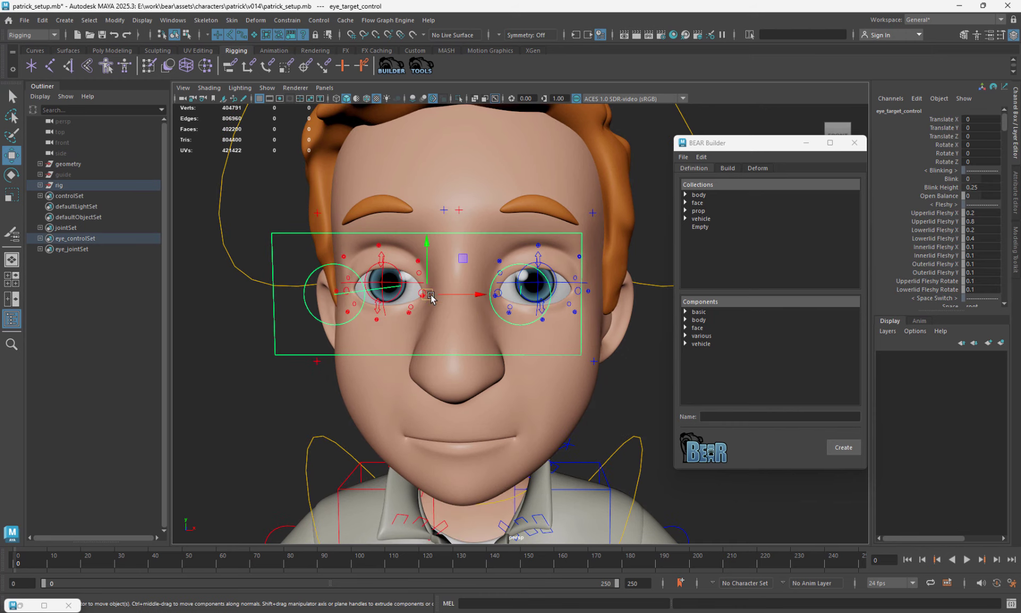
pyautogui.moveTo(431, 292); pyautogui.dragTo(469, 130)
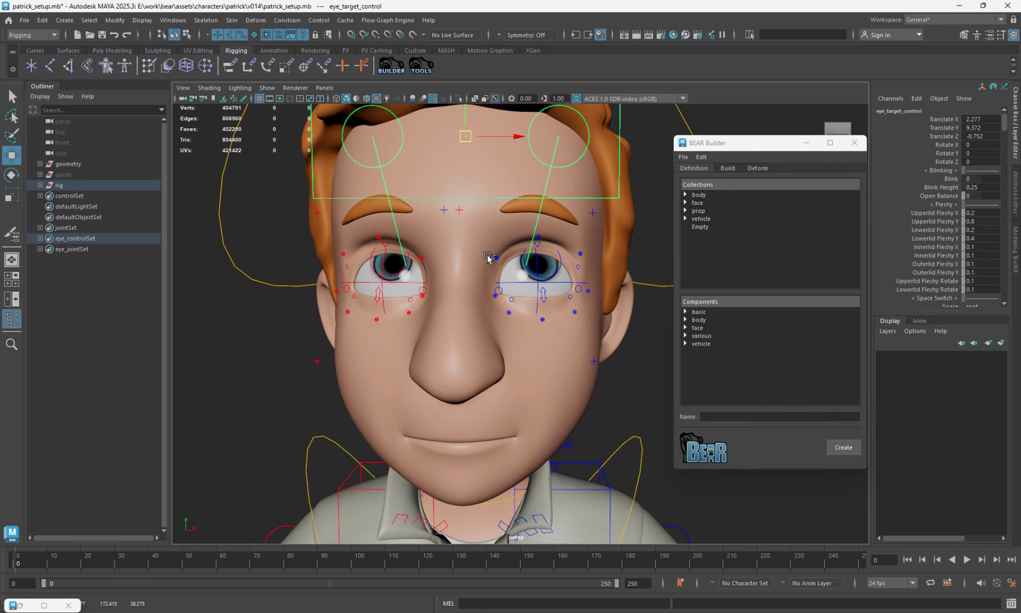
pyautogui.hotkey('ctrl', 'z')
# - Rotate the left eyeball control upward to about -16.6 in X and -3.75 in Y to test the lids
pyautogui.keyDown('alt'); pyautogui.moveTo(591, 282); pyautogui.dragTo(529, 292); pyautogui.keyUp('alt')
pyautogui.scroll(5, 529, 292)
pyautogui.click(500, 264)
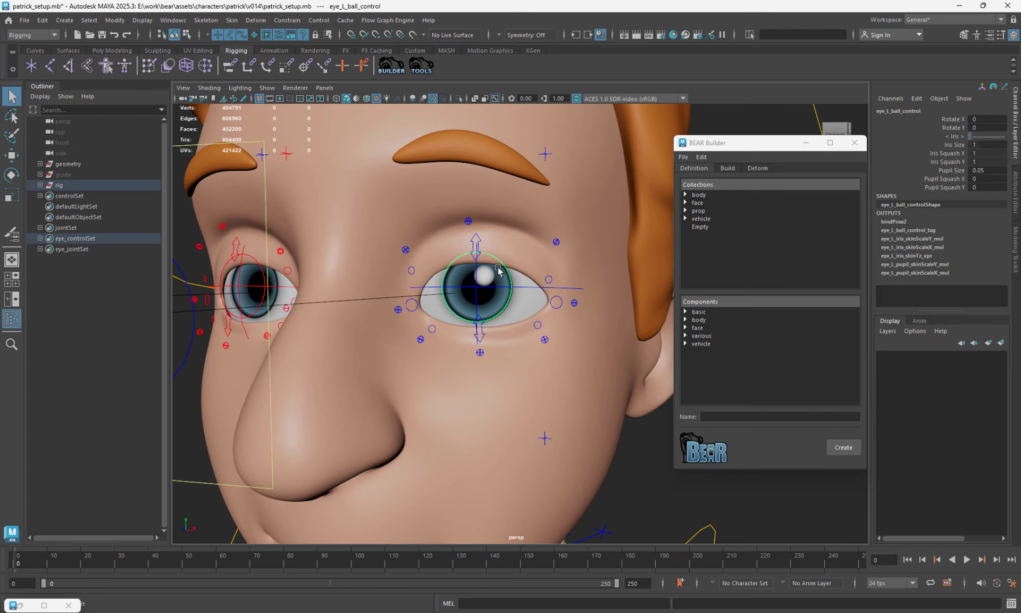
pyautogui.press('e')
pyautogui.scroll(4, 479, 298)
pyautogui.moveTo(477, 324)
pyautogui.mouseDown()
pyautogui.moveTo(478, 338)
pyautogui.moveTo(473, 309)
pyautogui.mouseUp()
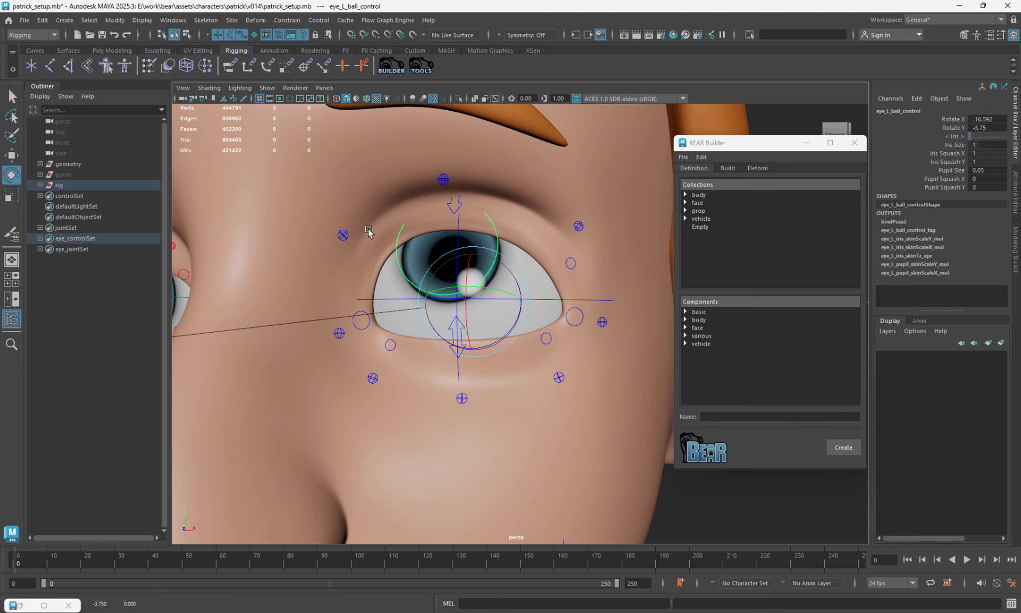
# - Undo the left eyeball control's test rotation and clear the selection
pyautogui.moveTo(487, 268); pyautogui.dragTo(481, 320)
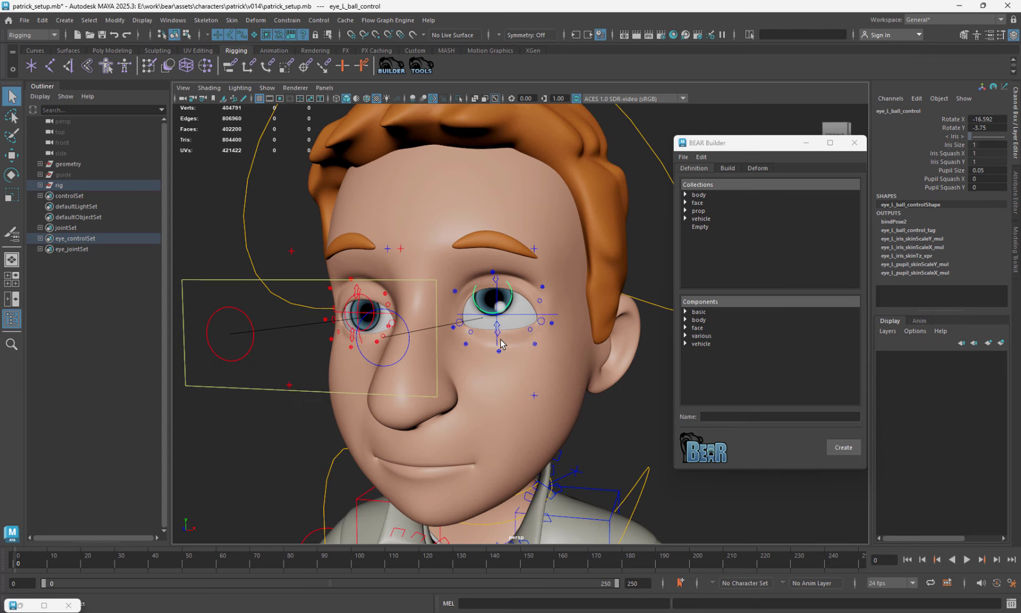
pyautogui.keyDown('alt'); pyautogui.moveTo(501, 340); pyautogui.dragTo(512, 340); pyautogui.keyUp('alt')
pyautogui.hotkey('ctrl', 'z')
pyautogui.click(601, 432)
pyautogui.keyDown('alt'); pyautogui.moveTo(601, 432); pyautogui.dragTo(534, 339, button='right'); pyautogui.keyUp('alt')
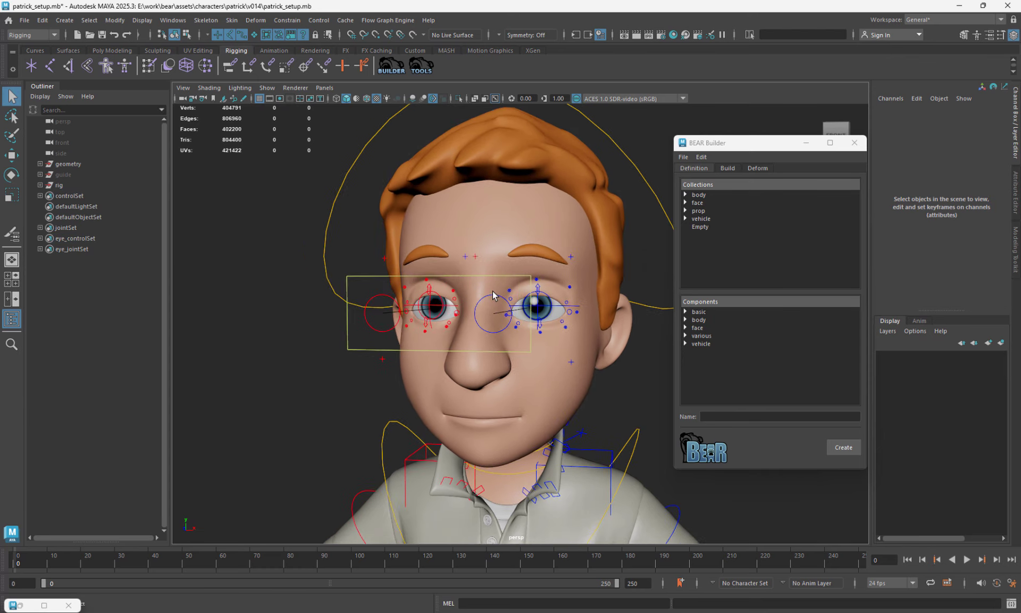
pyautogui.keyDown('alt'); pyautogui.moveTo(534, 339); pyautogui.dragTo(592, 357); pyautogui.keyUp('alt')
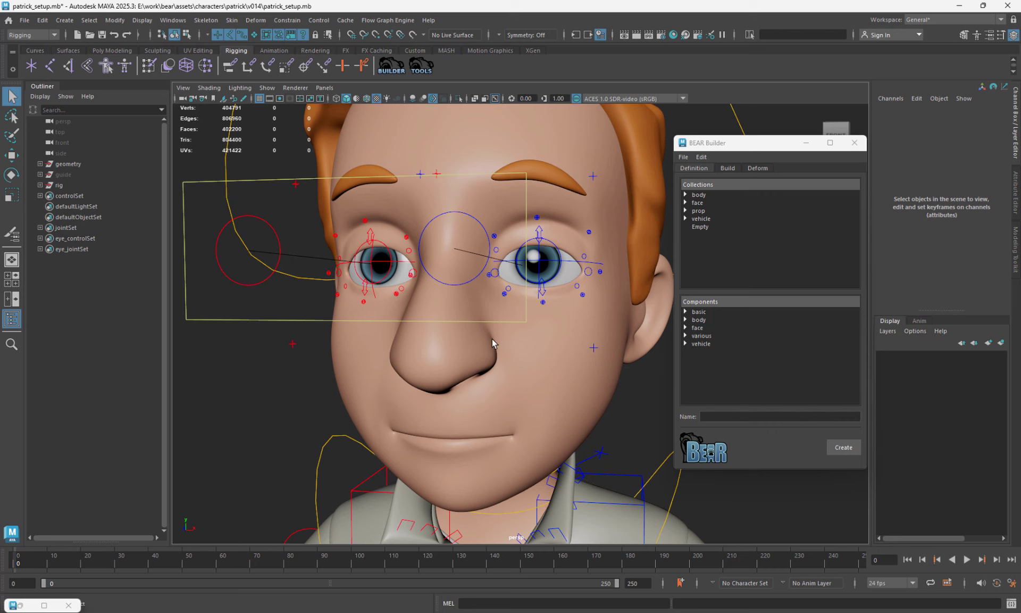
# - Raise the eye target control's Blink to 1 to close the lids
pyautogui.click(279, 320)
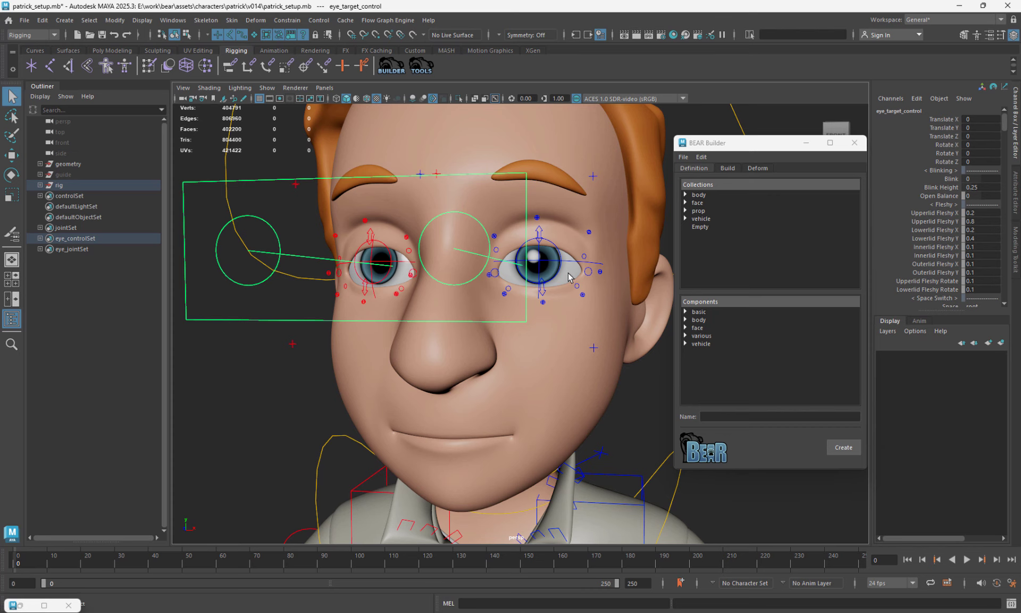
pyautogui.scroll(3, 525, 285)
pyautogui.click(943, 180)
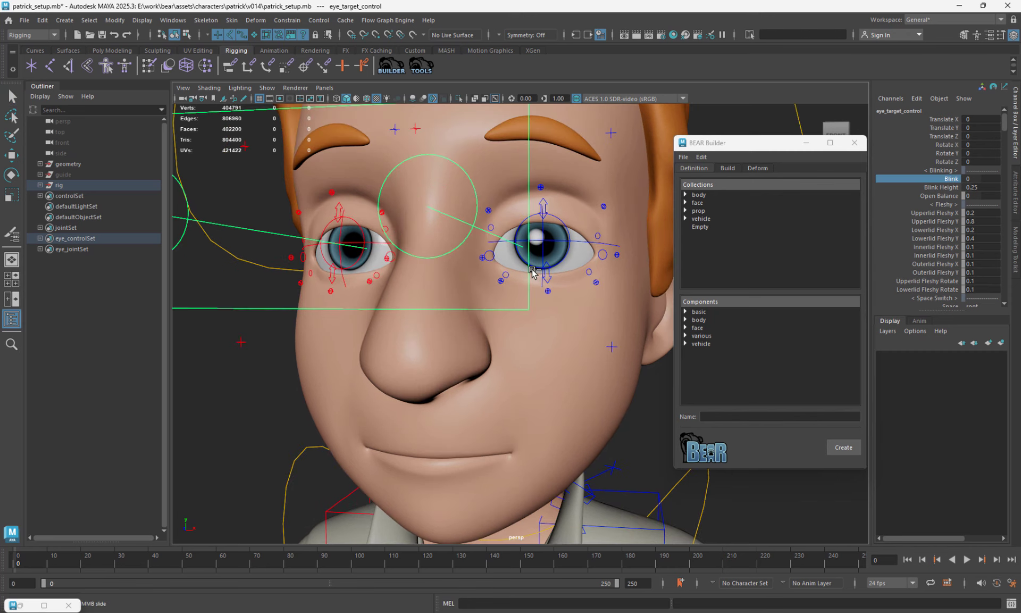
pyautogui.moveTo(534, 272); pyautogui.dragTo(586, 286, button='middle')
pyautogui.keyDown('alt'); pyautogui.moveTo(617, 333); pyautogui.dragTo(604, 358); pyautogui.keyUp('alt')
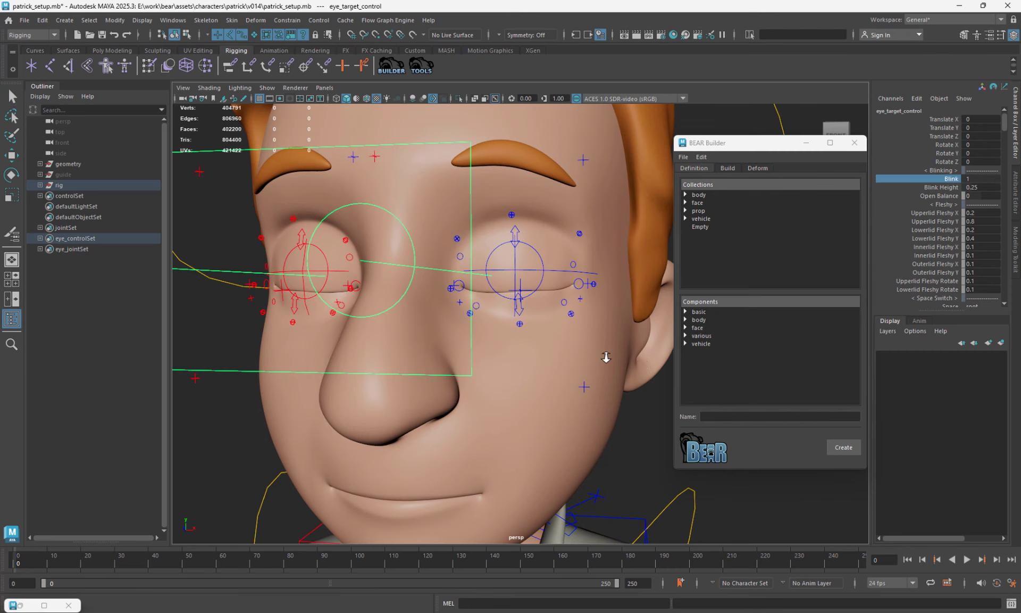
# - Try a slightly different Blink Height on the closed lids, undo it, and examine the left lid line from several angles
pyautogui.scroll(4, 604, 357)
pyautogui.keyDown('alt'); pyautogui.moveTo(558, 294); pyautogui.dragTo(561, 294); pyautogui.keyUp('alt')
pyautogui.click(943, 188)
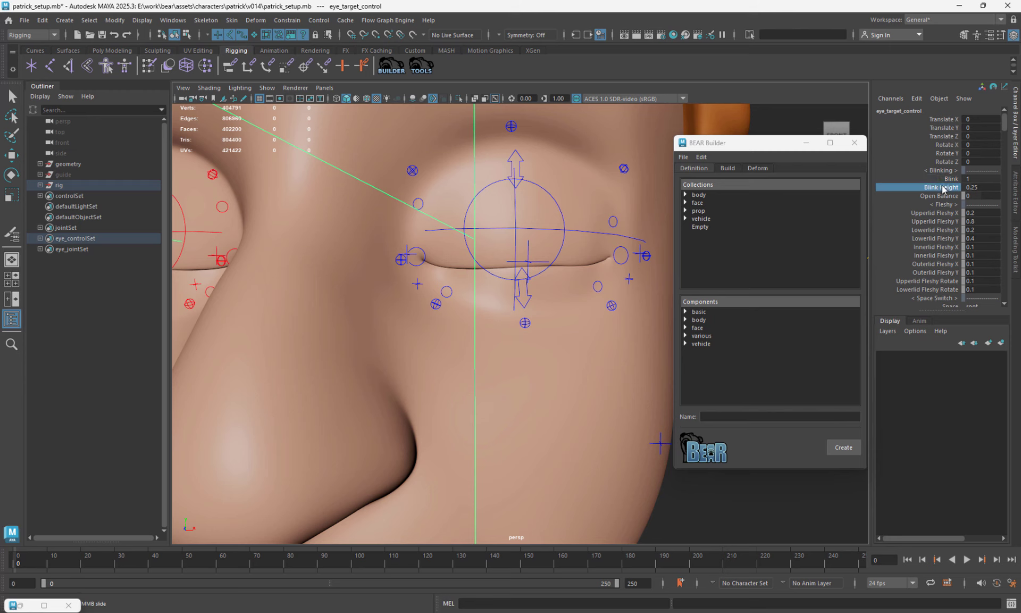
pyautogui.moveTo(576, 266); pyautogui.dragTo(556, 272, button='middle')
pyautogui.hotkey('ctrl', 'z')
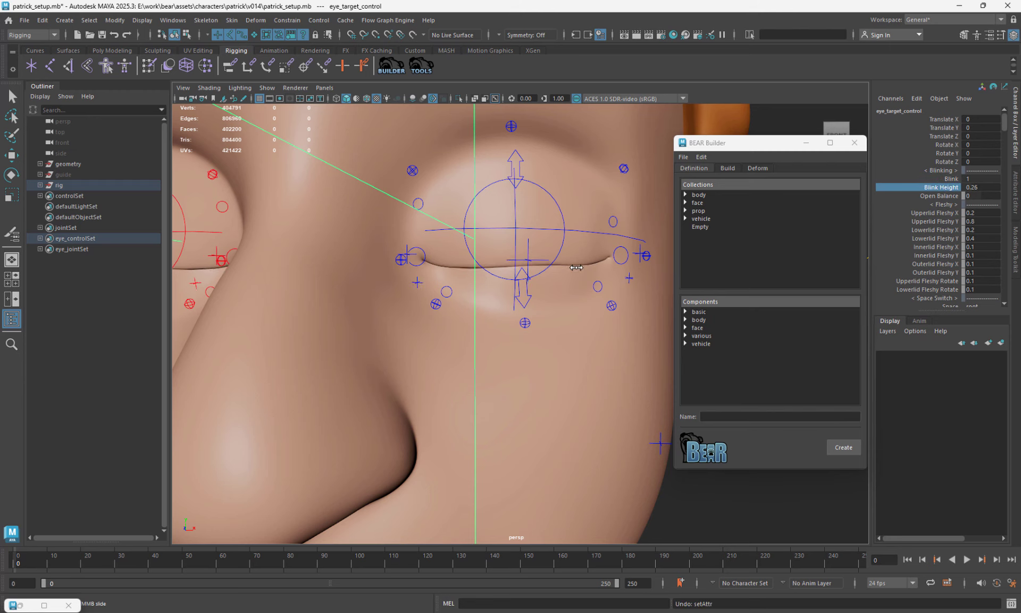
pyautogui.keyDown('alt'); pyautogui.moveTo(556, 273); pyautogui.dragTo(540, 281); pyautogui.keyUp('alt')
pyautogui.moveTo(540, 281)
pyautogui.keyDown('alt'); pyautogui.mouseDown(button='right')
pyautogui.moveTo(592, 330)
pyautogui.moveTo(541, 297)
pyautogui.mouseUp(button='right'); pyautogui.keyUp('alt')
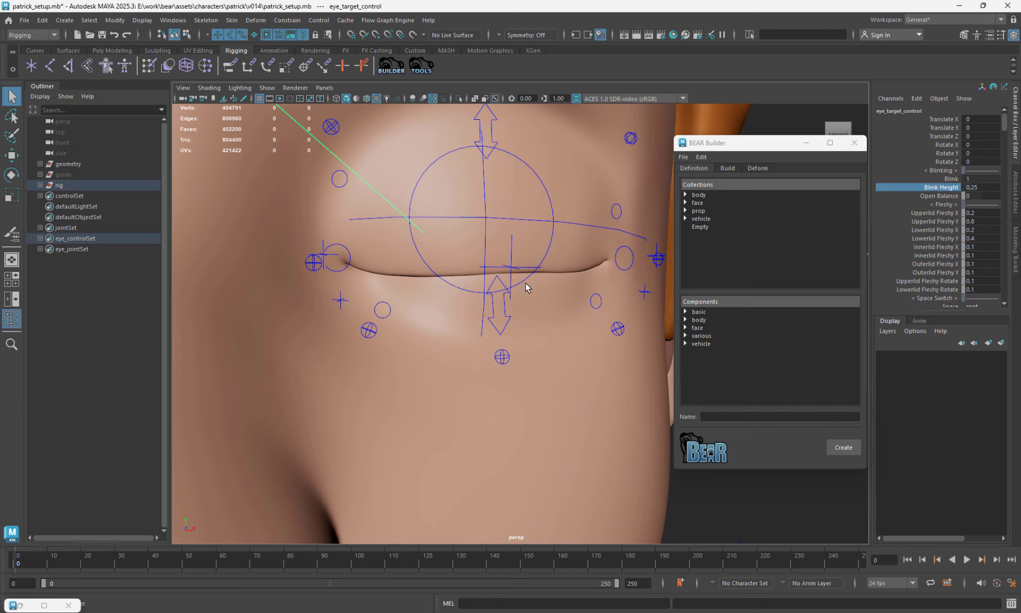
pyautogui.keyDown('alt'); pyautogui.moveTo(525, 287); pyautogui.dragTo(356, 259); pyautogui.keyUp('alt')
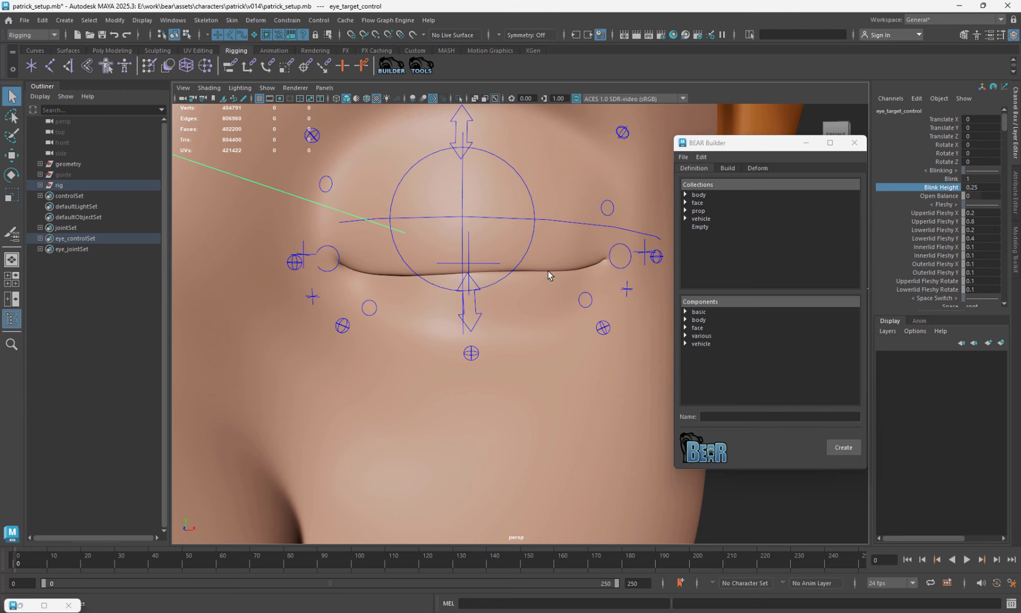
pyautogui.keyDown('alt'); pyautogui.moveTo(455, 258); pyautogui.dragTo(539, 268); pyautogui.keyUp('alt')
# - Lower the Blink to 0.53 and inspect the left eye's lower lid blink control on the half-open lids
pyautogui.click(951, 180)
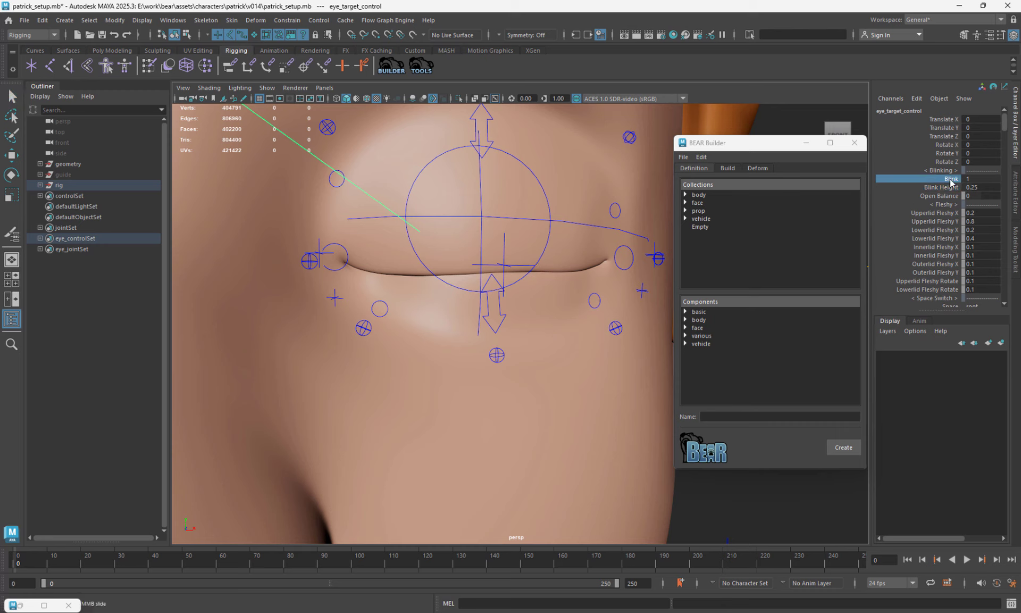
pyautogui.moveTo(572, 308); pyautogui.dragTo(538, 317, button='middle')
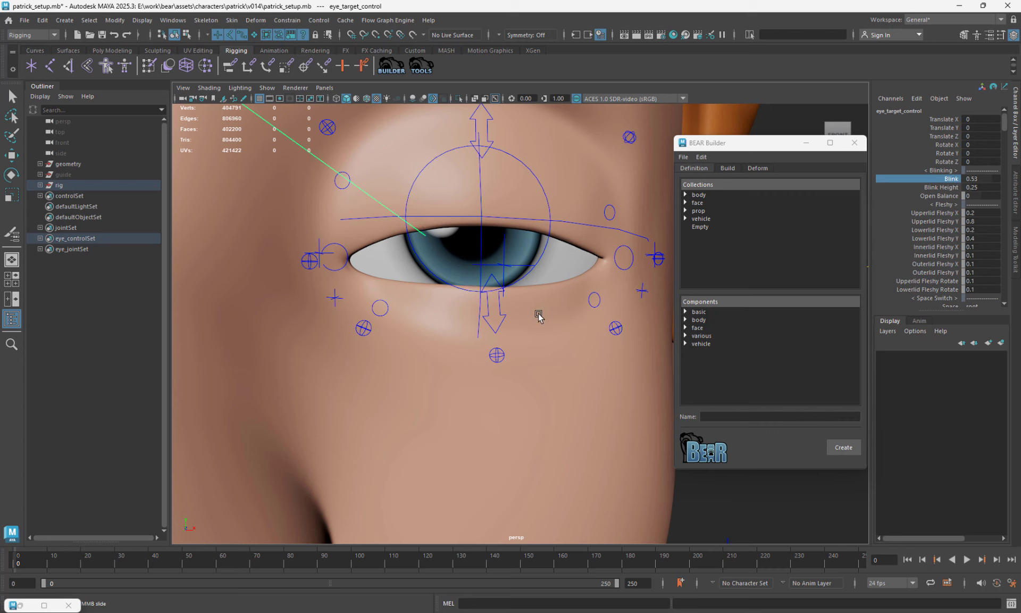
pyautogui.click(504, 266)
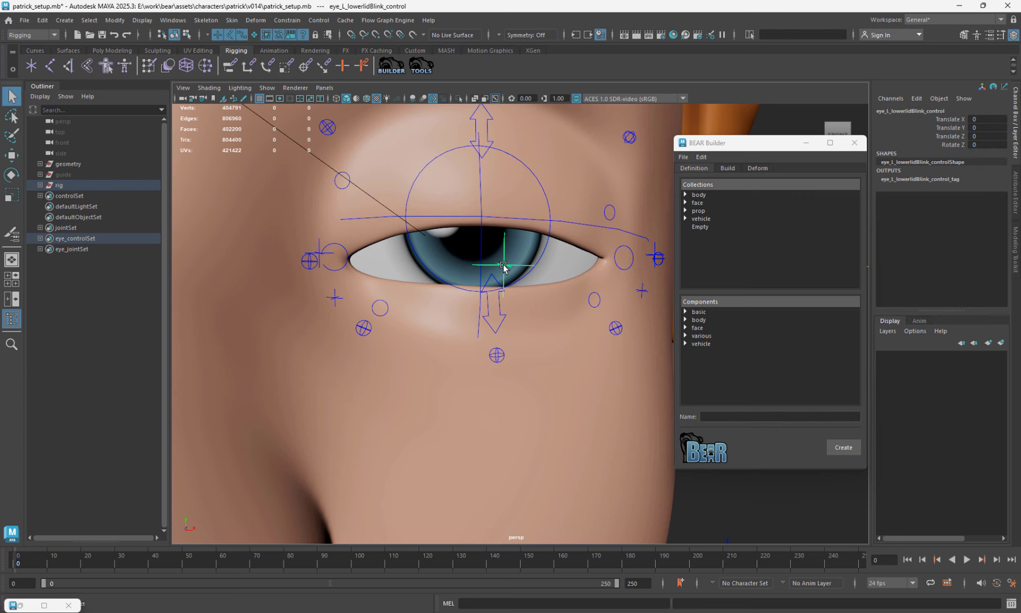
pyautogui.press('w')
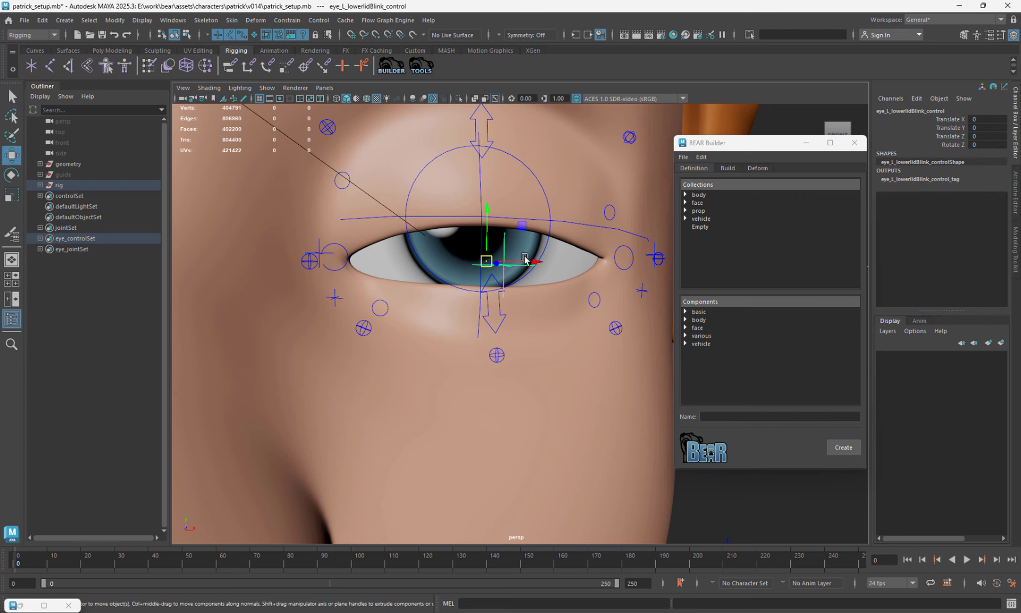
pyautogui.scroll(3, 529, 271)
pyautogui.keyDown('alt'); pyautogui.moveTo(527, 284); pyautogui.dragTo(510, 293, button='middle'); pyautogui.keyUp('alt')
pyautogui.scroll(-2, 494, 287)
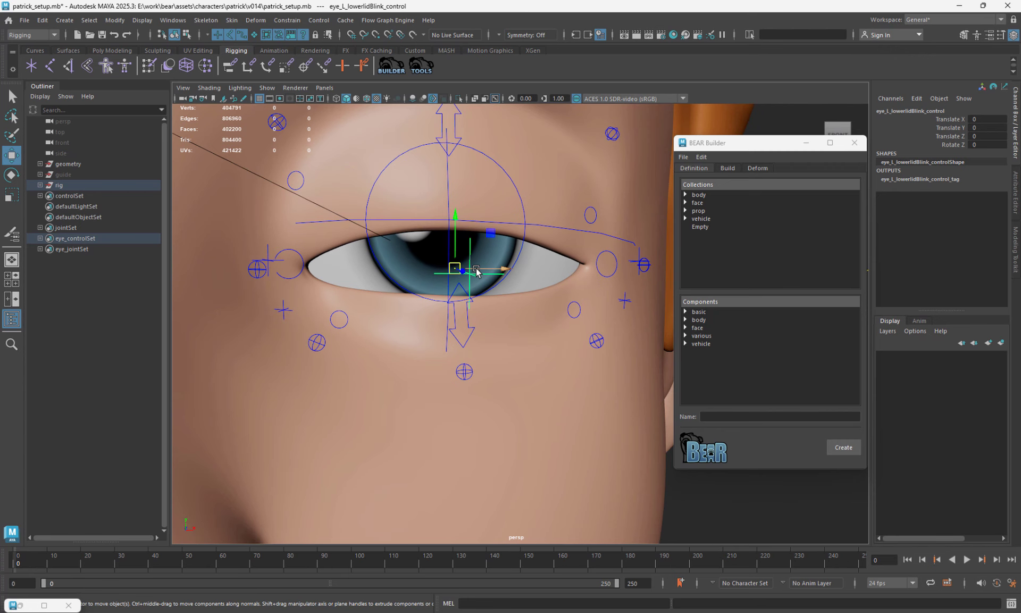
pyautogui.hotkey('ctrl', 'z')
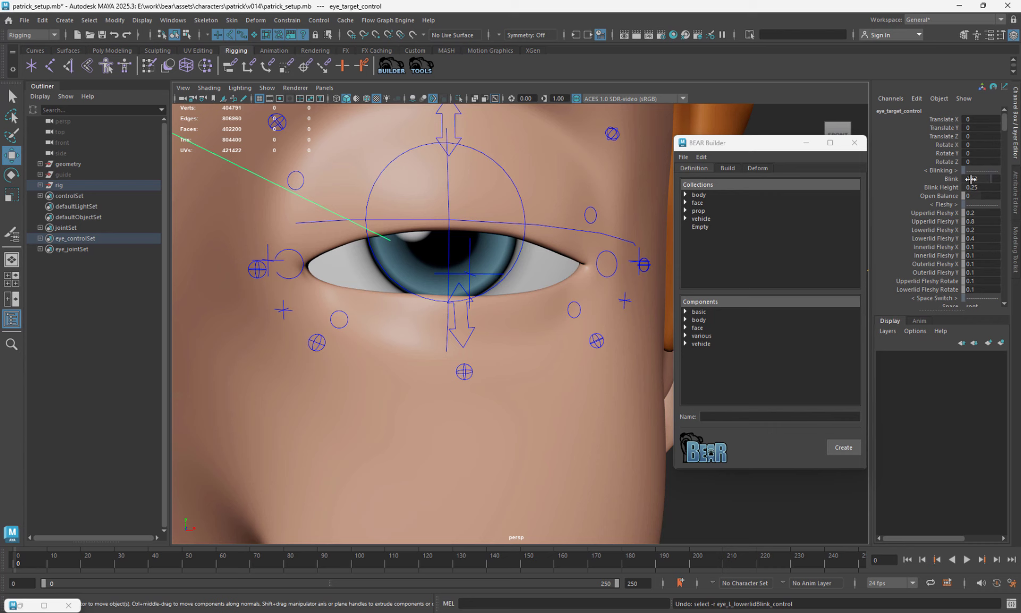
# - Check which controls are the left eye's upper lid blink control and main lower lid control
pyautogui.click(944, 179)
pyautogui.click(471, 273)
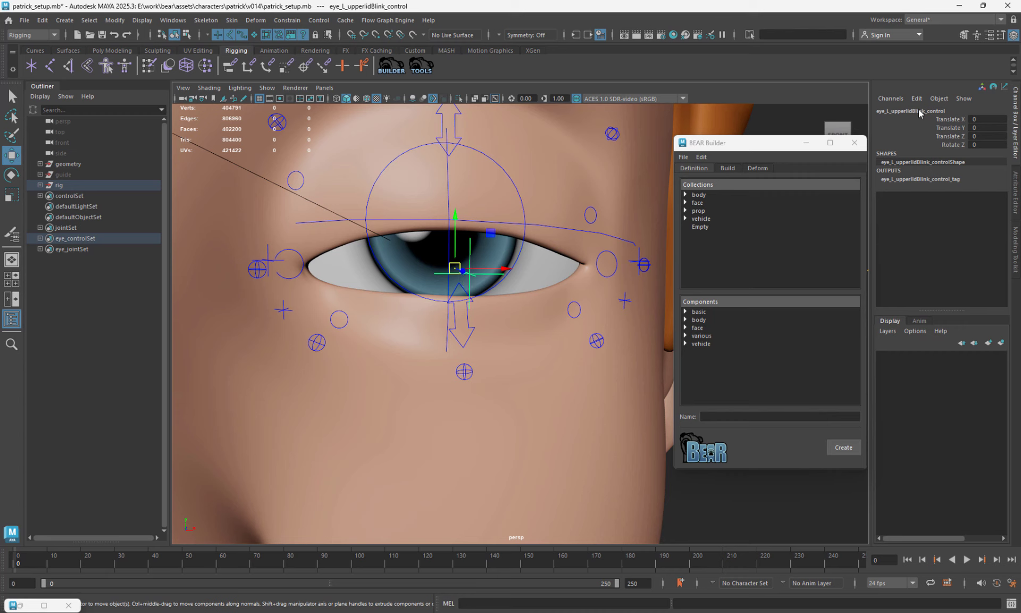
pyautogui.click(467, 328)
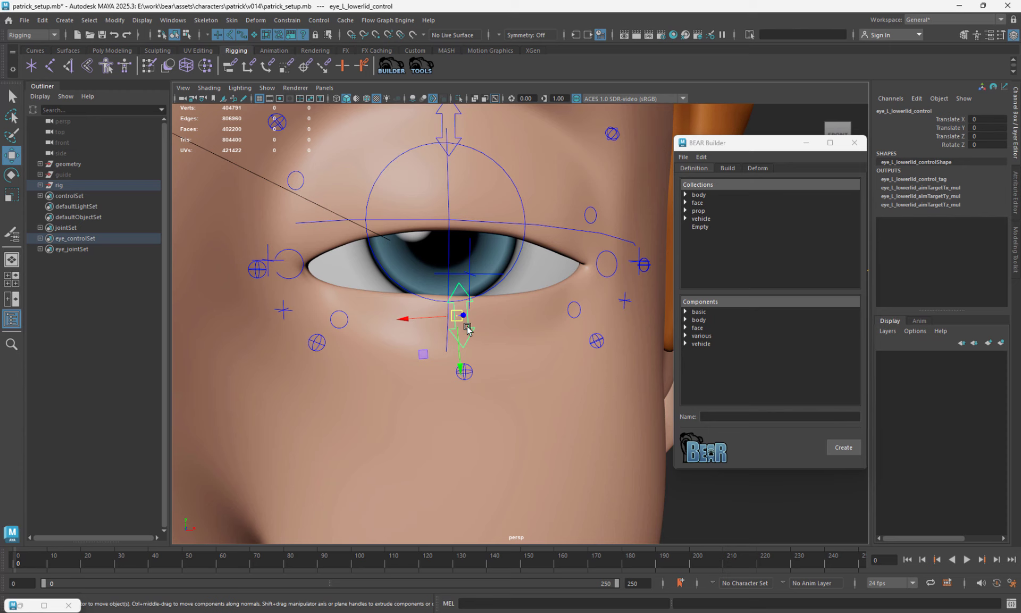
pyautogui.hotkey('ctrl', 'z')
pyautogui.press('q')
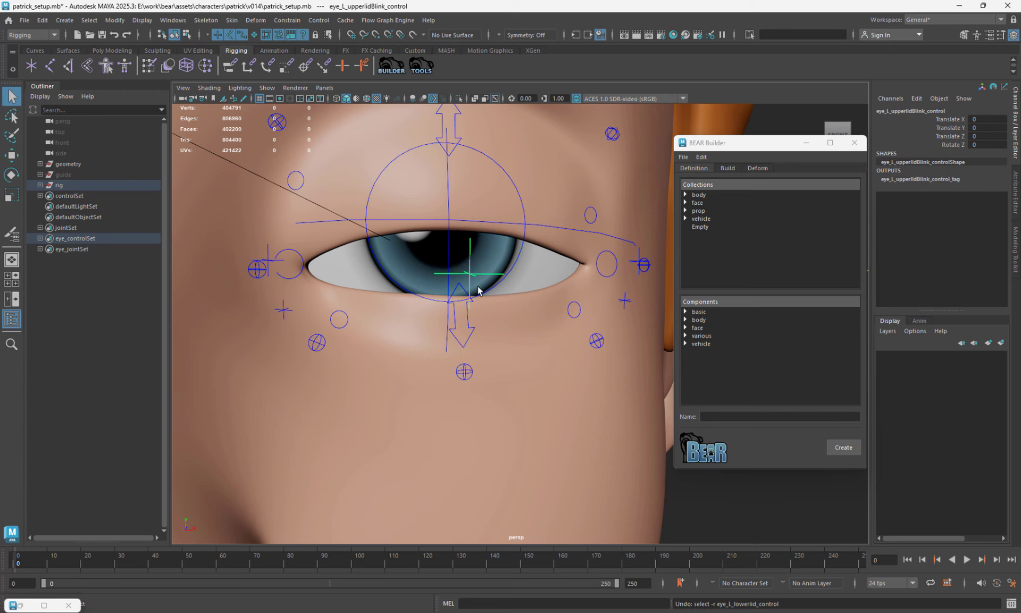
# - Set the eye target control's Blink back to 1 and focus on the left eye's closed lids
pyautogui.keyDown('alt'); pyautogui.moveTo(478, 288); pyautogui.dragTo(454, 229, button='right'); pyautogui.keyUp('alt')
pyautogui.click(558, 196)
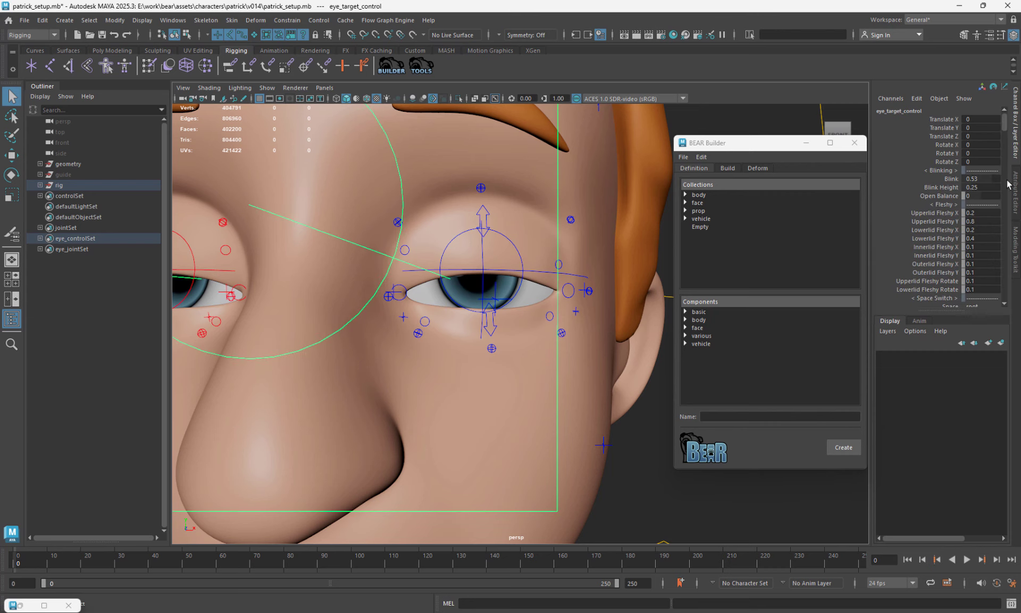
pyautogui.press('Return')
pyautogui.scroll(6, 482, 277)
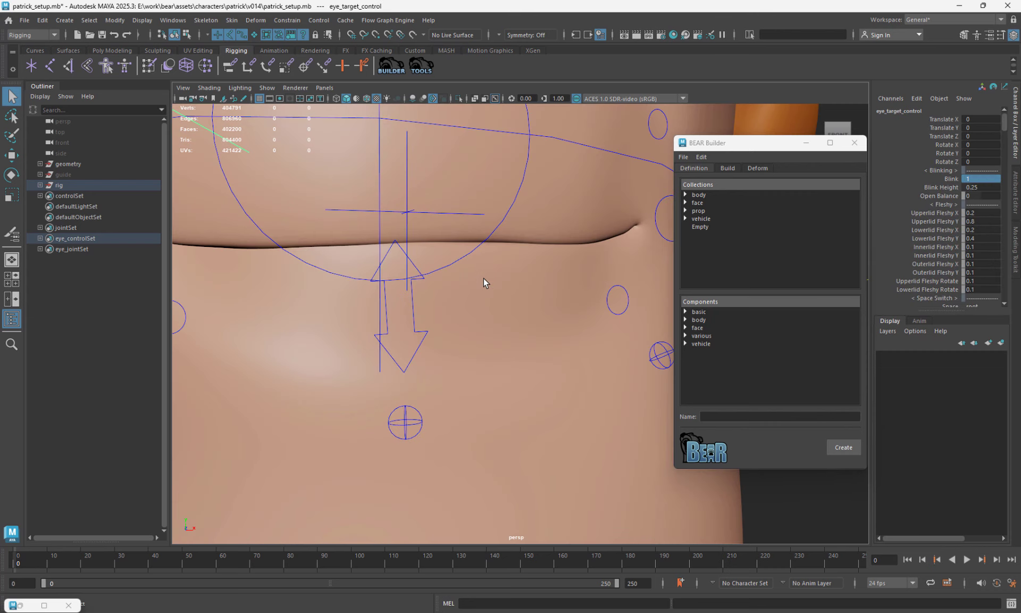
pyautogui.keyDown('alt'); pyautogui.moveTo(475, 242); pyautogui.dragTo(479, 246); pyautogui.keyUp('alt')
pyautogui.keyDown('alt'); pyautogui.moveTo(479, 247); pyautogui.dragTo(446, 203, button='right'); pyautogui.keyUp('alt')
# - Select the left eye's lower lid blink control in wireframe display and move it downward to test the closed lid
pyautogui.press('4')
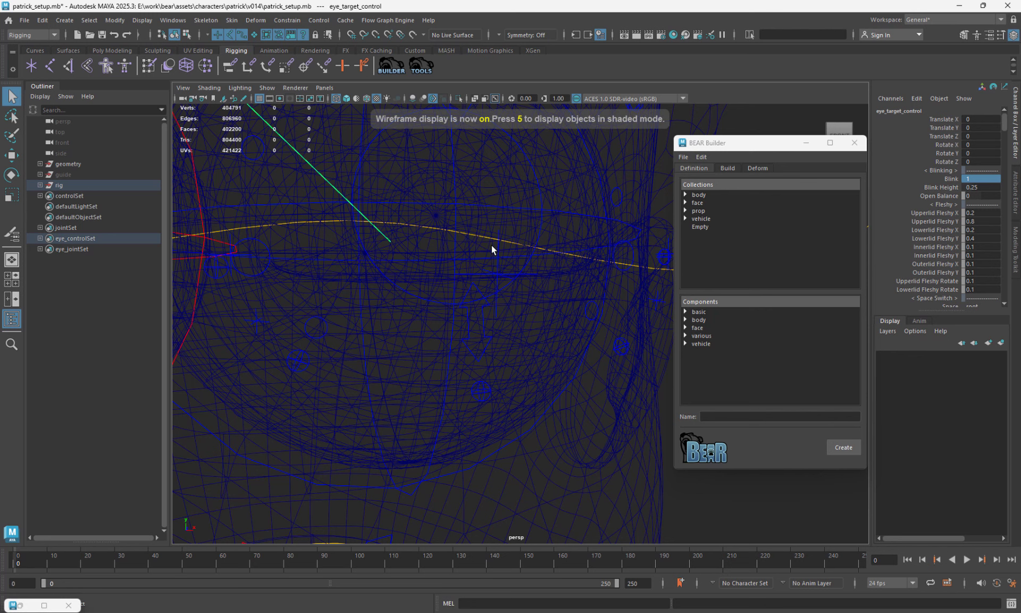
pyautogui.click(504, 251)
pyautogui.press('w')
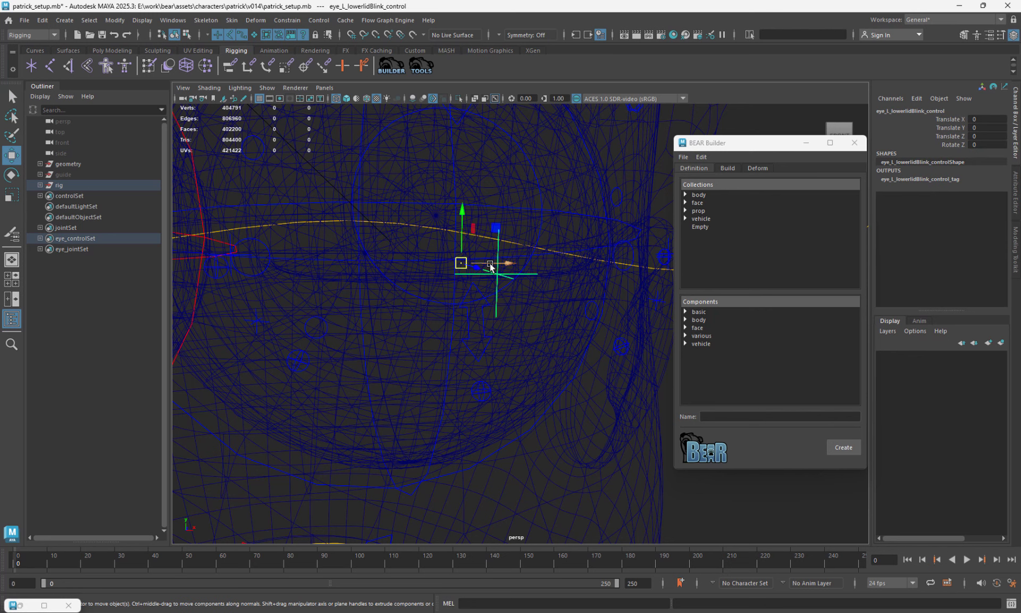
pyautogui.press('5')
pyautogui.moveTo(461, 263)
pyautogui.mouseDown()
pyautogui.moveTo(459, 324)
pyautogui.moveTo(495, 341)
pyautogui.moveTo(475, 336)
pyautogui.mouseUp()
pyautogui.press('6')
# - Raise the left eye's upper lid blink control, and shift the lower lid blink control upward
pyautogui.click(494, 275)
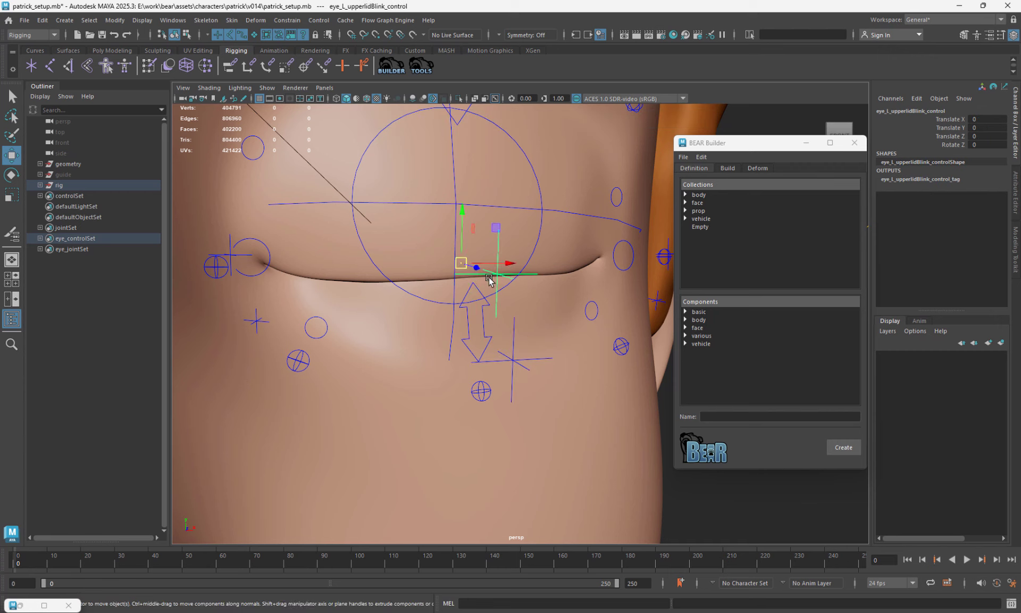
pyautogui.moveTo(490, 278); pyautogui.dragTo(479, 219)
pyautogui.click(512, 334)
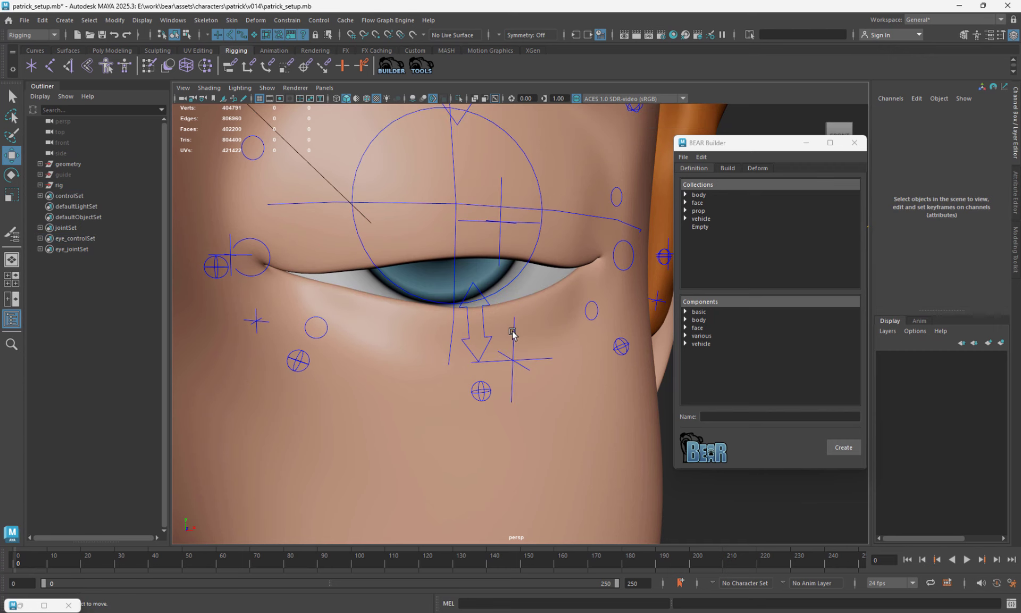
pyautogui.click(511, 359)
pyautogui.moveTo(482, 342); pyautogui.dragTo(486, 292)
# - Undo the separate test moves of the left eye's upper and lower lid blink controls
pyautogui.hotkey('ctrl', 'z')
pyautogui.hotkey('ctrl', 'z')
pyautogui.hotkey('ctrl', 'z')
pyautogui.hotkey('ctrl', 'z')
pyautogui.hotkey('ctrl', 'z')
pyautogui.hotkey('ctrl', 'z')
pyautogui.hotkey('ctrl', 'z')
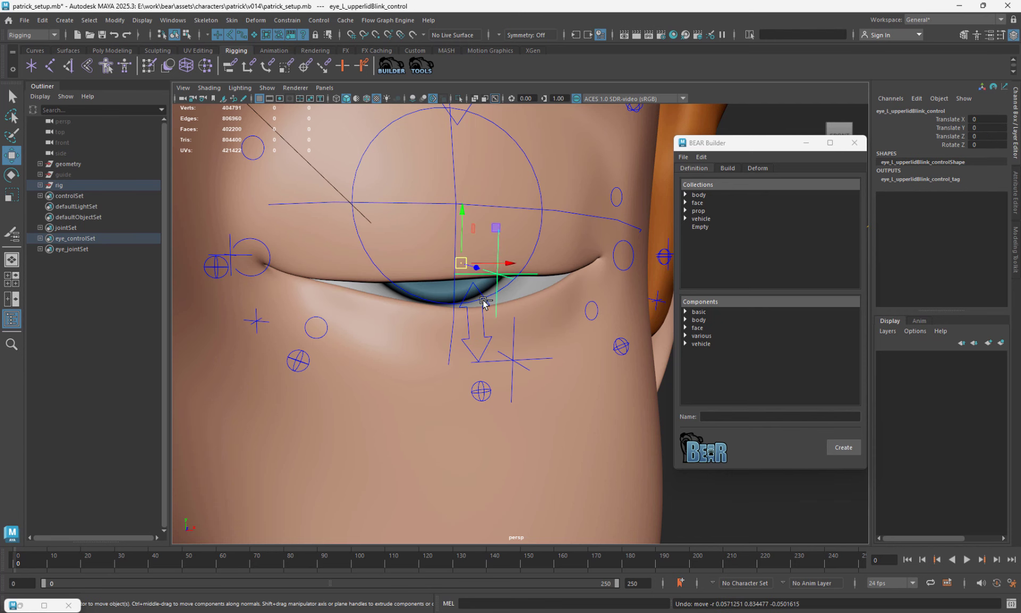
# - Lower the left eye's upper and lower lid blink controls together to about X 0.086, Y -0.819 and Z 0.187
pyautogui.press('q')
pyautogui.press('4')
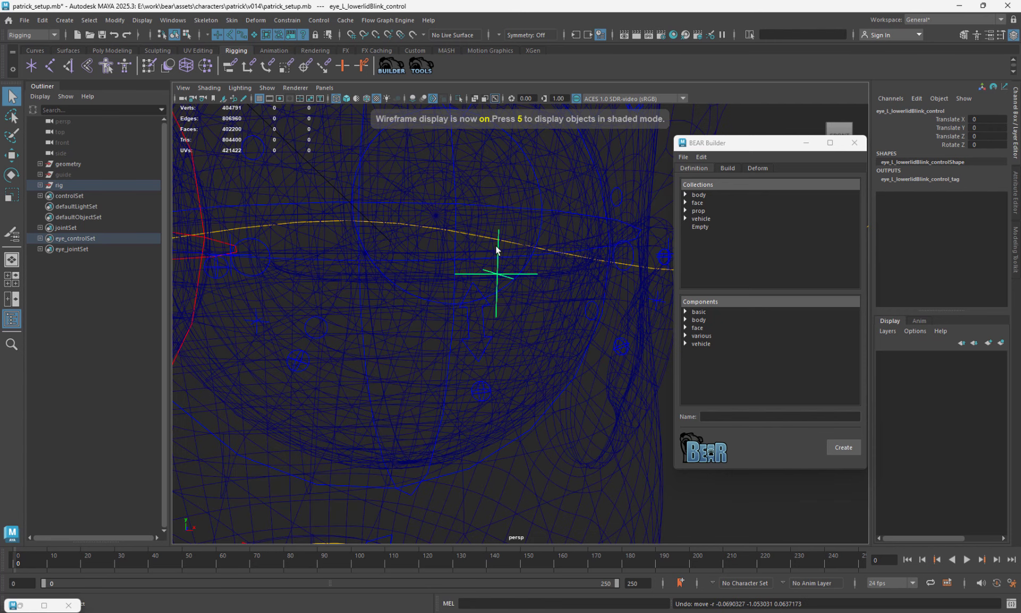
pyautogui.click(502, 251)
pyautogui.press('5')
pyautogui.press('w')
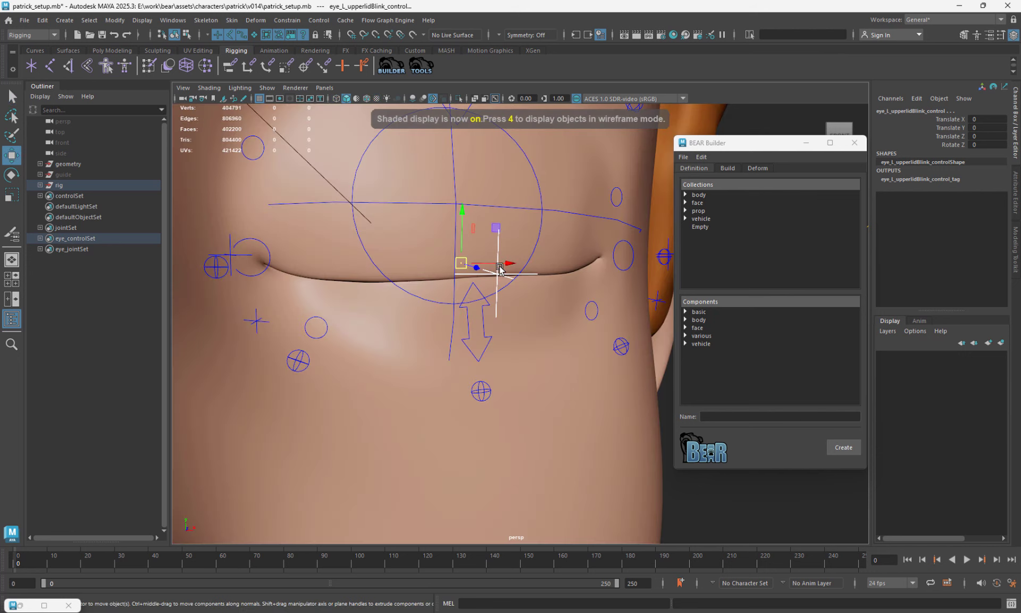
pyautogui.moveTo(462, 266); pyautogui.dragTo(464, 311)
pyautogui.press('q')
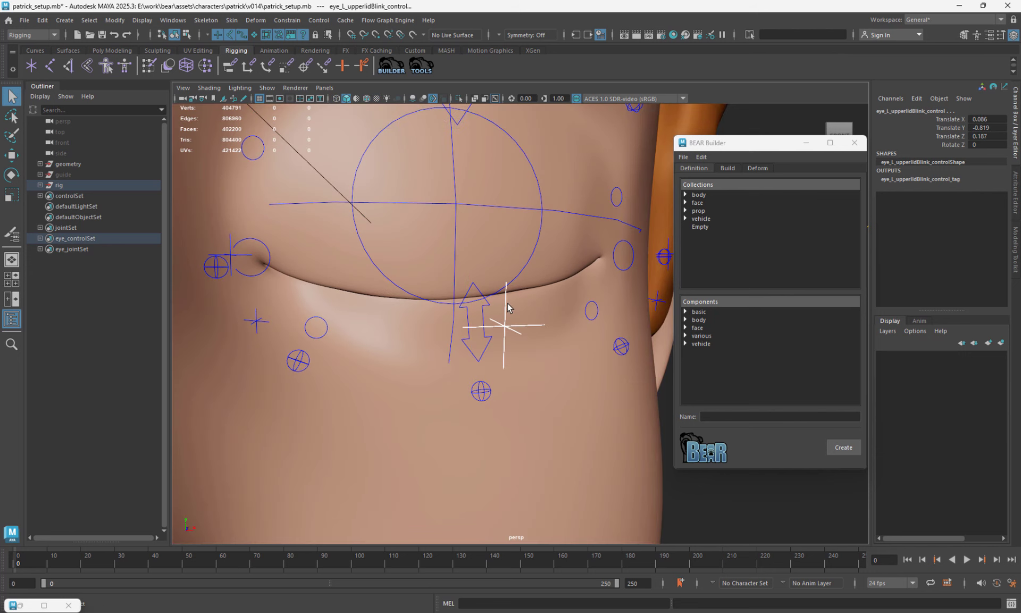
# - Try moving the left eye's lower lid blink control on its own, and undo the move
pyautogui.click(504, 334)
pyautogui.press('w')
pyautogui.moveTo(463, 311); pyautogui.dragTo(411, 296)
pyautogui.hotkey('ctrl', 'z')
pyautogui.press('q')
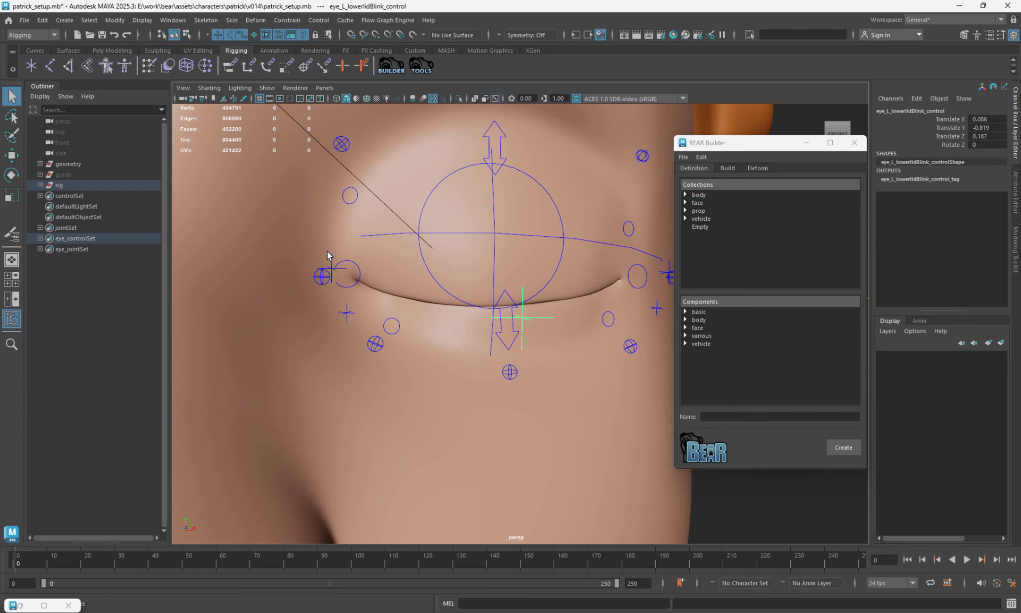
# - Move the left eye's inner lid blink control to about X -0.204, Y -0.095 and Z -0.007
pyautogui.click(334, 269)
pyautogui.press('w')
pyautogui.press('4')
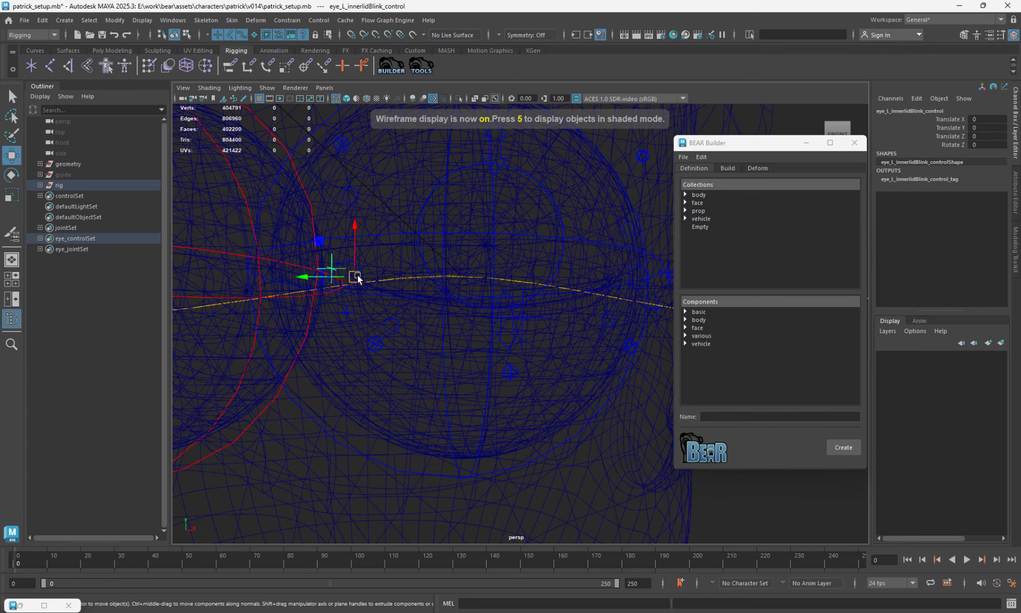
pyautogui.press('5')
pyautogui.moveTo(357, 279); pyautogui.dragTo(358, 289)
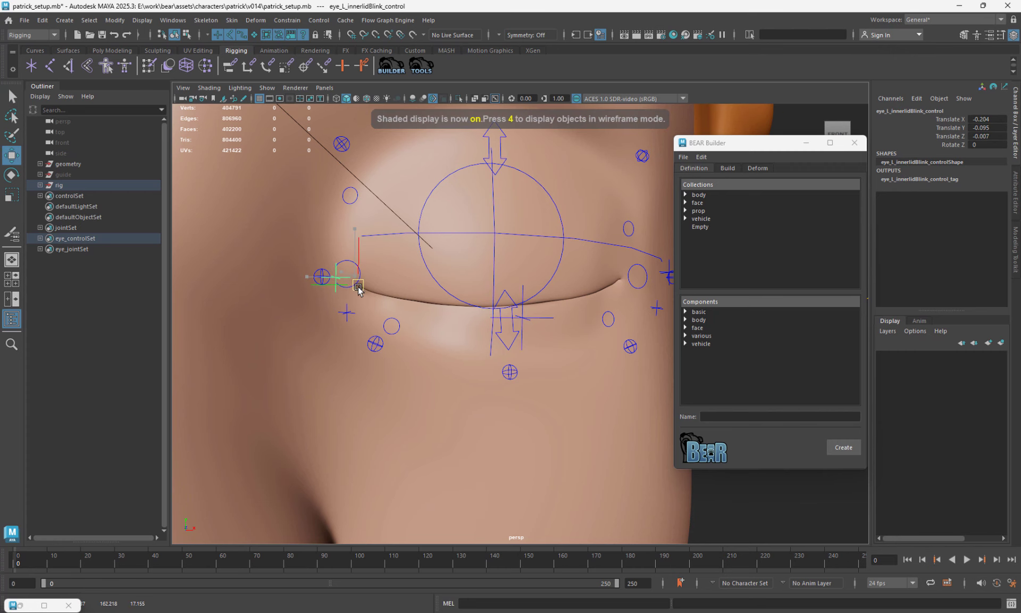
# - Move the left eye's outer lid blink control to about X 0.323, Y 0.031 and Z 0.039, and reselect the eye target control
pyautogui.keyDown('alt'); pyautogui.moveTo(525, 297); pyautogui.dragTo(587, 292); pyautogui.keyUp('alt')
pyautogui.click(629, 282)
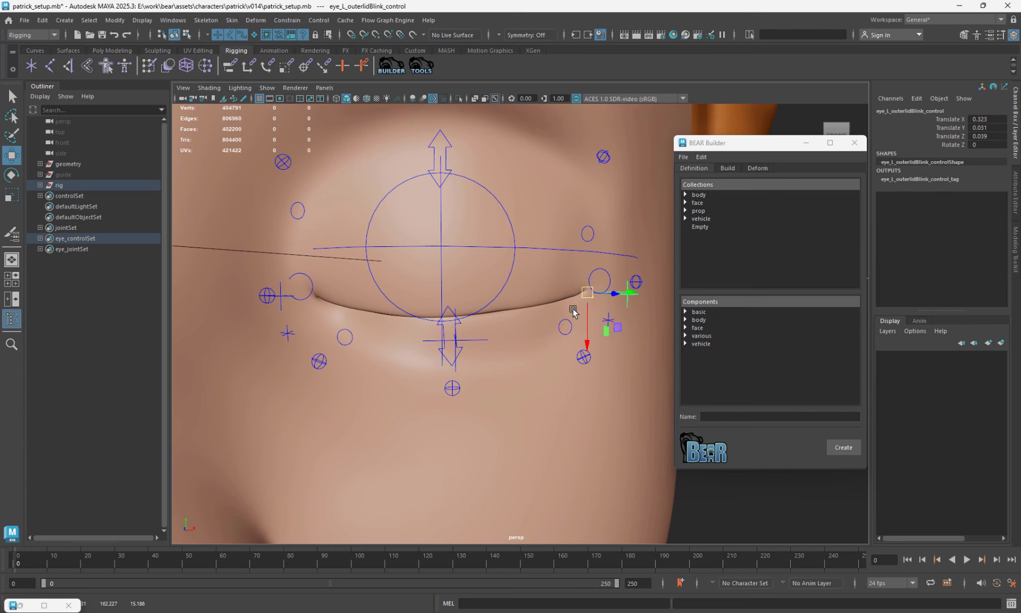
pyautogui.keyDown('alt'); pyautogui.moveTo(573, 312); pyautogui.dragTo(442, 333, button='right'); pyautogui.keyUp('alt')
pyautogui.keyDown('alt'); pyautogui.moveTo(442, 333); pyautogui.dragTo(448, 339); pyautogui.keyUp('alt')
pyautogui.keyDown('alt'); pyautogui.moveTo(536, 340); pyautogui.dragTo(417, 318, button='right'); pyautogui.keyUp('alt')
pyautogui.keyDown('alt'); pyautogui.moveTo(442, 323); pyautogui.dragTo(435, 318); pyautogui.keyUp('alt')
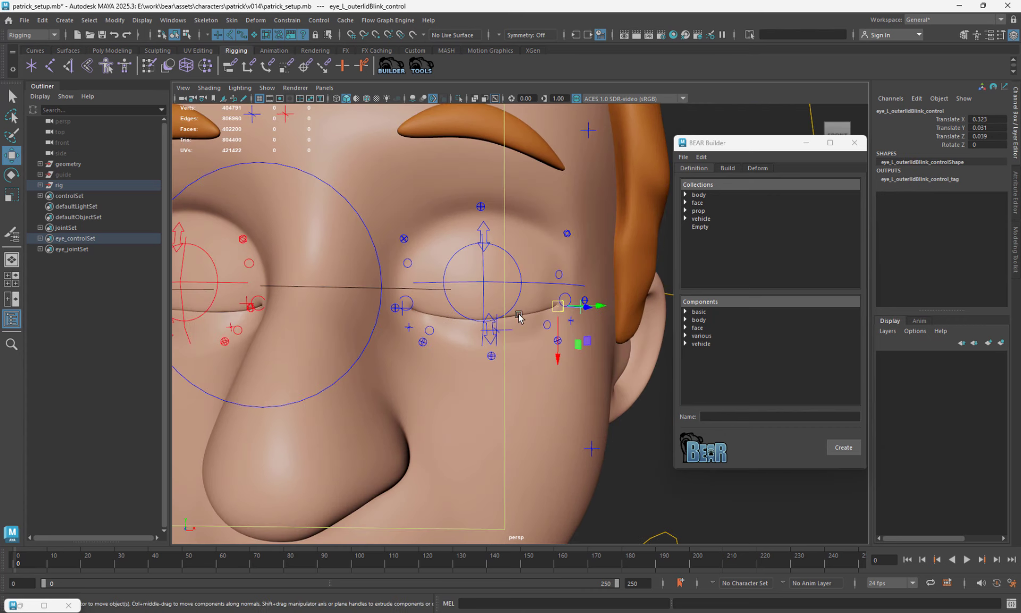
pyautogui.click(505, 304)
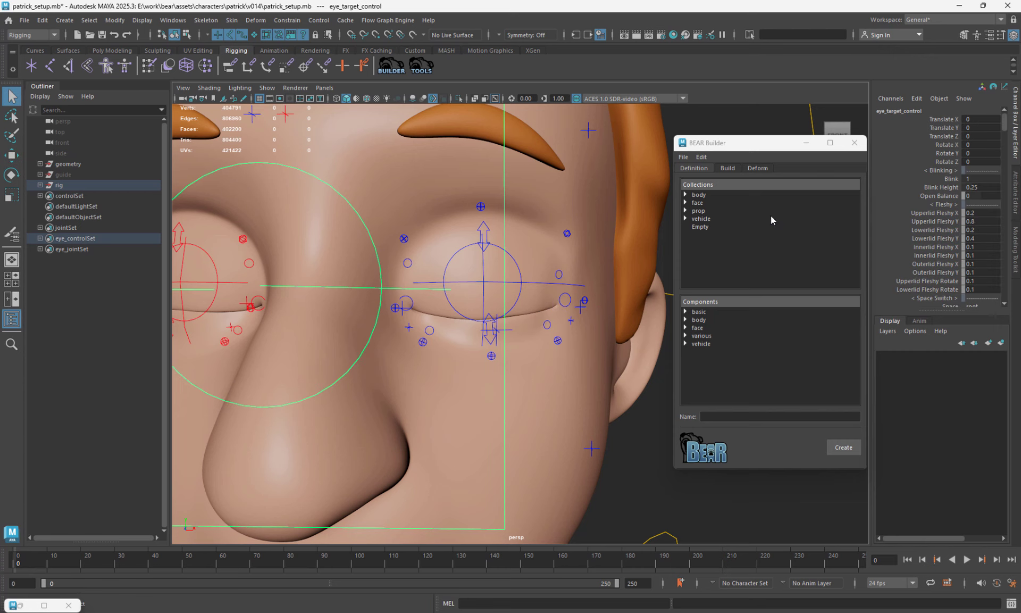
# - Reduce the eye target control's Blink to about 0.84 so the left lid opens slightly
pyautogui.click(942, 179)
pyautogui.moveTo(547, 279)
pyautogui.mouseDown(button='middle')
pyautogui.moveTo(526, 277)
pyautogui.moveTo(546, 280)
pyautogui.mouseUp(button='middle')
pyautogui.press('6')
pyautogui.keyDown('alt'); pyautogui.moveTo(543, 285); pyautogui.dragTo(554, 293, button='right'); pyautogui.keyUp('alt')
pyautogui.moveTo(554, 292)
pyautogui.mouseDown(button='middle')
pyautogui.moveTo(534, 294)
pyautogui.moveTo(548, 299)
pyautogui.moveTo(530, 304)
pyautogui.moveTo(548, 318)
pyautogui.moveTo(537, 319)
pyautogui.mouseUp(button='middle')
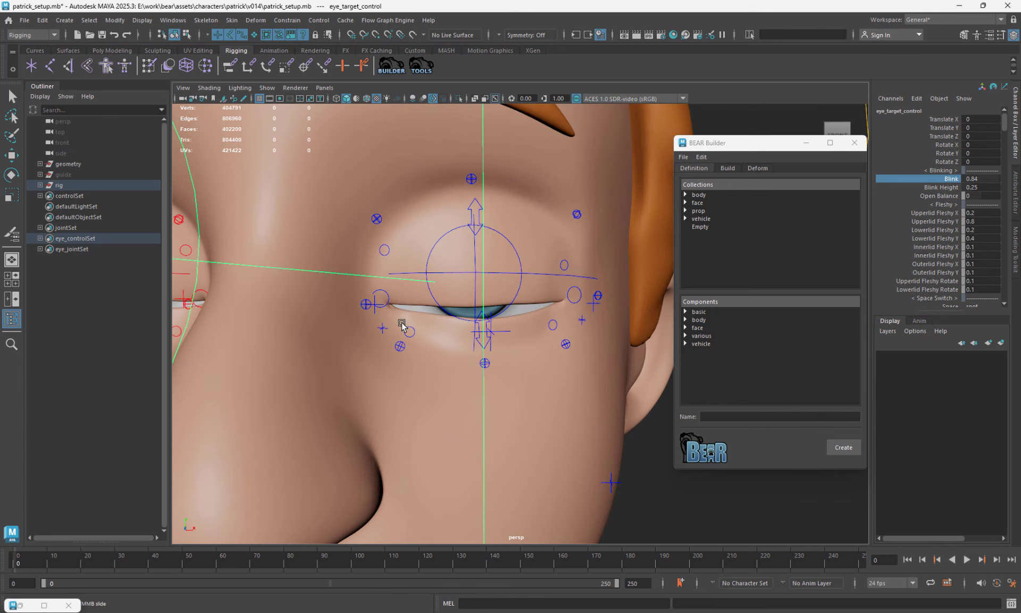
pyautogui.keyDown('alt'); pyautogui.moveTo(403, 326); pyautogui.dragTo(446, 341, button='right'); pyautogui.keyUp('alt')
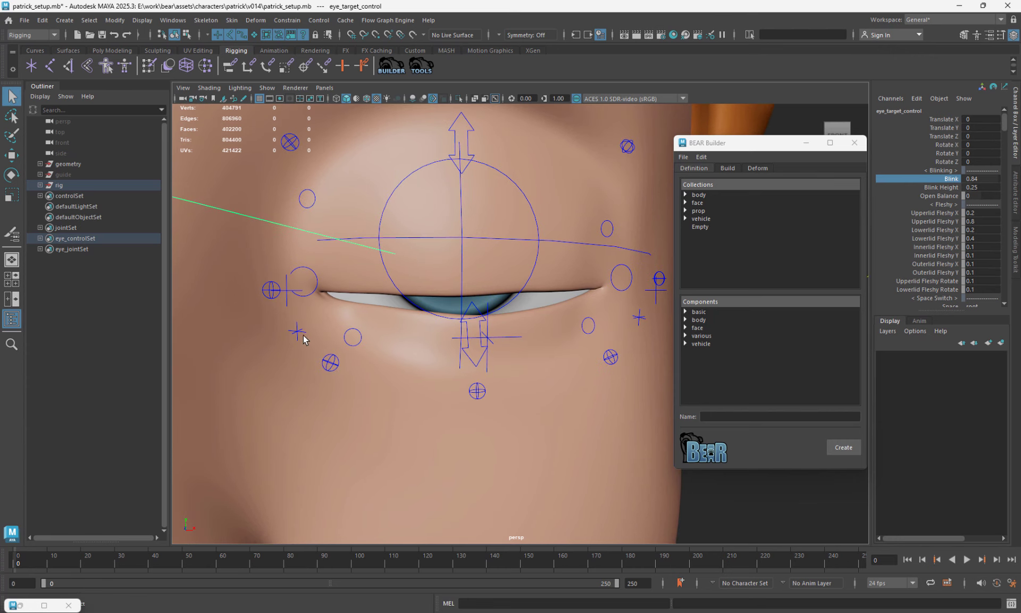
# - Try raising the left eye's inner upper lid blink control to about X 0.042, Y 0.19 and Z -0.059
pyautogui.click(299, 330)
pyautogui.press('w')
pyautogui.moveTo(343, 311)
pyautogui.mouseDown()
pyautogui.moveTo(342, 324)
pyautogui.moveTo(345, 302)
pyautogui.mouseUp()
pyautogui.hotkey('ctrl', 'z')
pyautogui.press('q')
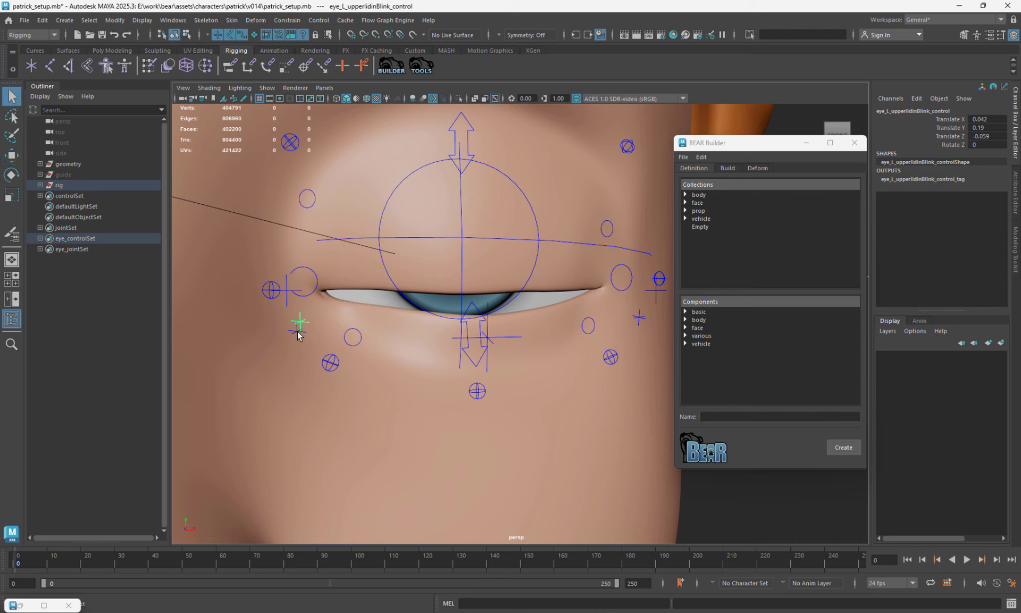
# - Lower the left eye's inner lower lid blink control slightly and move the inner upper one to about X 0.031, Y -0.081 and Z 0.015
pyautogui.click(296, 338)
pyautogui.press('w')
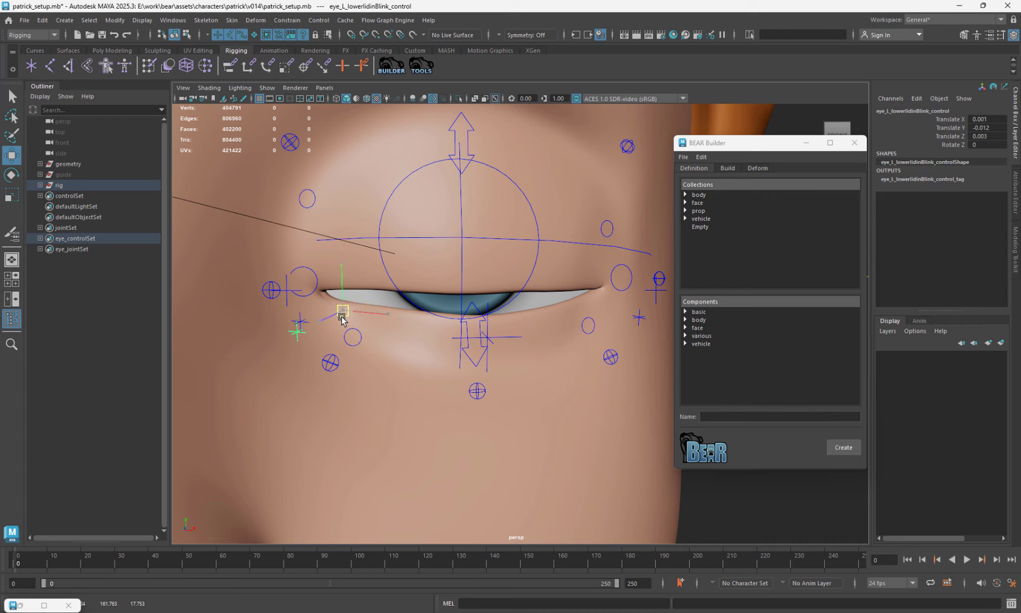
pyautogui.press('q')
pyautogui.click(303, 324)
pyautogui.press('w')
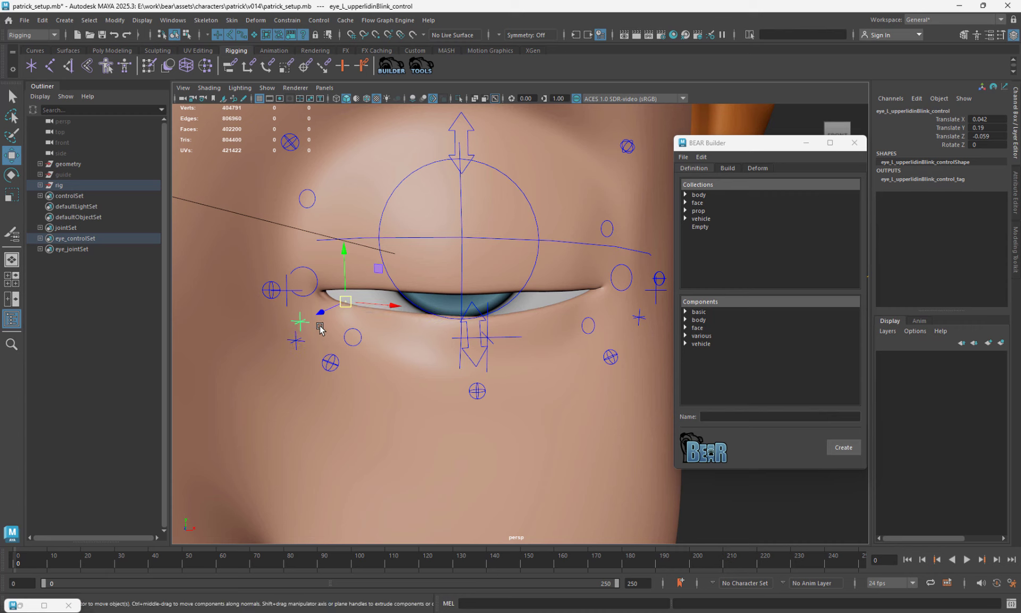
pyautogui.moveTo(346, 303); pyautogui.dragTo(345, 320)
pyautogui.press('q')
pyautogui.scroll(-3, 449, 288)
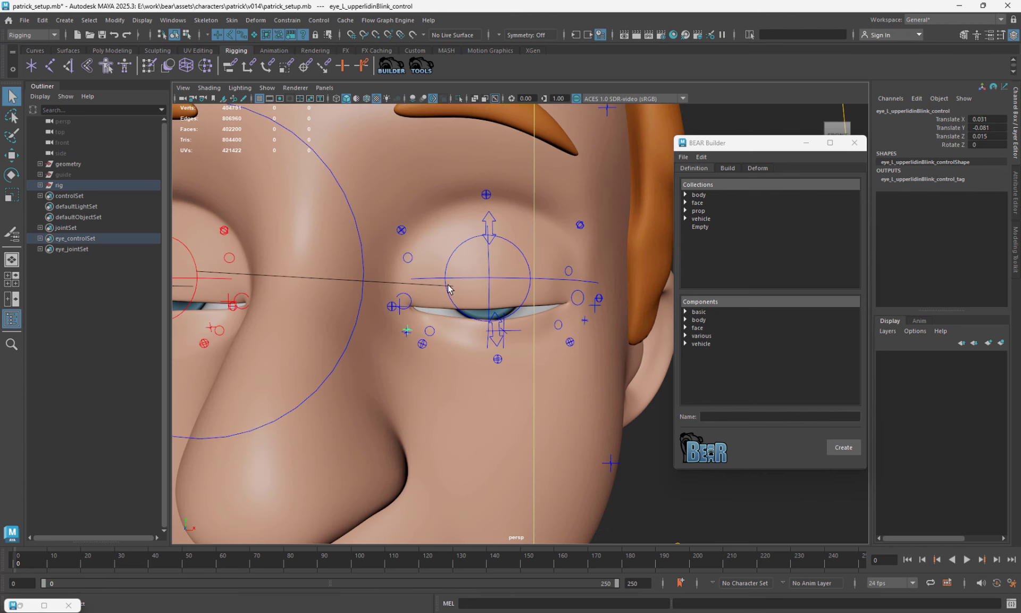
# - Set the eye target control's Blink to 1, and ease it back to about 0.95
pyautogui.click(534, 209)
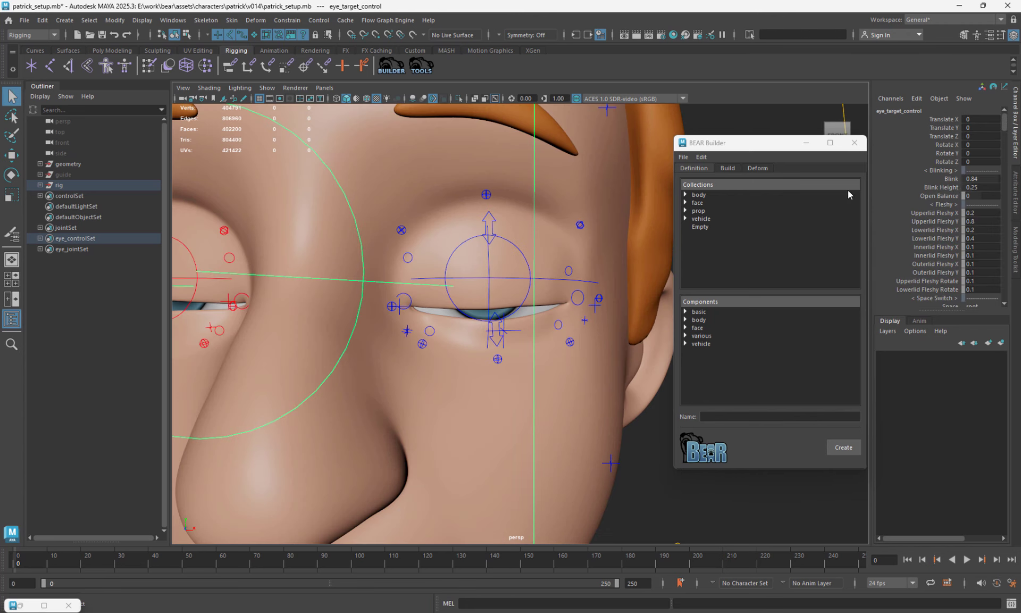
pyautogui.click(985, 178)
pyautogui.write('1')
pyautogui.press('Return')
pyautogui.click(946, 180)
pyautogui.scroll(3, 524, 240)
pyautogui.moveTo(524, 239); pyautogui.dragTo(555, 262, button='middle')
pyautogui.scroll(3, 526, 244)
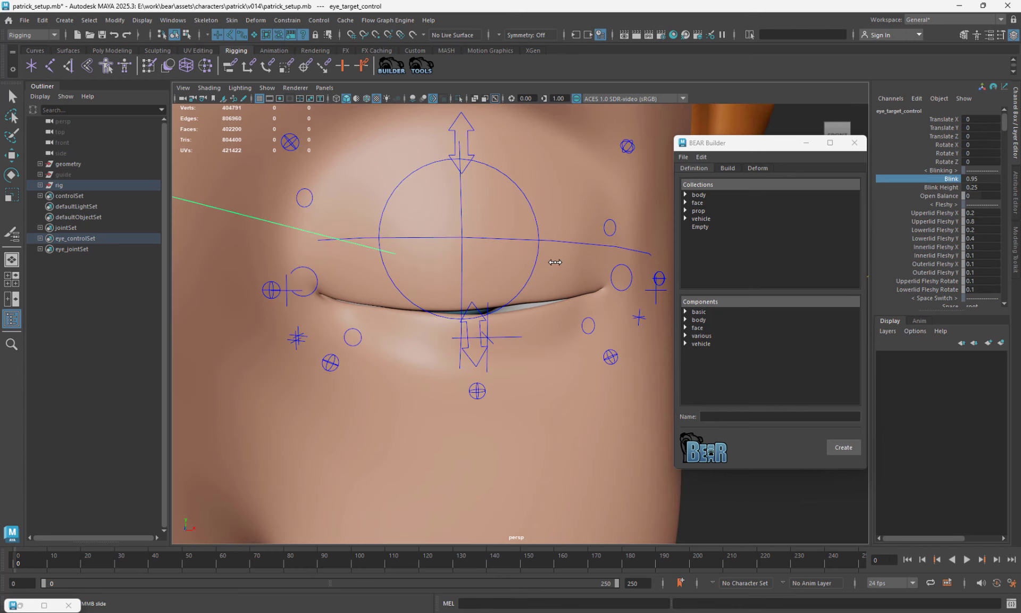
pyautogui.scroll(1, 553, 264)
pyautogui.scroll(1, 333, 311)
pyautogui.scroll(1, 309, 332)
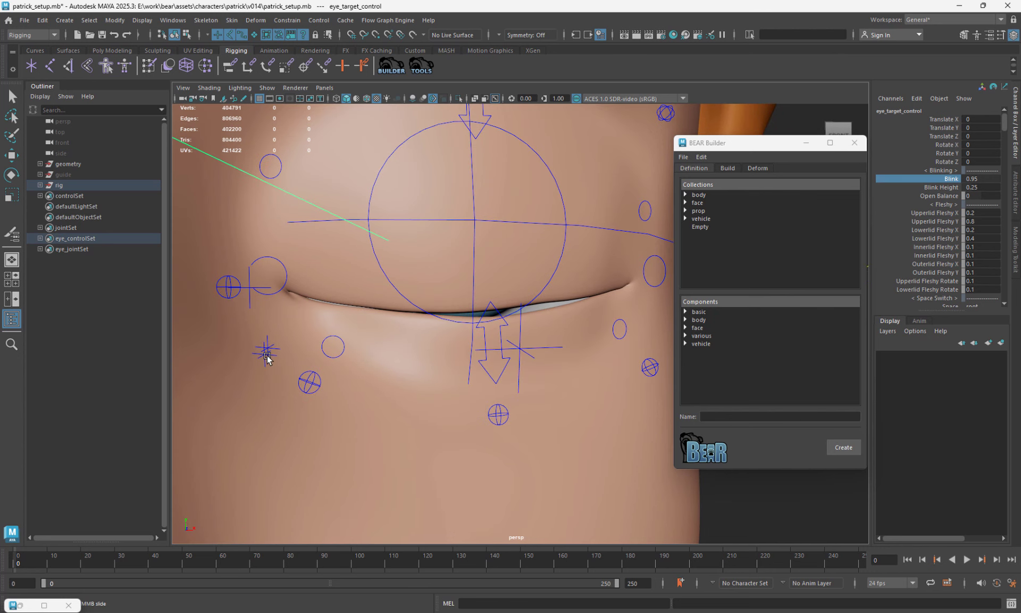
# - Move the left eye's inner lower lid blink control to about X -0.031, Y -0.344 and Z 0.095
pyautogui.click(267, 356)
pyautogui.press('w')
pyautogui.moveTo(319, 322); pyautogui.dragTo(321, 335)
pyautogui.scroll(-1, 463, 299)
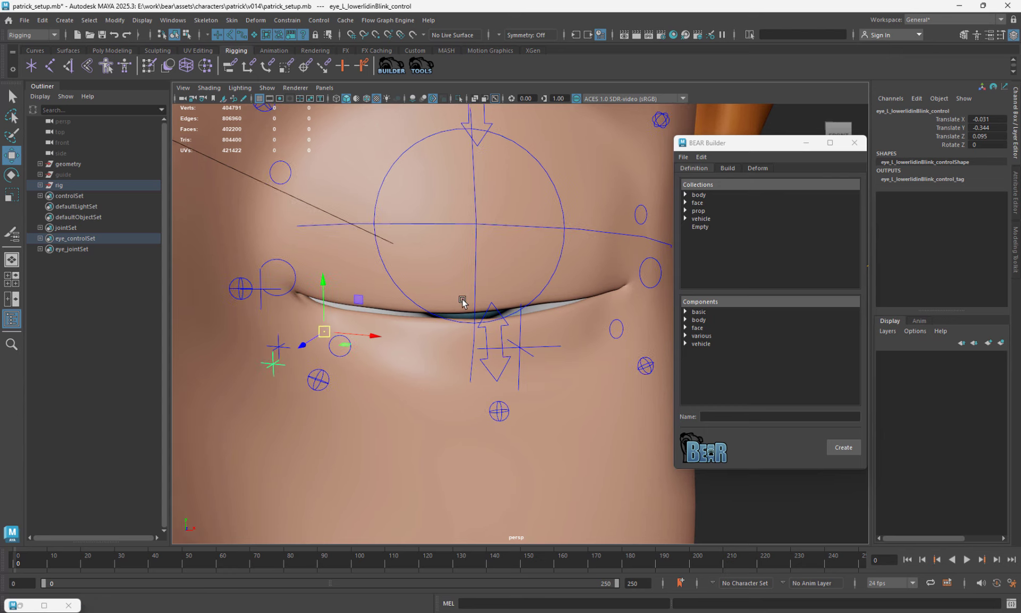
pyautogui.scroll(-3, 468, 297)
pyautogui.press('q')
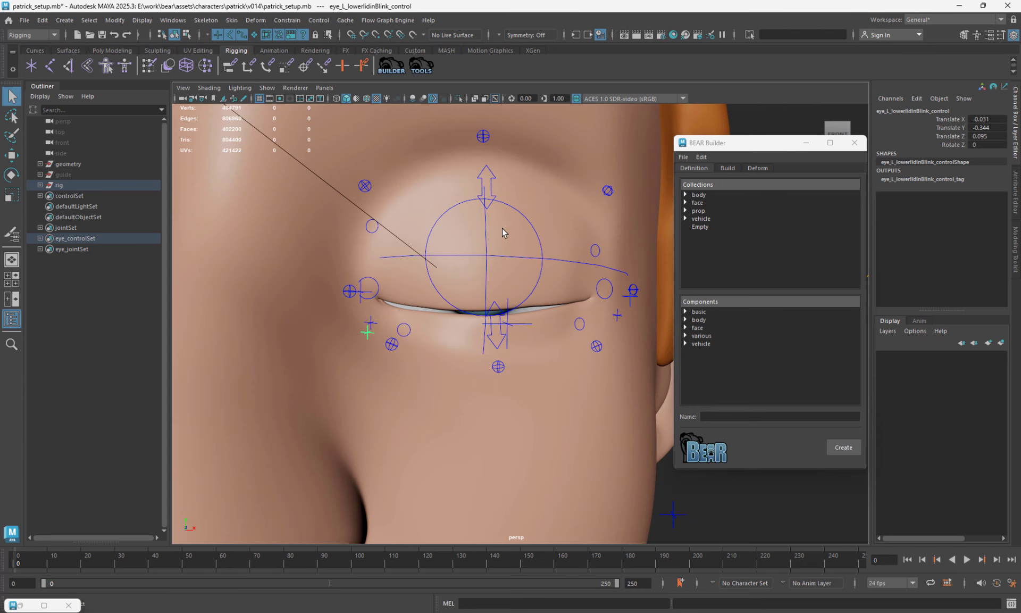
# - Bring the eye target control's Blink back up to 1 to close the lids
pyautogui.scroll(-4, 494, 239)
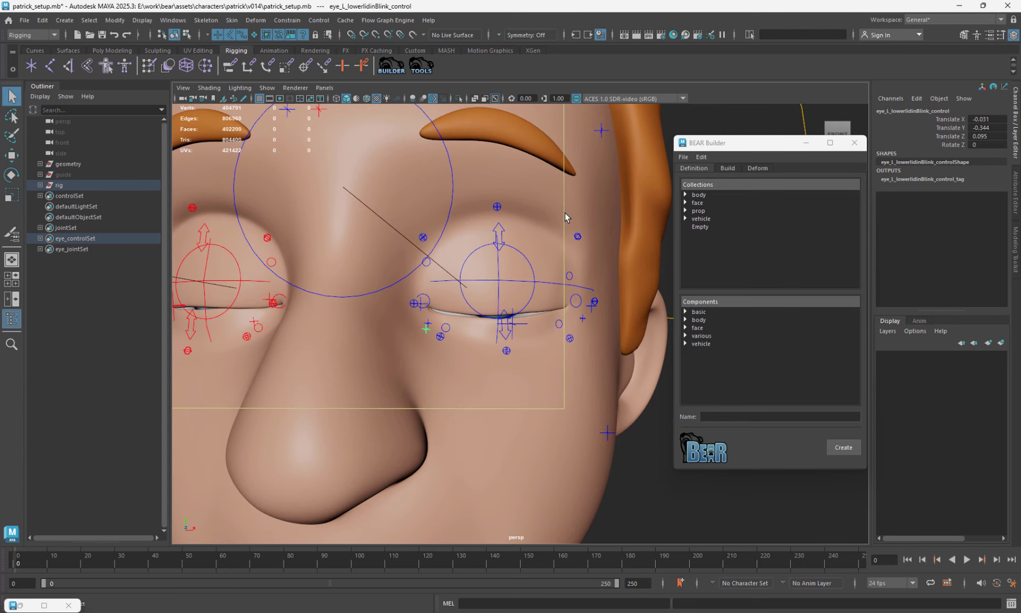
pyautogui.click(564, 212)
pyautogui.scroll(3, 565, 225)
pyautogui.click(960, 180)
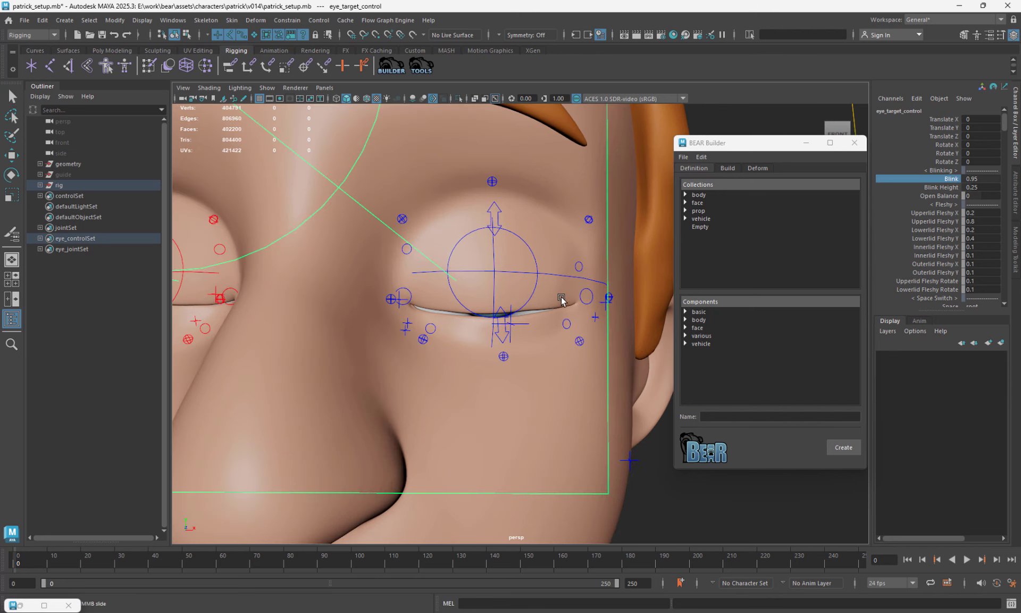
pyautogui.moveTo(559, 309)
pyautogui.mouseDown(button='middle')
pyautogui.moveTo(573, 317)
pyautogui.moveTo(563, 323)
pyautogui.mouseUp(button='middle')
pyautogui.scroll(2, 577, 319)
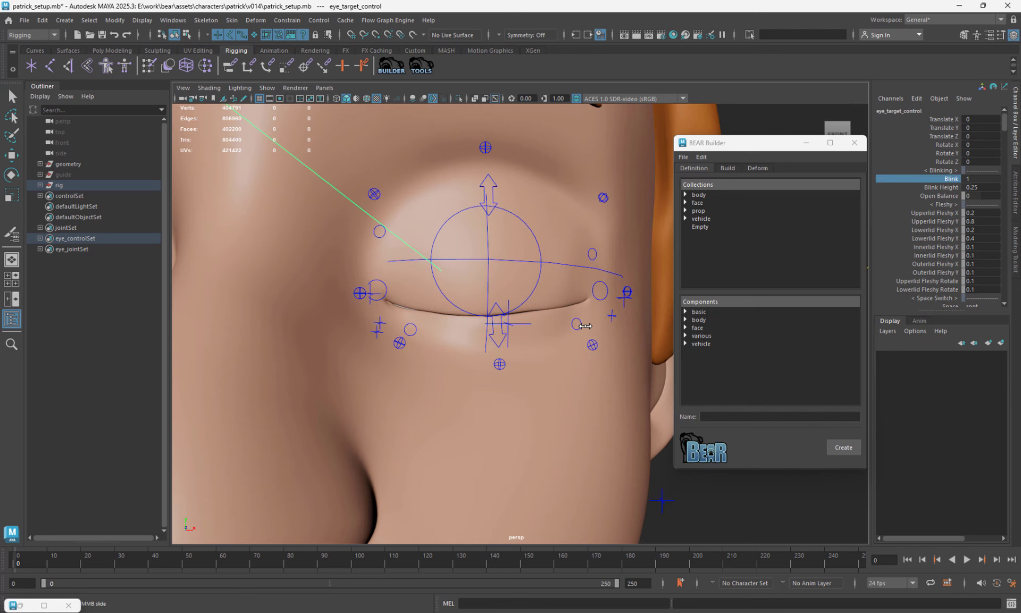
pyautogui.scroll(1, 586, 337)
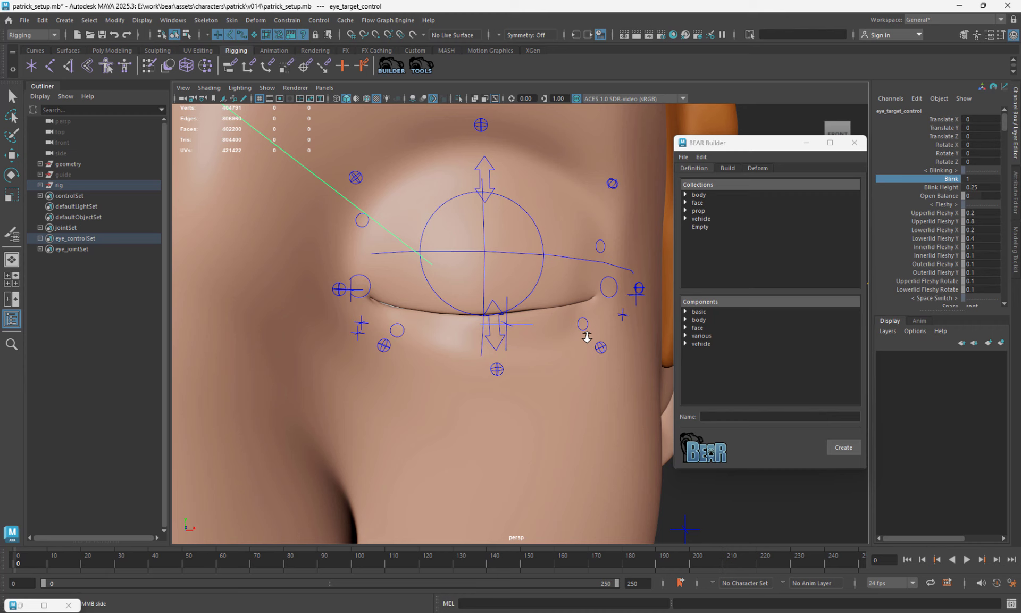
pyautogui.scroll(2, 423, 293)
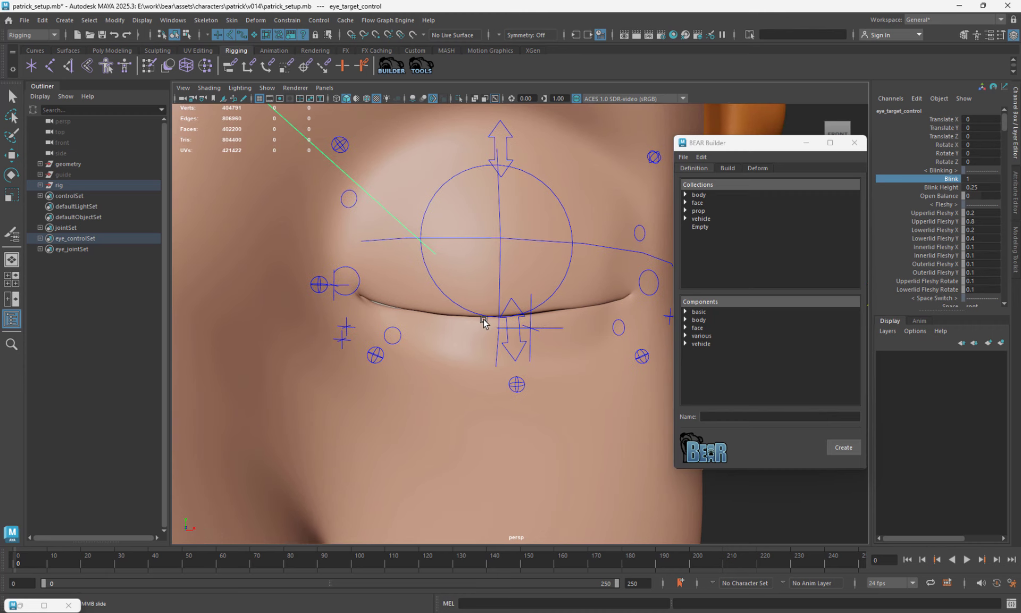
# - Examine the left eye's closed lid seam, its inner blink controls and the body mesh's edge flow around the lids
pyautogui.press('q')
pyautogui.click(444, 321)
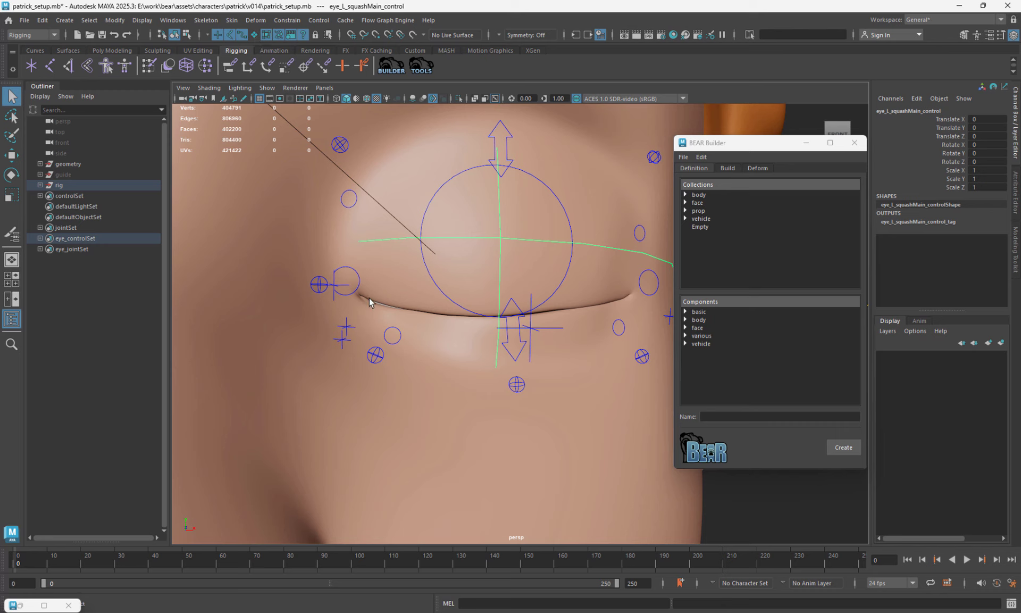
pyautogui.click(349, 326)
pyautogui.click(340, 338)
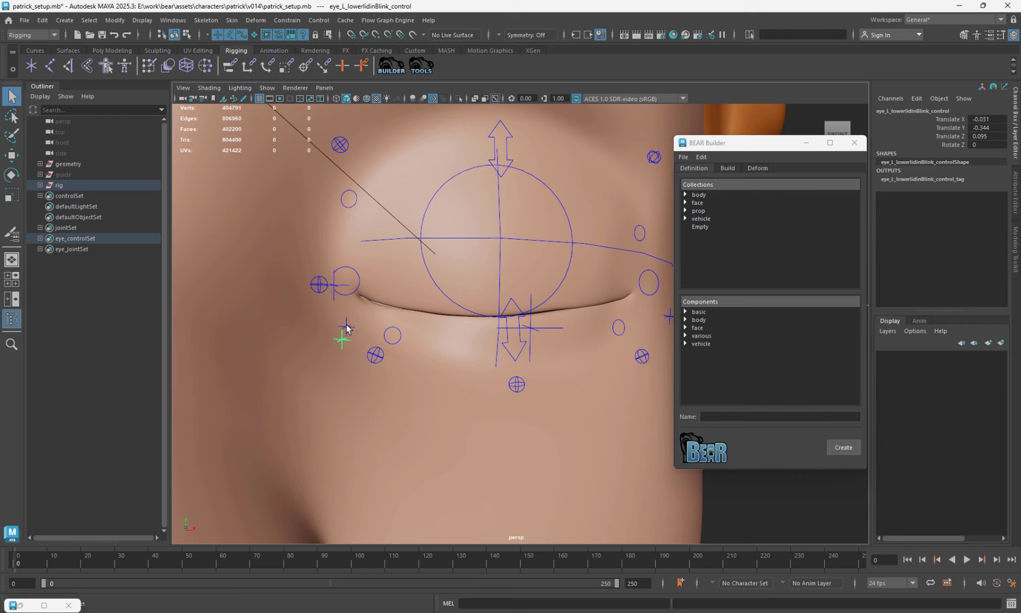
pyautogui.click(387, 305)
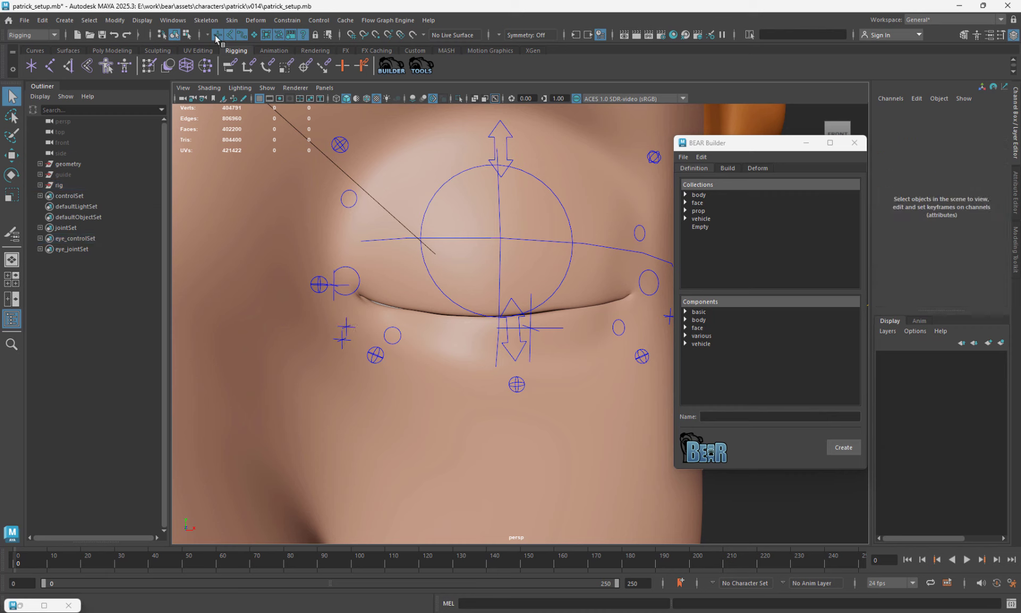
pyautogui.click(379, 240)
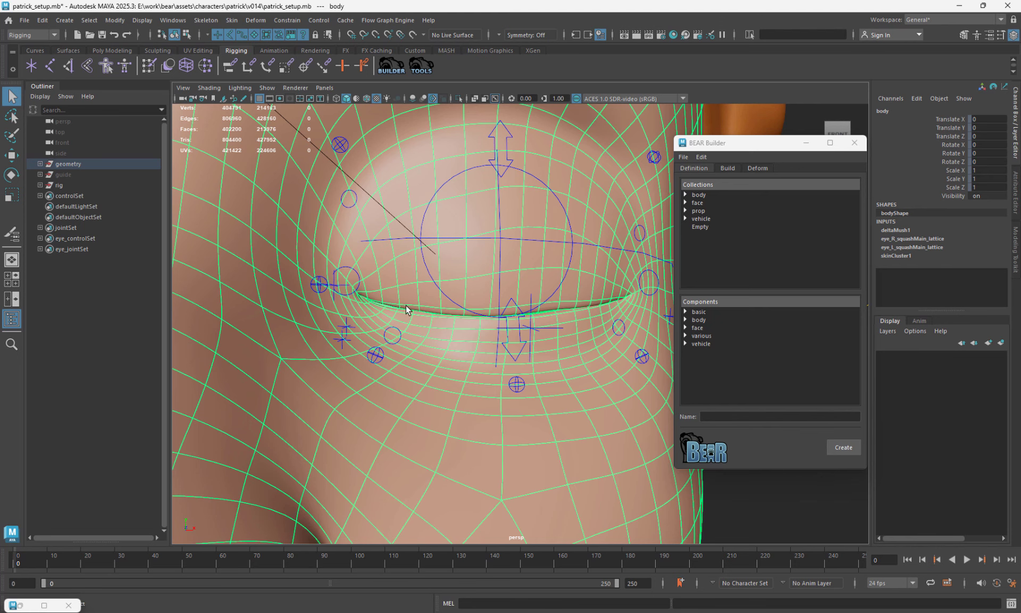
pyautogui.scroll(2, 503, 319)
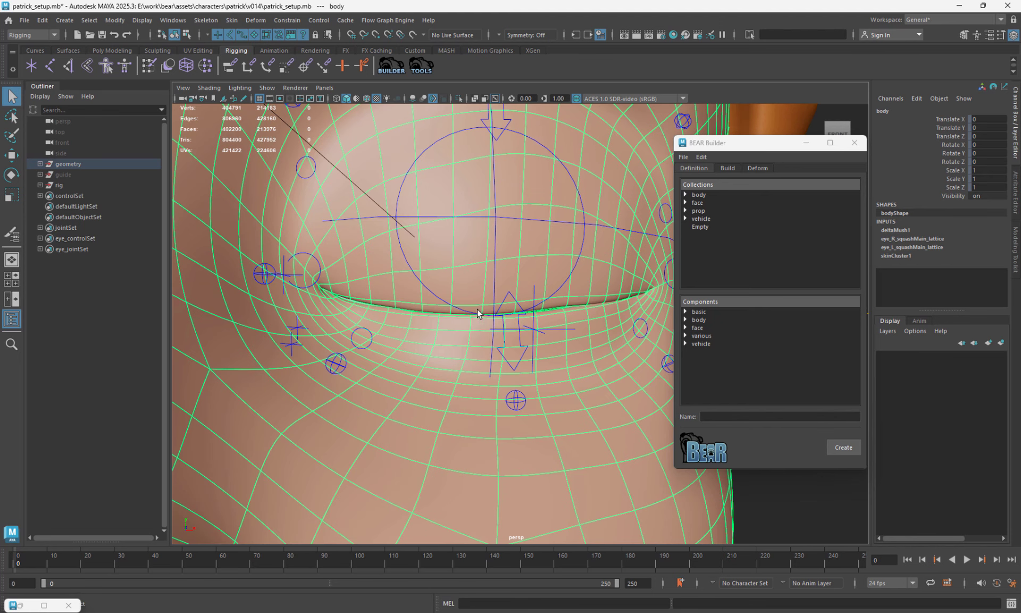
pyautogui.scroll(2, 520, 319)
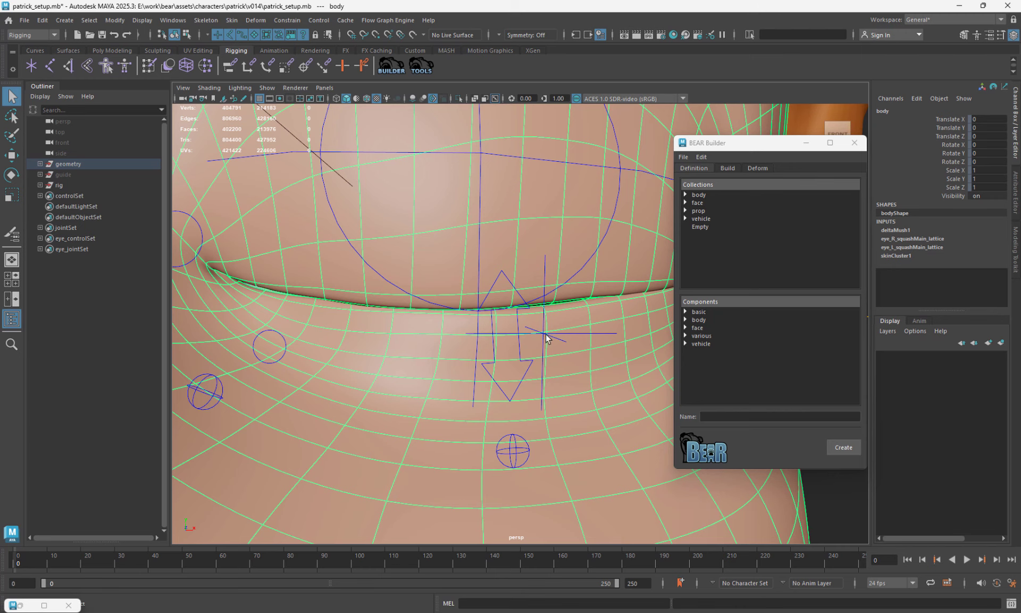
pyautogui.scroll(-3, 430, 330)
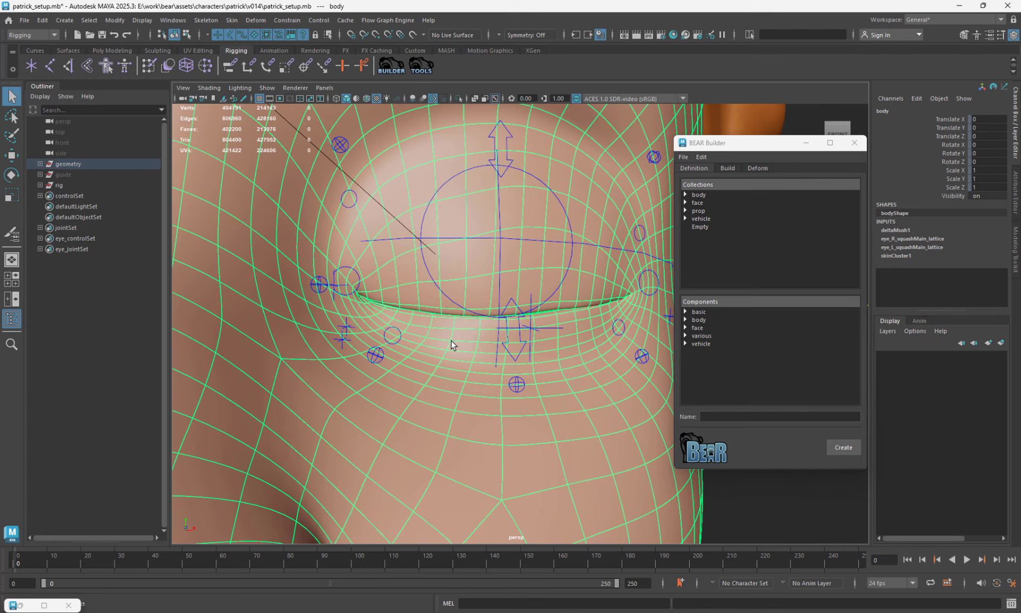
# - Adjust the left eye's inner lower lid blink control to about X -0.013, Y -0.257 and Z 0.075
pyautogui.click(751, 506)
pyautogui.keyDown('alt'); pyautogui.moveTo(343, 331); pyautogui.dragTo(380, 317); pyautogui.keyUp('alt')
pyautogui.click(329, 321)
pyautogui.press('w')
pyautogui.click(336, 335)
pyautogui.click(338, 333)
pyautogui.press('q')
pyautogui.scroll(-6, 415, 321)
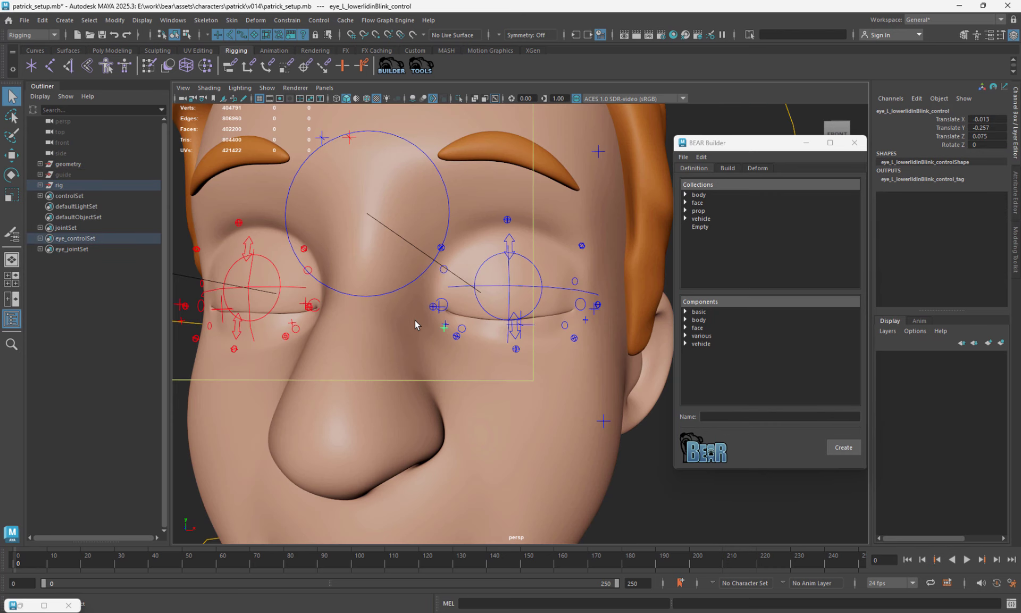
# - Test the lid closure by varying the eye target control's Blink, and return it to 1
pyautogui.click(532, 304)
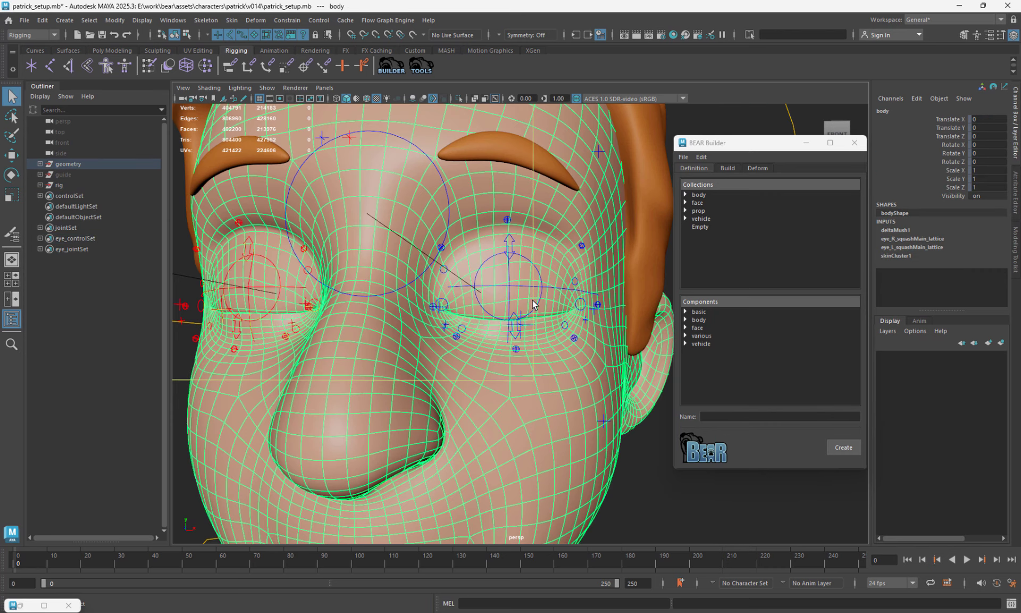
pyautogui.click(534, 305)
pyautogui.click(951, 179)
pyautogui.scroll(3, 548, 260)
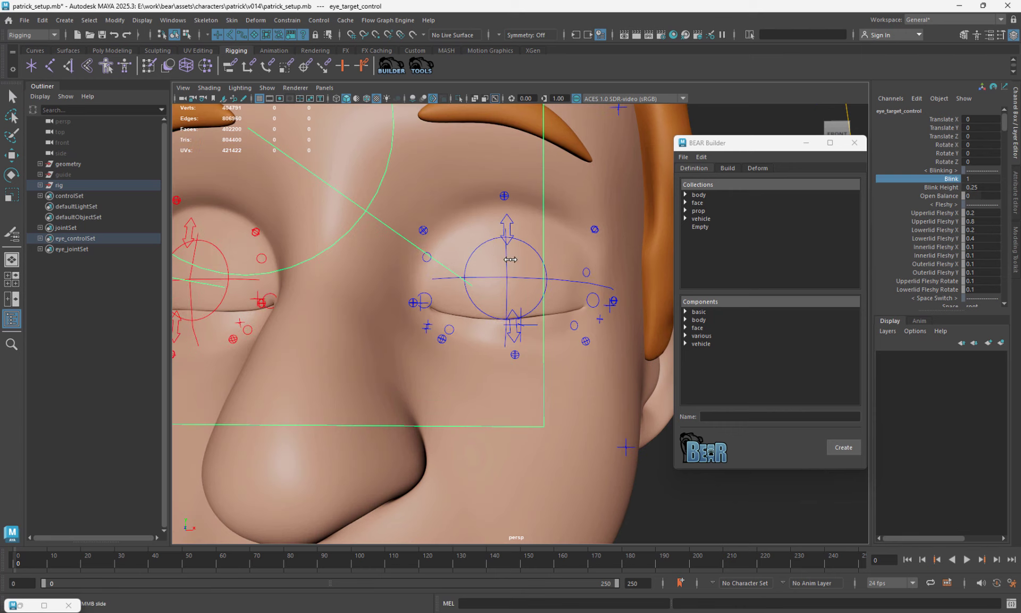
pyautogui.moveTo(548, 260); pyautogui.dragTo(519, 268, button='middle')
pyautogui.scroll(-1, 585, 266)
# - Mirror the rig settings to the other side and check the right eye's closed lid
pyautogui.click(702, 157)
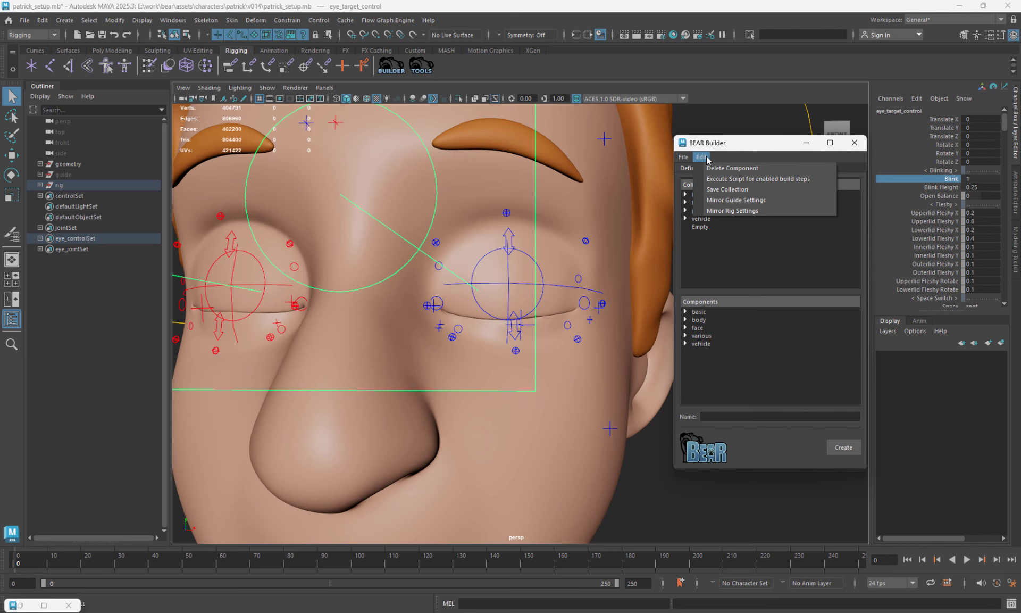
pyautogui.click(726, 211)
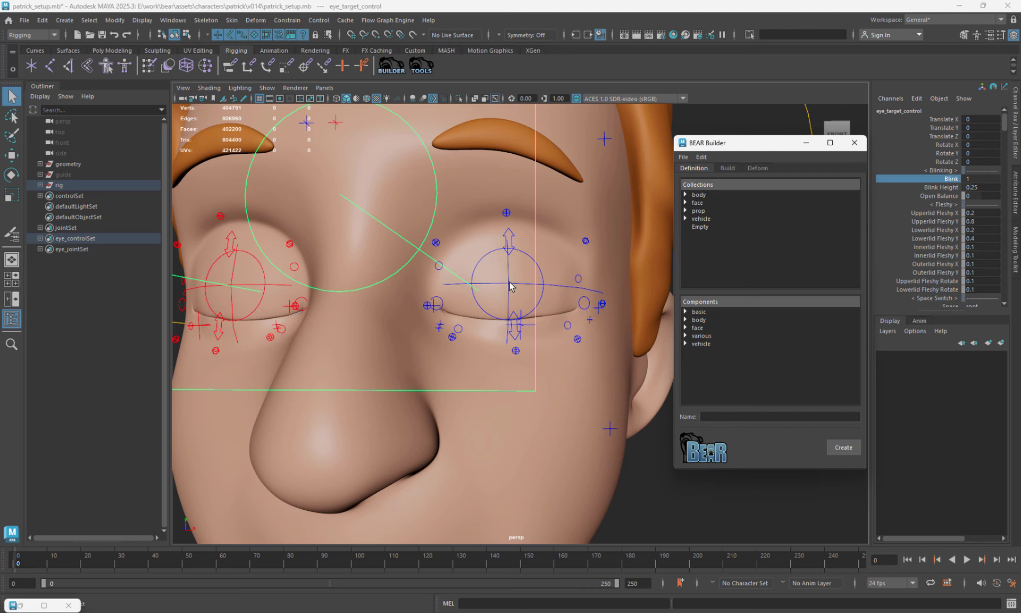
pyautogui.scroll(-1, 430, 299)
pyautogui.keyDown('alt'); pyautogui.moveTo(430, 296); pyautogui.dragTo(492, 306); pyautogui.keyUp('alt')
pyautogui.keyDown('alt'); pyautogui.moveTo(407, 319); pyautogui.dragTo(480, 326); pyautogui.keyUp('alt')
pyautogui.keyDown('alt'); pyautogui.moveTo(348, 326); pyautogui.dragTo(372, 326); pyautogui.keyUp('alt')
# - Test the mirrored blink by varying the eye target control's Blink, and set it to 0
pyautogui.press('w')
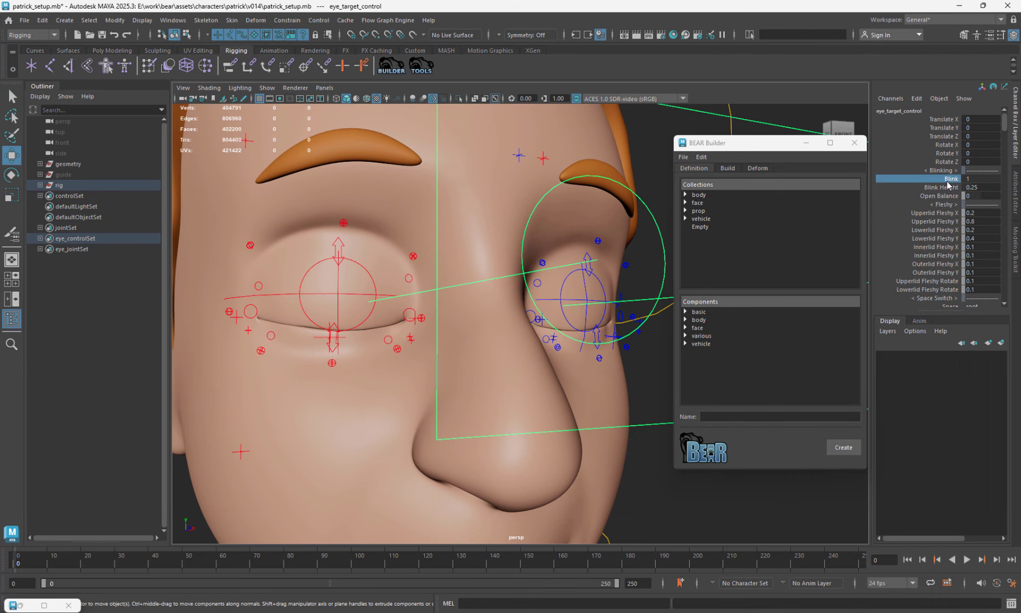
pyautogui.moveTo(478, 260); pyautogui.dragTo(641, 271, button='middle')
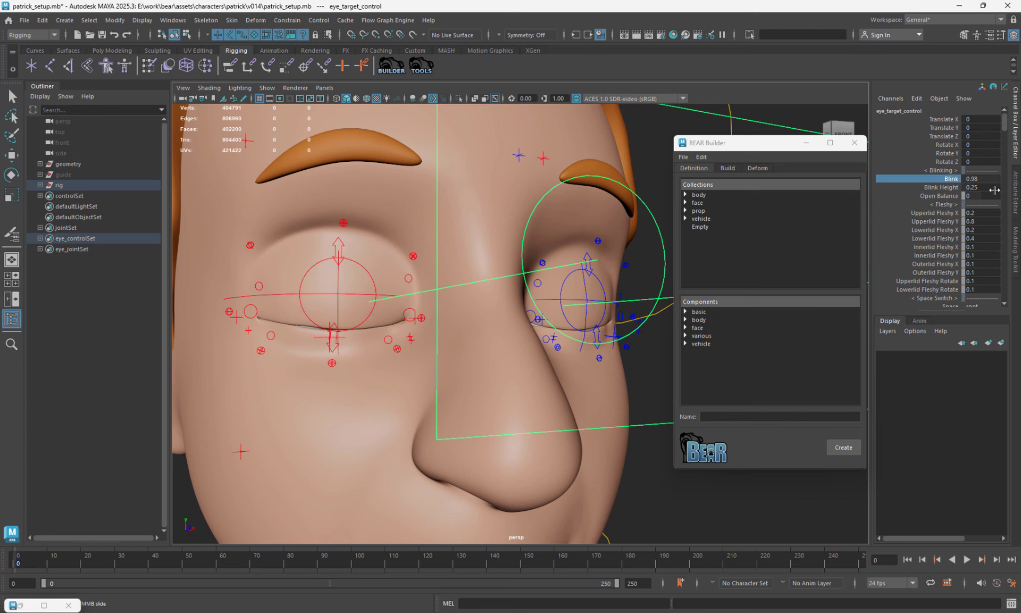
pyautogui.click(981, 179)
pyautogui.write('0')
pyautogui.press('Return')
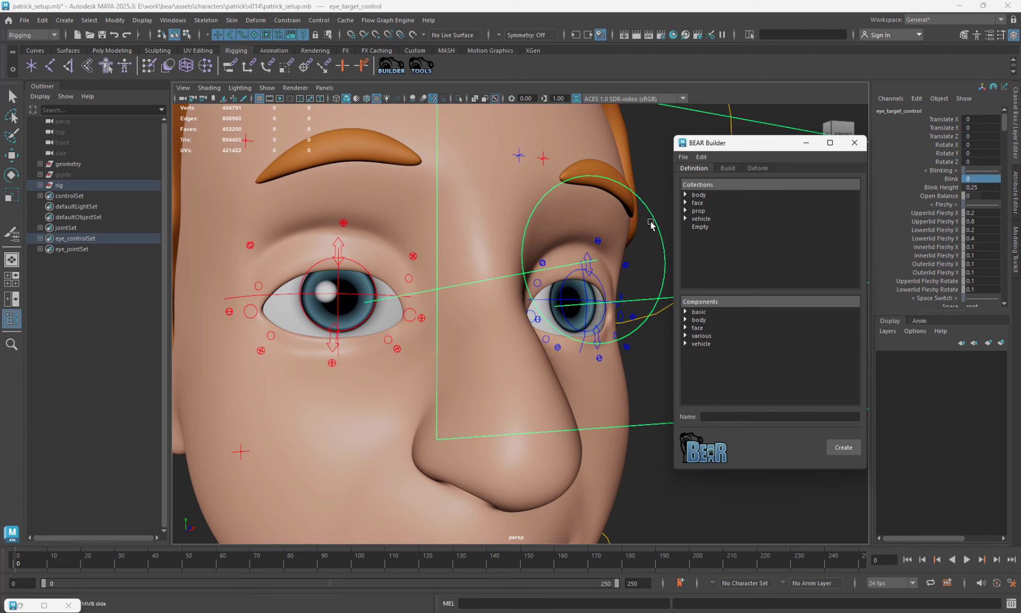
pyautogui.click(683, 157)
pyautogui.moveTo(701, 157)
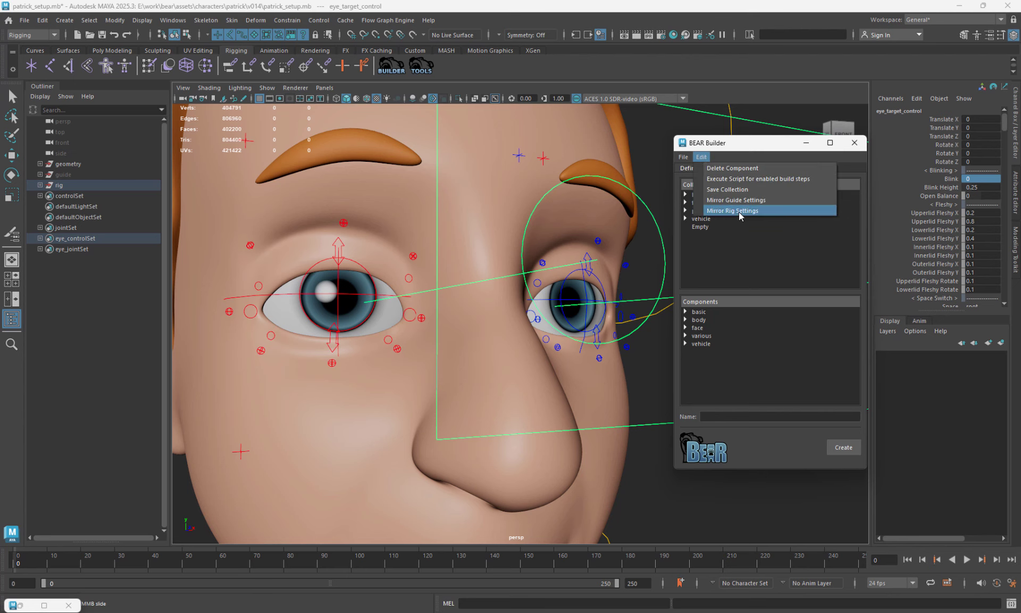
pyautogui.click(725, 145)
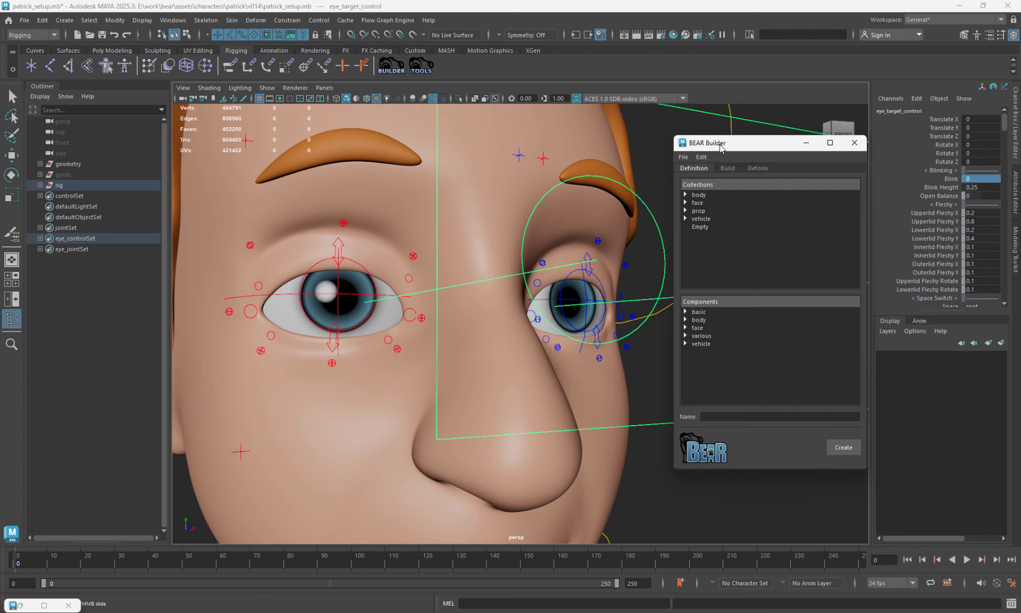
pyautogui.click(684, 158)
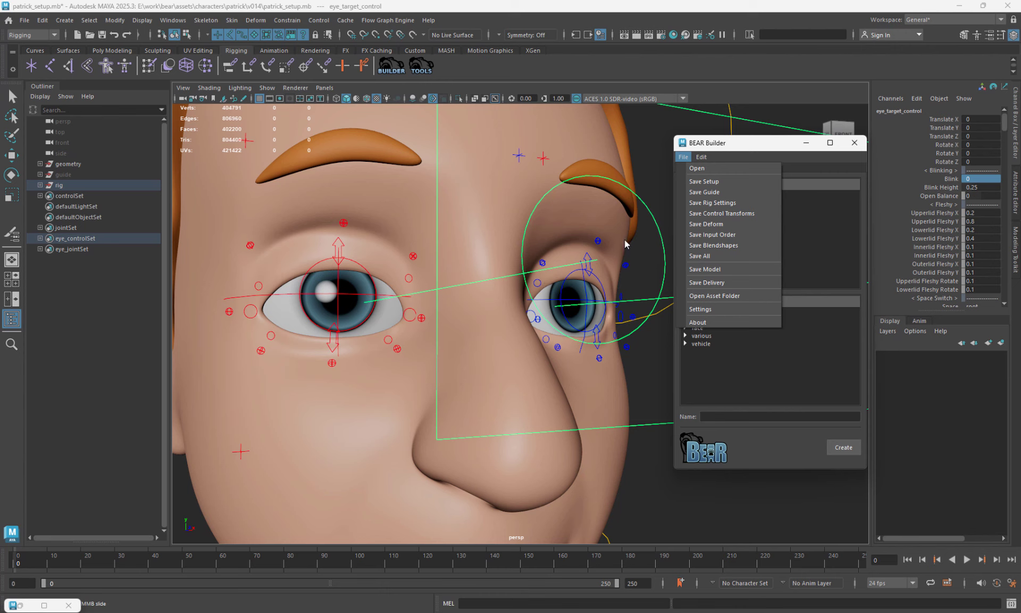
# - Try the blink by varying the eye target control's Blink, and undo the change
pyautogui.click(650, 216)
pyautogui.press('w')
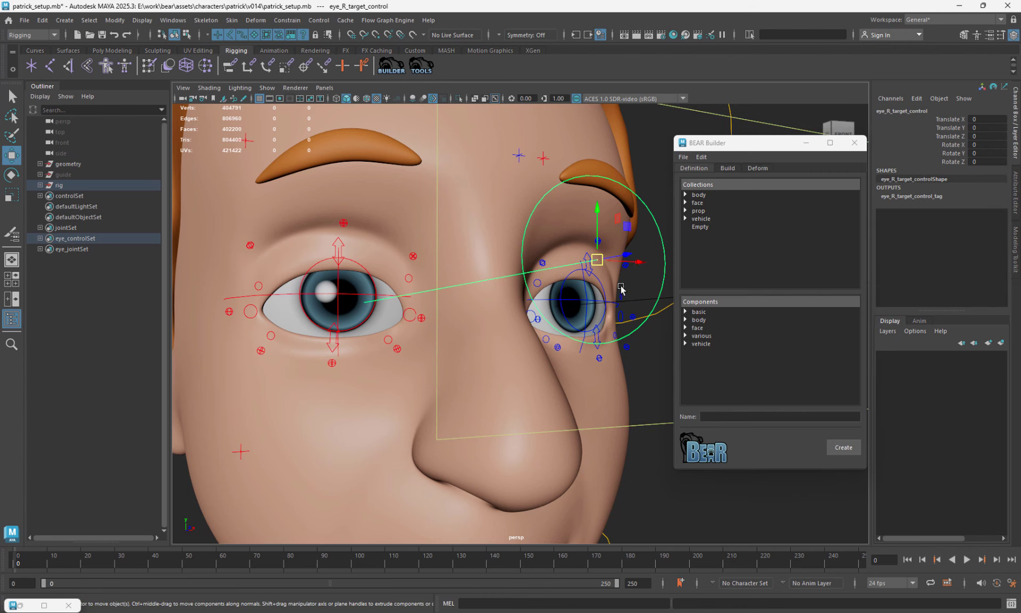
pyautogui.press('q')
pyautogui.scroll(-2, 632, 210)
pyautogui.click(639, 184)
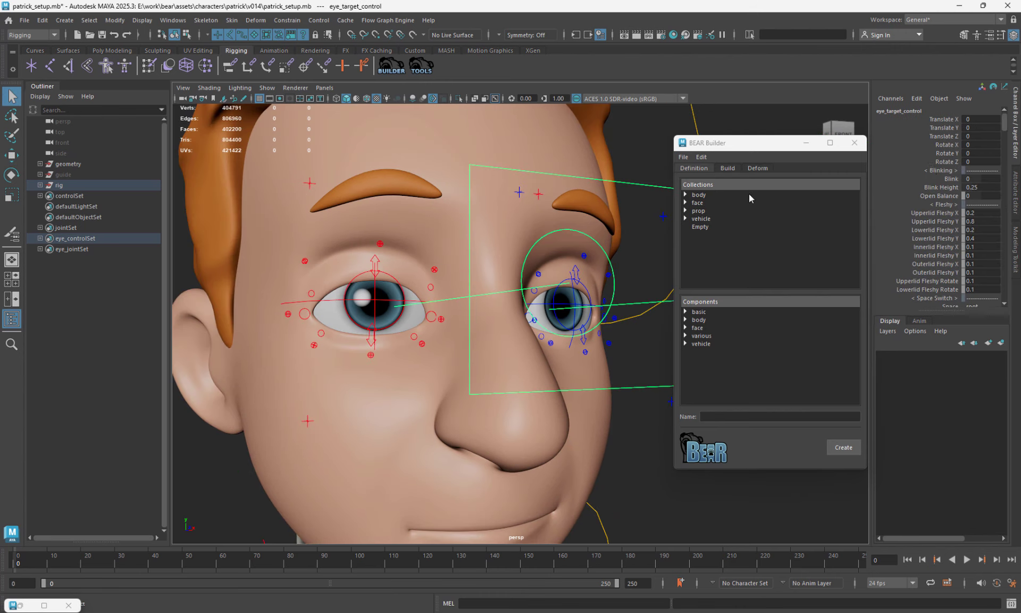
pyautogui.click(950, 179)
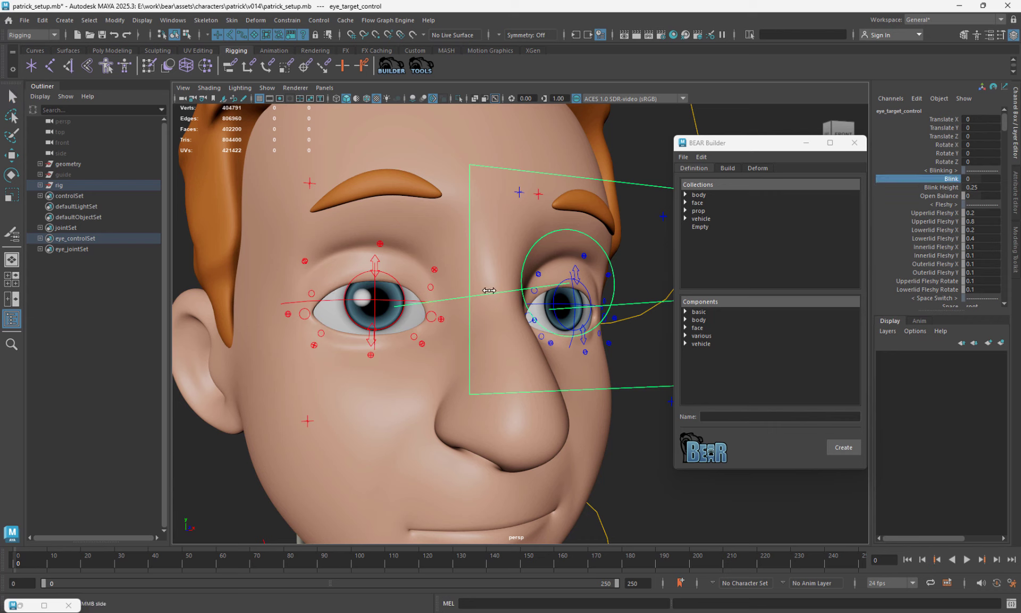
pyautogui.moveTo(485, 289); pyautogui.dragTo(516, 333, button='middle')
pyautogui.hotkey('ctrl', 'z')
pyautogui.scroll(2, 516, 332)
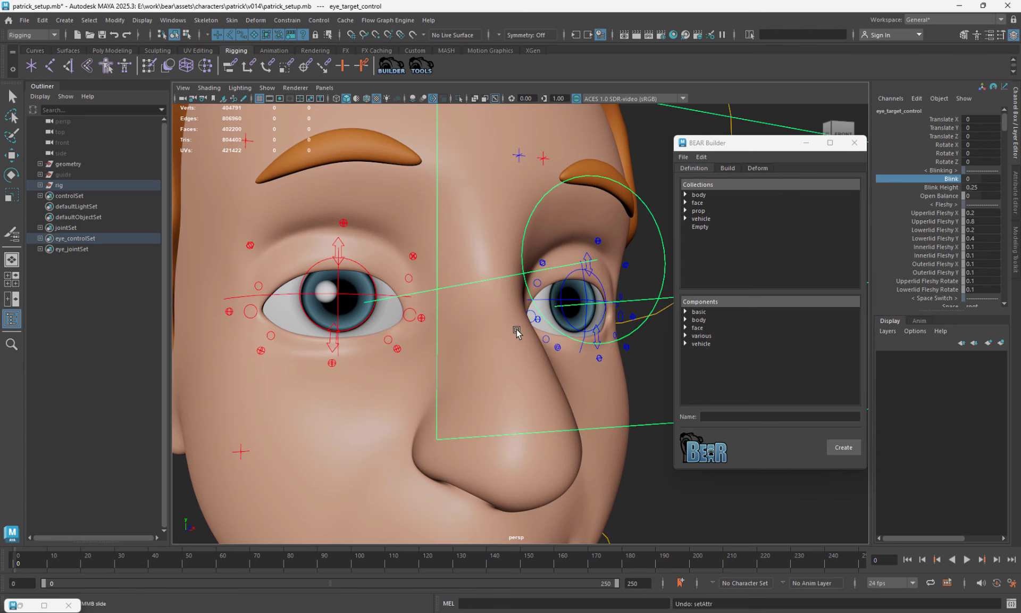
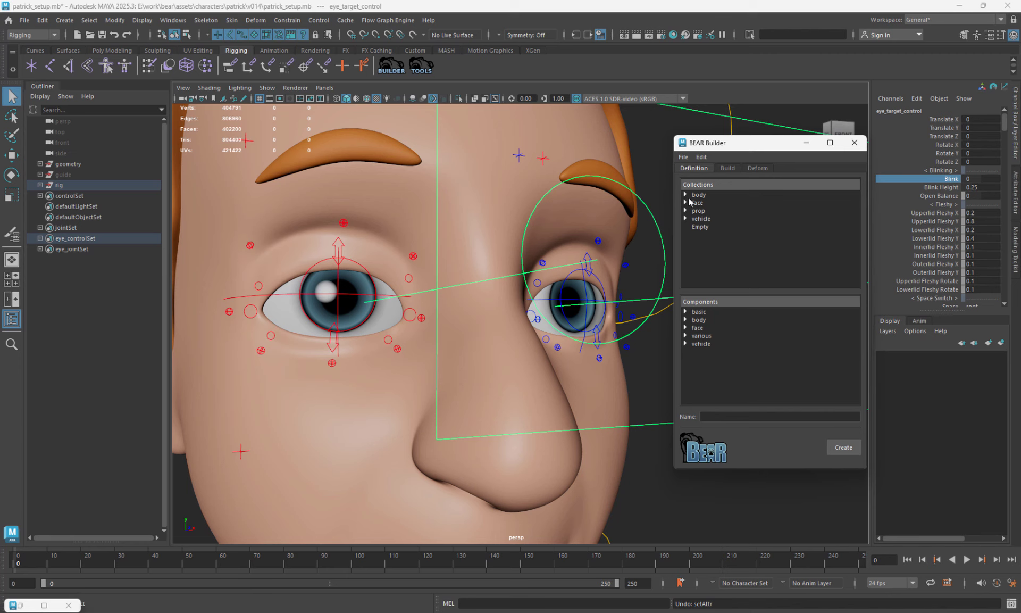
# - Review the Rig Settings build step, the Post Deform step and the save options in BEAR Builder
pyautogui.click(756, 168)
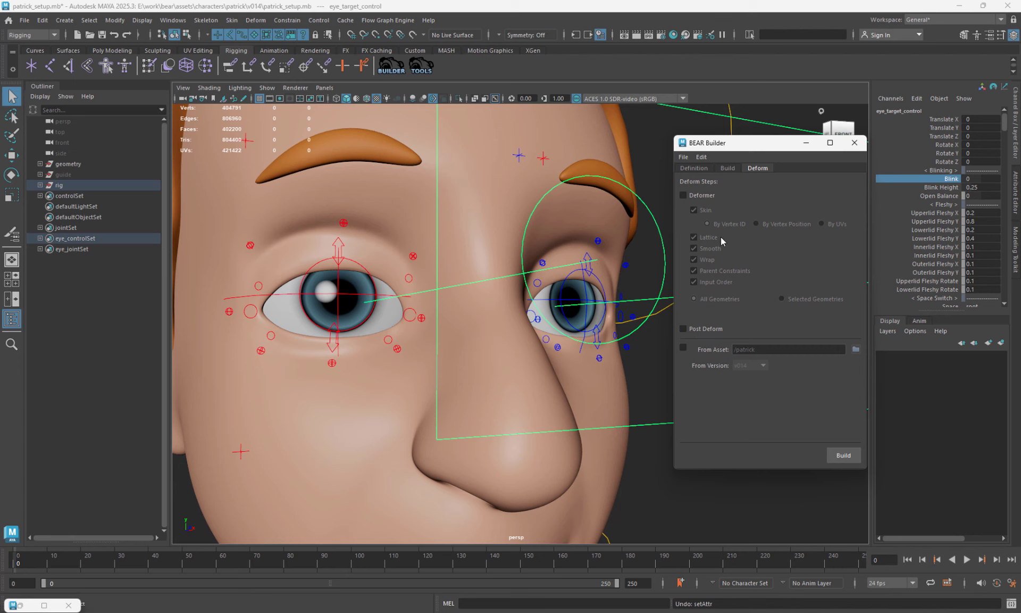
pyautogui.click(728, 168)
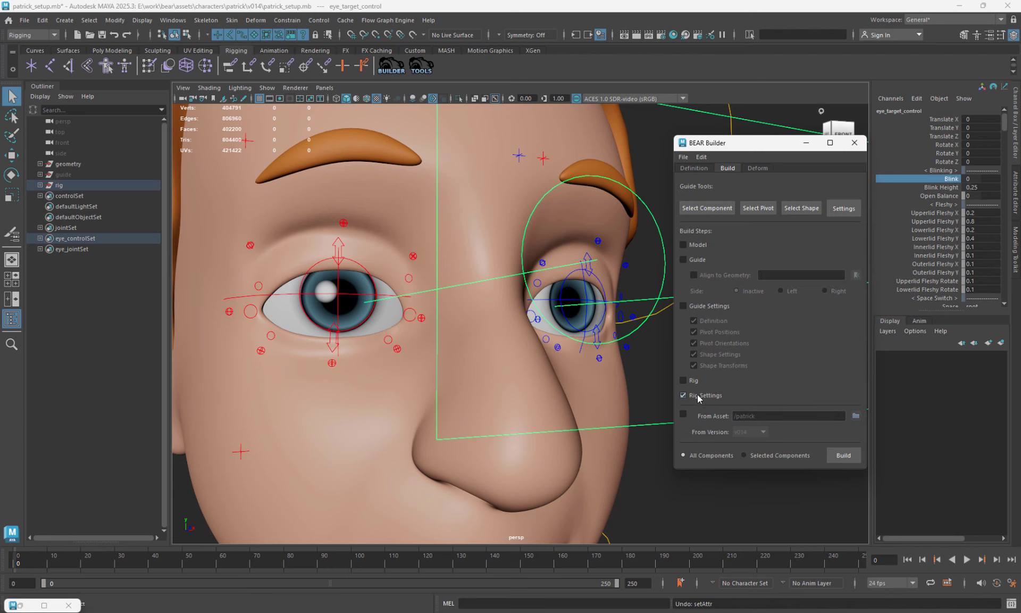
pyautogui.click(758, 168)
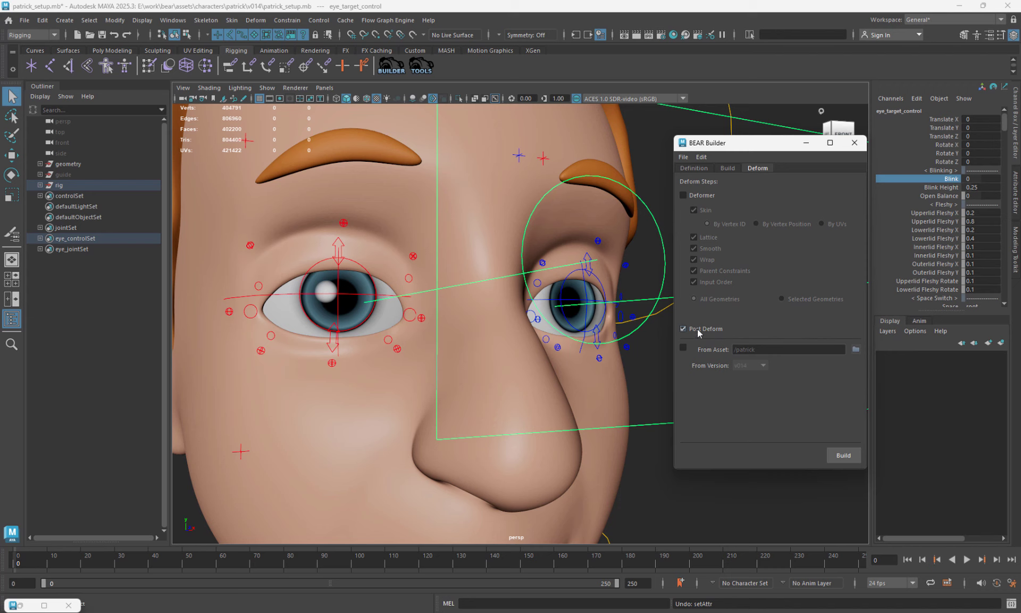
pyautogui.click(727, 169)
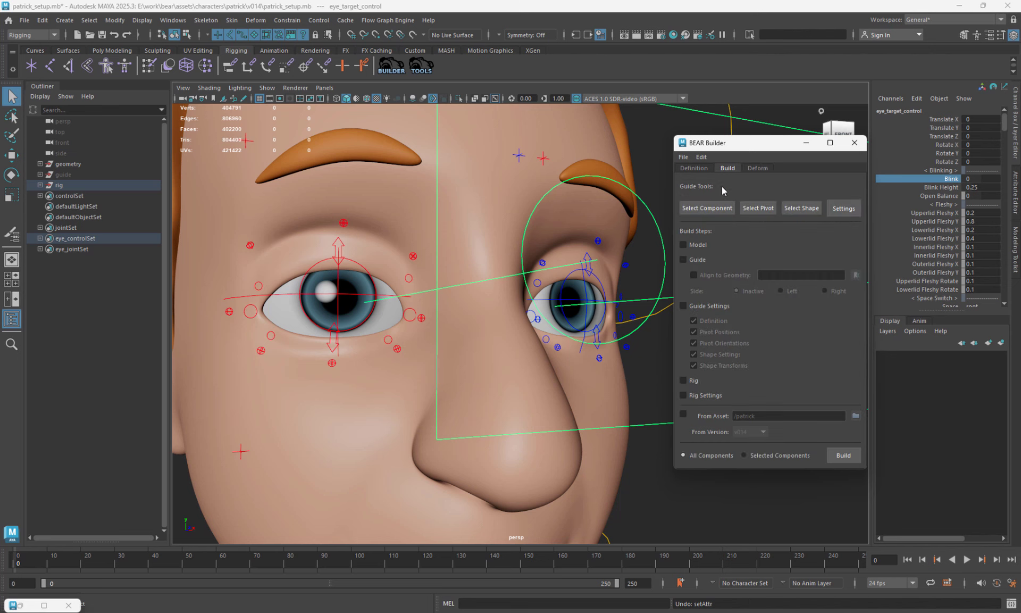
pyautogui.click(708, 397)
pyautogui.click(757, 168)
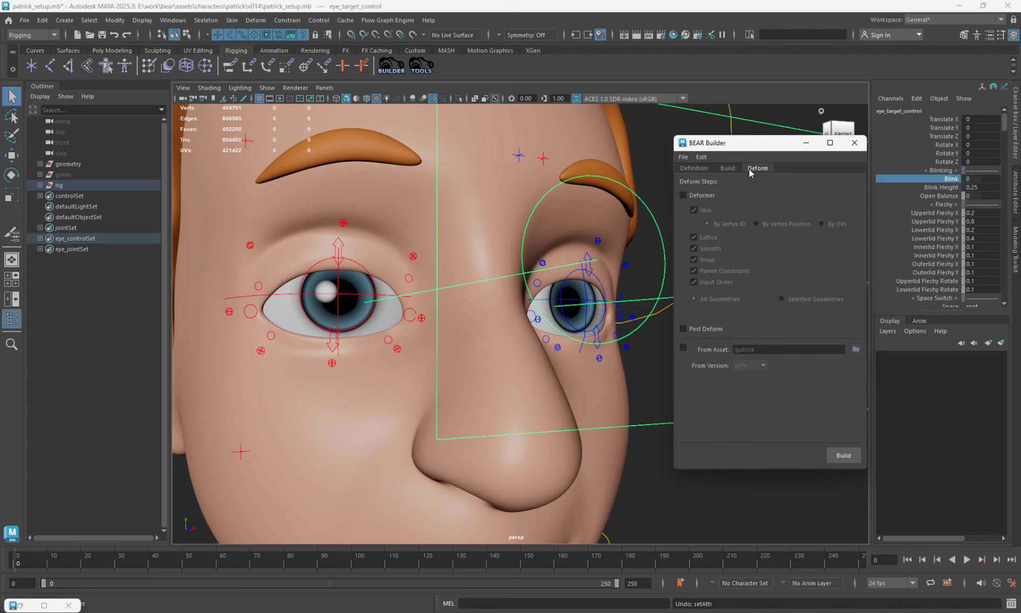
pyautogui.click(683, 158)
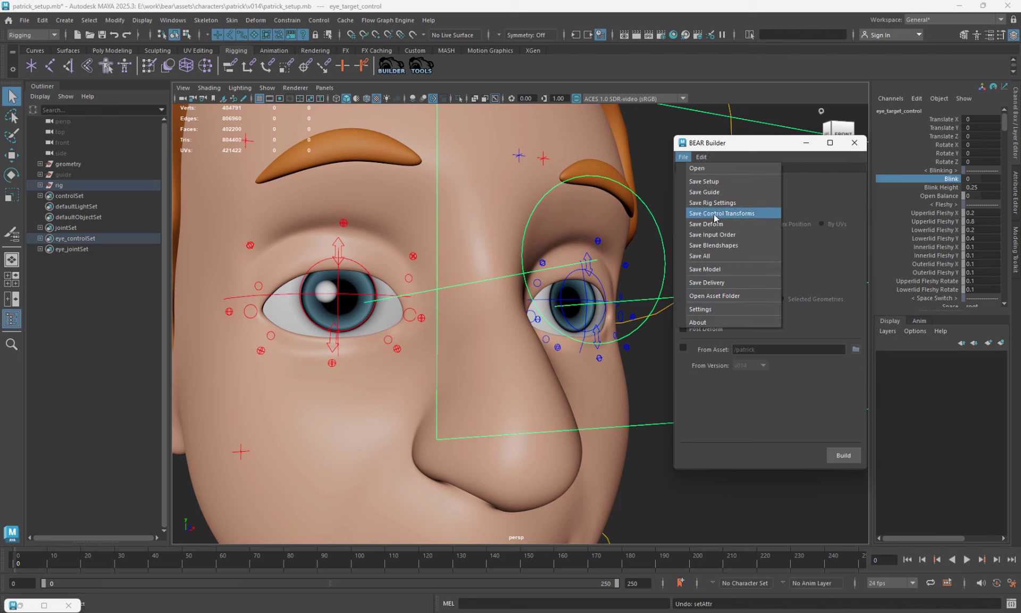
pyautogui.click(706, 159)
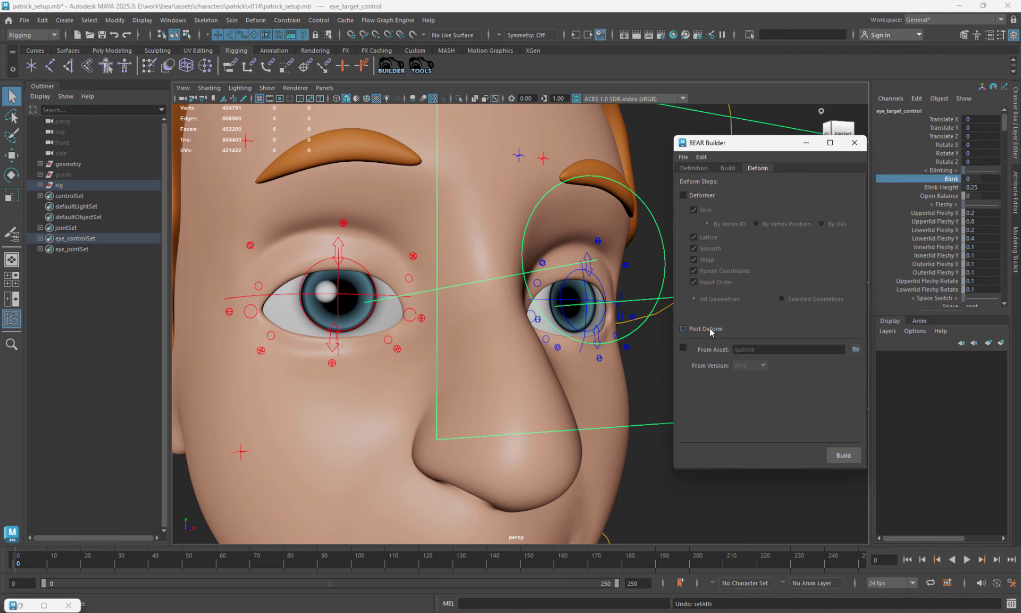
# - Save the control transforms and open the asset folder
pyautogui.click(684, 157)
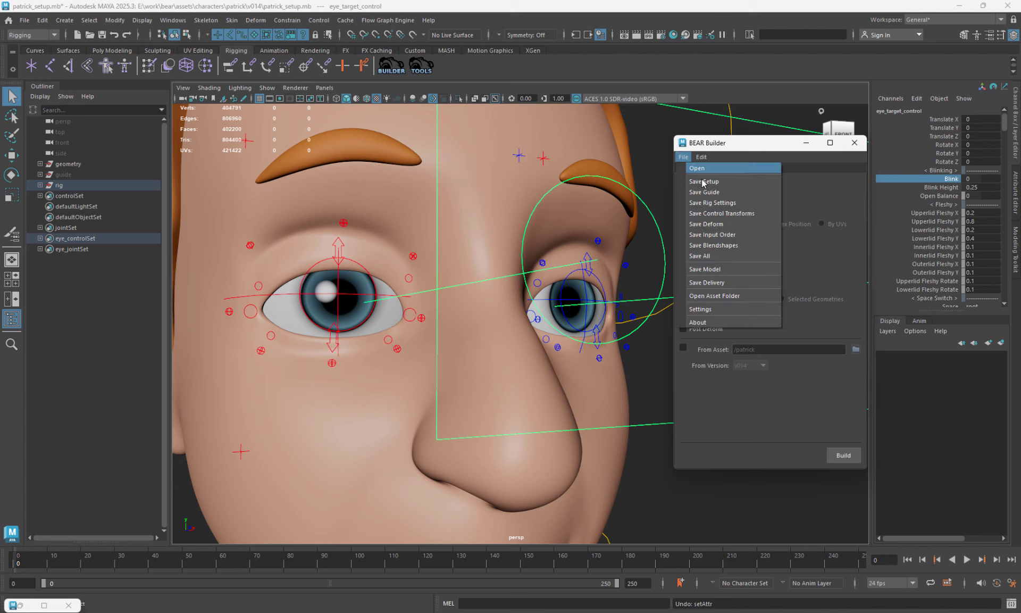
pyautogui.click(717, 214)
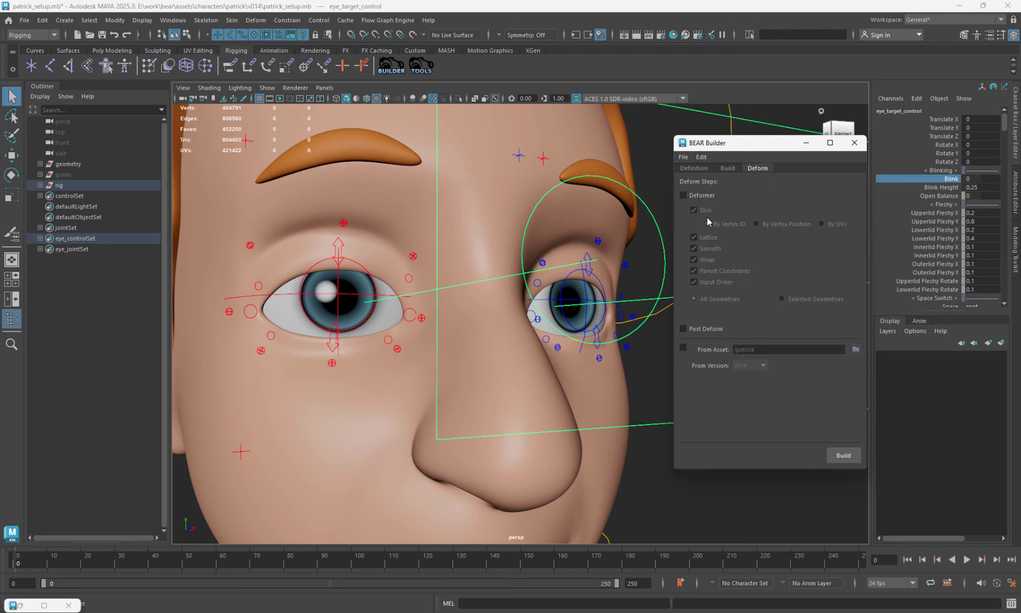
pyautogui.click(683, 156)
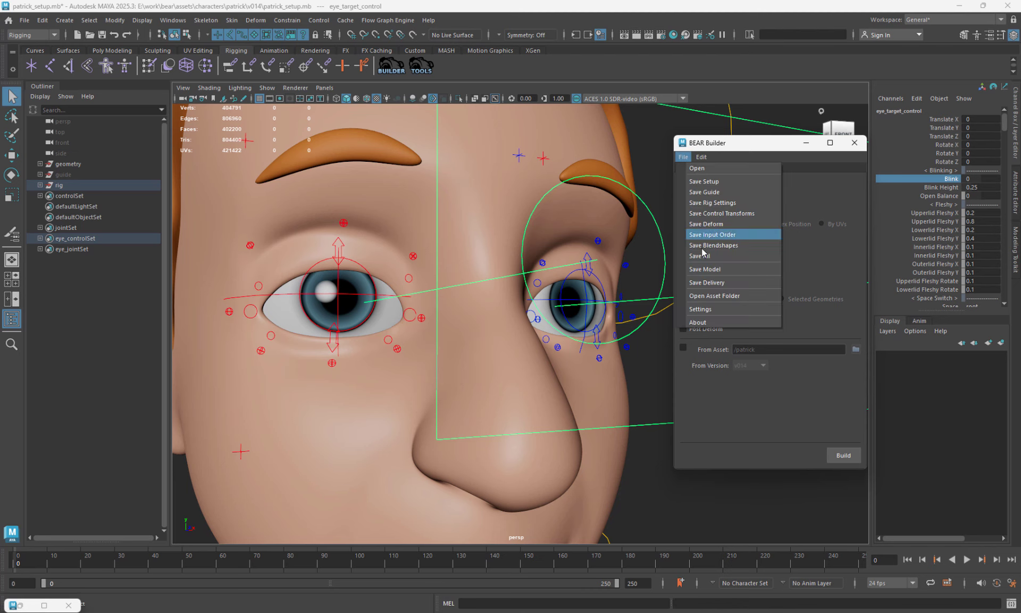
pyautogui.click(707, 296)
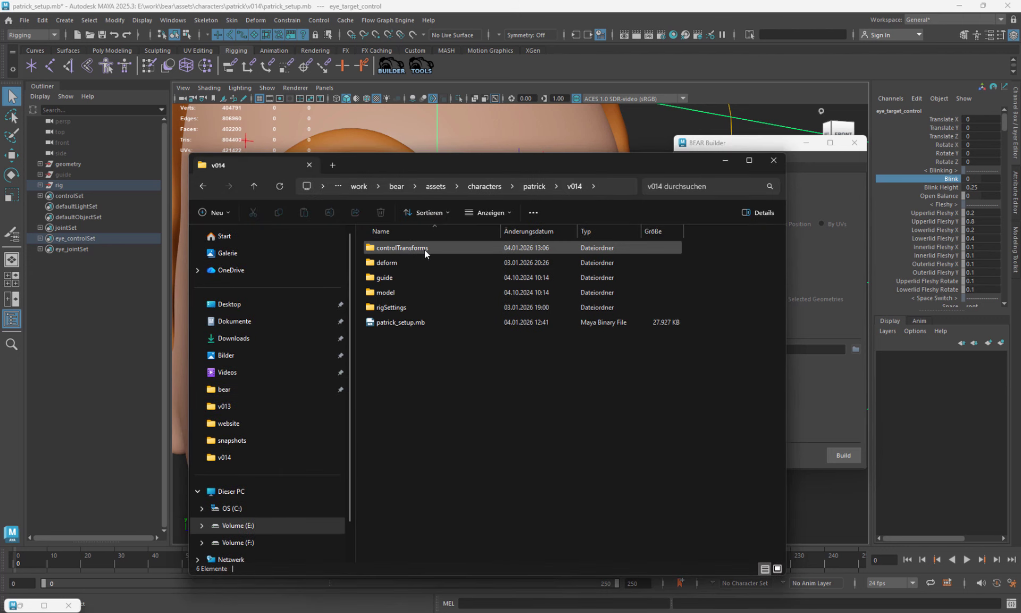
# - Inspect the saved values in eye_L_innerlidBlink_control.json inside the controlTransforms folder, and return to the rig scene
pyautogui.doubleClick(425, 250)
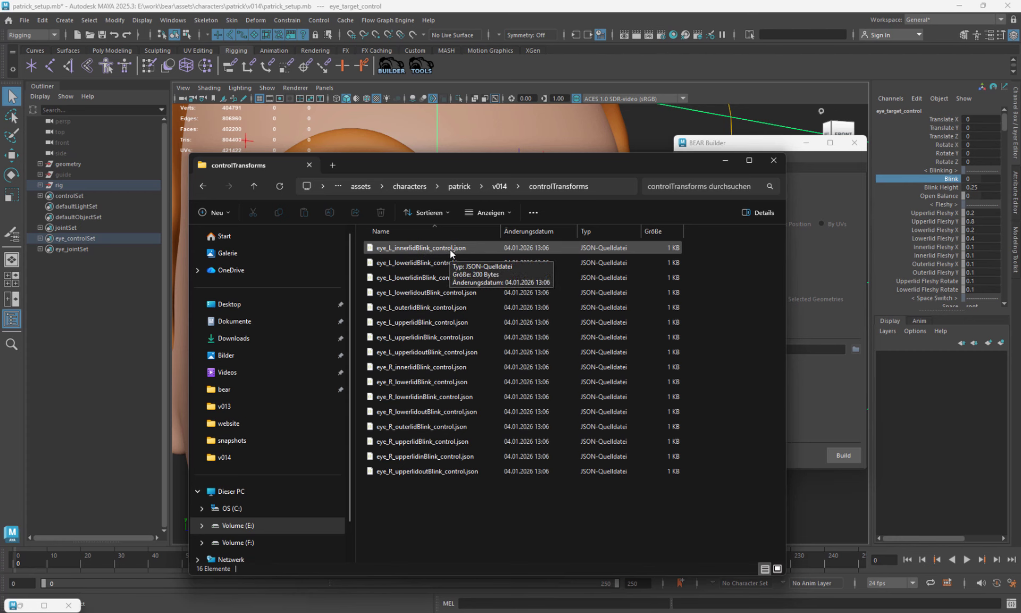
pyautogui.doubleClick(450, 250)
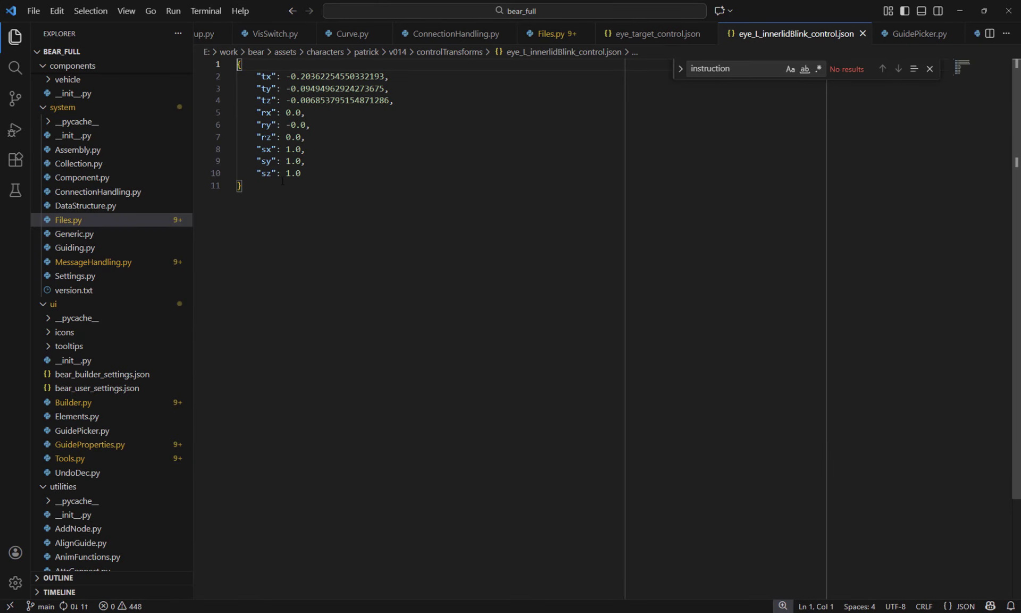
pyautogui.click(960, 11)
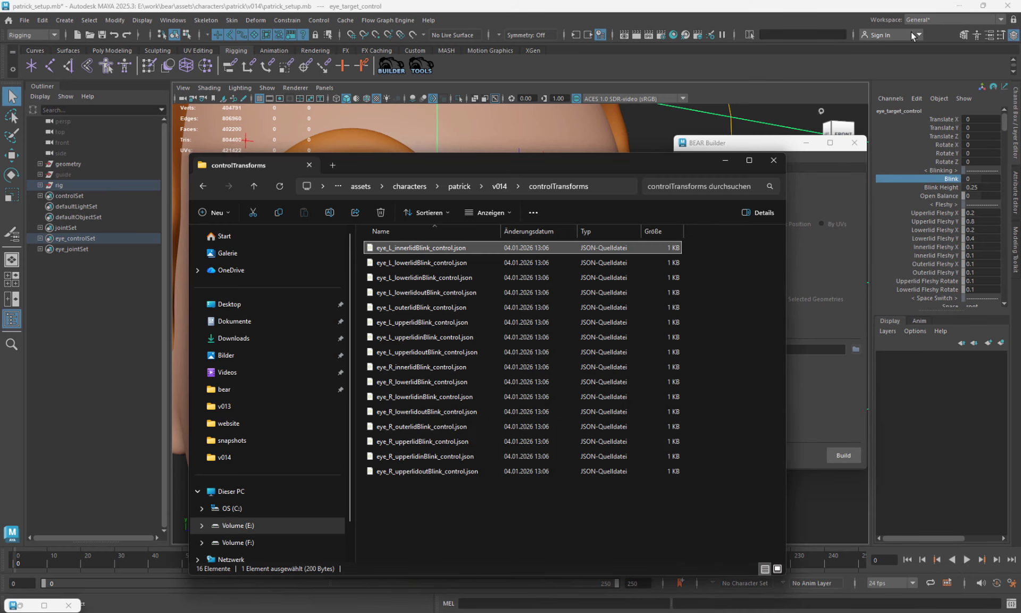
pyautogui.click(725, 161)
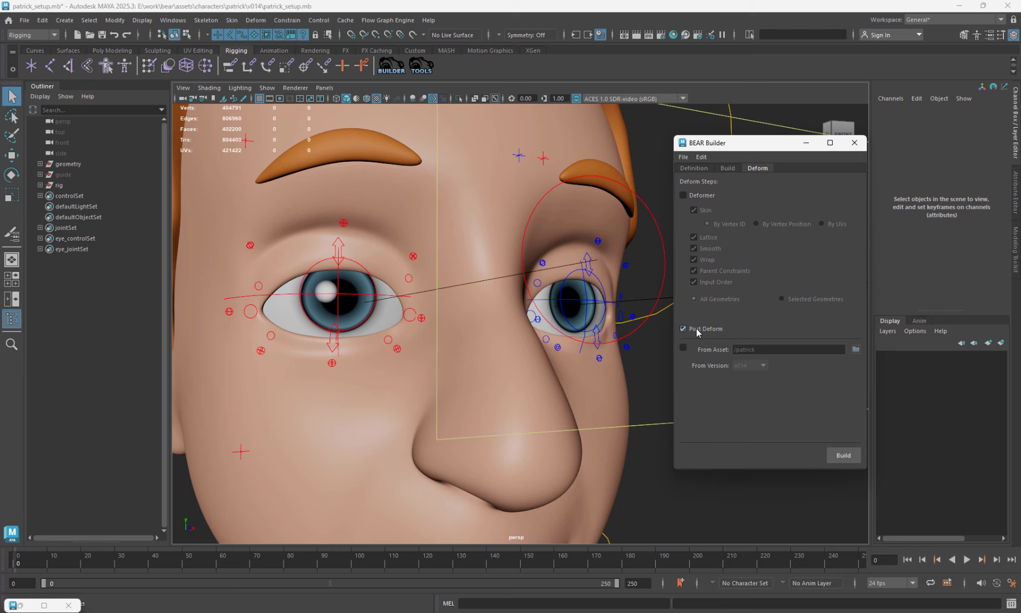
# - Build the rig's Post Deform step and set the eye target control's Blink to 1
pyautogui.click(846, 456)
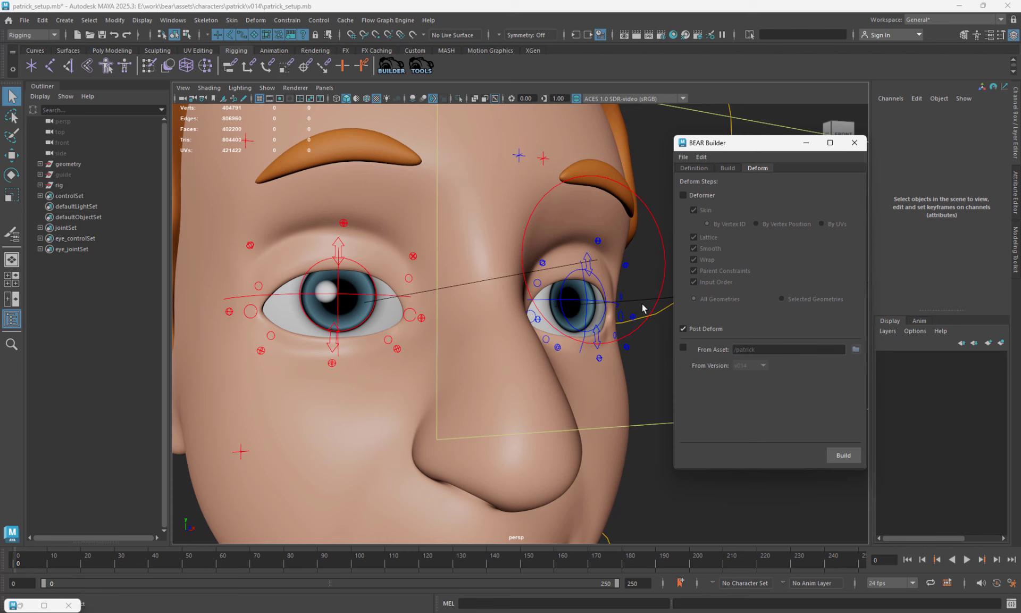
pyautogui.click(657, 424)
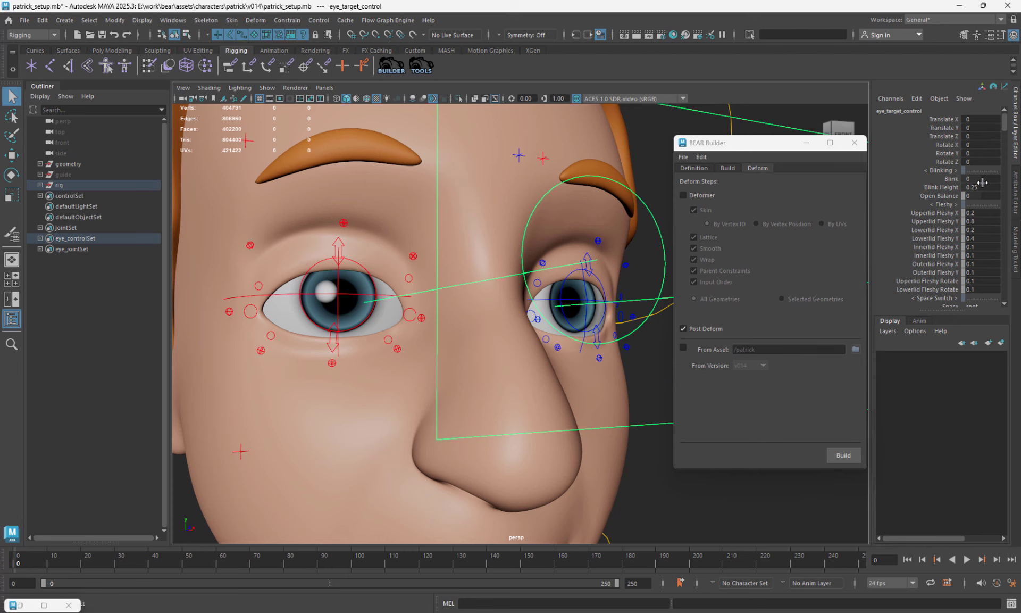
pyautogui.click(984, 179)
pyautogui.write('1')
pyautogui.press('Return')
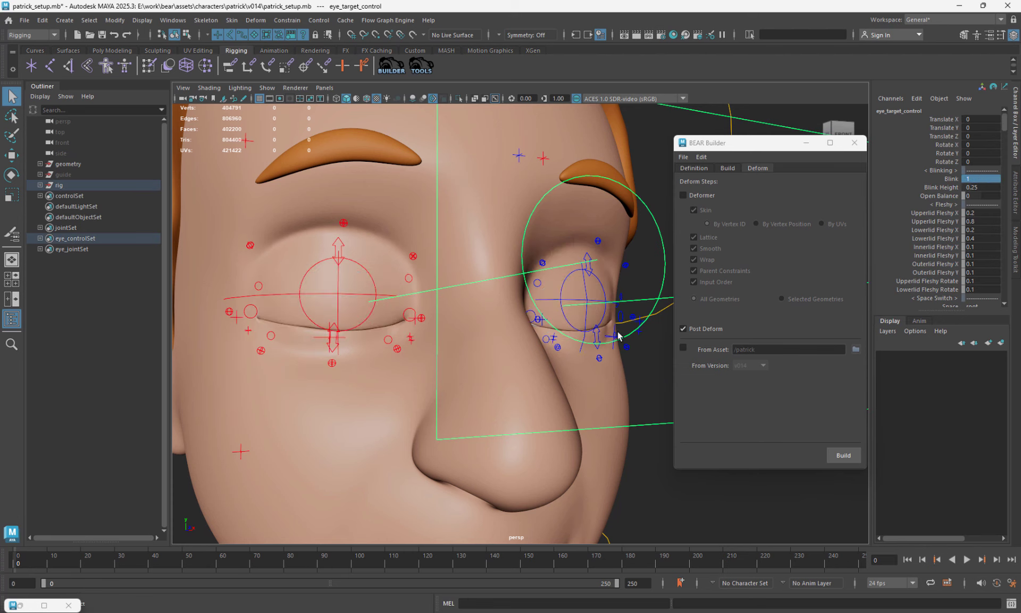
# - Examine the transforms of the left eye's middle and inner lid blink controls with the lids closed
pyautogui.click(615, 336)
pyautogui.press('w')
pyautogui.keyDown('alt'); pyautogui.moveTo(628, 321); pyautogui.dragTo(590, 324); pyautogui.keyUp('alt')
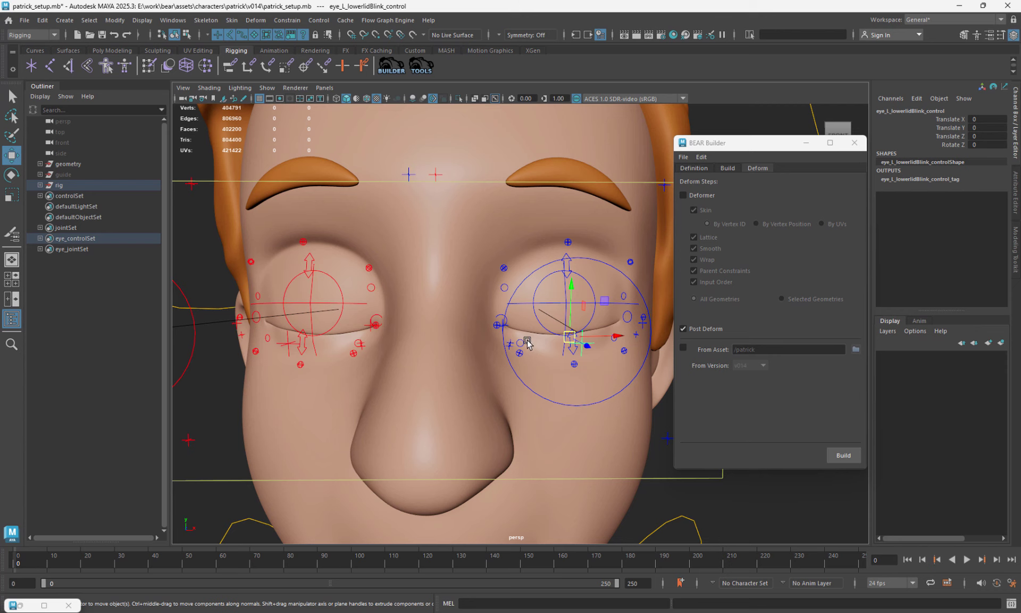
pyautogui.keyDown('alt'); pyautogui.moveTo(512, 359); pyautogui.dragTo(561, 369, button='right'); pyautogui.keyUp('alt')
pyautogui.keyDown('alt'); pyautogui.moveTo(562, 369); pyautogui.dragTo(466, 356); pyautogui.keyUp('alt')
pyautogui.press('q')
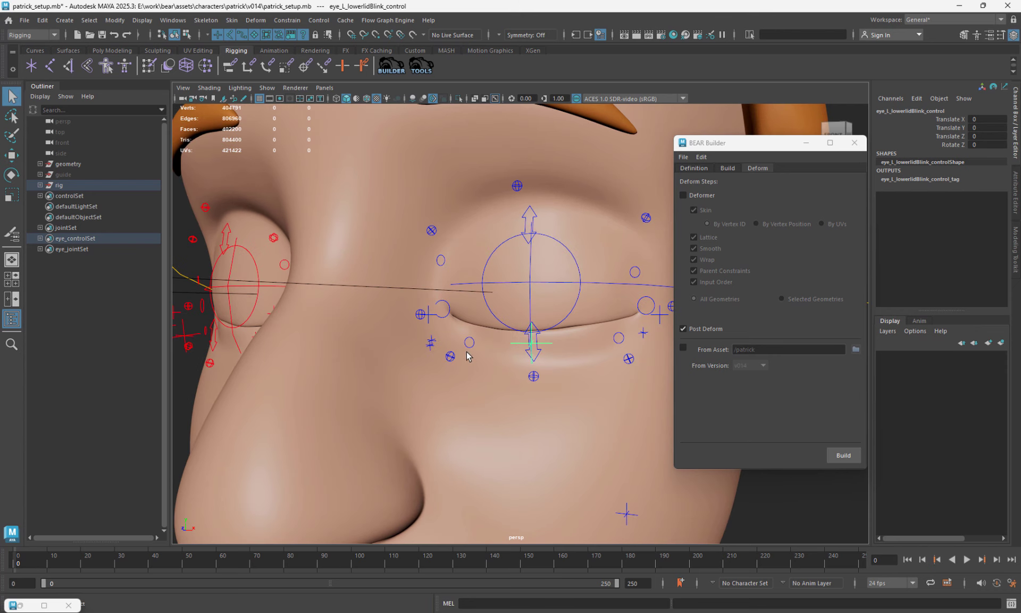
pyautogui.keyDown('alt'); pyautogui.moveTo(466, 355); pyautogui.dragTo(506, 386, button='right'); pyautogui.keyUp('alt')
pyautogui.click(406, 346)
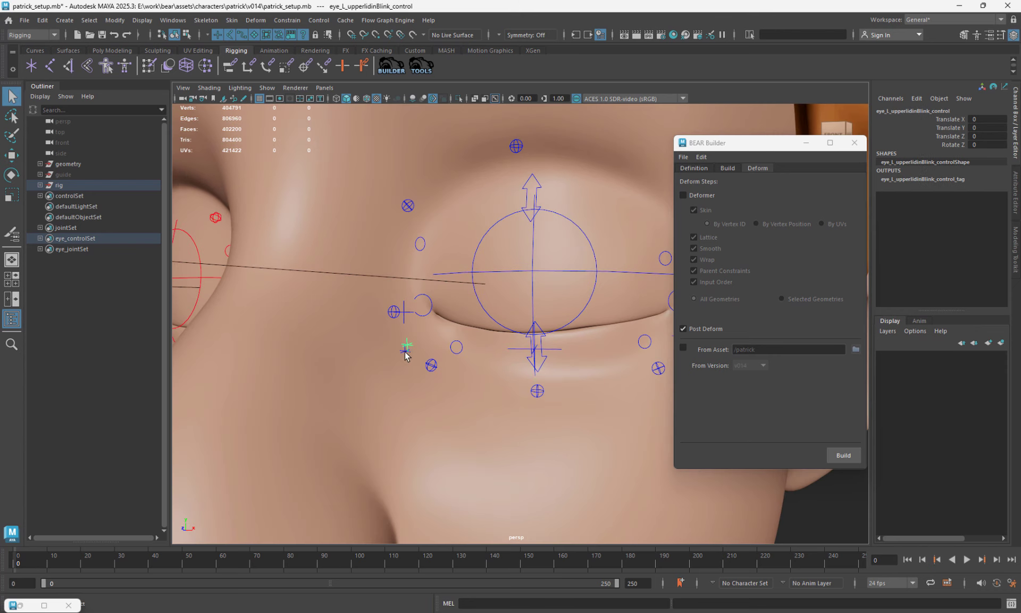
pyautogui.click(404, 353)
pyautogui.click(553, 349)
pyautogui.press('w')
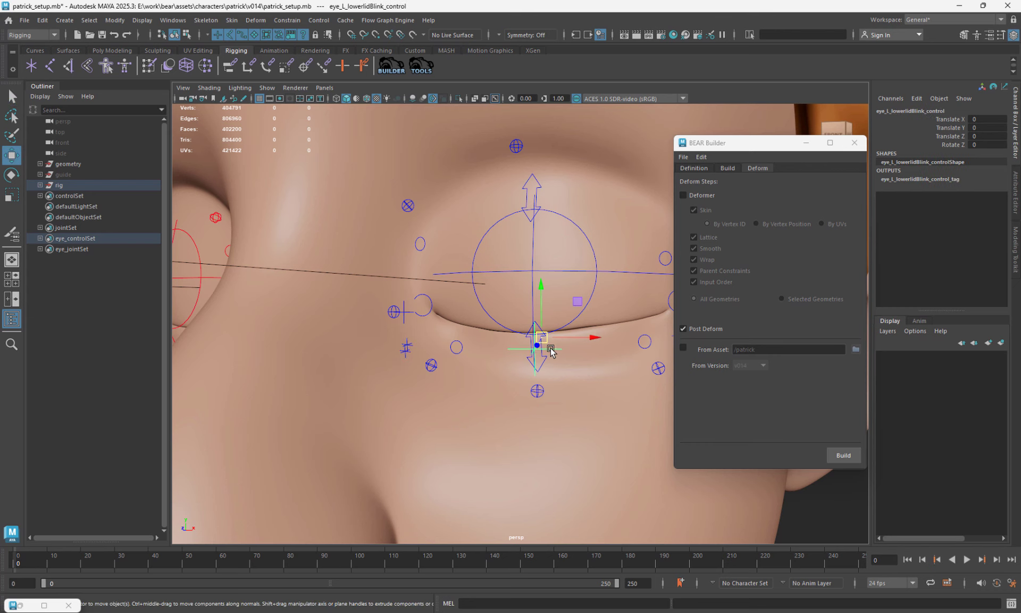
pyautogui.scroll(-3, 555, 348)
pyautogui.scroll(2, 555, 349)
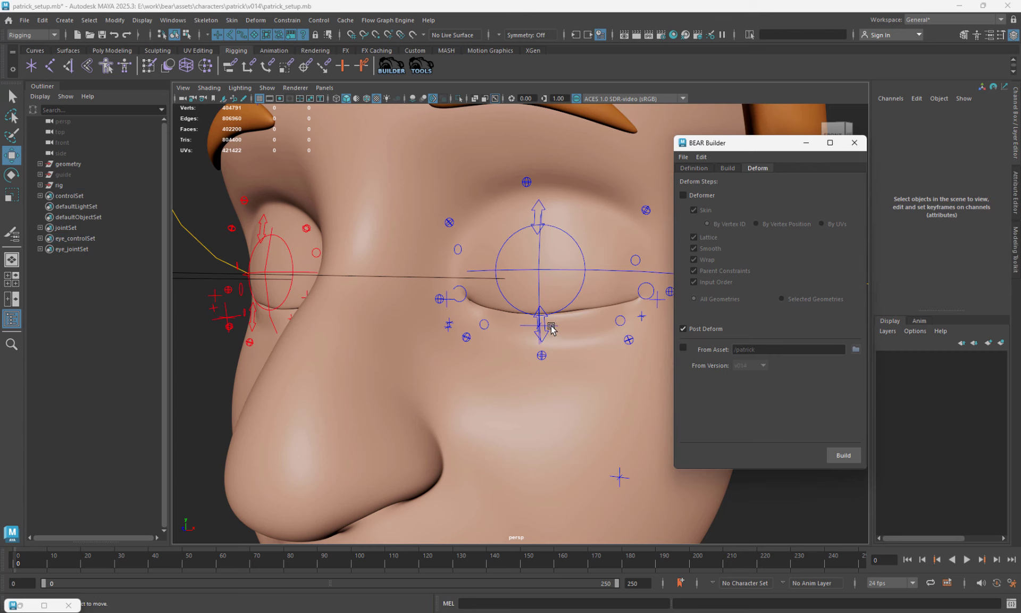
# - Offset the left lower lid blink control to about X 0.505, Y -0.304, Z -0.031, and rebuild Post Deform to reset it
pyautogui.click(549, 322)
pyautogui.moveTo(549, 315); pyautogui.dragTo(566, 335)
pyautogui.click(552, 327)
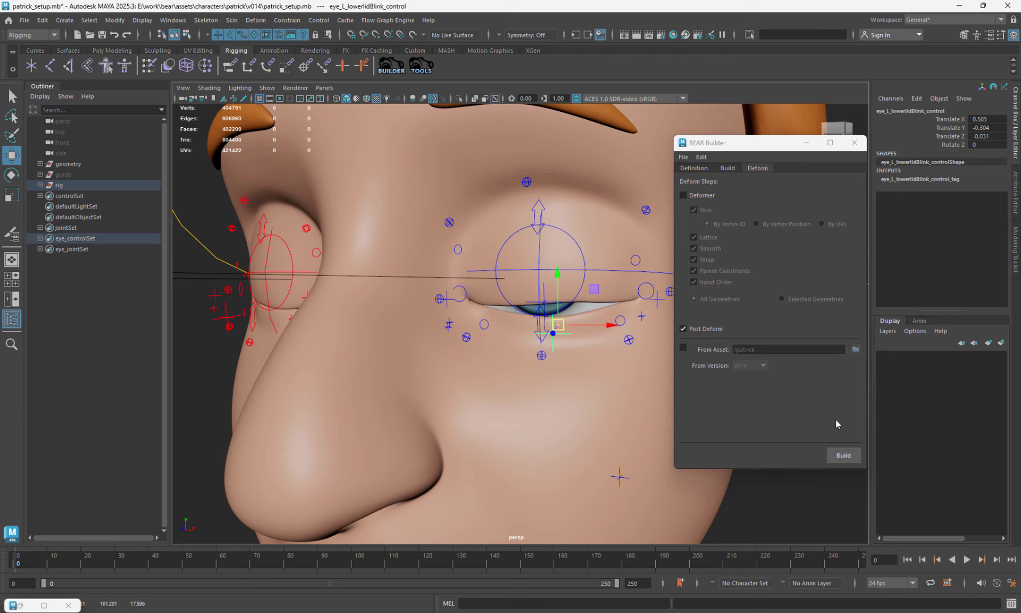
pyautogui.click(843, 455)
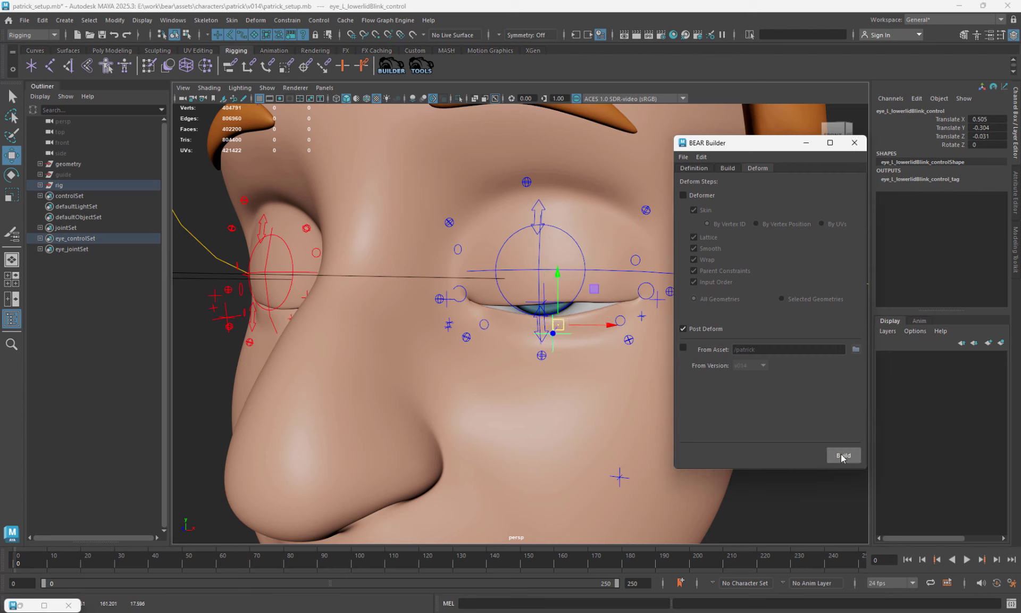
# - Check the transforms of the left and right upper lid blink controls with both eyes closed
pyautogui.click(552, 326)
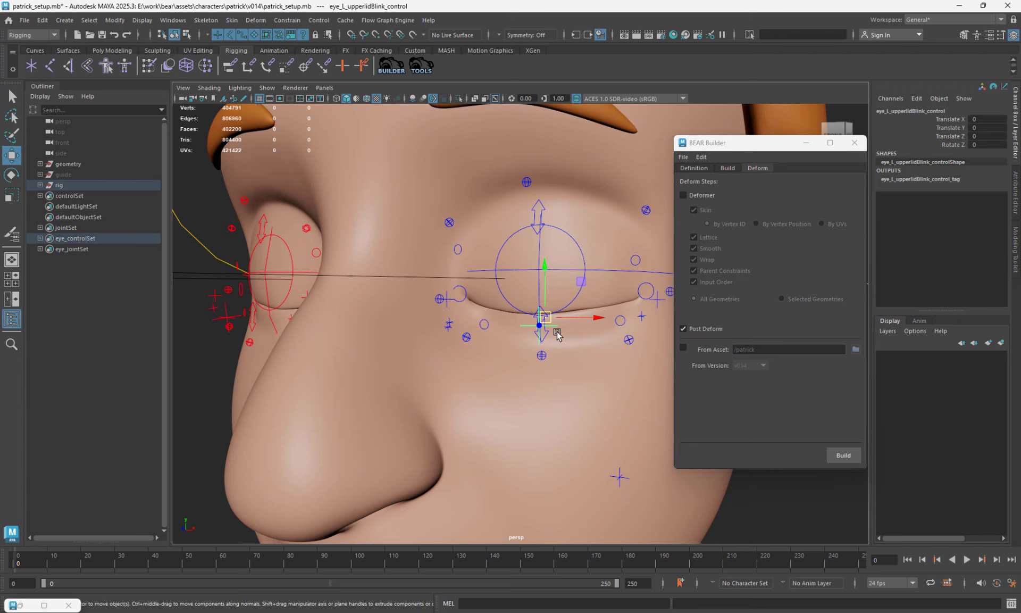
pyautogui.scroll(-8, 498, 269)
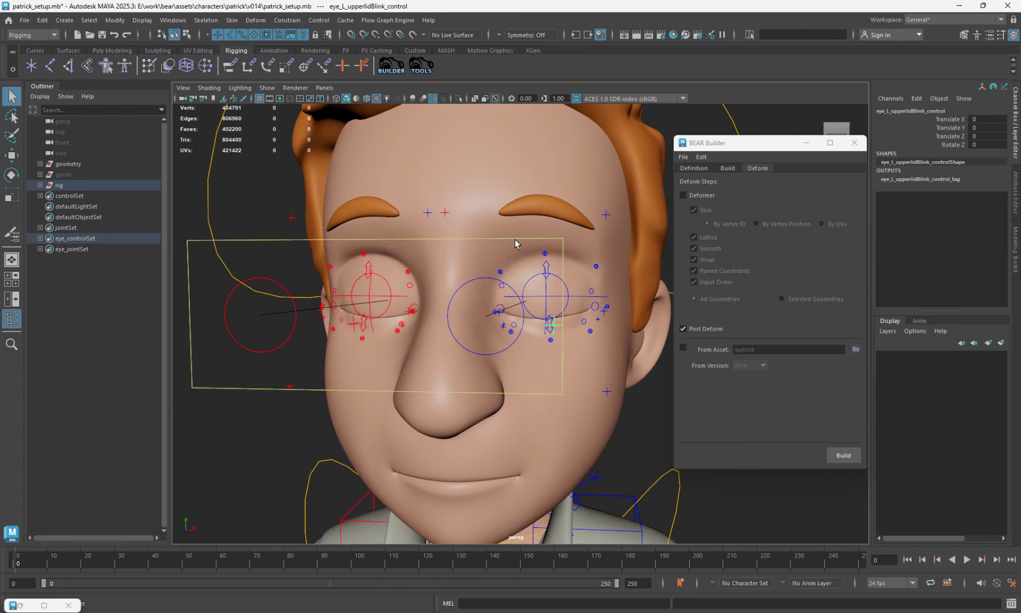
pyautogui.click(514, 238)
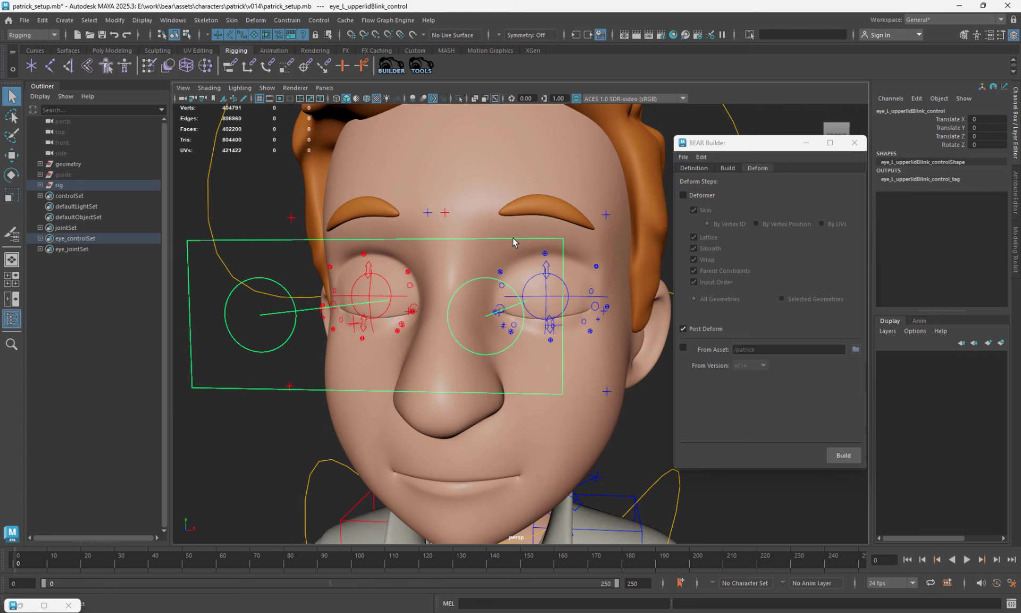
pyautogui.keyDown('alt'); pyautogui.moveTo(376, 346); pyautogui.dragTo(397, 343, button='middle'); pyautogui.keyUp('alt')
pyautogui.click(394, 321)
pyautogui.press('w')
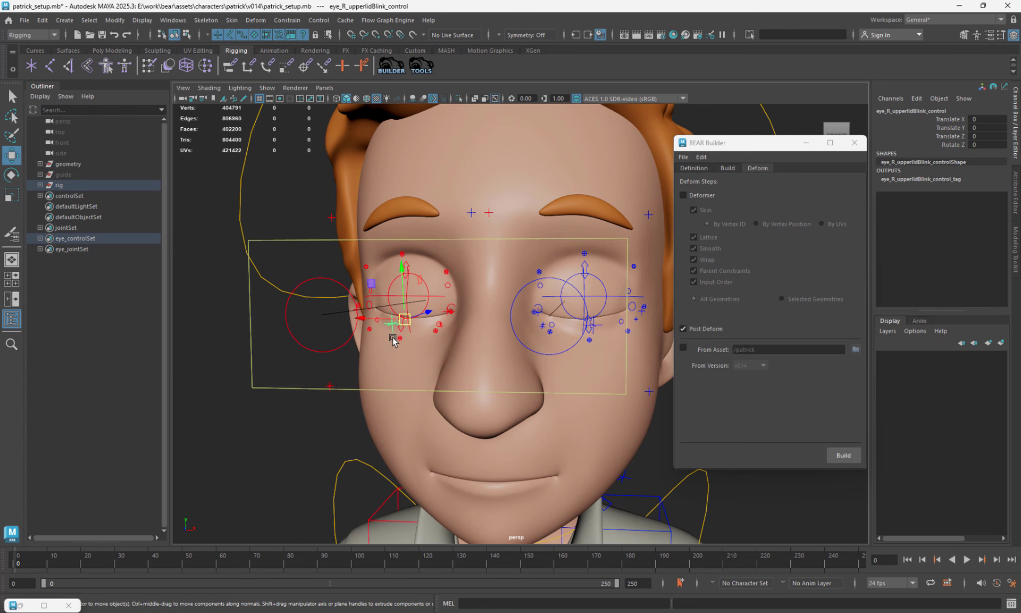
pyautogui.press('q')
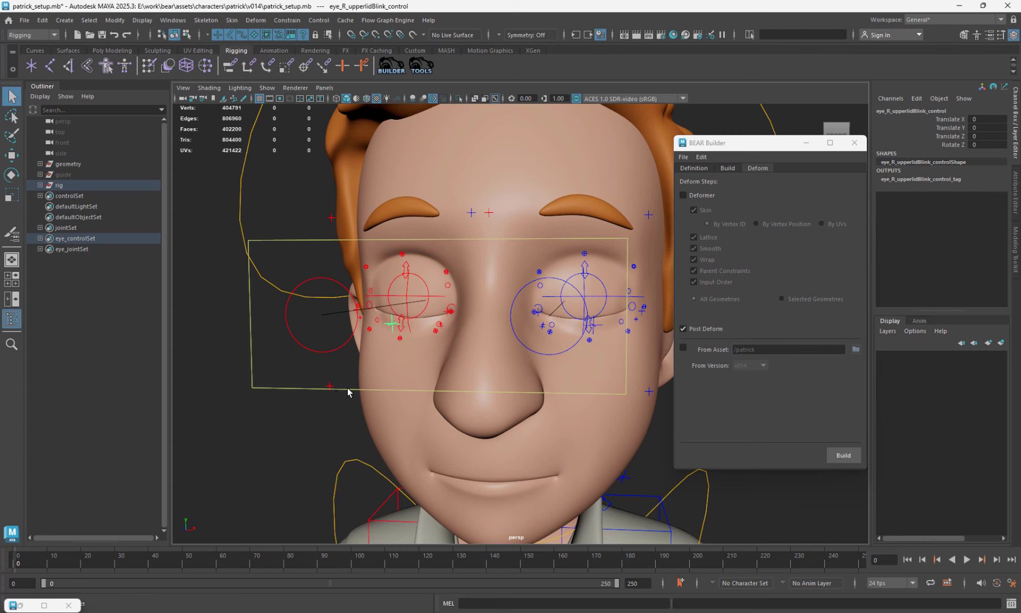
# - Set the eye target control's Blink to 0 to open both eyes
pyautogui.click(348, 389)
pyautogui.press('w')
pyautogui.click(971, 179)
pyautogui.write('0')
pyautogui.press('Return')
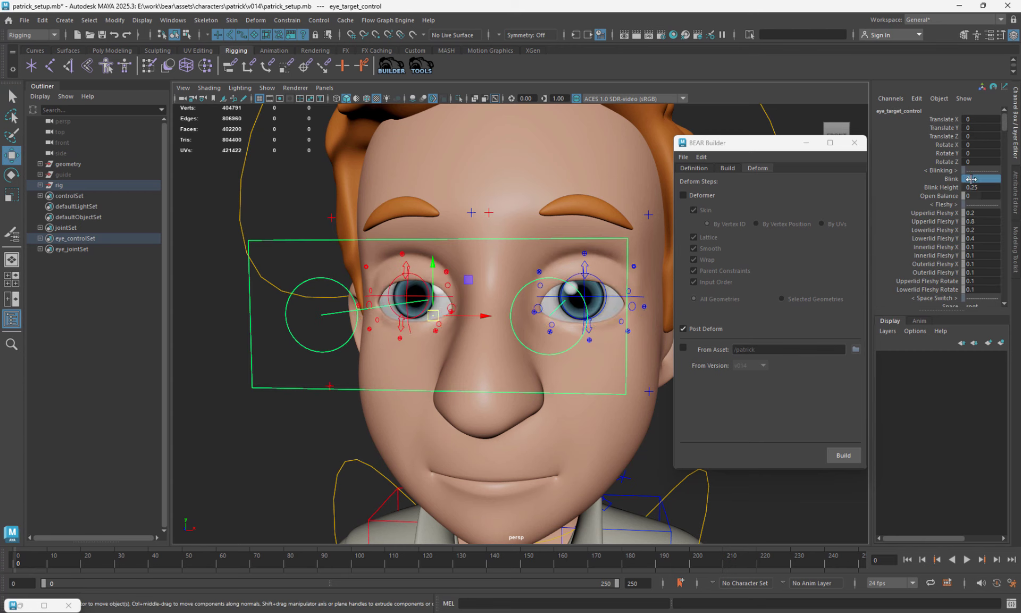
# - Test the eye target control's Blink by varying its value interactively, and undo the change
pyautogui.click(955, 179)
pyautogui.moveTo(554, 268); pyautogui.dragTo(618, 298, button='middle')
pyautogui.hotkey('ctrl', 'z')
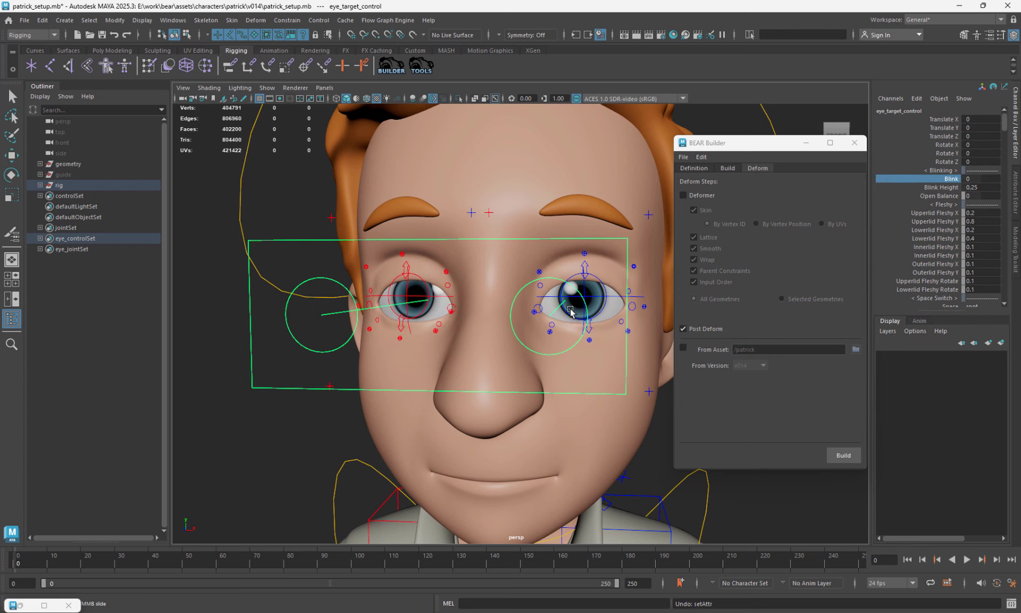
# - Deselect the eye target control and examine the whole character and its rig controls with the eyes open
pyautogui.press('q')
pyautogui.scroll(-5, 568, 308)
pyautogui.click(645, 363)
pyautogui.scroll(-2, 568, 321)
pyautogui.keyDown('alt'); pyautogui.moveTo(598, 345); pyautogui.dragTo(584, 321, button='middle'); pyautogui.keyUp('alt')
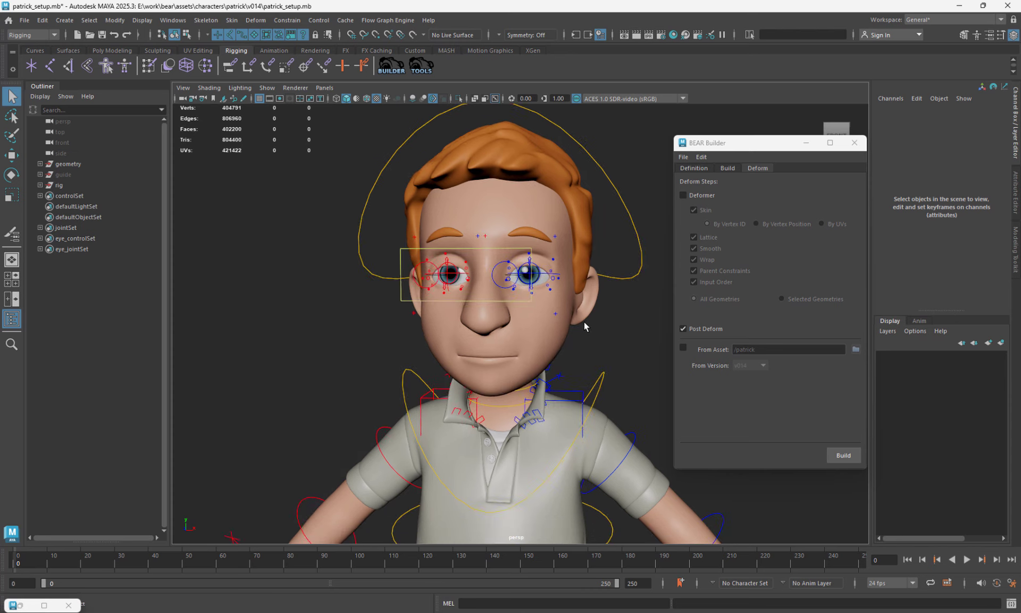
pyautogui.scroll(-4, 584, 321)
pyautogui.keyDown('alt'); pyautogui.moveTo(584, 322); pyautogui.dragTo(554, 338); pyautogui.keyUp('alt')
pyautogui.keyDown('alt'); pyautogui.moveTo(554, 338); pyautogui.dragTo(540, 292, button='middle'); pyautogui.keyUp('alt')
pyautogui.scroll(3, 610, 329)
pyautogui.scroll(-3, 610, 329)
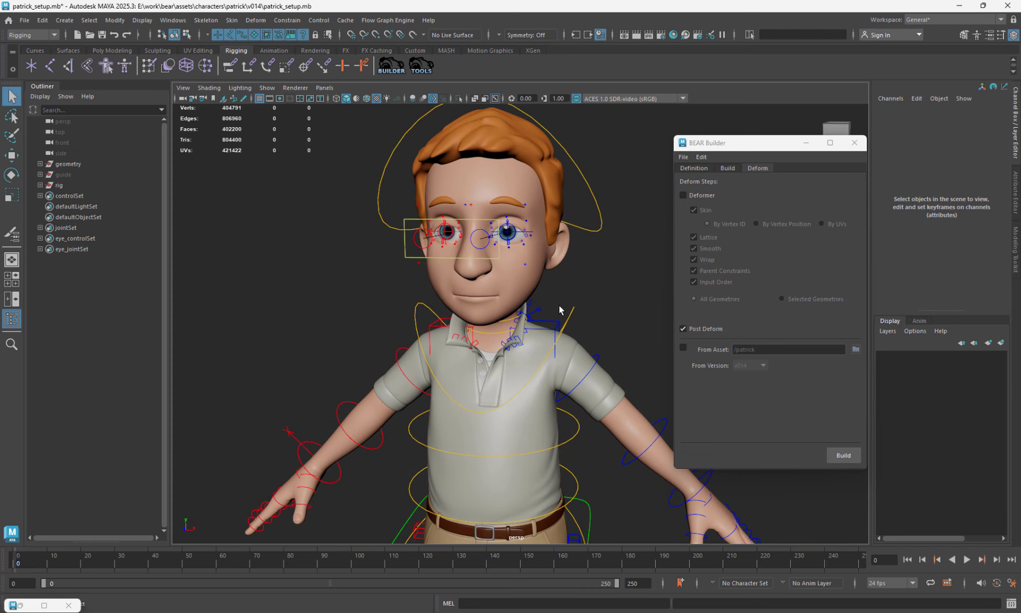
pyautogui.scroll(-4, 550, 319)
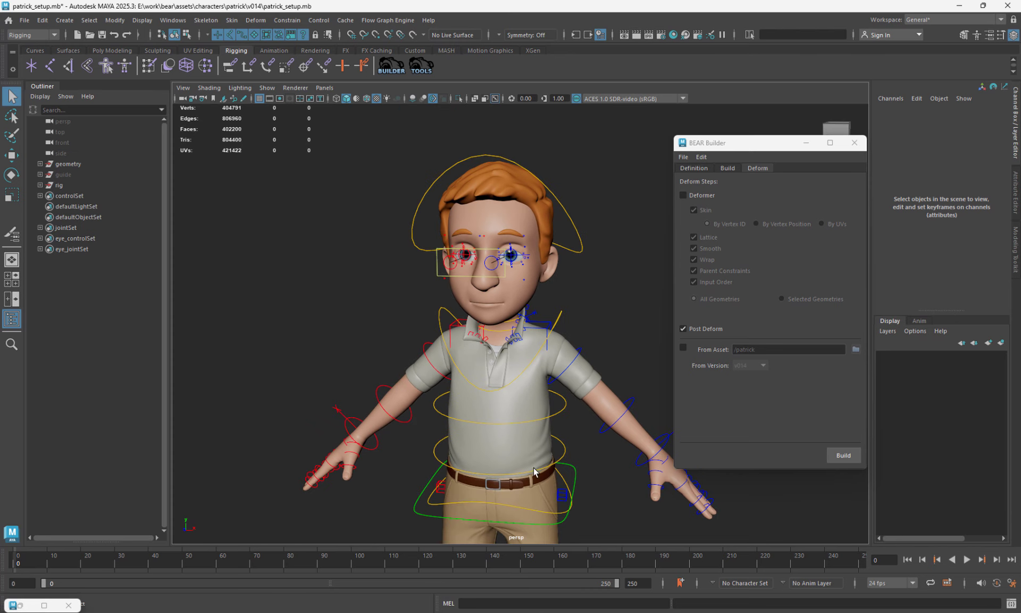
pyautogui.scroll(-6, 576, 333)
pyautogui.scroll(2, 588, 339)
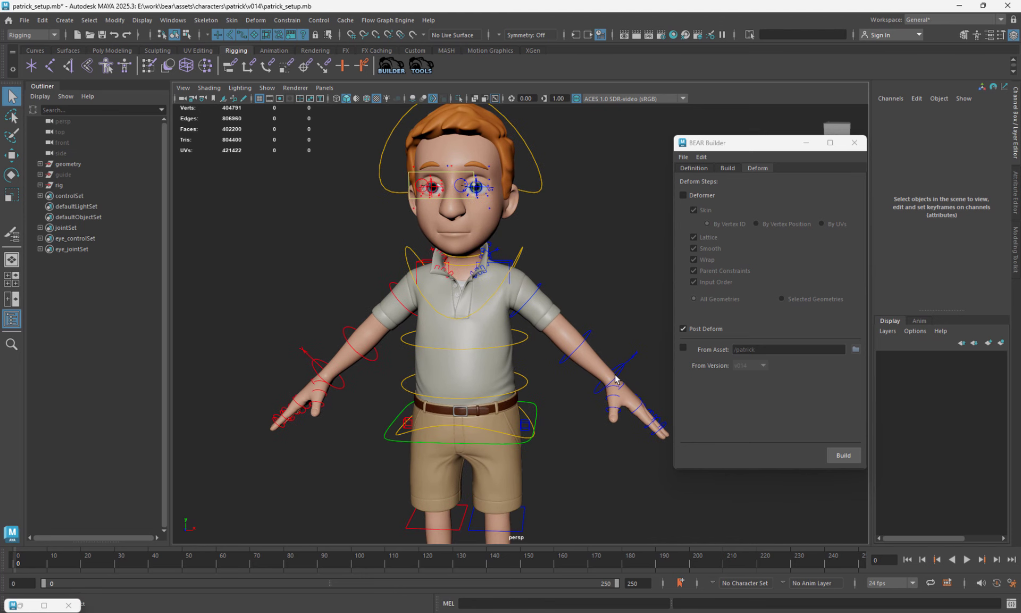
# - Try rotating the left upper arm FK control by about 34.13 degrees around Z, and undo the rotation
pyautogui.click(542, 287)
pyautogui.press('e')
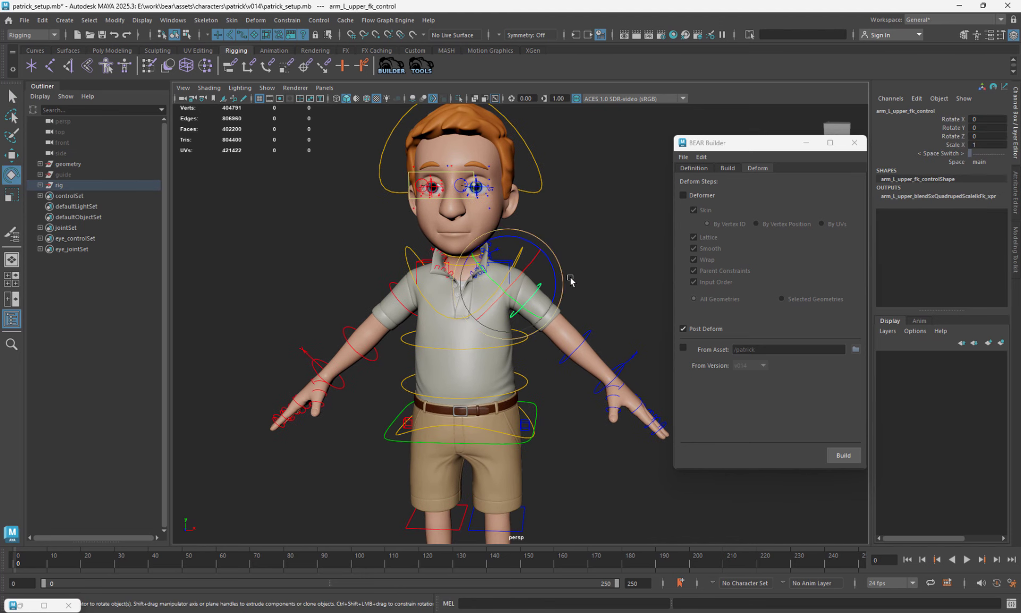
pyautogui.moveTo(552, 267); pyautogui.dragTo(528, 254)
pyautogui.hotkey('ctrl', 'z')
pyautogui.press('q')
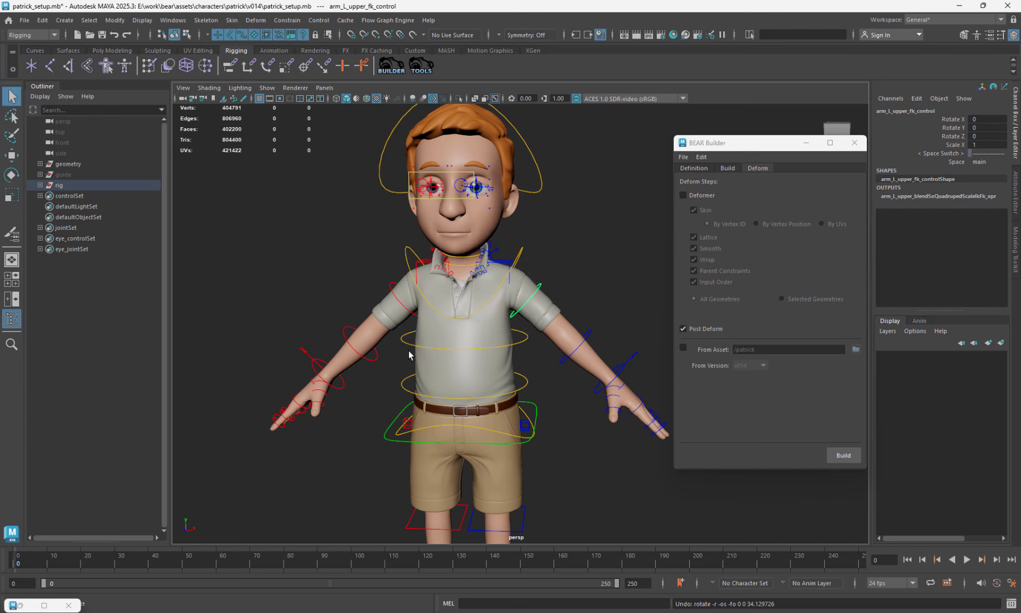
# - Try rotating the left wrist FK control by about 46.188 degrees around Z, and undo the rotation
pyautogui.scroll(-2, 625, 410)
pyautogui.click(615, 371)
pyautogui.press('e')
pyautogui.keyDown('alt'); pyautogui.moveTo(615, 370); pyautogui.dragTo(558, 363, button='middle'); pyautogui.keyUp('alt')
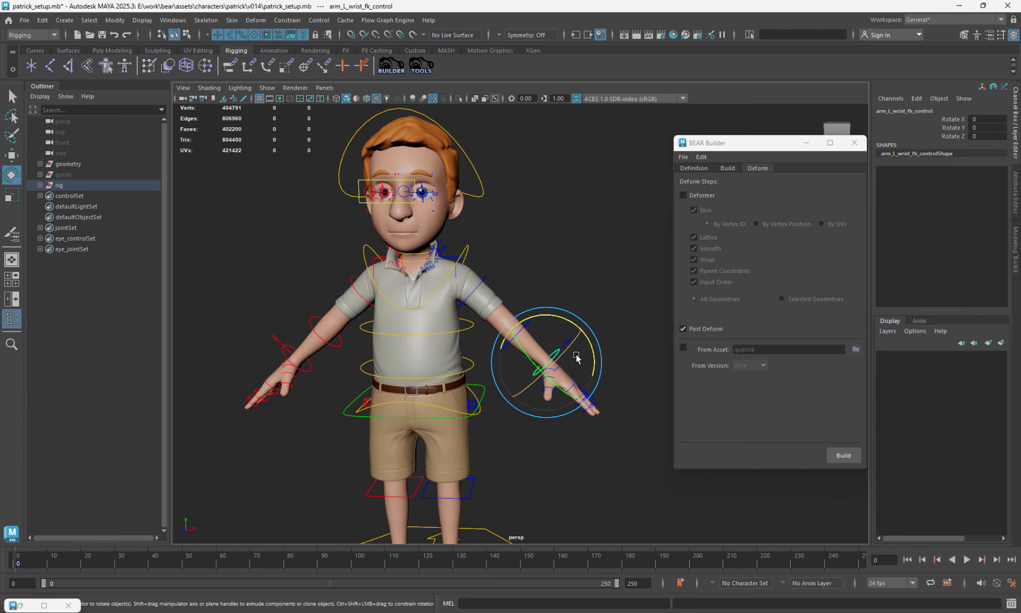
pyautogui.moveTo(588, 342)
pyautogui.mouseDown()
pyautogui.moveTo(563, 318)
pyautogui.moveTo(575, 347)
pyautogui.mouseUp()
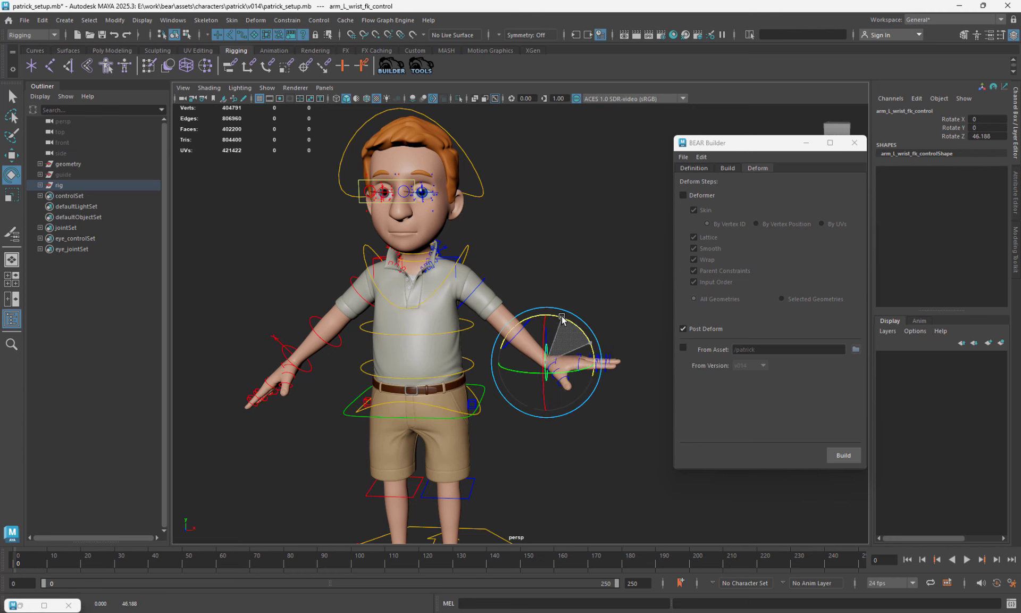
pyautogui.hotkey('ctrl', 'z')
pyautogui.press('q')
# - Set IK/FK Blend to 1 on the left and right arm attributes controls together
pyautogui.click(575, 346)
pyautogui.click(574, 348)
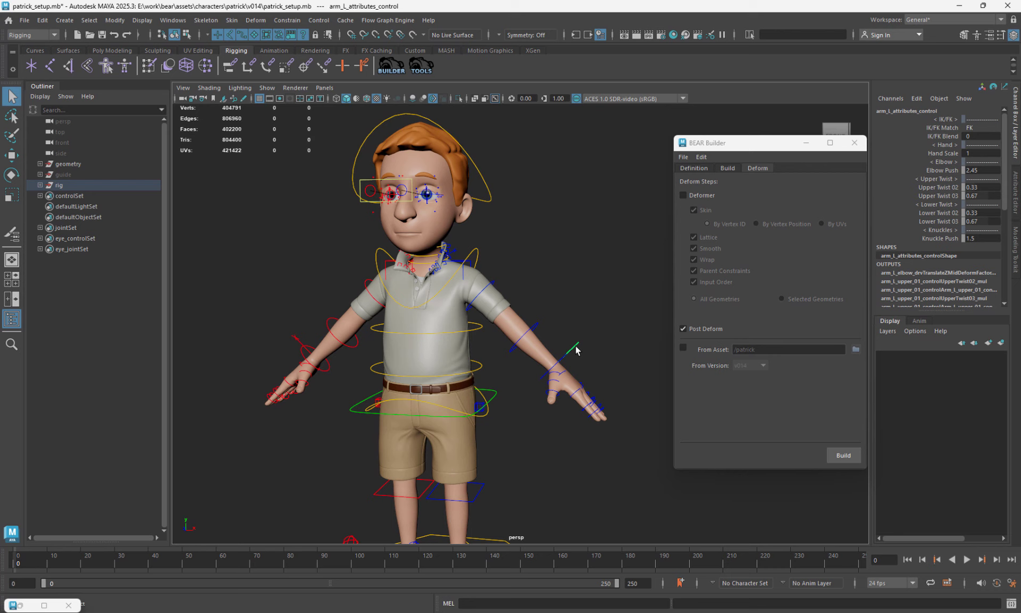
pyautogui.keyDown('shift'); pyautogui.click(298, 342); pyautogui.keyUp('shift')
pyautogui.click(928, 127)
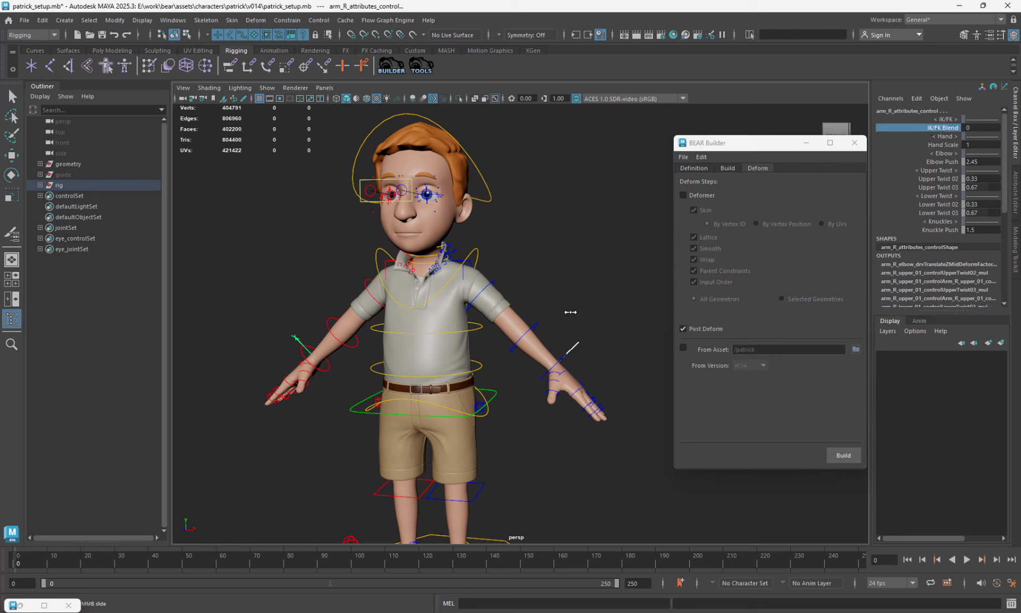
pyautogui.moveTo(571, 312); pyautogui.dragTo(646, 322, button='middle')
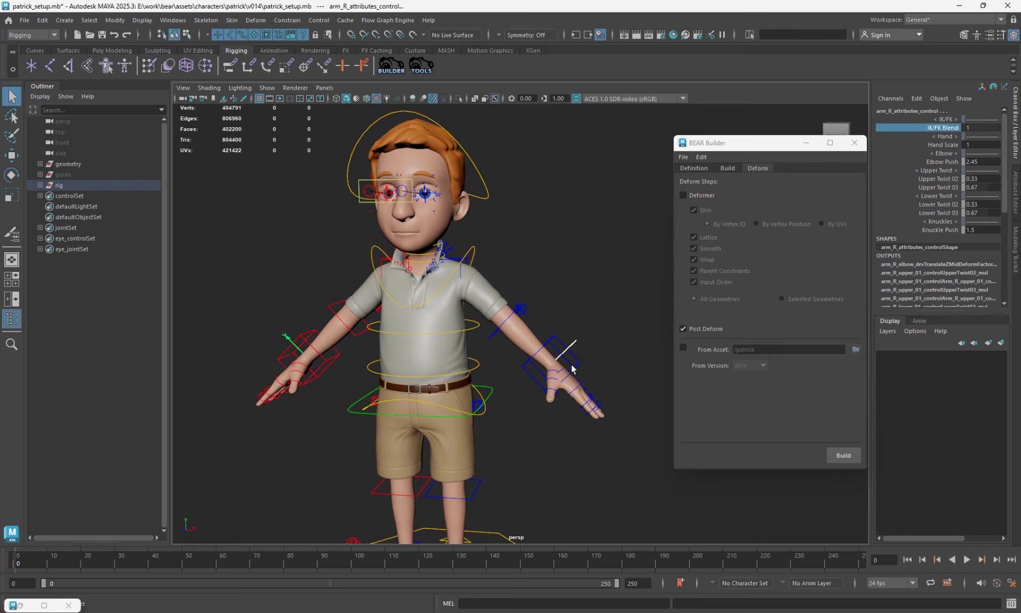
# - Try rotating the left arm IK control by about 46.122 degrees around Z, undo the rotation, and deselect the control
pyautogui.keyDown('alt'); pyautogui.moveTo(573, 368); pyautogui.dragTo(602, 360, button='middle'); pyautogui.keyUp('alt')
pyautogui.click(589, 366)
pyautogui.press('w')
pyautogui.keyDown('alt'); pyautogui.moveTo(551, 374); pyautogui.dragTo(603, 328); pyautogui.keyUp('alt')
pyautogui.press('e')
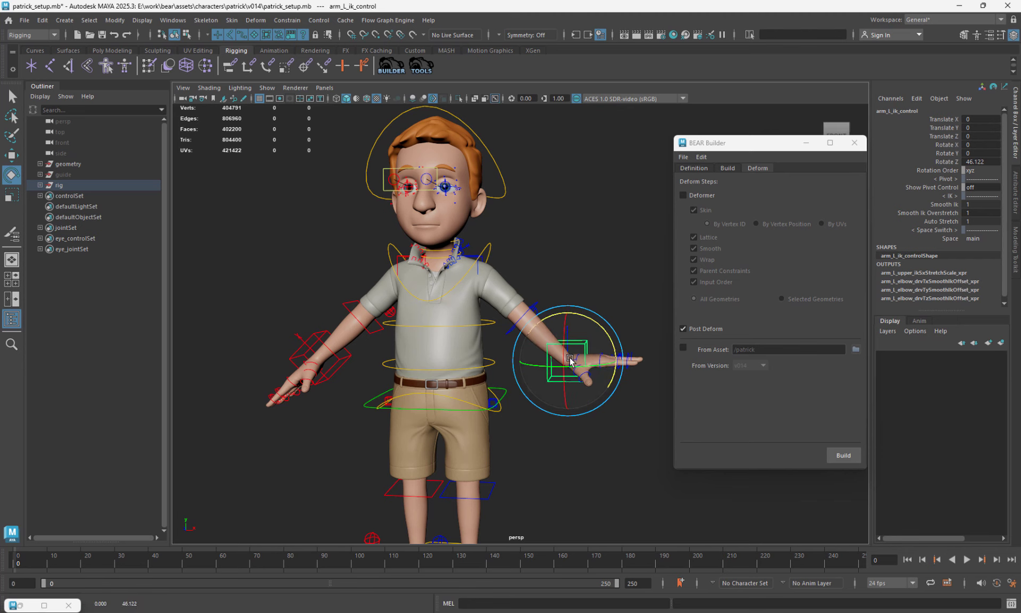
pyautogui.press('w')
pyautogui.scroll(5, 536, 322)
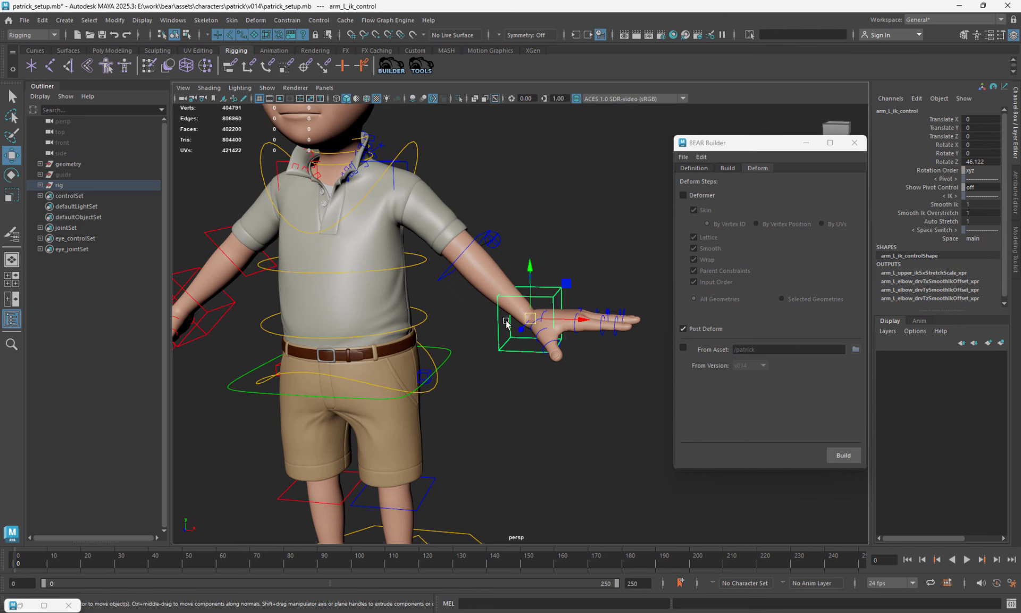
pyautogui.hotkey('ctrl', 'z')
pyautogui.click(536, 211)
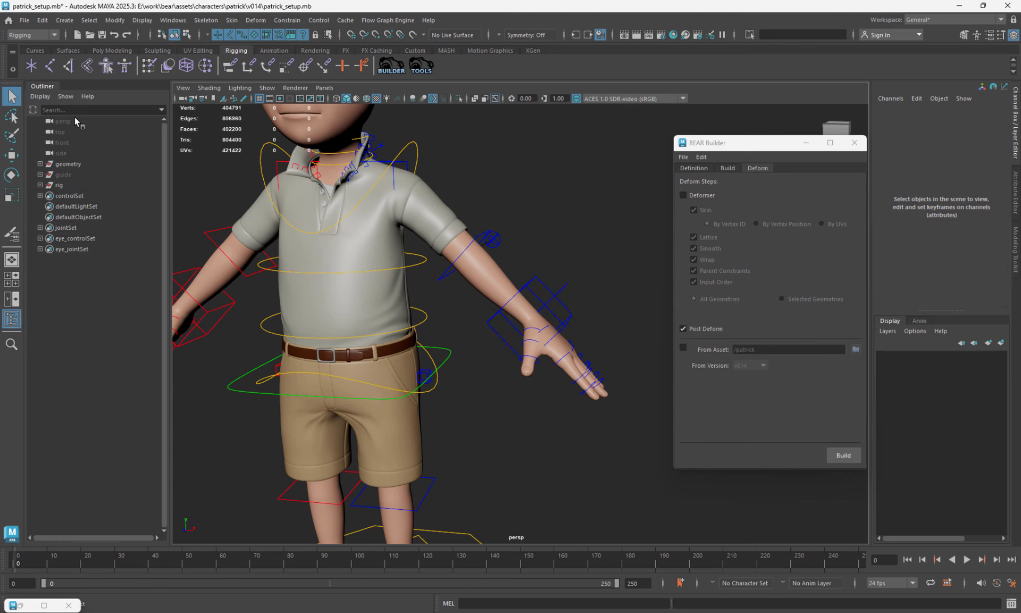
# - Create a polygon sphere and move it beside the left hand to about X 73.362, Y 59.748, Z -25.645
pyautogui.press('w')
pyautogui.press('a')
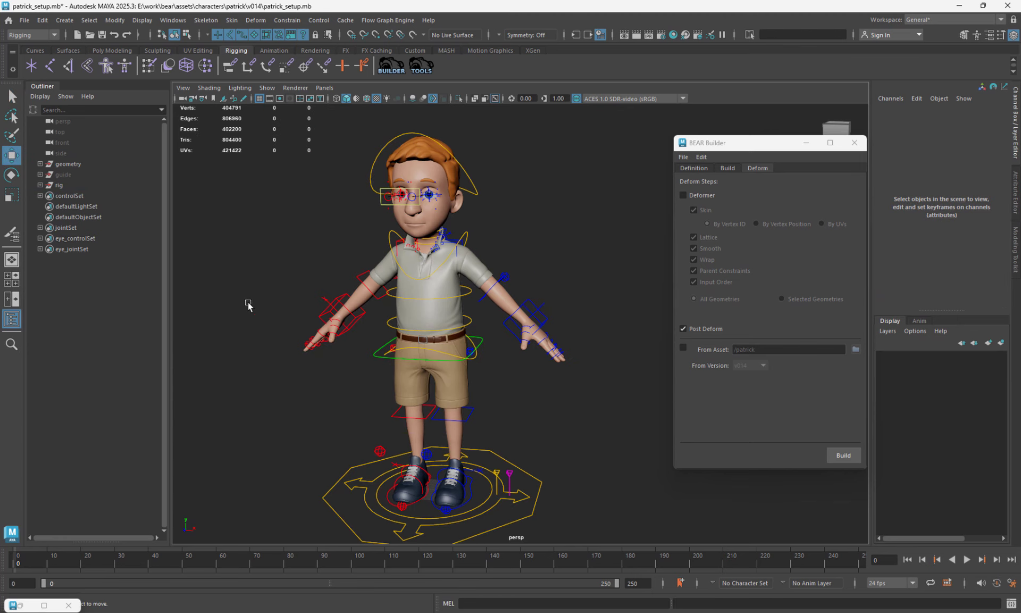
pyautogui.click(32, 66)
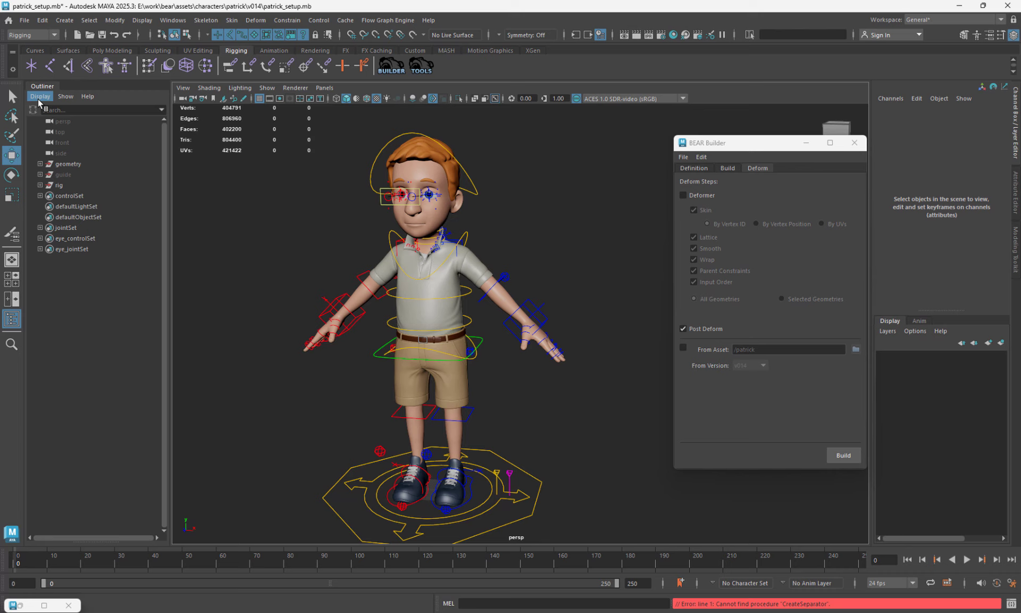
pyautogui.press('q')
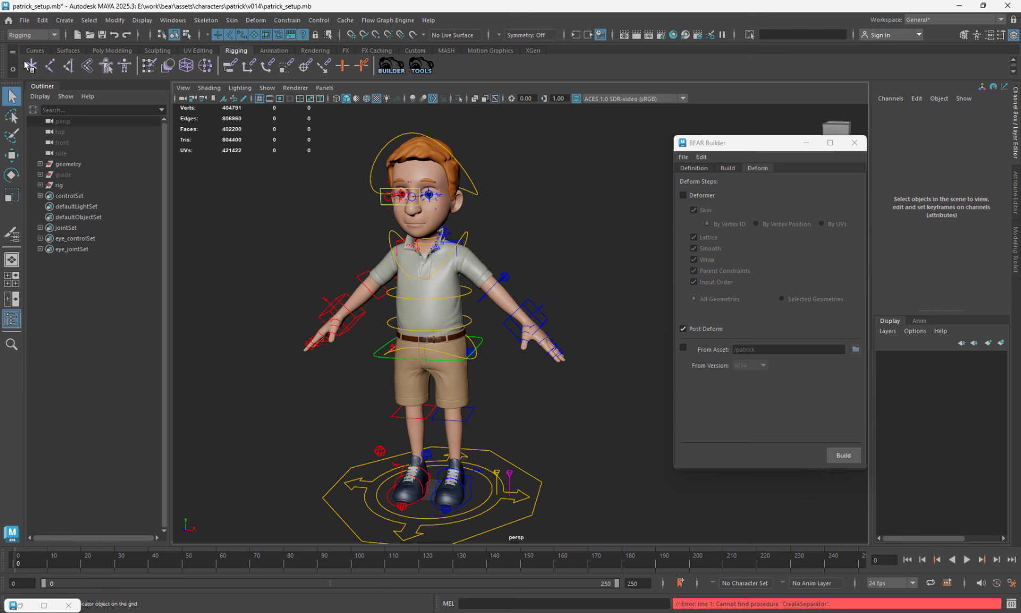
pyautogui.keyDown('alt'); pyautogui.moveTo(208, 246); pyautogui.dragTo(210, 247); pyautogui.keyUp('alt')
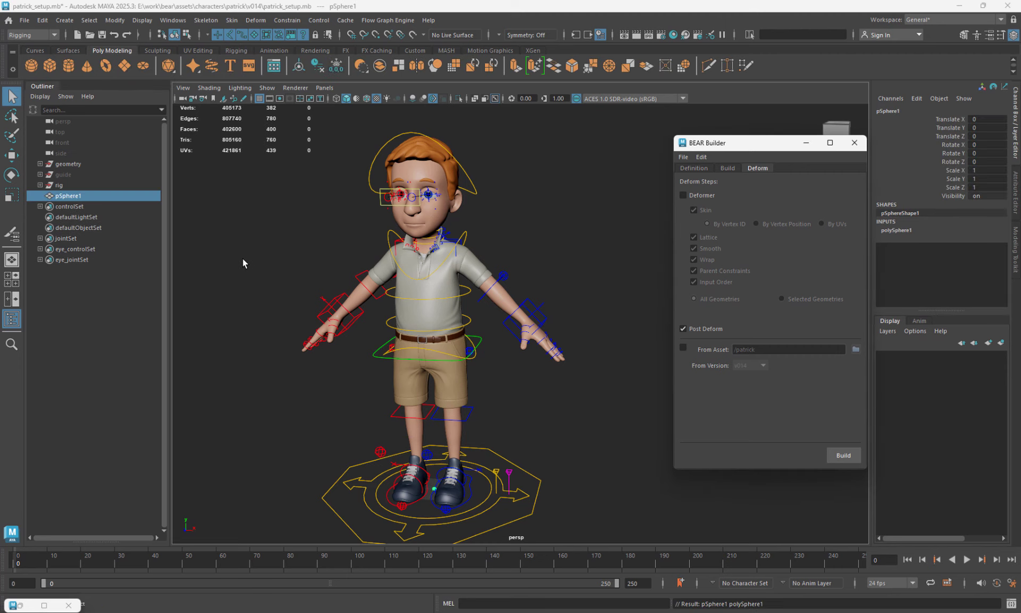
pyautogui.press('w')
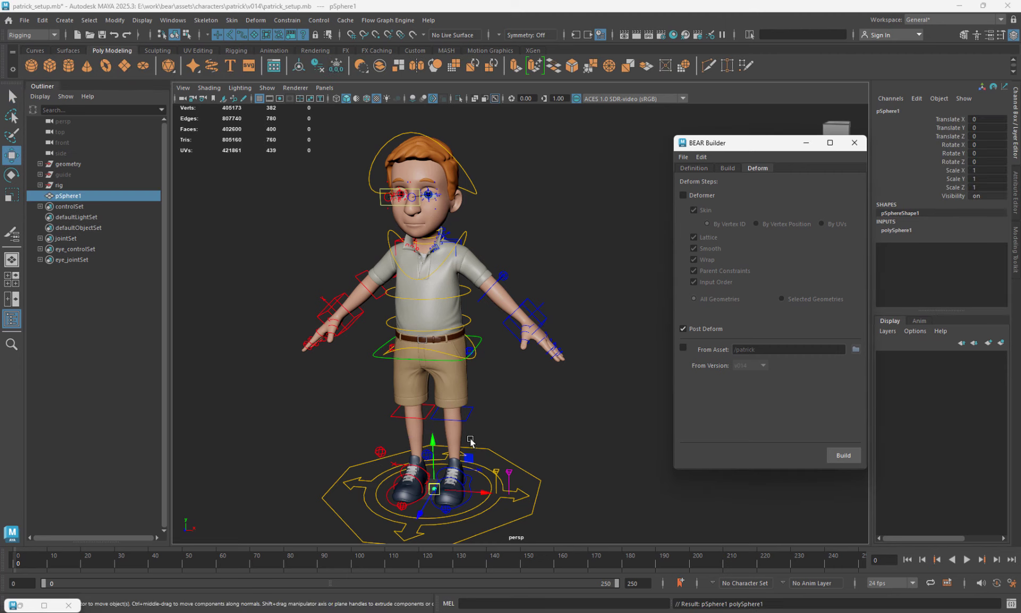
pyautogui.moveTo(436, 490); pyautogui.dragTo(556, 376)
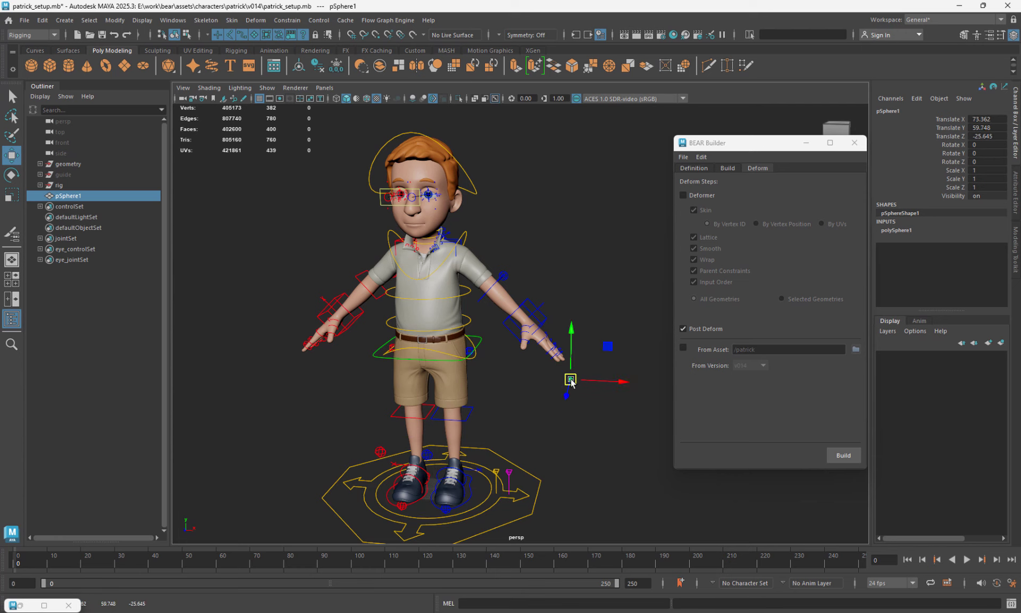
# - Match the left arm IK control's rotation to the unrotated sphere beside the hand
pyautogui.scroll(5, 572, 394)
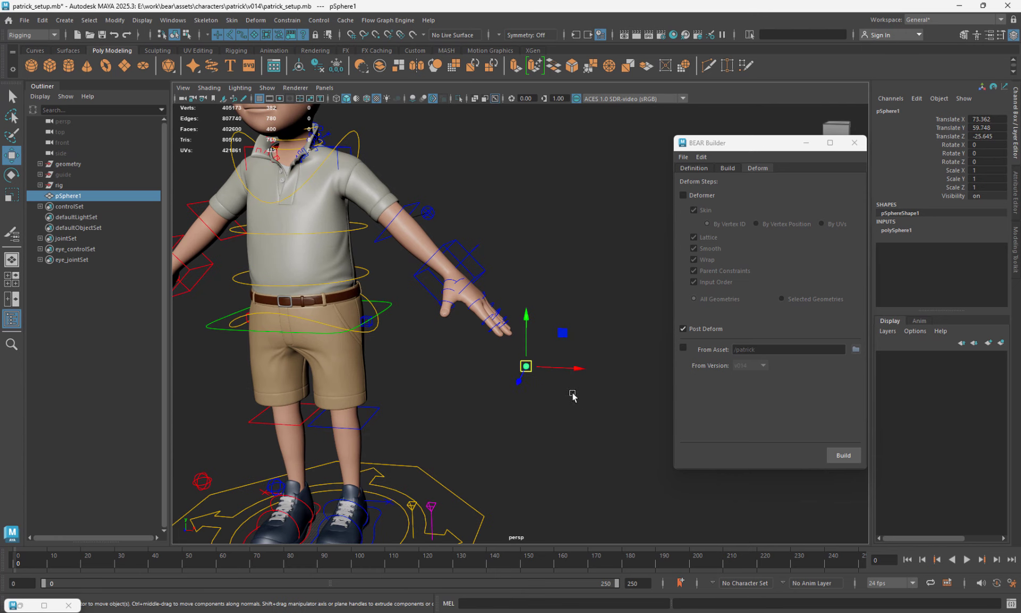
pyautogui.press('q')
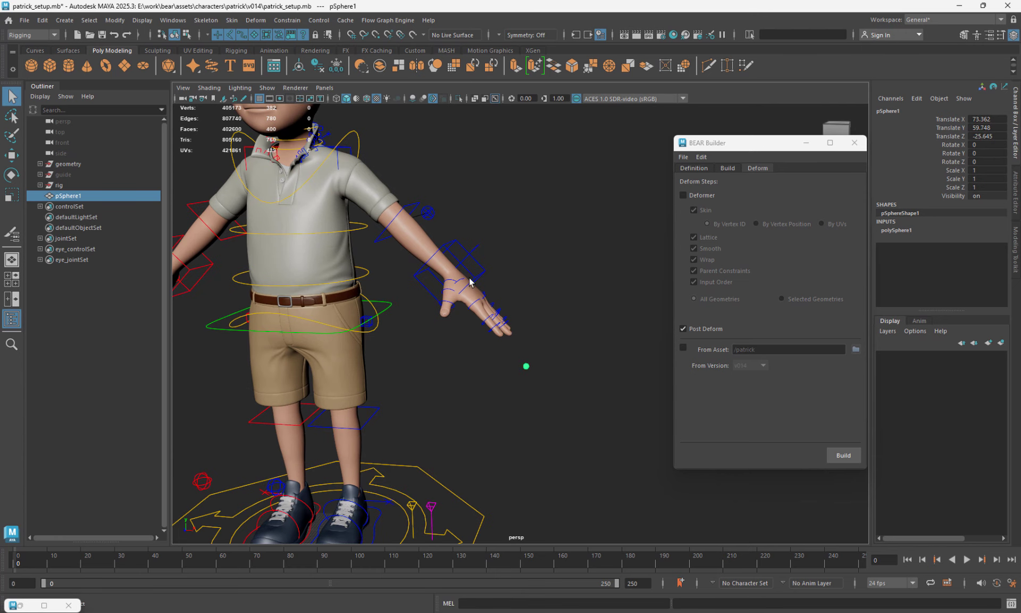
pyautogui.scroll(2, 524, 351)
pyautogui.click(475, 270)
pyautogui.click(527, 370)
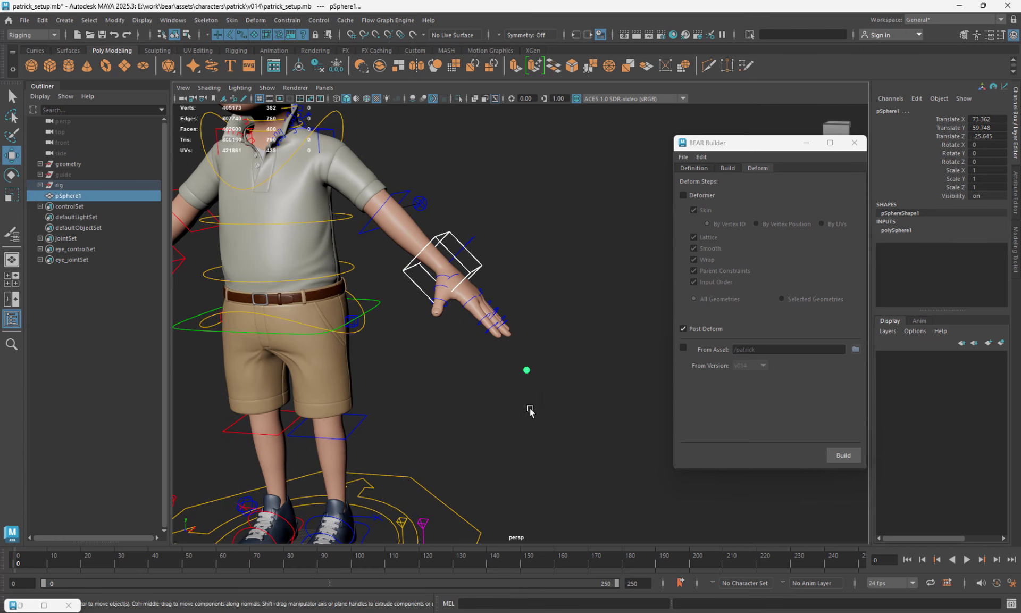
pyautogui.press('w')
pyautogui.click(115, 20)
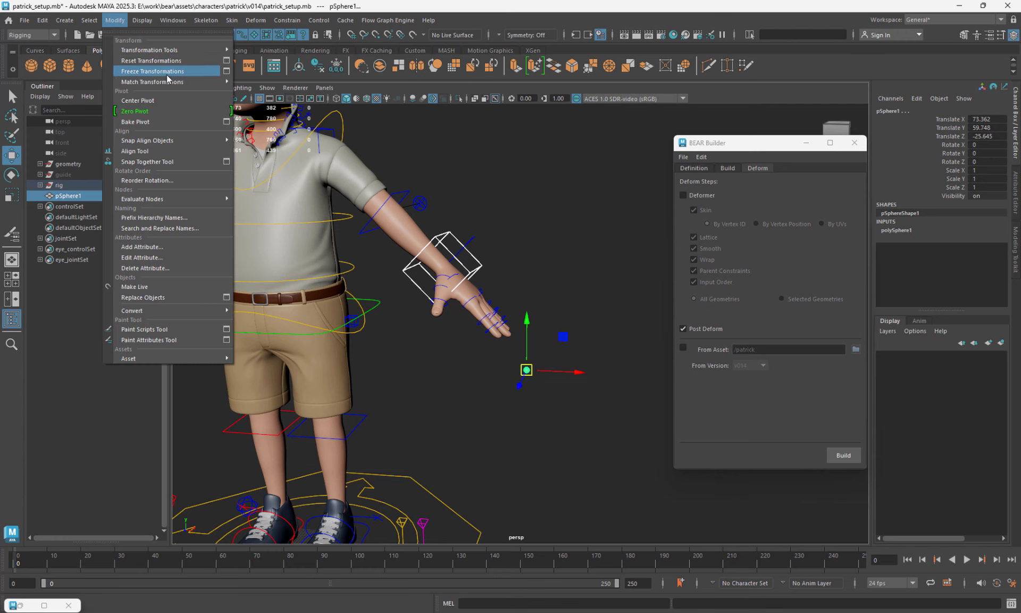
pyautogui.moveTo(170, 82)
pyautogui.click(273, 106)
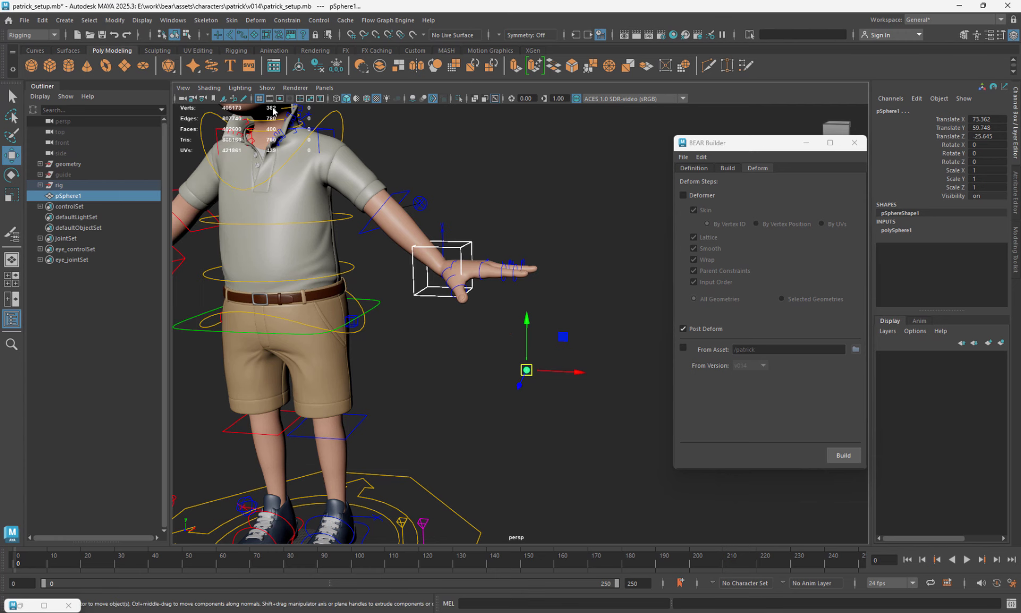
# - Delete the reference sphere beside the left hand
pyautogui.press('q')
pyautogui.click(527, 370)
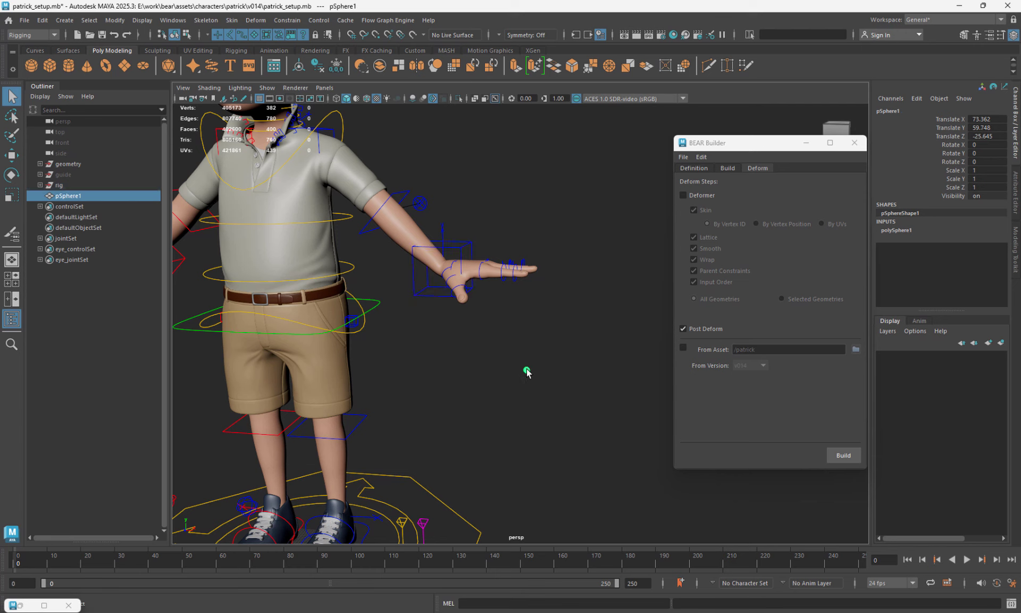
pyautogui.press('Delete')
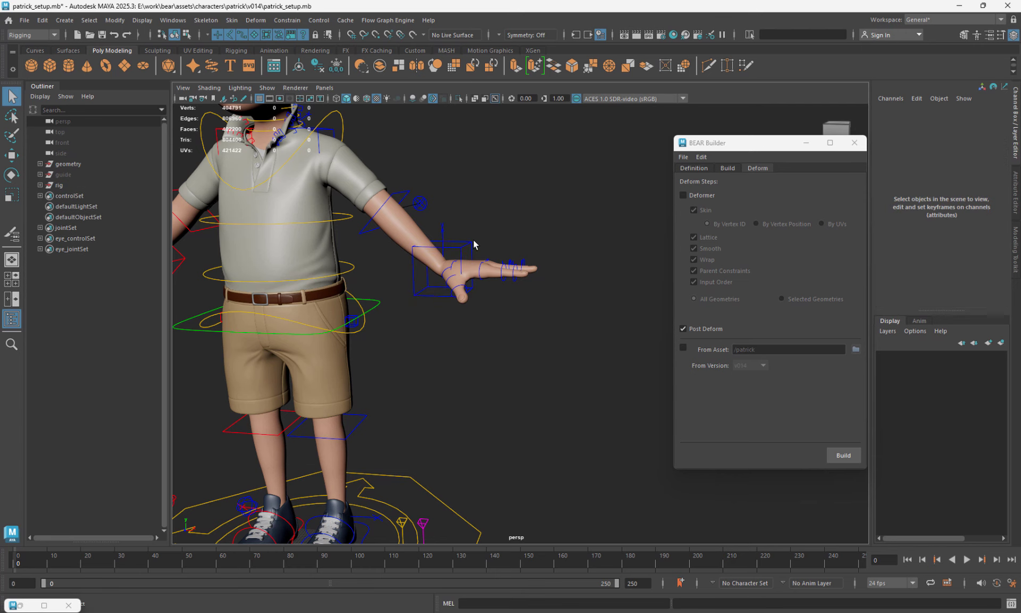
# - Minimise BEAR Builder and examine the left arm IK control's extra attributes, including Post Deform Alignment
pyautogui.click(472, 243)
pyautogui.press('w')
pyautogui.keyDown('alt'); pyautogui.moveTo(471, 254); pyautogui.dragTo(500, 300, button='middle'); pyautogui.keyUp('alt')
pyautogui.keyDown('alt'); pyautogui.moveTo(499, 300); pyautogui.dragTo(578, 294, button='right'); pyautogui.keyUp('alt')
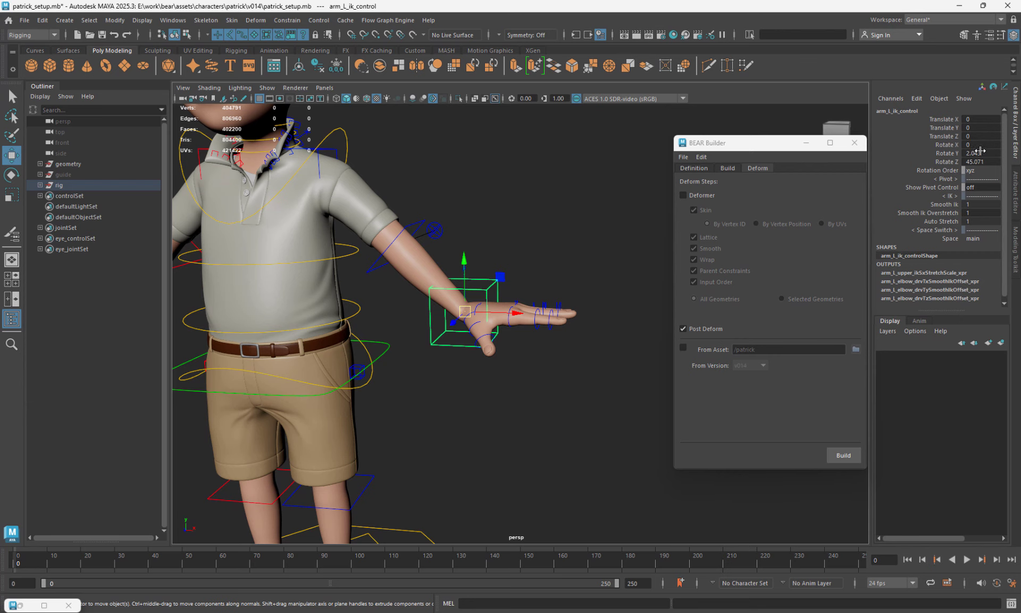
pyautogui.click(1016, 198)
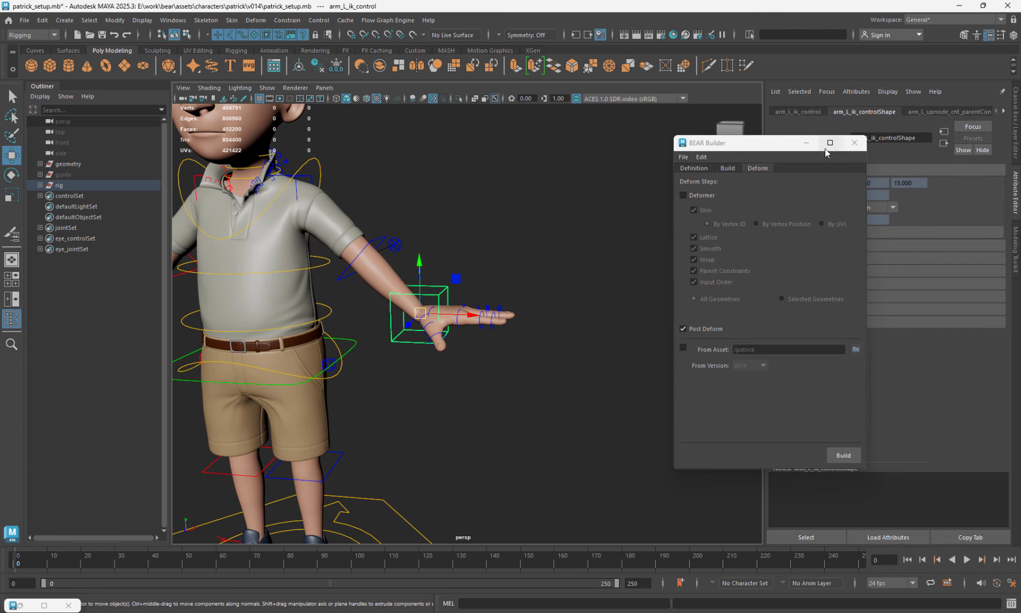
pyautogui.click(805, 143)
pyautogui.click(808, 113)
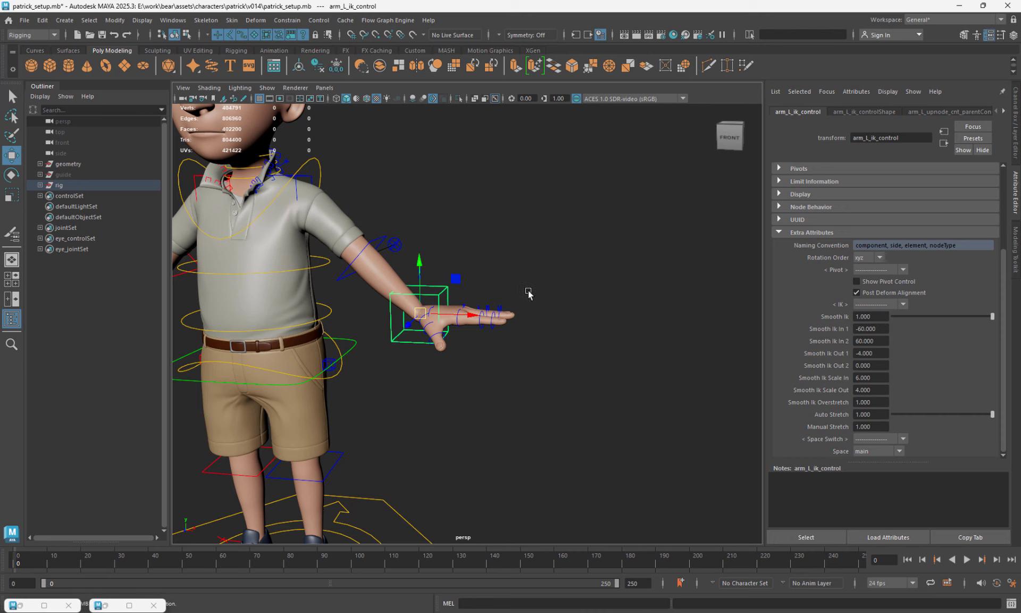
# - Select the eye target control and switch from the detailed attribute view back to its channel values
pyautogui.keyDown('alt'); pyautogui.moveTo(528, 292); pyautogui.dragTo(548, 296, button='middle'); pyautogui.keyUp('alt')
pyautogui.press('q')
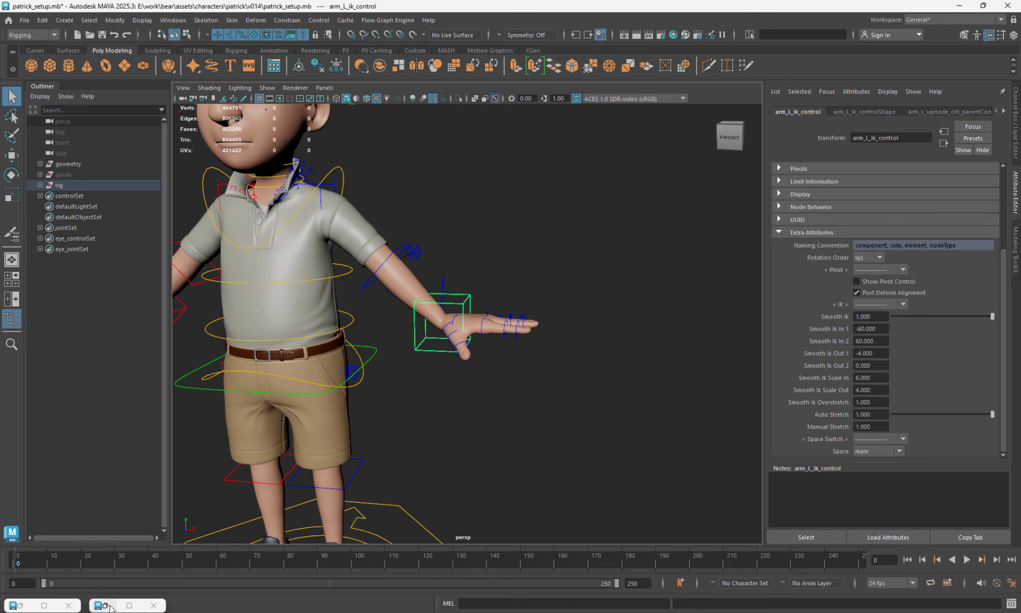
pyautogui.keyDown('alt'); pyautogui.moveTo(456, 294); pyautogui.dragTo(555, 397, button='middle'); pyautogui.keyUp('alt')
pyautogui.scroll(4, 323, 210)
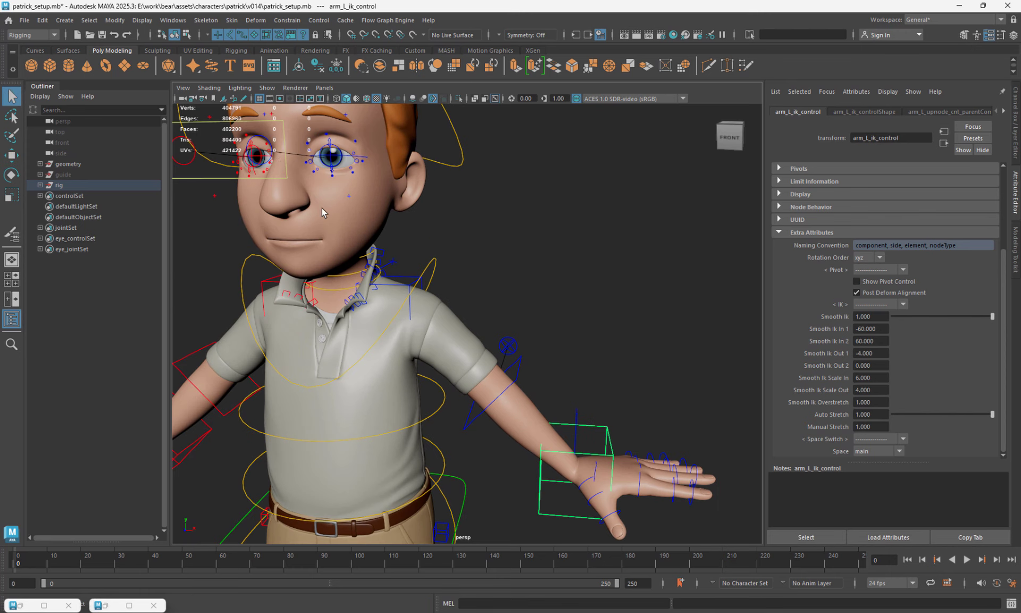
pyautogui.click(285, 161)
pyautogui.hotkey('ctrl', 'a')
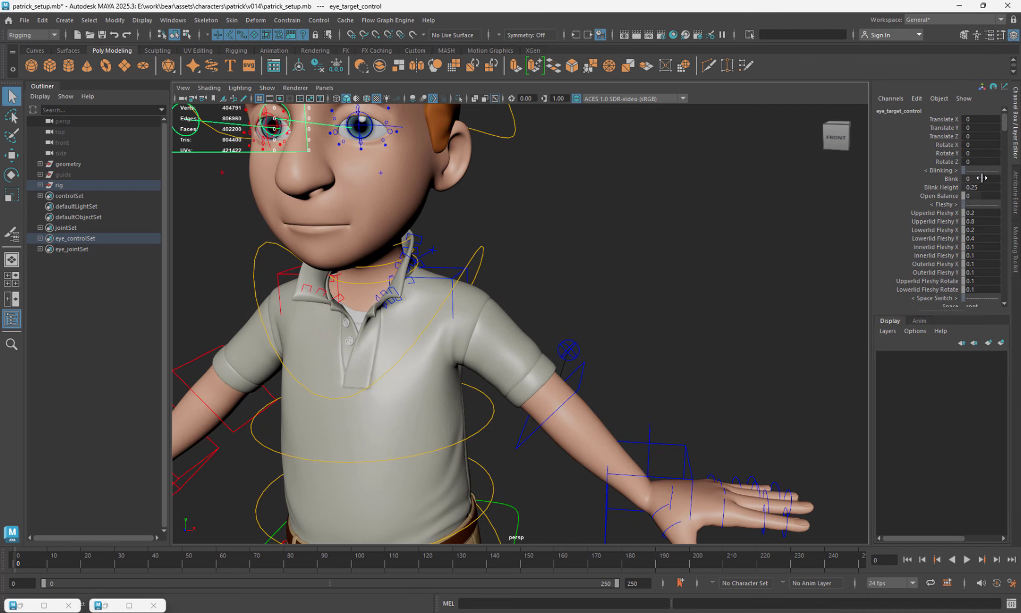
# - Set the eye target control's Blink to 1
pyautogui.click(983, 179)
pyautogui.write('1')
pyautogui.press('Return')
pyautogui.keyDown('alt'); pyautogui.moveTo(368, 184); pyautogui.dragTo(373, 192, button='middle'); pyautogui.keyUp('alt')
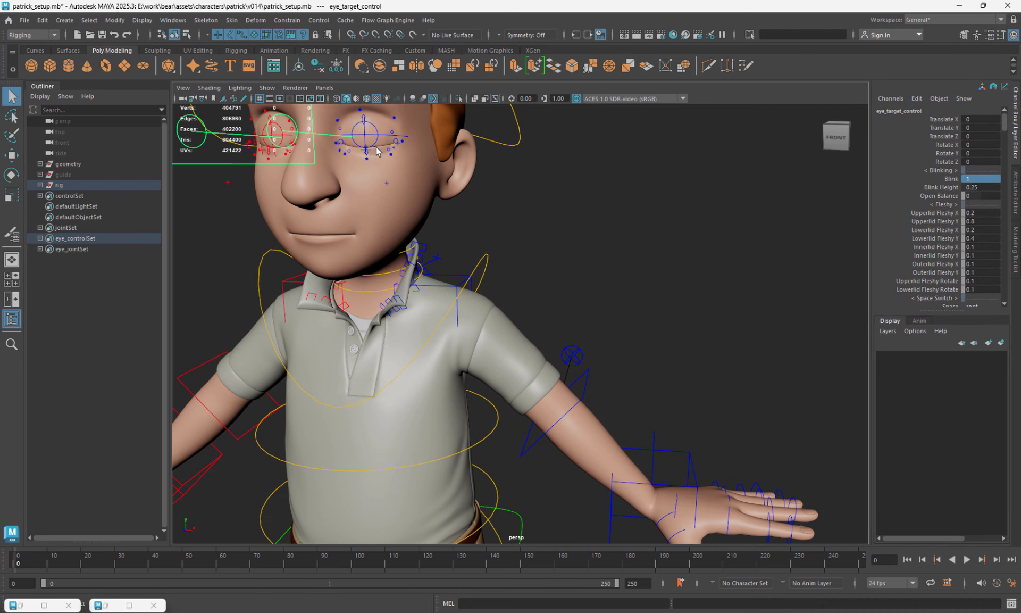
# - Select the left upper eyelid blink control and examine its extra attributes, including Post Deform Alignment, and its move axes
pyautogui.click(364, 153)
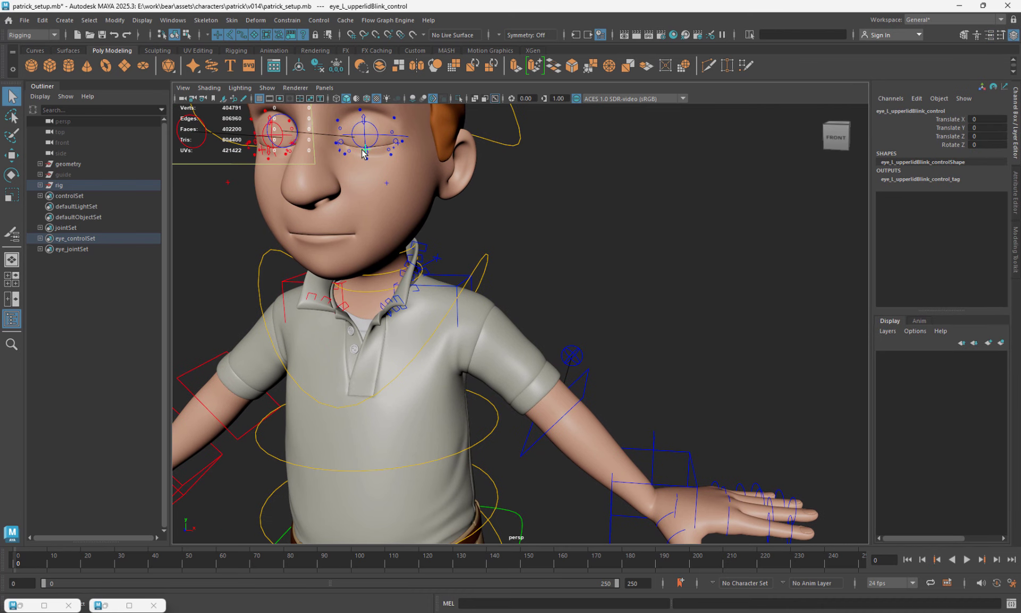
pyautogui.click(1017, 197)
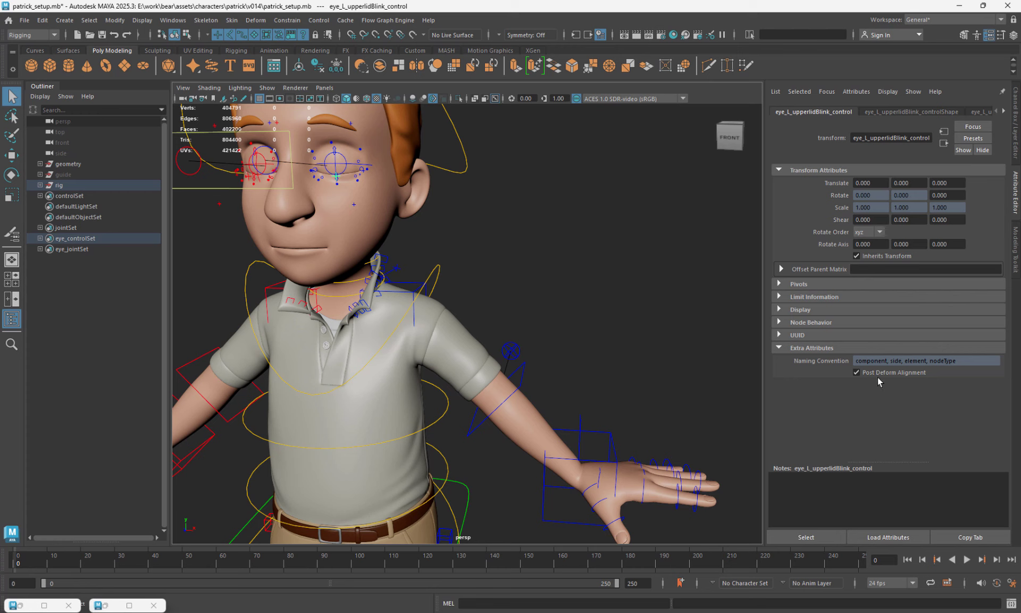
pyautogui.press('w')
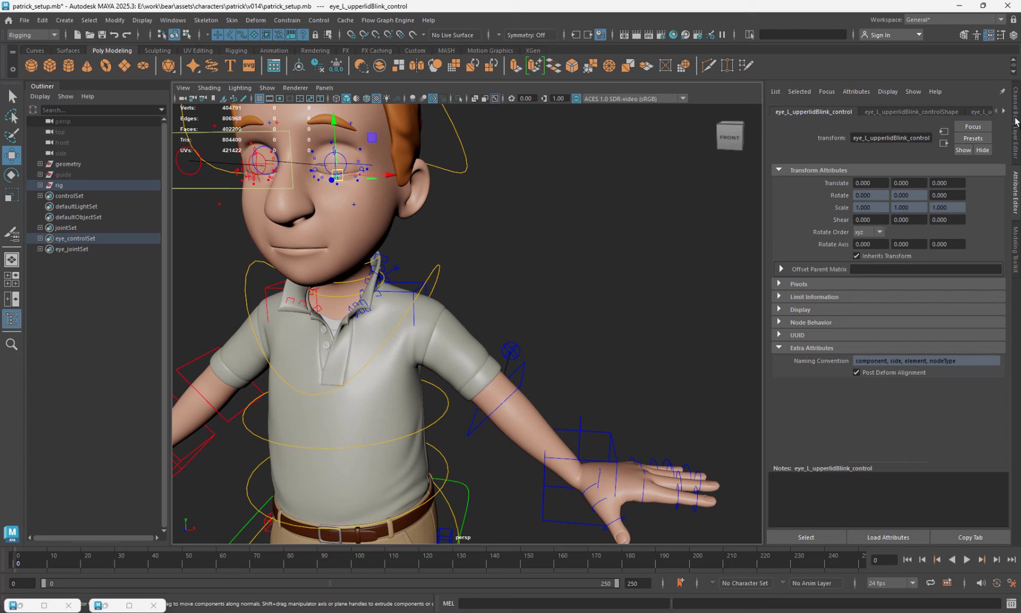
pyautogui.press('q')
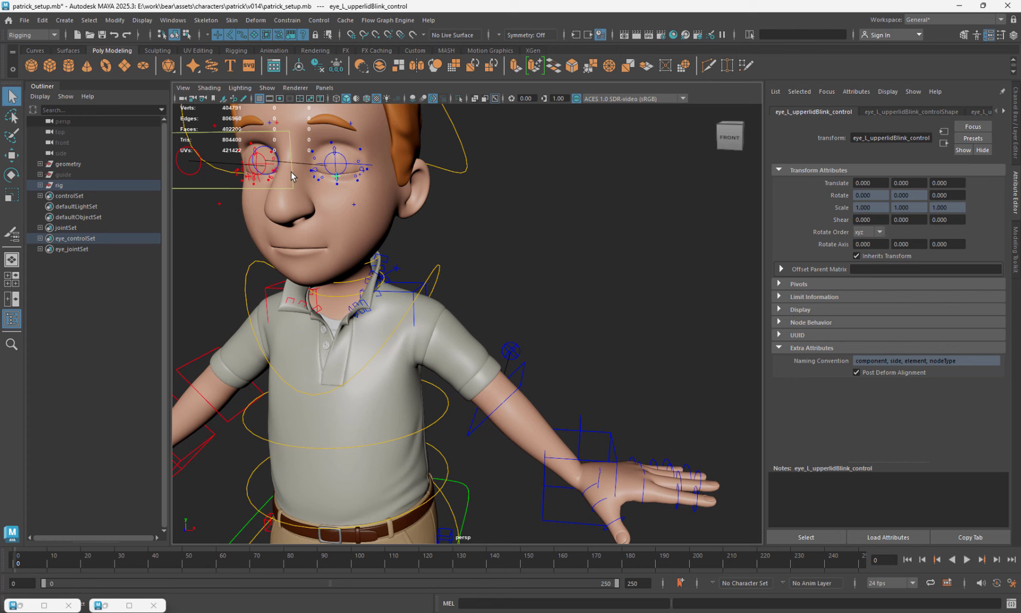
# - Select the eye target control, return to its channel values and set Blink to 0
pyautogui.click(292, 178)
pyautogui.click(1015, 123)
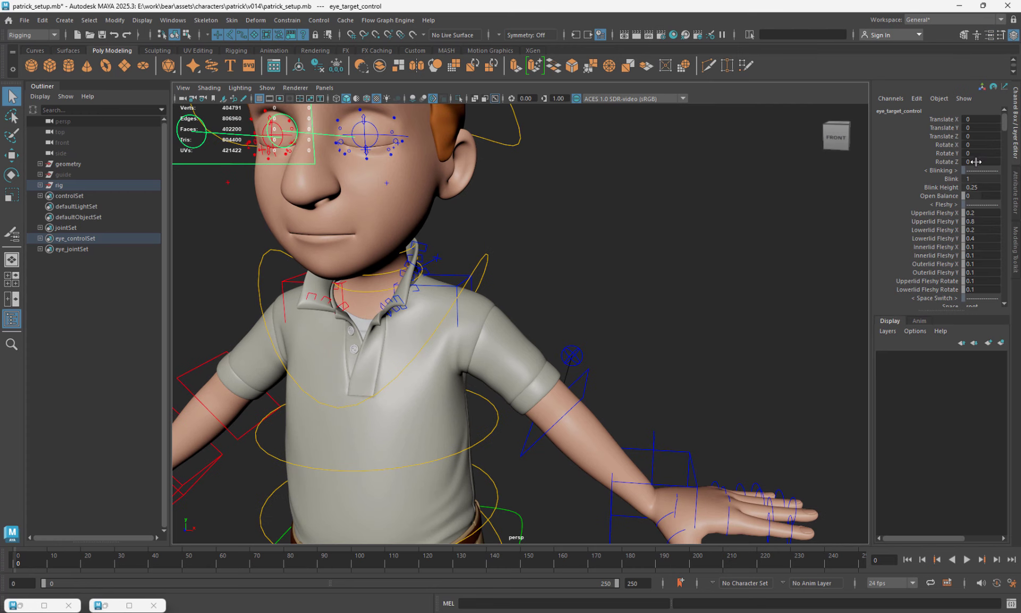
pyautogui.click(980, 180)
pyautogui.write('0')
pyautogui.press('Return')
# - Select the left arm IK control and examine the orientation of its move axes at the wrist
pyautogui.scroll(-4, 533, 311)
pyautogui.keyDown('alt'); pyautogui.moveTo(551, 353); pyautogui.dragTo(505, 301, button='middle'); pyautogui.keyUp('alt')
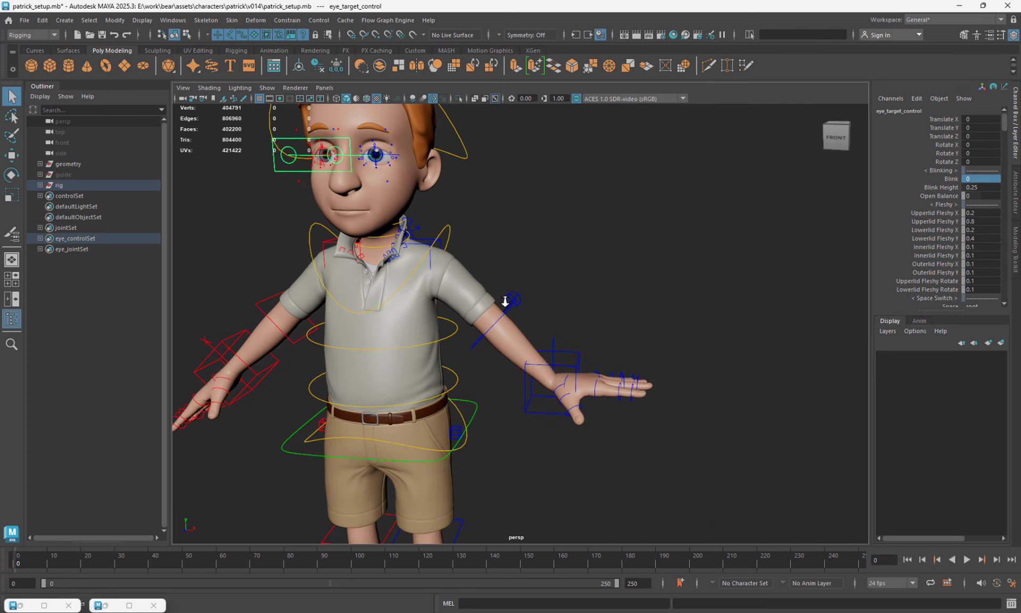
pyautogui.keyDown('alt'); pyautogui.moveTo(506, 301); pyautogui.dragTo(584, 372, button='right'); pyautogui.keyUp('alt')
pyautogui.click(589, 363)
pyautogui.keyDown('alt'); pyautogui.moveTo(589, 364); pyautogui.dragTo(579, 372); pyautogui.keyUp('alt')
pyautogui.keyDown('alt'); pyautogui.moveTo(579, 371); pyautogui.dragTo(565, 324, button='middle'); pyautogui.keyUp('alt')
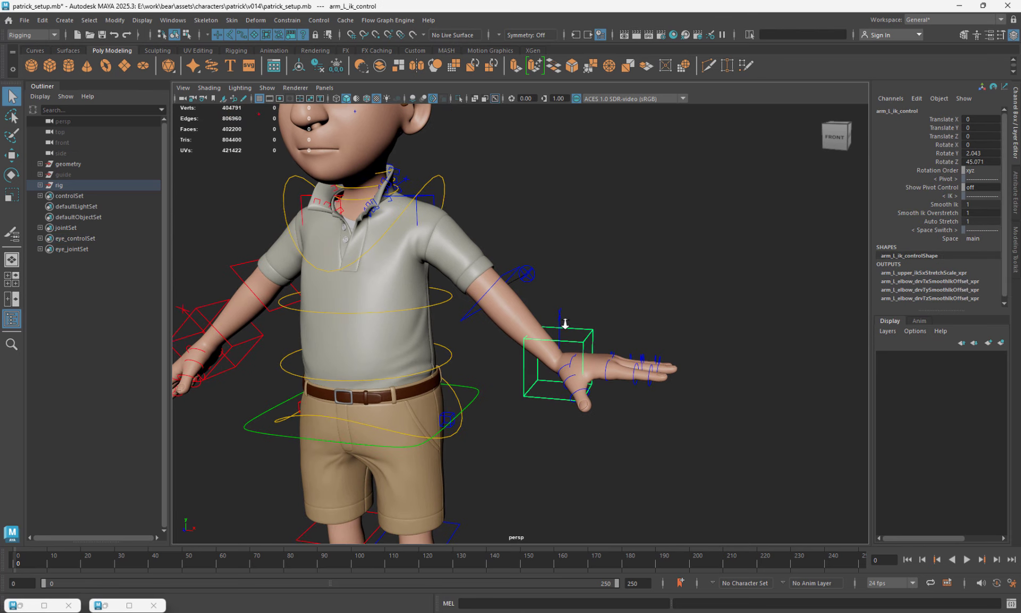
pyautogui.keyDown('alt'); pyautogui.moveTo(565, 324); pyautogui.dragTo(545, 318, button='right'); pyautogui.keyUp('alt')
pyautogui.press('w')
pyautogui.keyDown('alt'); pyautogui.moveTo(611, 349); pyautogui.dragTo(628, 365, button='right'); pyautogui.keyUp('alt')
pyautogui.keyDown('alt'); pyautogui.moveTo(627, 365); pyautogui.dragTo(585, 343, button='middle'); pyautogui.keyUp('alt')
pyautogui.keyDown('alt'); pyautogui.moveTo(585, 344); pyautogui.dragTo(573, 340); pyautogui.keyUp('alt')
pyautogui.press('q')
pyautogui.moveTo(572, 339)
pyautogui.keyDown('alt'); pyautogui.mouseDown(button='right')
pyautogui.moveTo(547, 312)
pyautogui.moveTo(572, 336)
pyautogui.mouseUp(button='right'); pyautogui.keyUp('alt')
pyautogui.keyDown('alt'); pyautogui.moveTo(573, 336); pyautogui.dragTo(529, 300, button='middle'); pyautogui.keyUp('alt')
pyautogui.press('w')
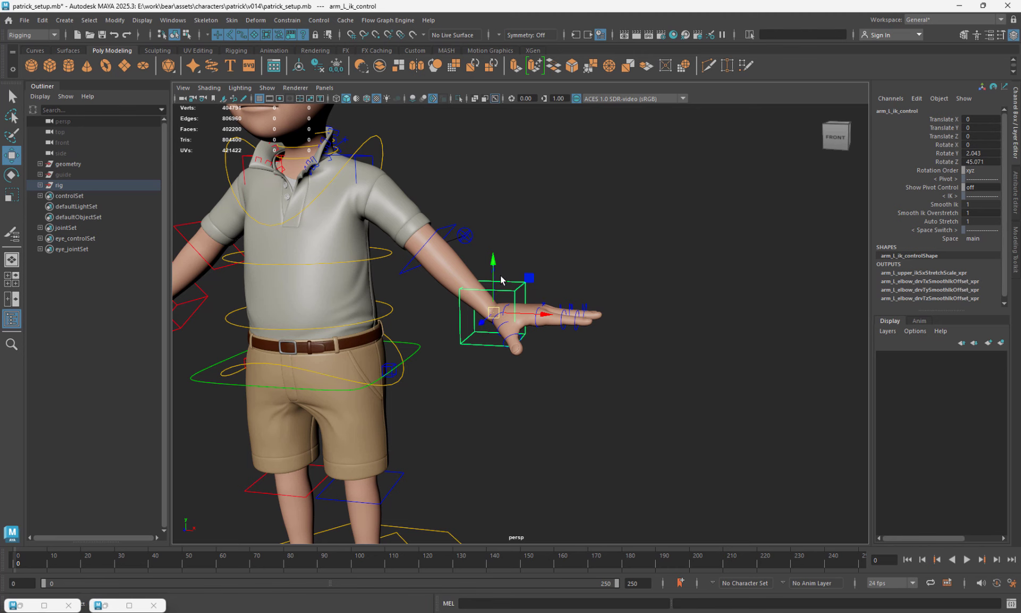
pyautogui.press('q')
pyautogui.press('w')
pyautogui.press('q')
pyautogui.press('w')
# - Show the left arm IK control's detailed attributes and check its Post Deform Alignment option
pyautogui.hotkey('ctrl', 'a')
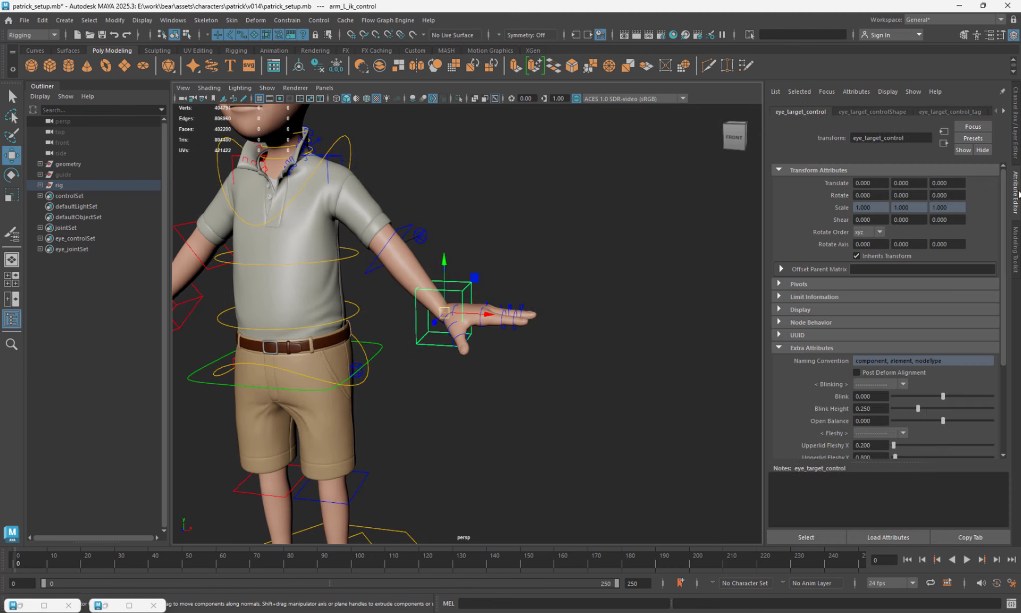
pyautogui.scroll(-3, 896, 408)
pyautogui.scroll(-1, 896, 409)
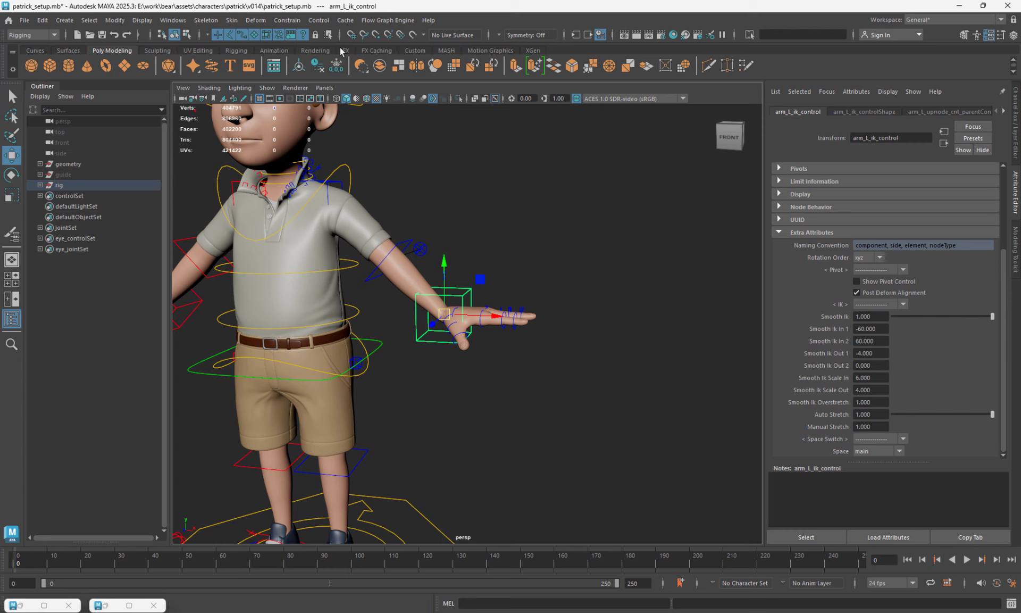
# - Open BEAR Builder and save the control transforms
pyautogui.click(237, 51)
pyautogui.click(390, 66)
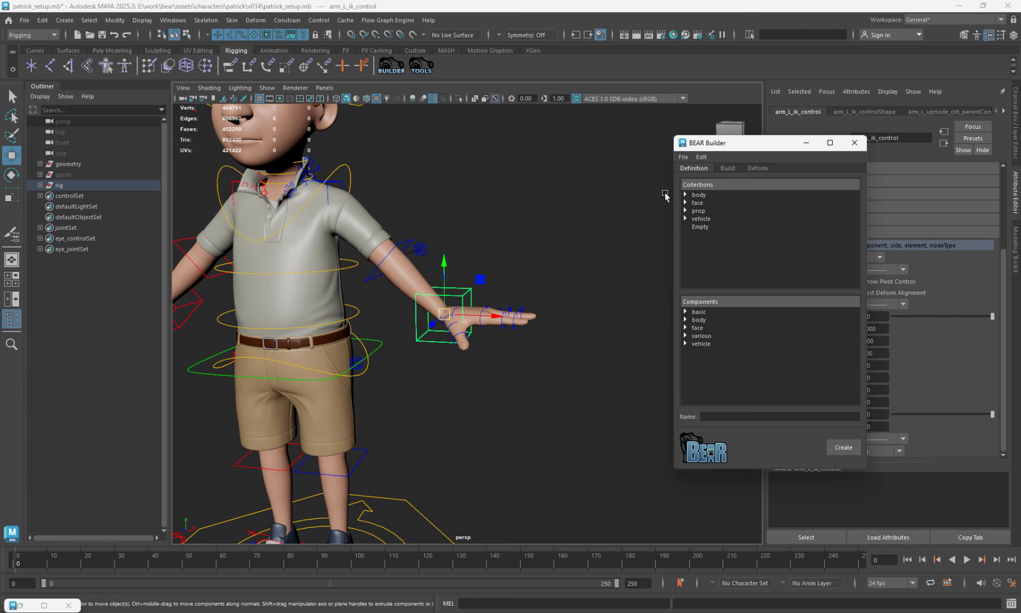
pyautogui.click(683, 157)
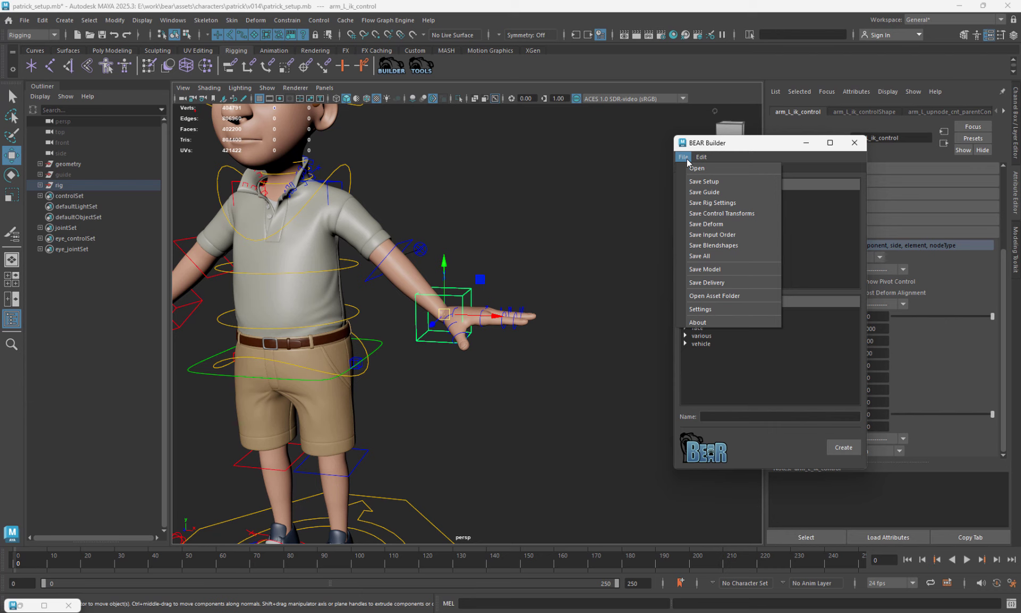
pyautogui.click(713, 213)
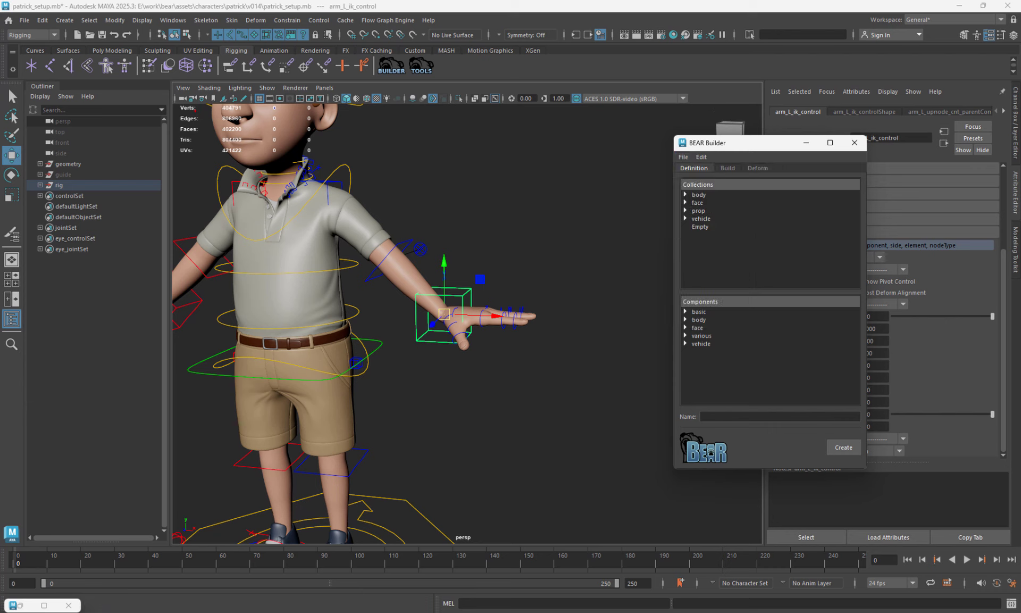
# - Switch to the controlTransforms folder in File Explorer, open arm_L_ik_control.json to read its stored values, and minimise the code editor
pyautogui.moveTo(442, 610)
pyautogui.click(524, 593)
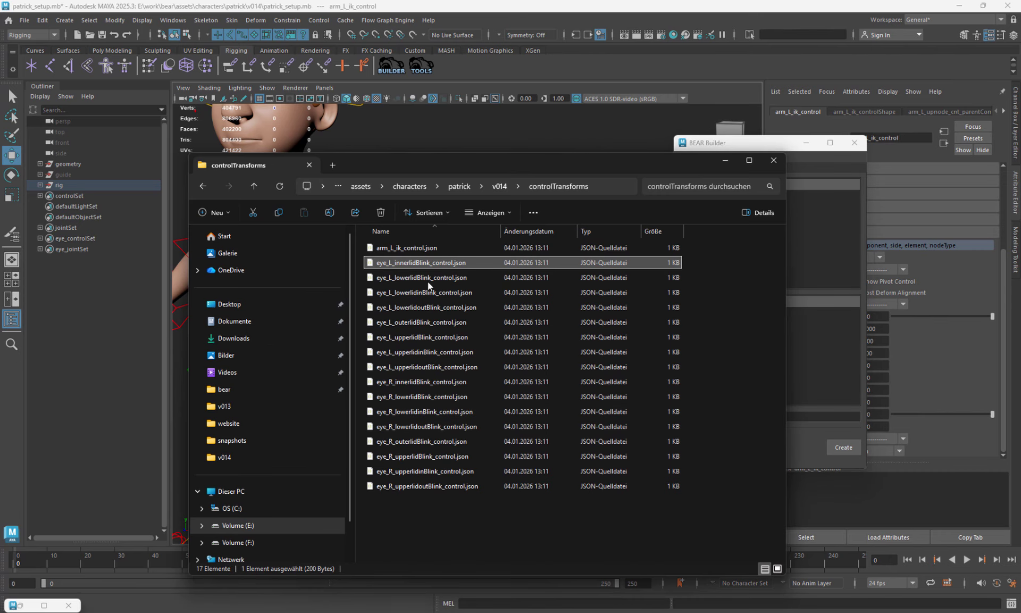
pyautogui.click(397, 246)
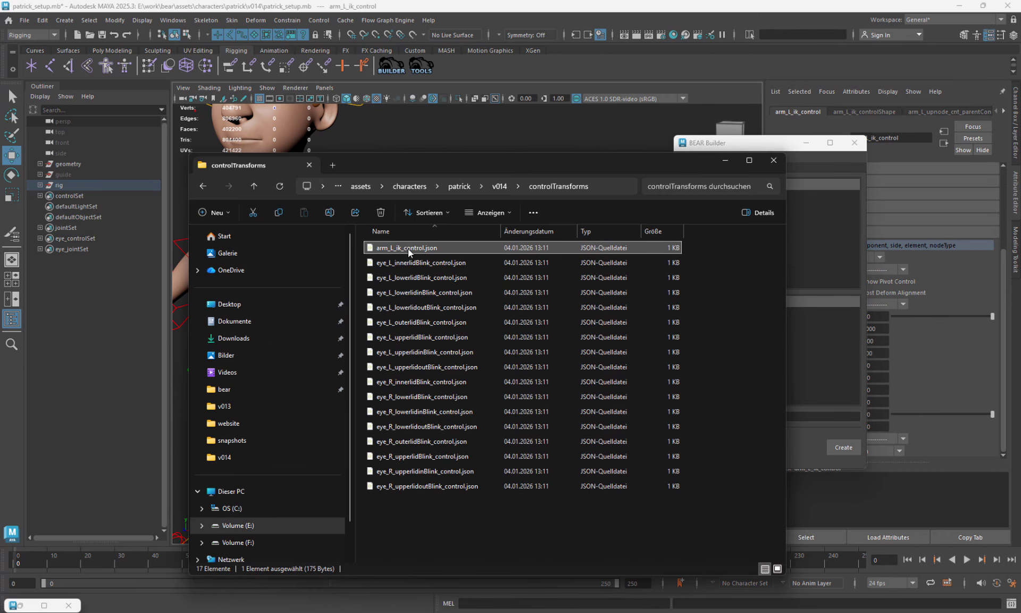
pyautogui.doubleClick(407, 247)
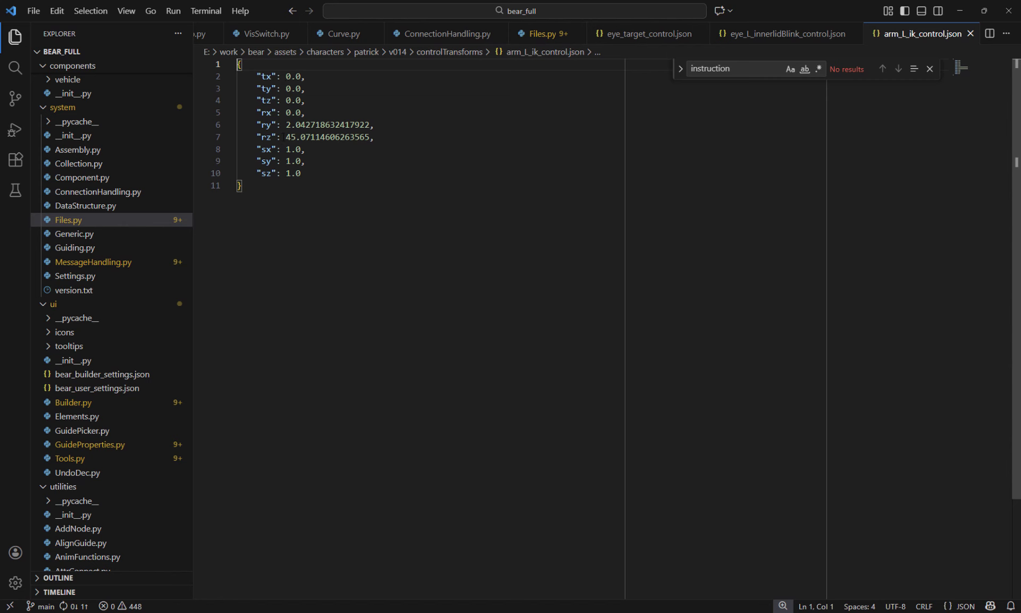
pyautogui.click(959, 10)
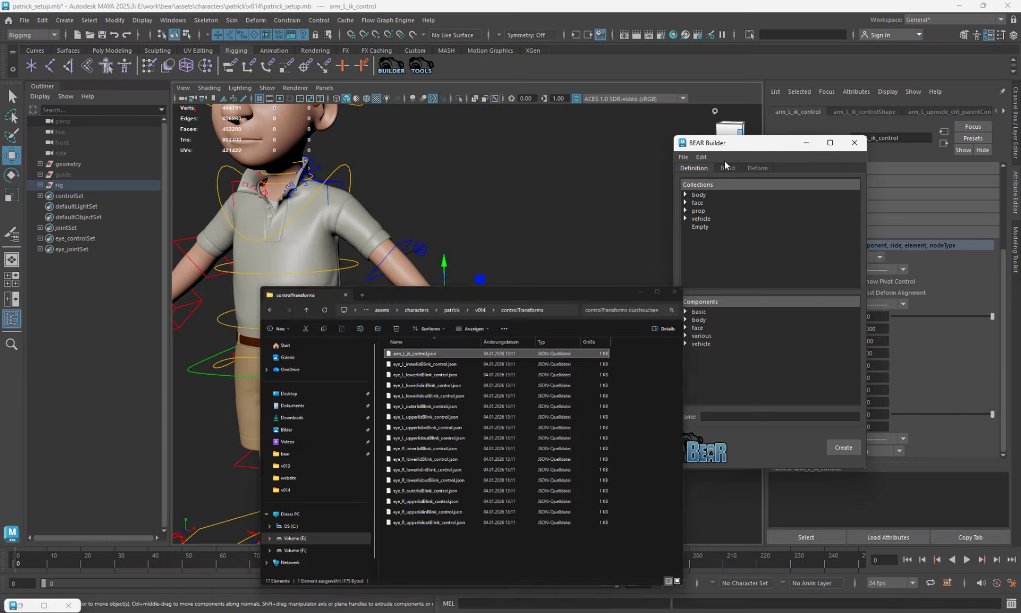
# - Build only the Post Deform step in BEAR Builder, leaving Deformer off
pyautogui.click(725, 161)
pyautogui.click(758, 169)
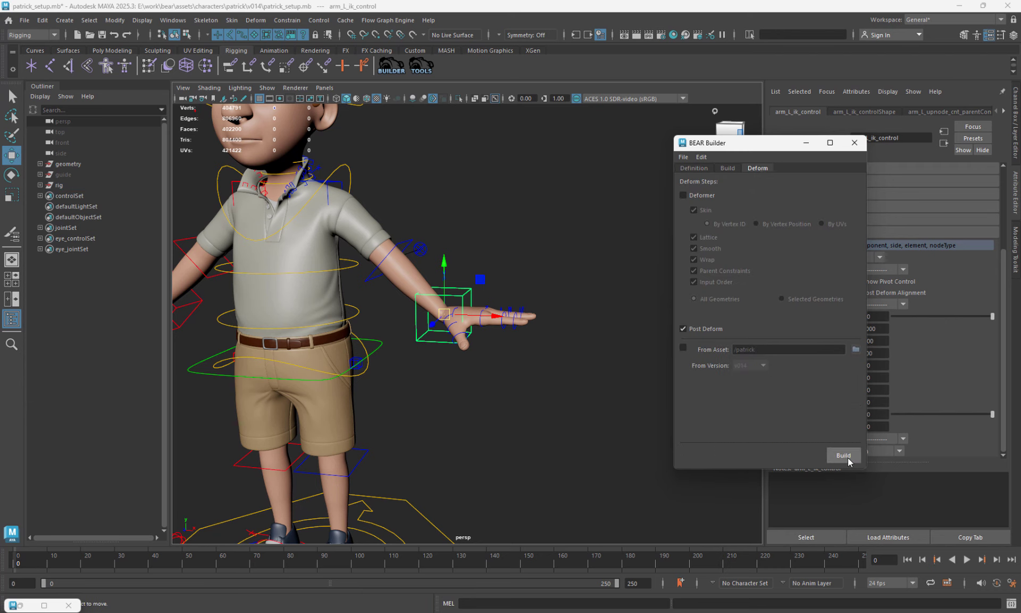
pyautogui.click(615, 353)
pyautogui.click(462, 299)
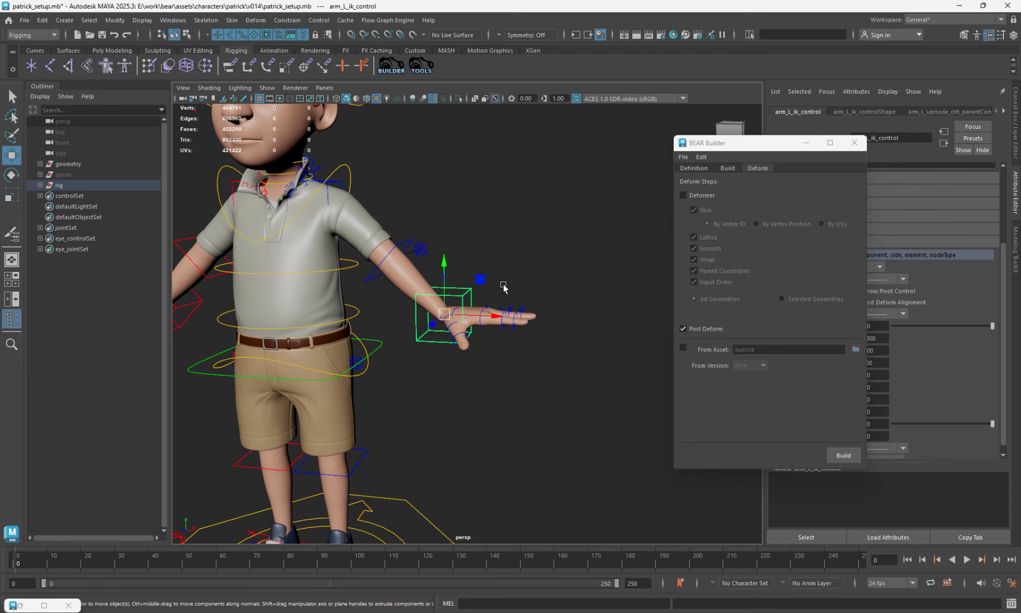
# - Show the left arm IK control's channel values and examine its rotation and move axes
pyautogui.click(1015, 122)
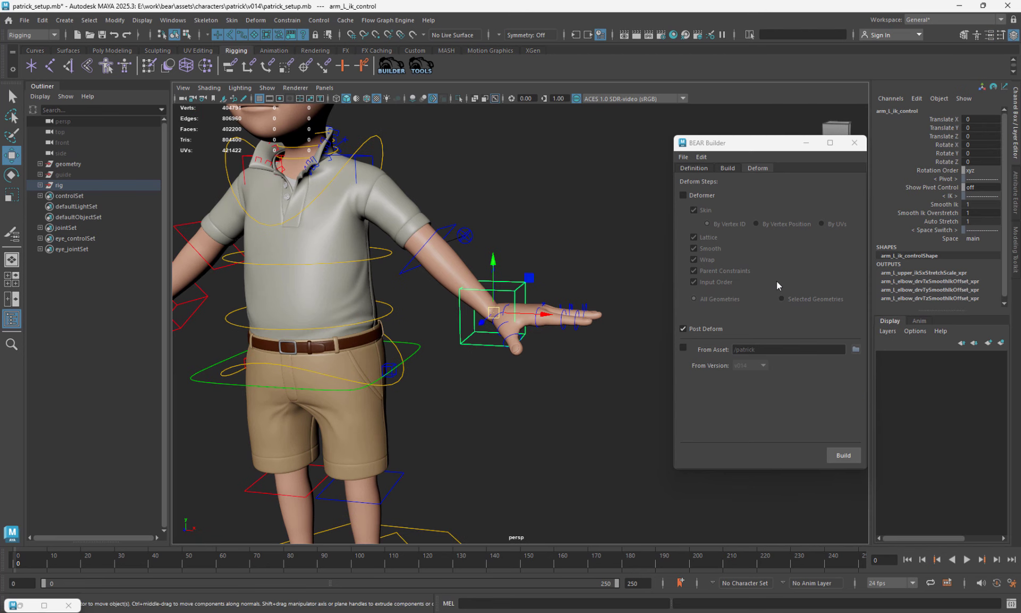
pyautogui.click(806, 143)
pyautogui.scroll(-5, 532, 281)
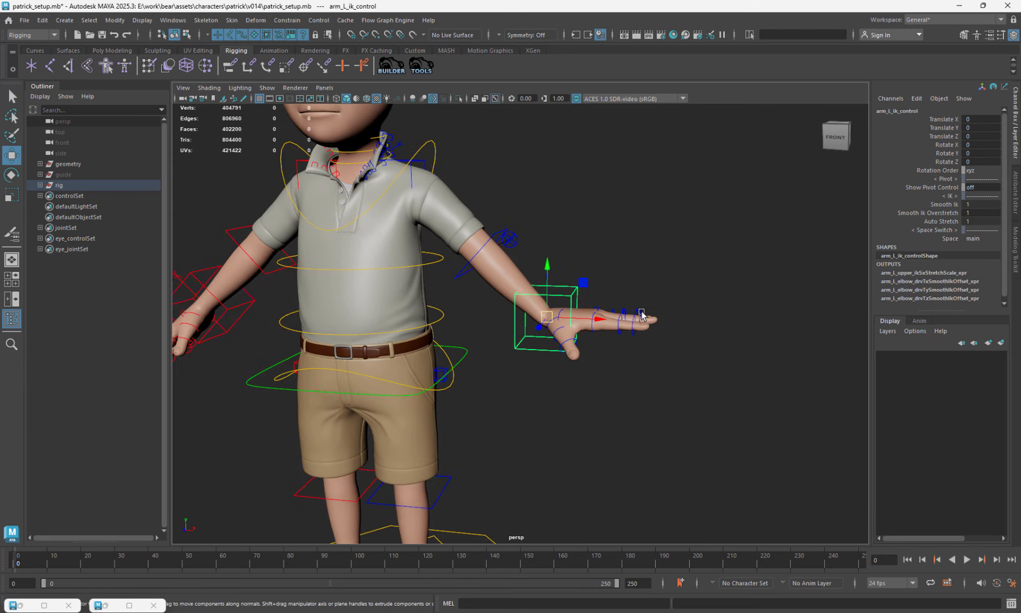
pyautogui.doubleClick(106, 606)
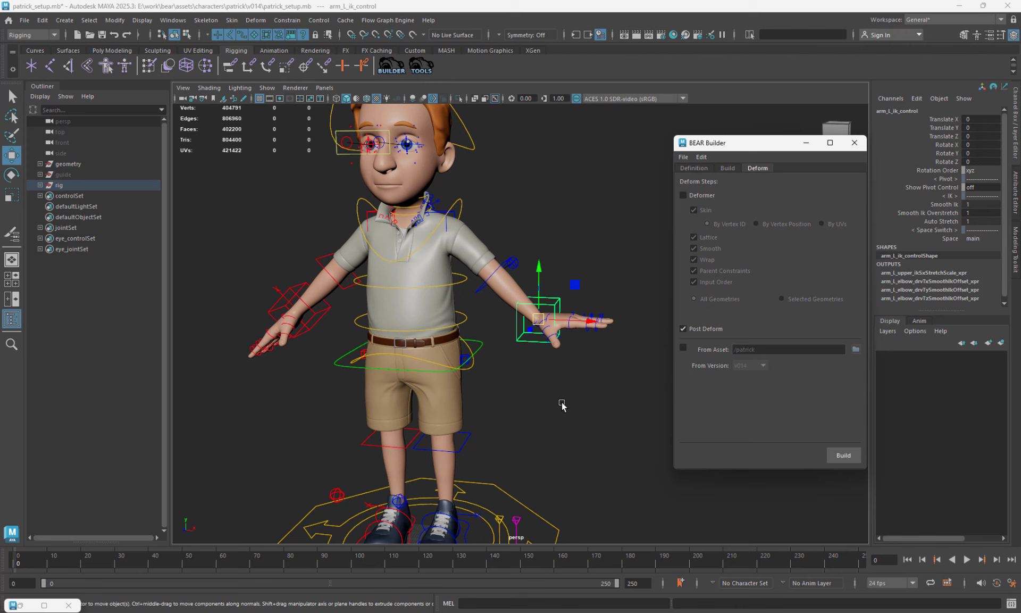
pyautogui.keyDown('alt'); pyautogui.moveTo(553, 335); pyautogui.dragTo(573, 314, button='middle'); pyautogui.keyUp('alt')
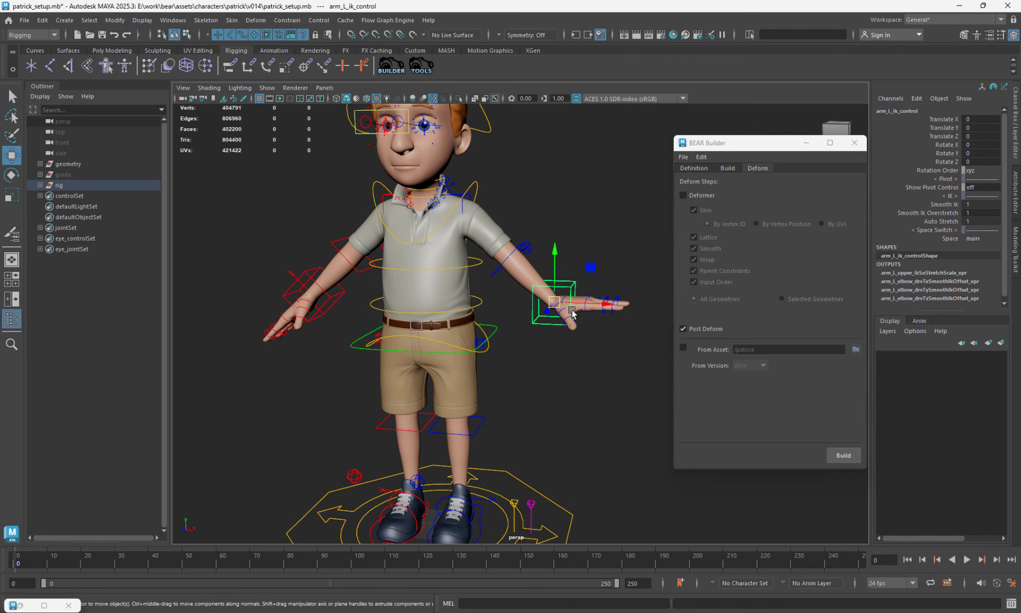
pyautogui.press('q')
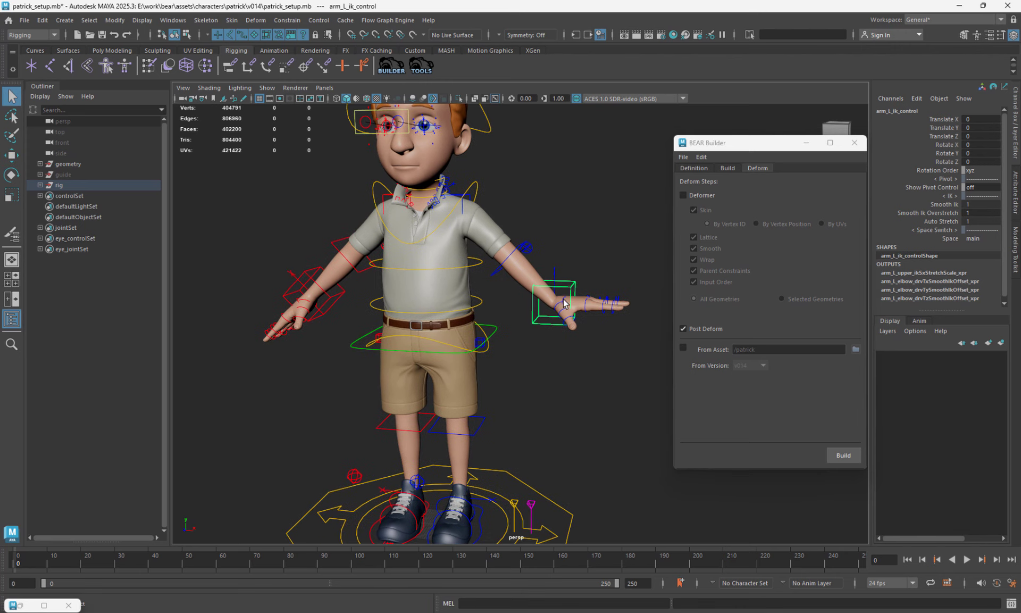
pyautogui.press('w')
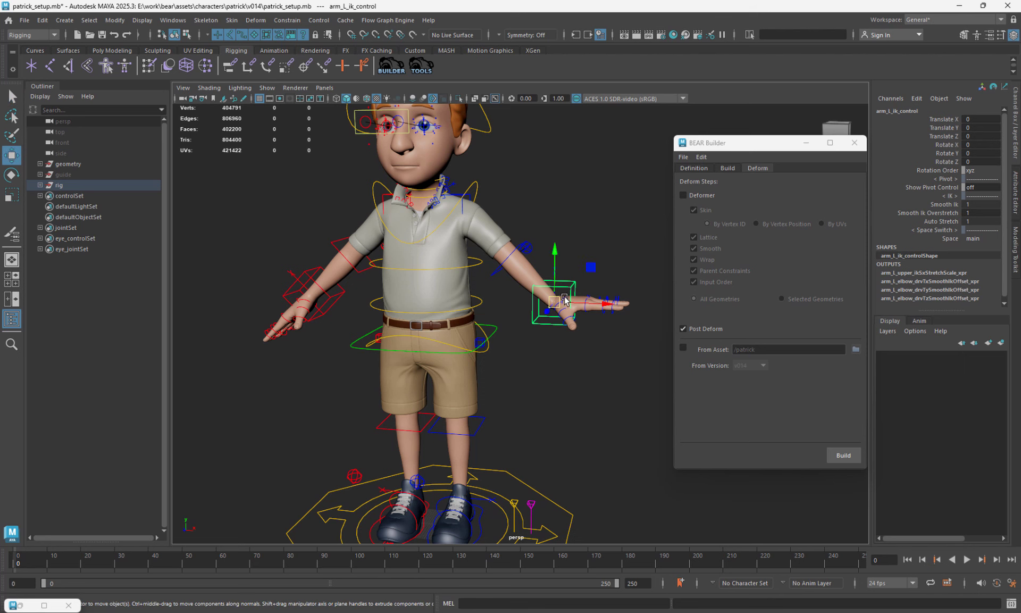
# - Minimise BEAR Builder, check the left arm IK control's Post Deform Alignment attribute again, and return to its channel values
pyautogui.click(806, 142)
pyautogui.click(1015, 189)
pyautogui.scroll(-1, 909, 315)
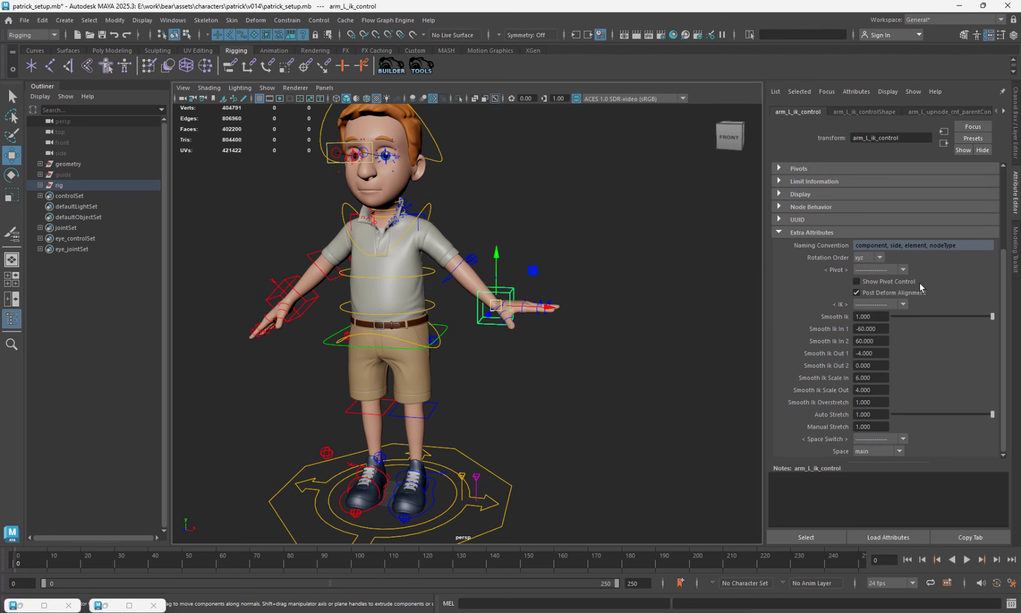
pyautogui.click(1017, 118)
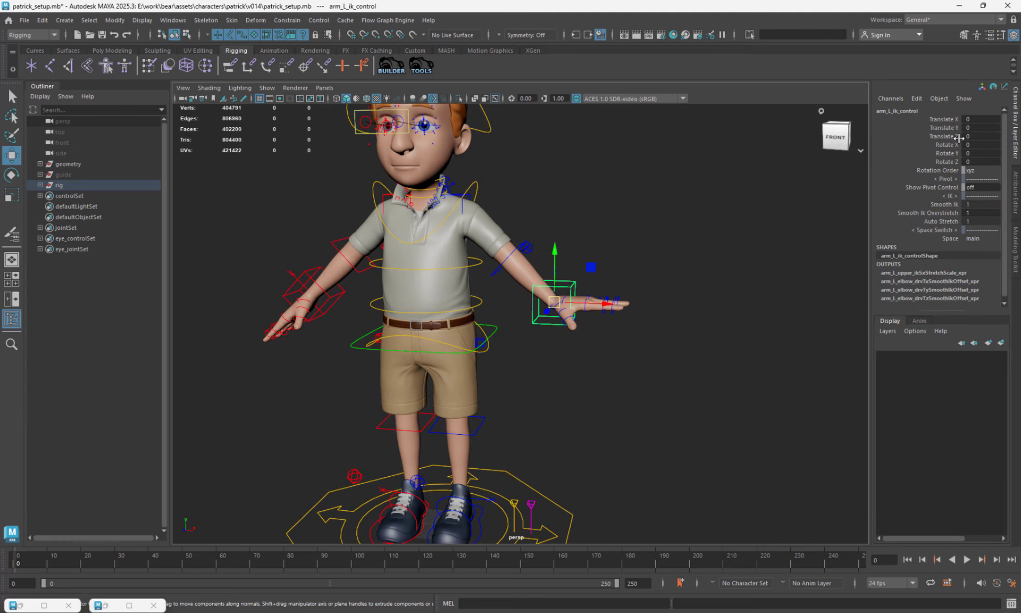
# - Select the body mesh and lower its skinCluster1 Envelope to 0
pyautogui.scroll(4, 590, 254)
pyautogui.press('q')
pyautogui.click(615, 315)
pyautogui.scroll(3, 656, 303)
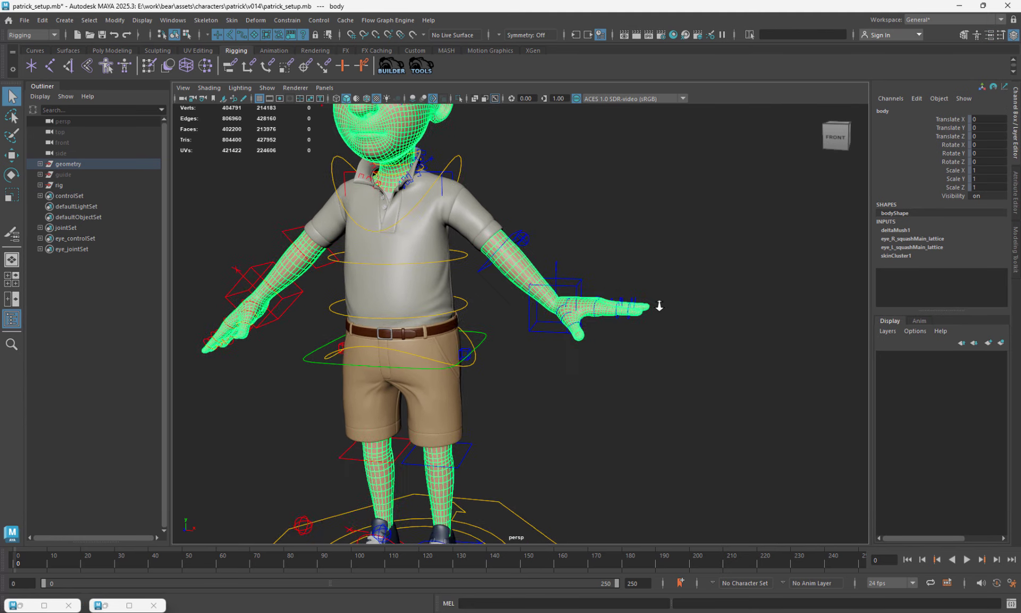
pyautogui.click(896, 255)
pyautogui.click(942, 264)
pyautogui.moveTo(743, 286); pyautogui.dragTo(632, 286, button='middle')
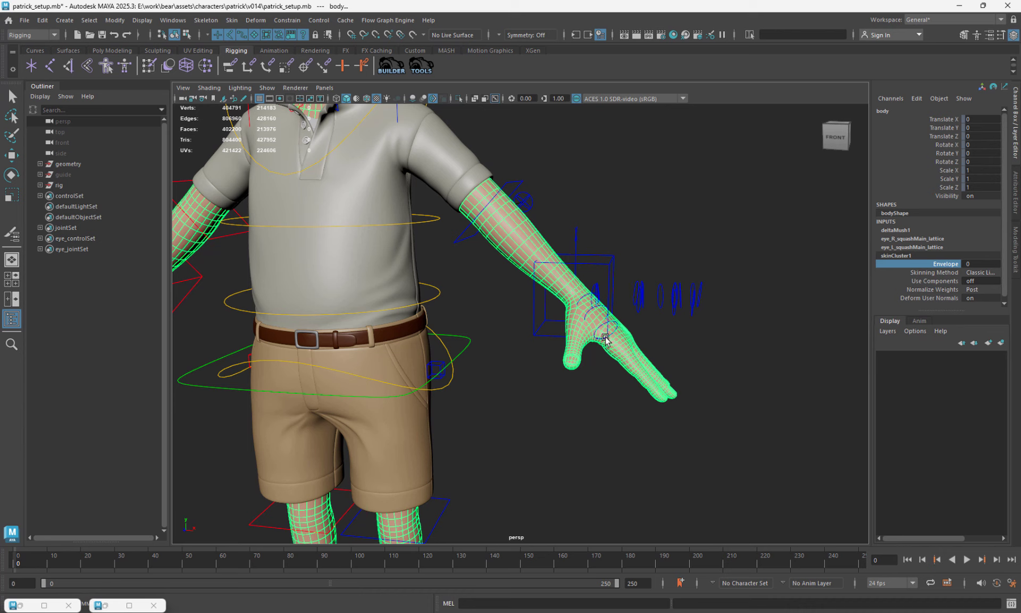
# - Undo the skin cluster Envelope change and deselect the body mesh
pyautogui.hotkey('ctrl', 'z')
pyautogui.hotkey('ctrl', 'z')
pyautogui.press('q')
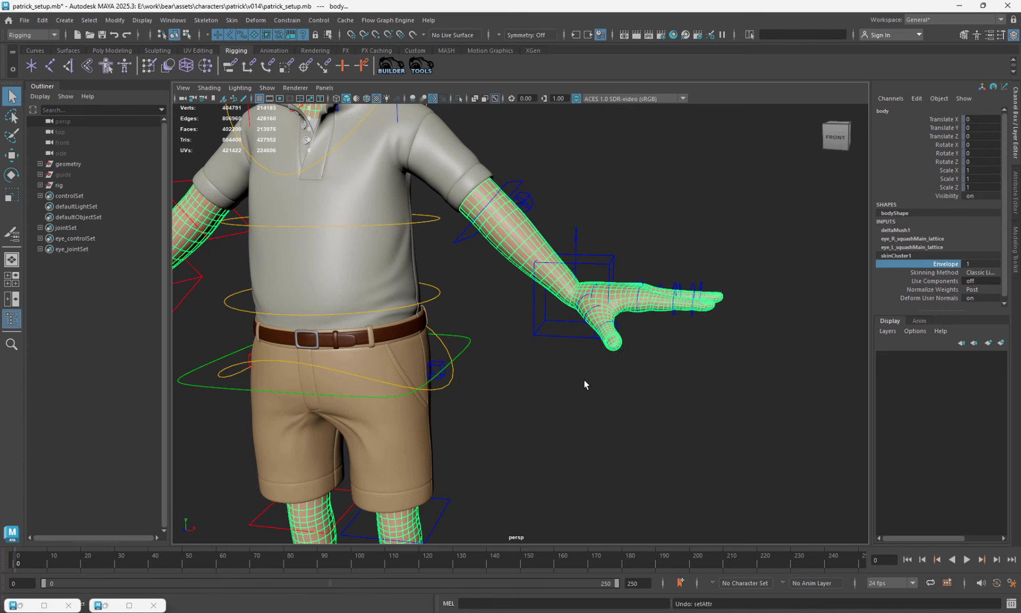
pyautogui.click(585, 385)
# - Restore BEAR Builder, review its build and deform steps, and turn off both Deformer and Post Deform
pyautogui.click(107, 606)
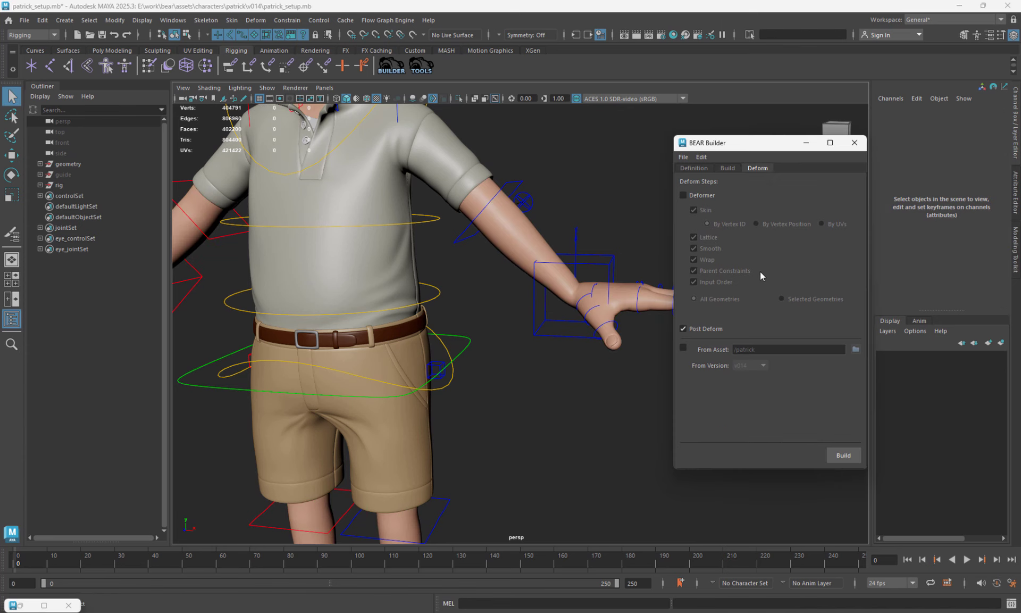
pyautogui.click(728, 167)
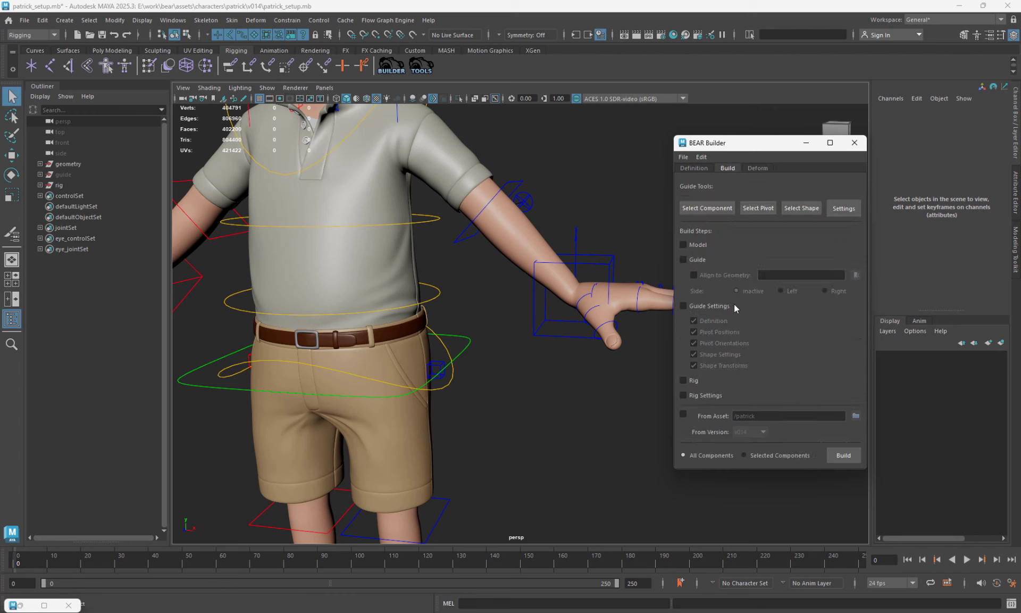
pyautogui.click(758, 168)
pyautogui.click(684, 195)
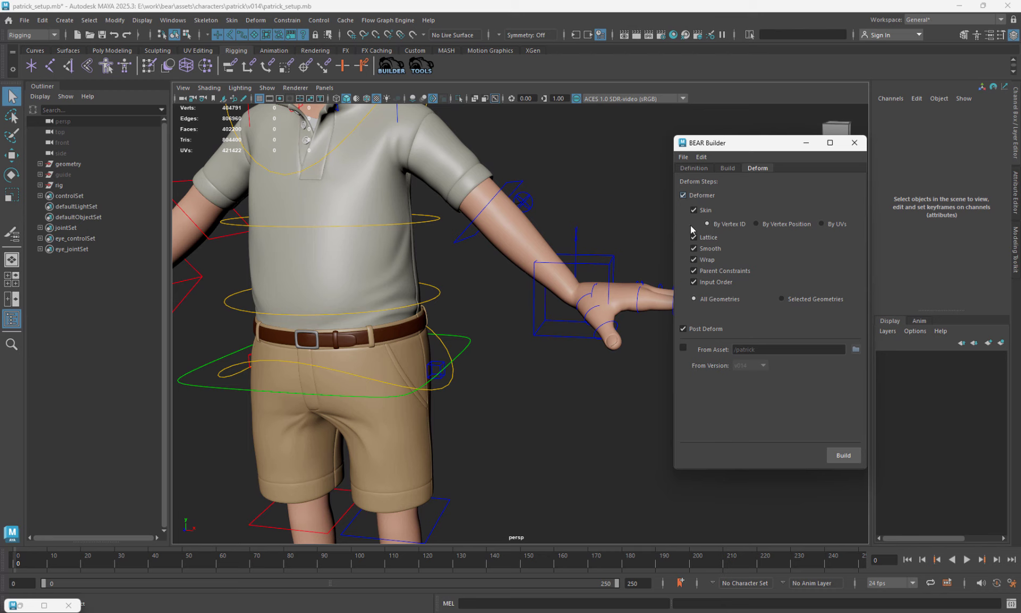
pyautogui.click(693, 328)
pyautogui.click(703, 197)
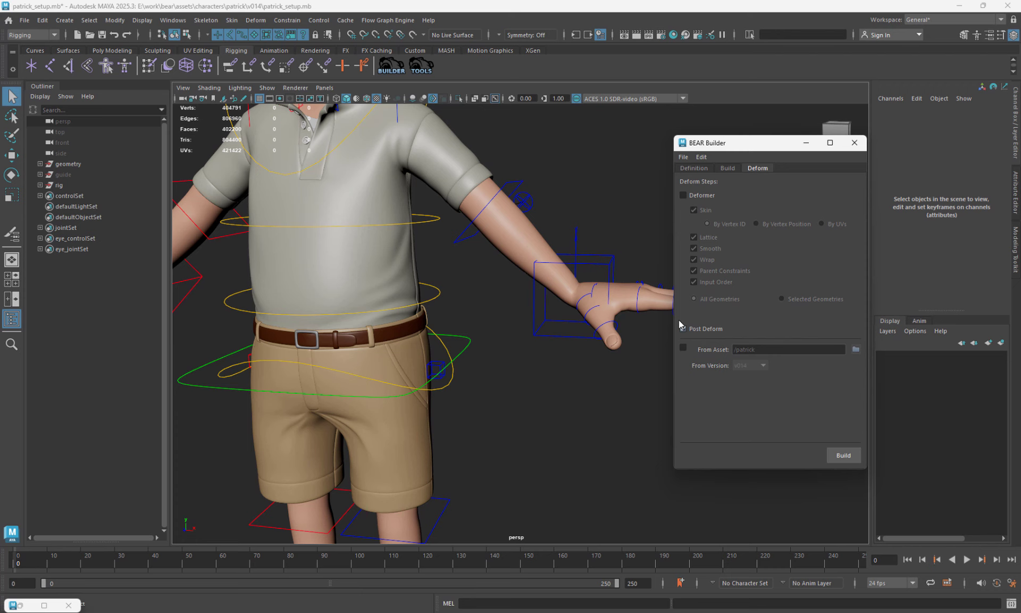
# - Close BEAR Builder and frame the character's face with its eye controls
pyautogui.keyDown('alt'); pyautogui.moveTo(585, 340); pyautogui.dragTo(612, 340); pyautogui.keyUp('alt')
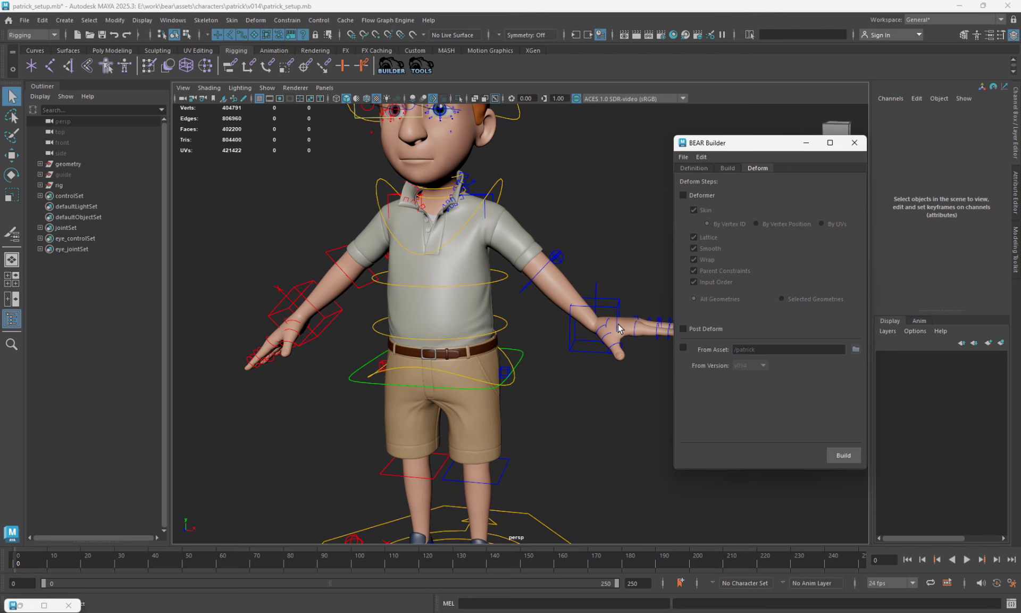
pyautogui.click(621, 267)
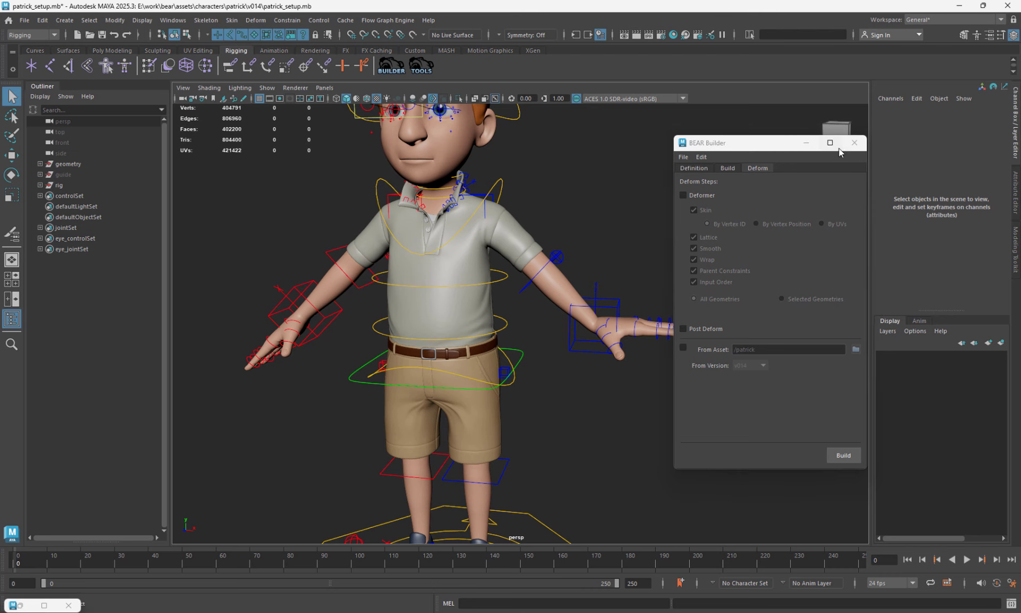
pyautogui.click(853, 142)
pyautogui.scroll(4, 601, 344)
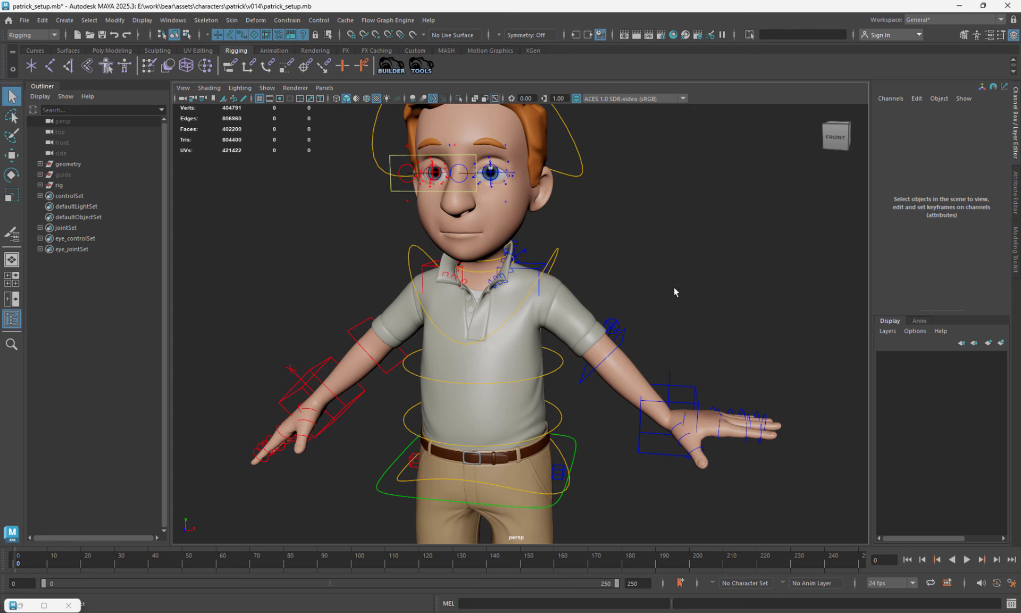
pyautogui.keyDown('alt'); pyautogui.moveTo(652, 298); pyautogui.dragTo(710, 389, button='middle'); pyautogui.keyUp('alt')
pyautogui.scroll(5, 627, 362)
pyautogui.keyDown('alt'); pyautogui.moveTo(623, 309); pyautogui.dragTo(620, 372); pyautogui.keyUp('alt')
pyautogui.scroll(6, 631, 353)
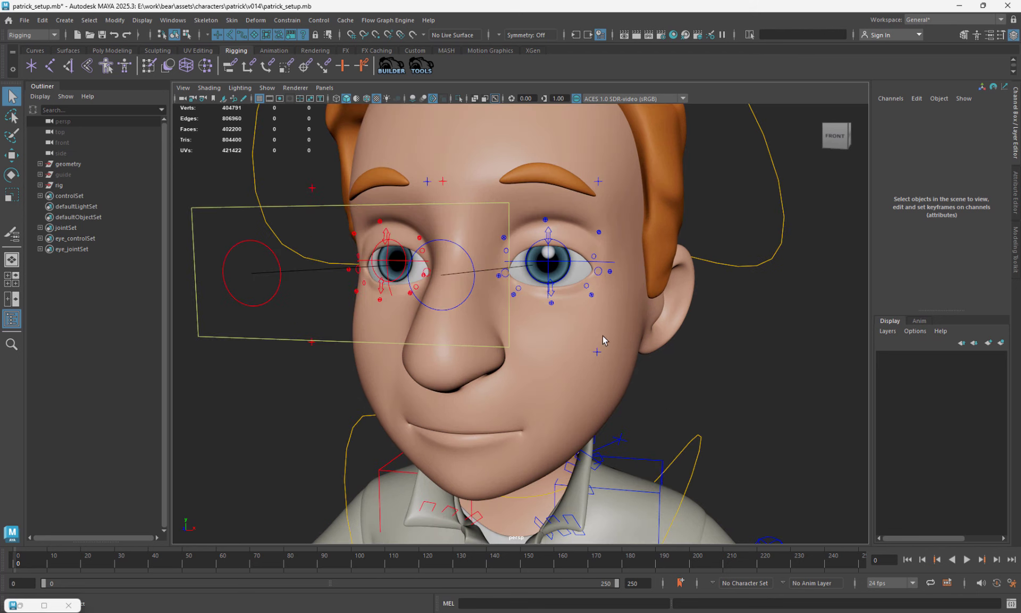